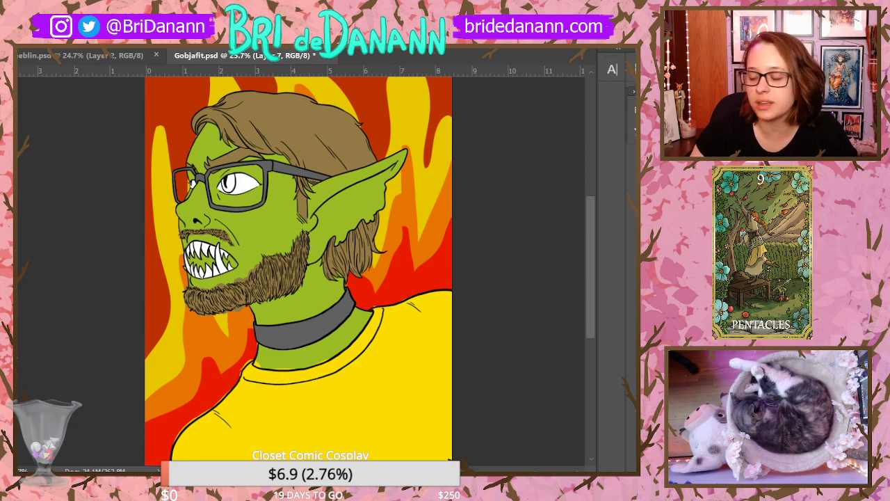
Switch to the browser and examine the serpentine mermaid sketch, inspecting the torso and arm construction lines up close
key("alt+Tab")
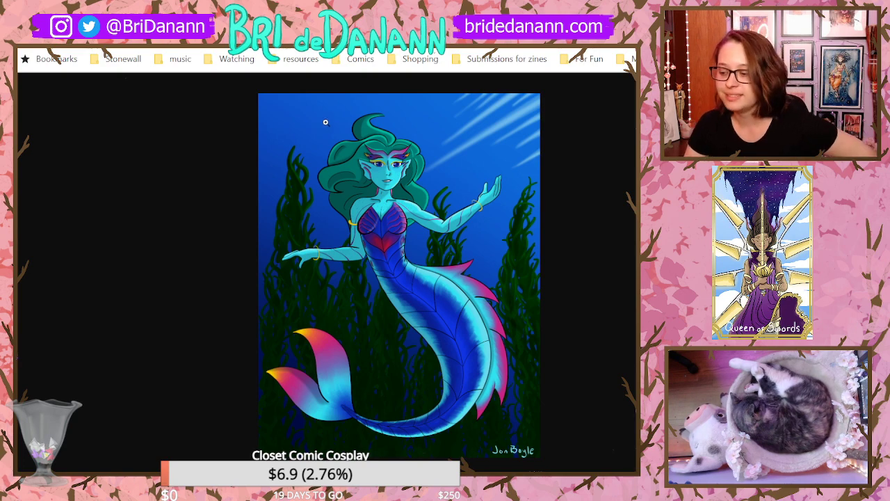
left_click(452, 21)
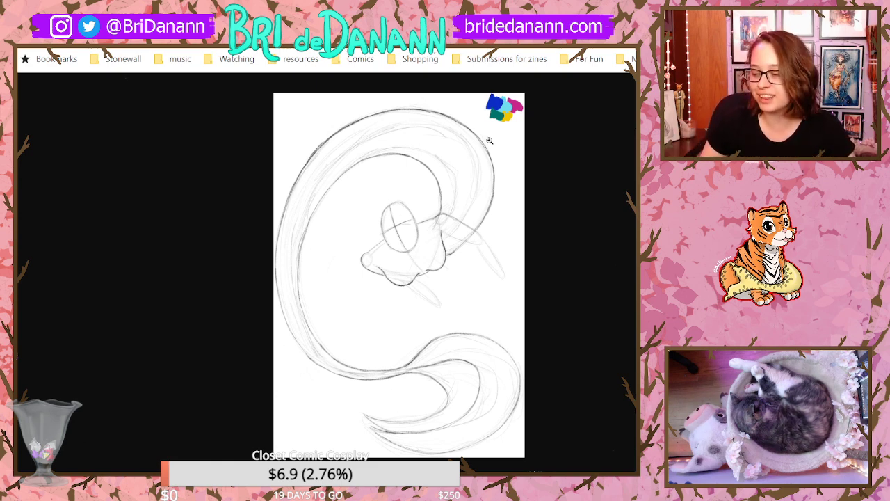
left_click(448, 235)
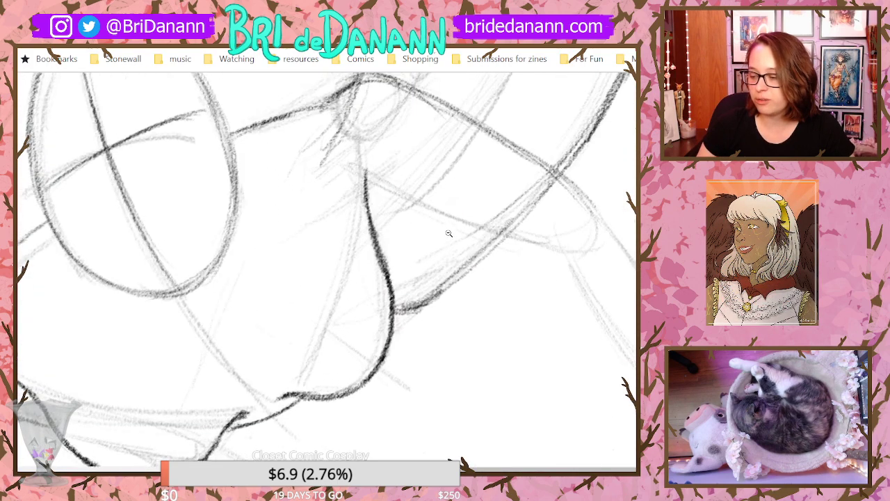
key("ctrl+0")
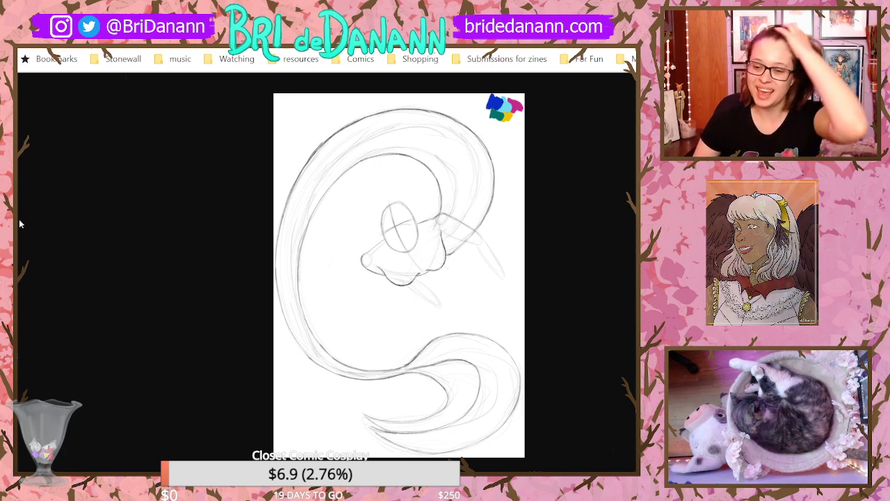
left_click(422, 246)
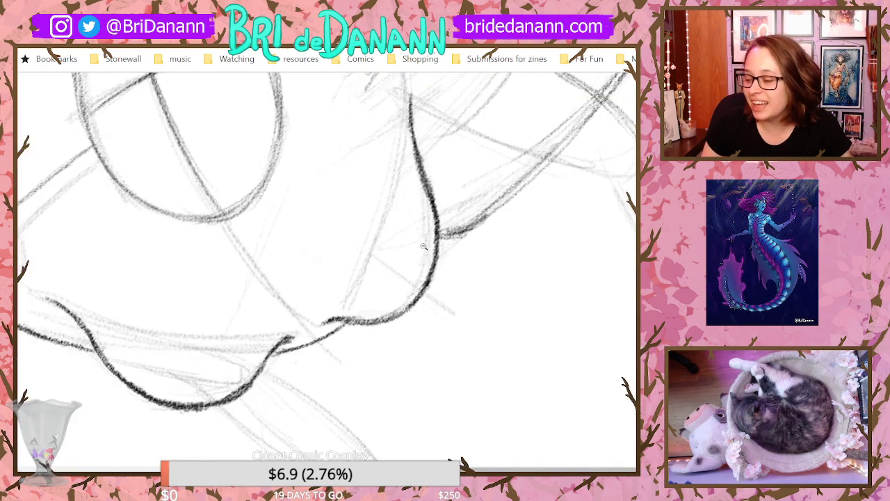
left_click(409, 239)
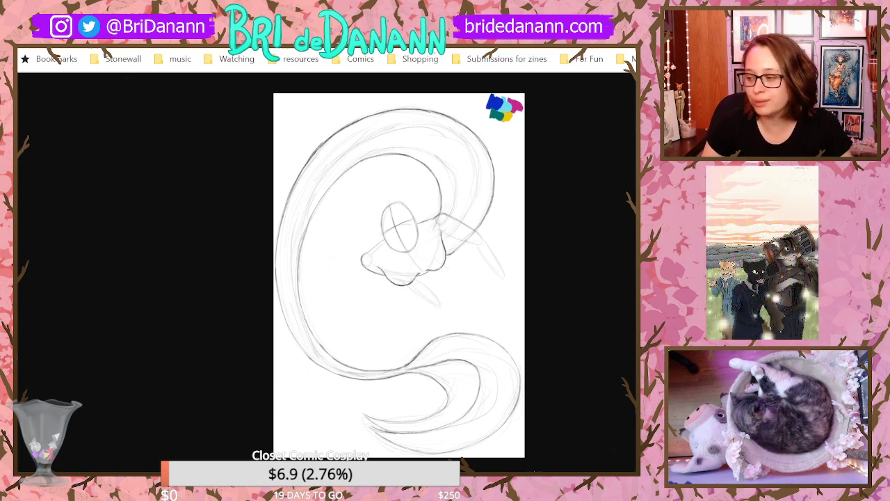
Examine the finished mermaid painting, inspecting the raised arm's markings and the face up close
left_click(598, 15)
left_click(431, 224)
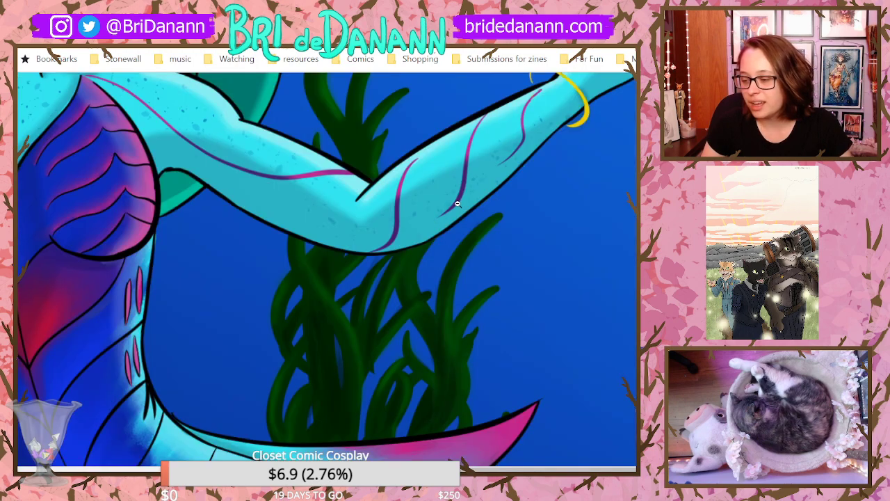
scroll(457, 203, "up", 2)
left_click(457, 200)
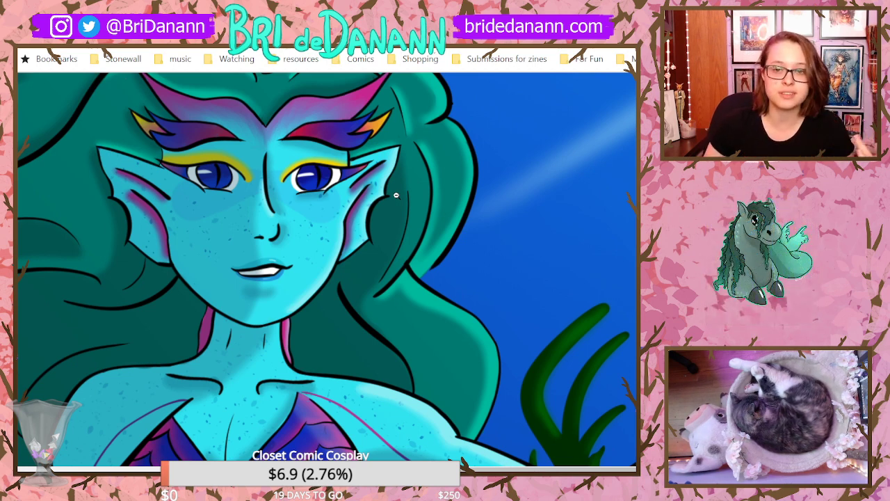
left_click(165, 154)
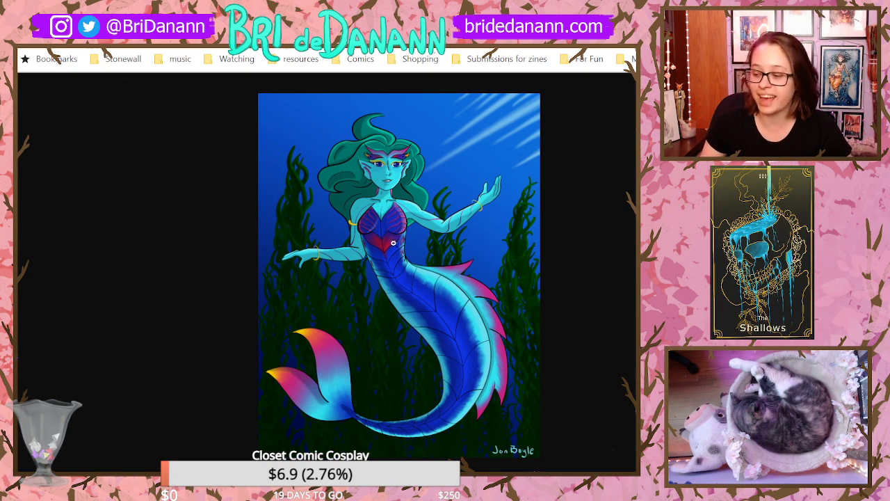
Inspect the mermaid painting's chest, heart-shaped bodice and upper tail up close, and return to the pencil sketch
left_click(401, 244)
scroll(401, 245, "up", 3)
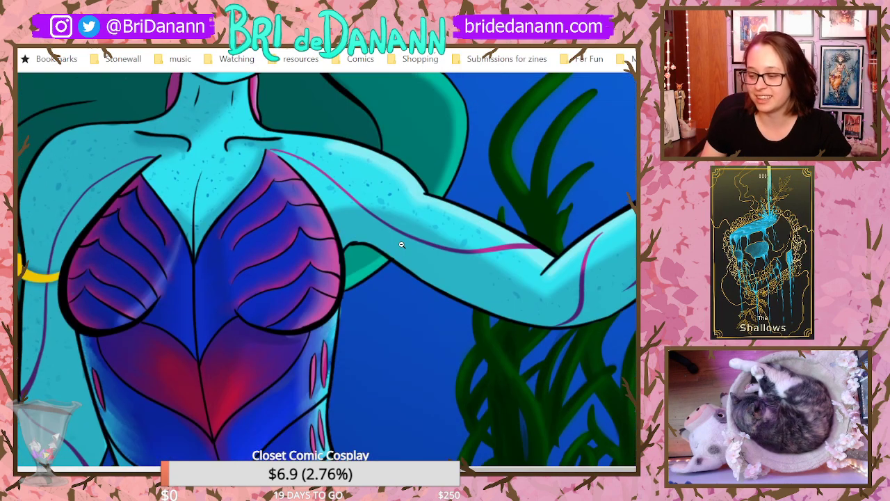
scroll(401, 245, "down", 3)
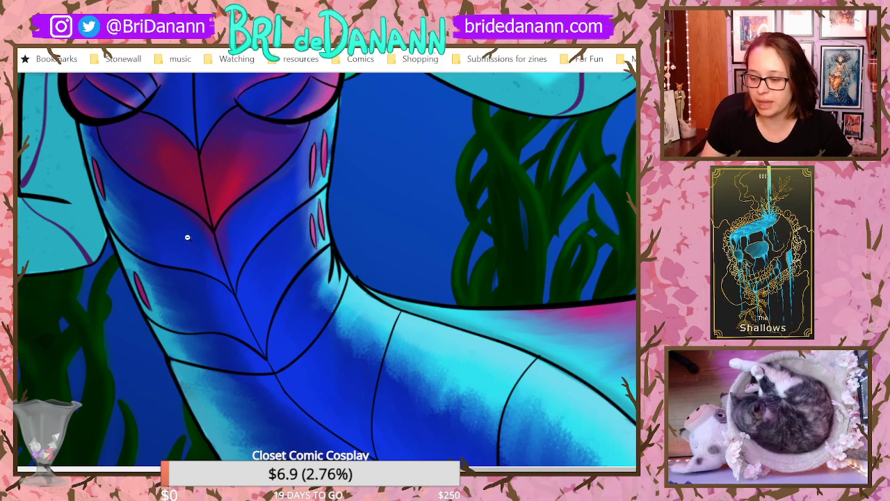
scroll(218, 220, "up", 3)
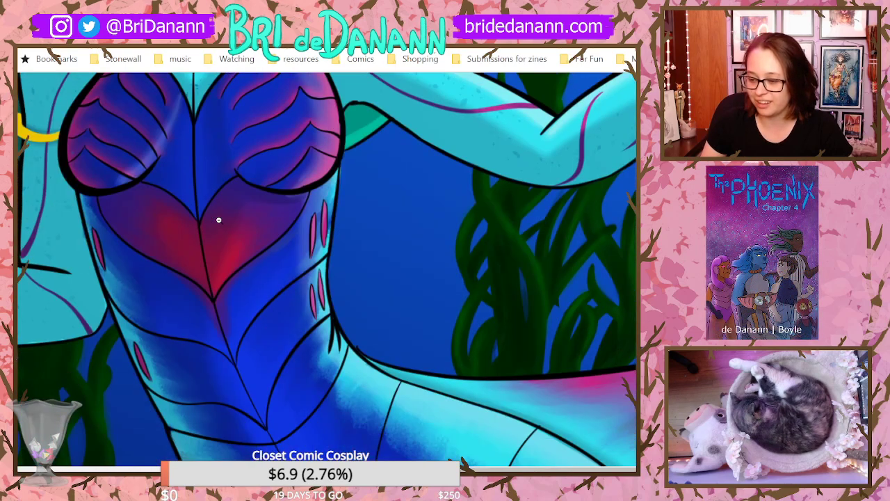
left_click(219, 220)
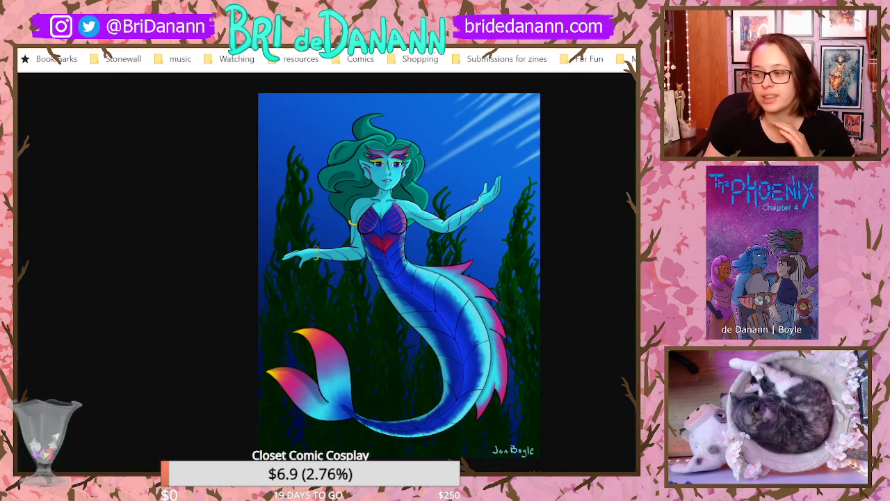
left_click(399, 21)
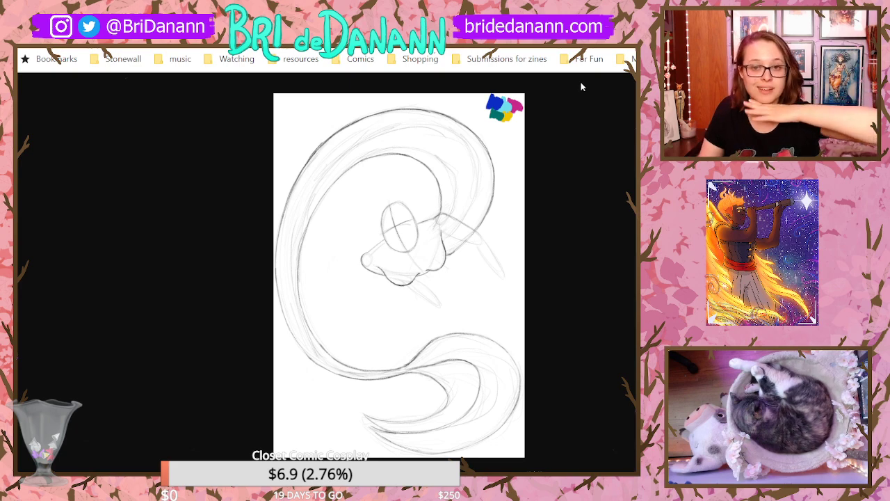
Switch back to Photoshop and erase the brown colour spilling outside the edges of the goblin's beard in Gobjafit.psd
mouse_move(591, 14)
left_mouse_down()
mouse_move(580, 31)
mouse_move(335, 15)
mouse_move(0, 17)
left_mouse_up()
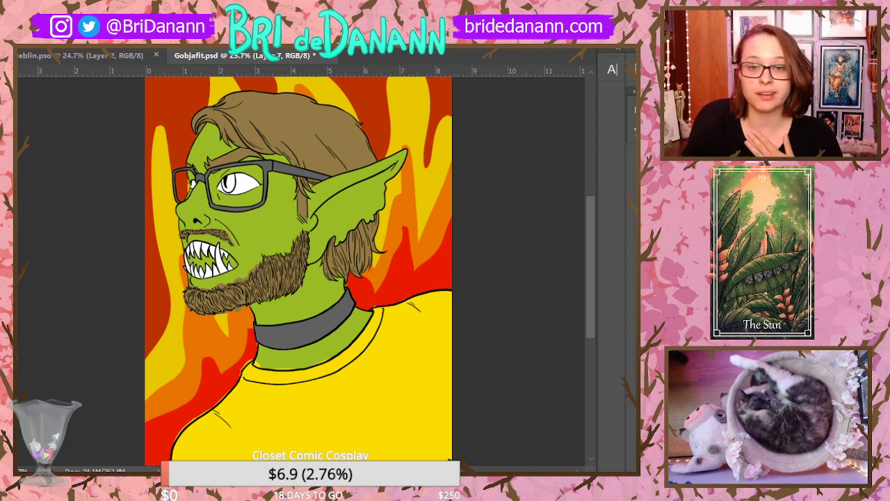
left_click_drag(217, 335, 272, 178)
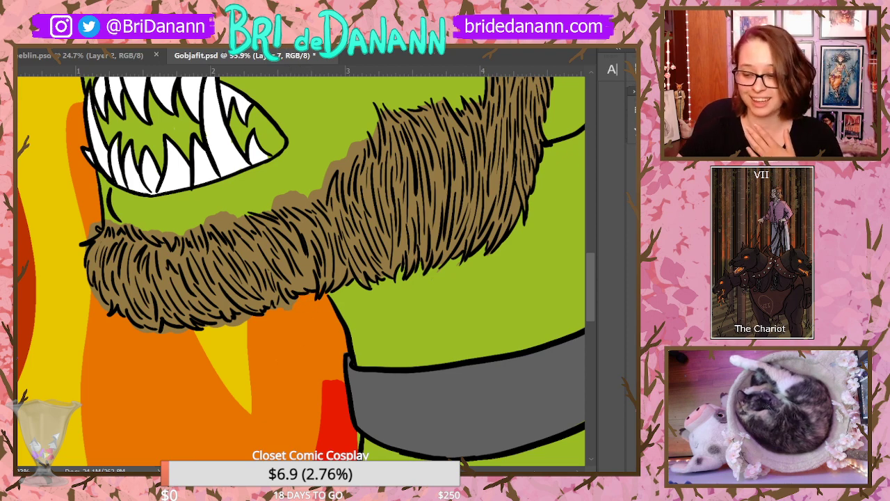
left_click(46, 42)
left_click(38, 79)
left_click(45, 41)
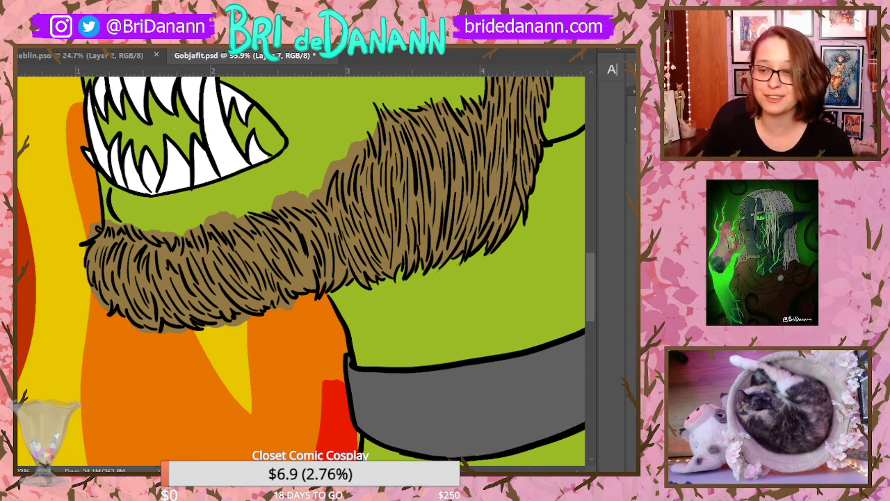
scroll(305, 271, "down", 2)
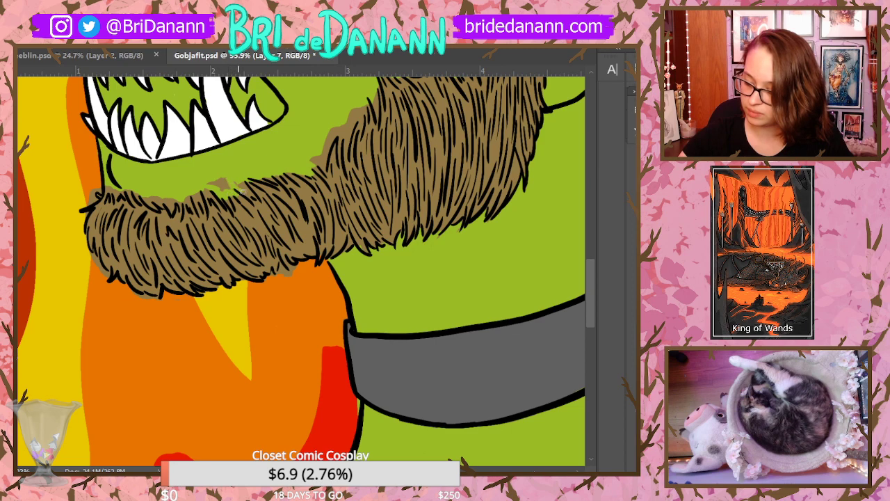
mouse_move(220, 183)
left_mouse_down()
mouse_move(211, 184)
mouse_move(232, 178)
left_mouse_up()
mouse_move(315, 160)
left_mouse_down()
mouse_move(338, 124)
mouse_move(318, 164)
mouse_move(323, 139)
mouse_move(348, 113)
mouse_move(343, 145)
mouse_move(365, 87)
mouse_move(376, 104)
left_mouse_up()
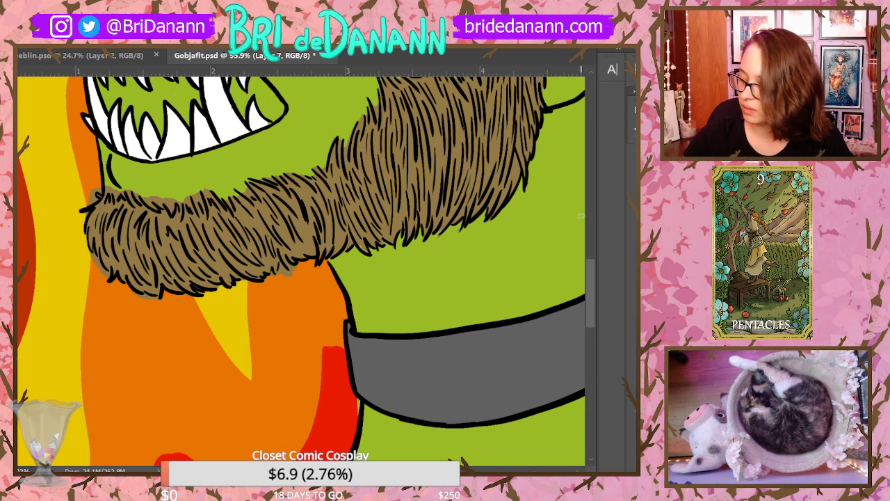
scroll(361, 161, "up", 3)
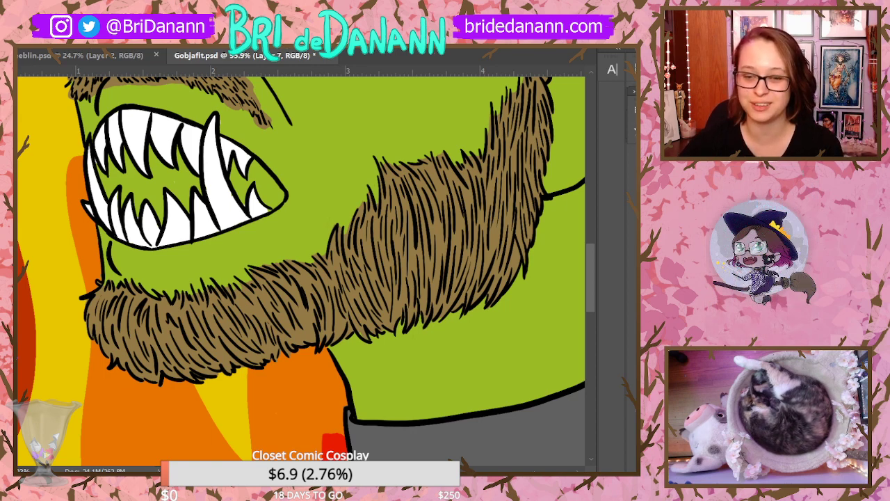
Switch to the browser and examine the underwater painting of the green-haired sea creature, enlarging its face
mouse_move(3, 31)
left_mouse_down()
mouse_move(278, 32)
mouse_move(327, 8)
left_mouse_up()
scroll(397, 215, "down", 1)
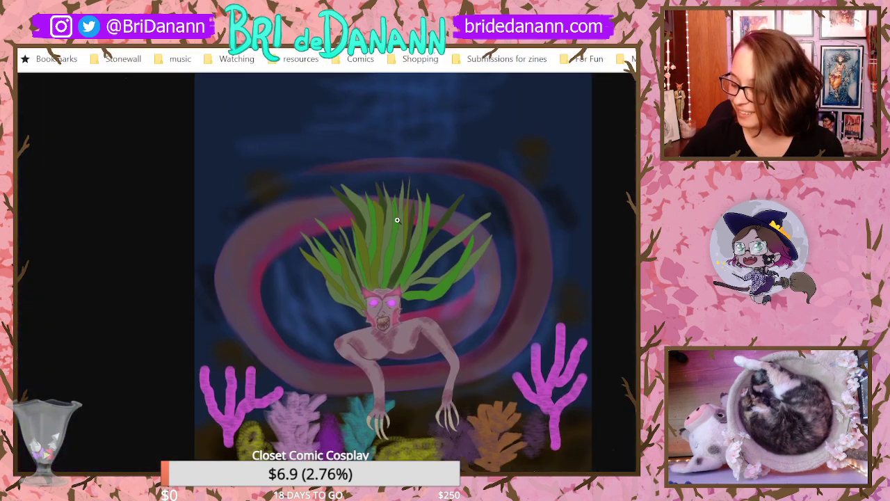
left_click(402, 218)
left_click(403, 216)
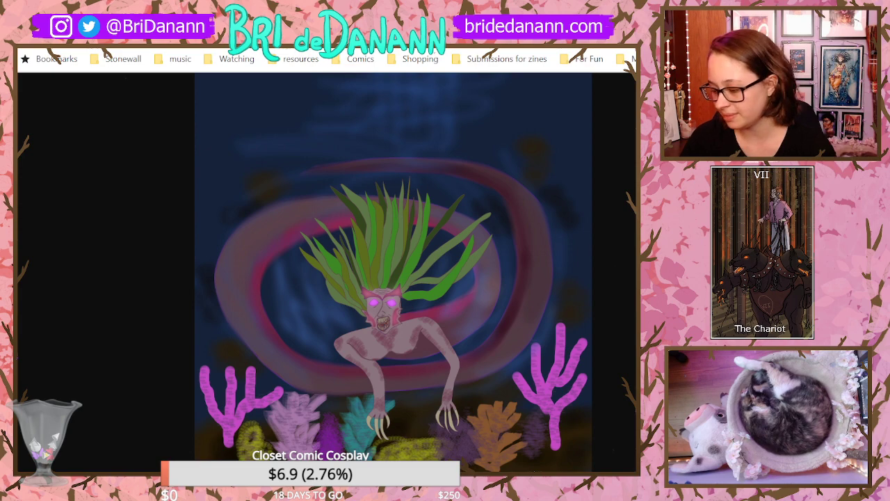
right_click(455, 359)
left_click(369, 297)
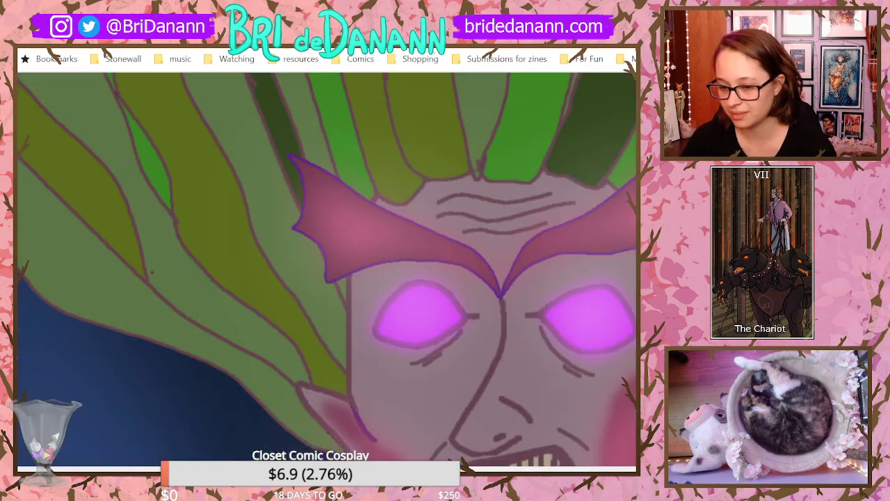
left_click(369, 297)
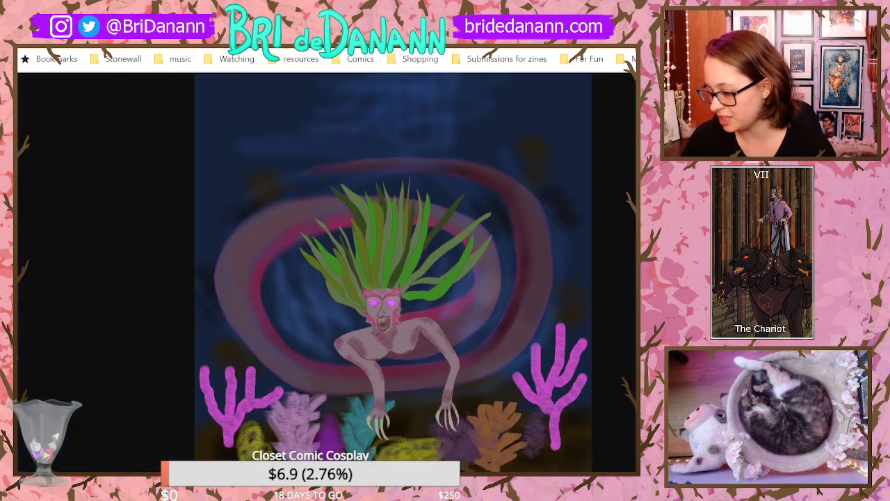
left_click(384, 299)
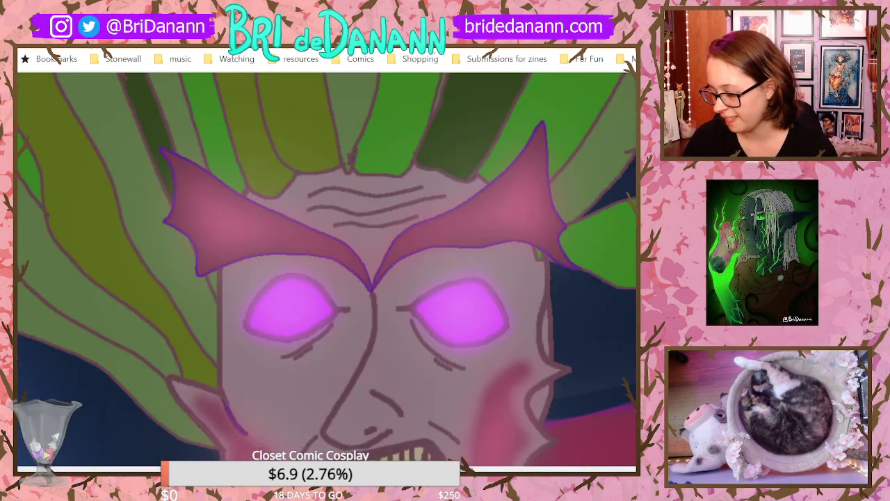
Examine the sea creature's glowing eyes, toothed mouth, cheek fins, brow fins and hair at close range
scroll(327, 268, "down", 3)
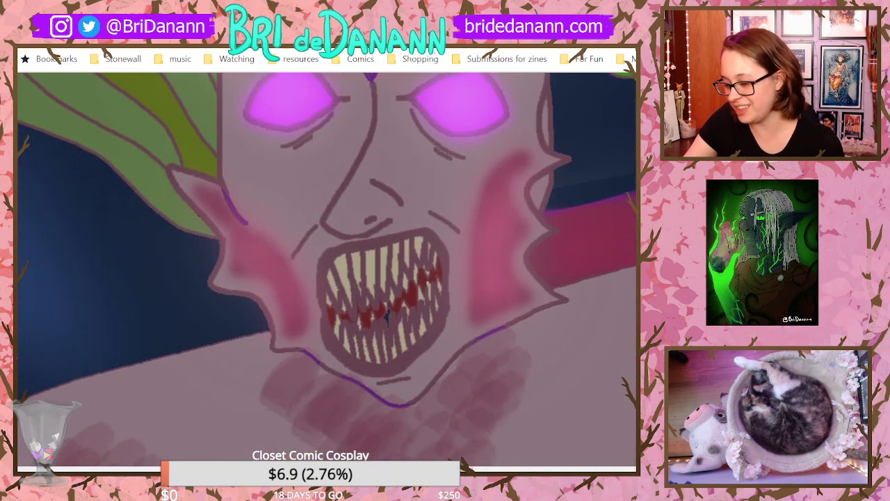
scroll(326, 267, "up", 1)
scroll(327, 267, "down", 3)
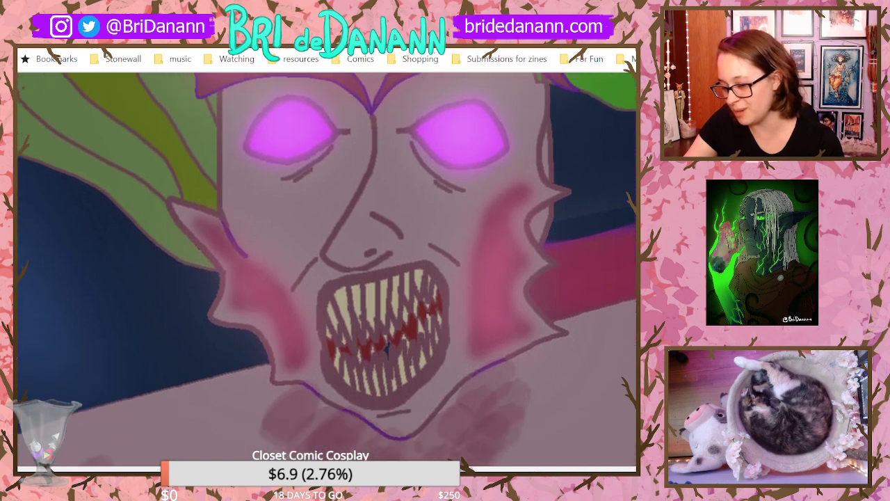
scroll(327, 268, "up", 5)
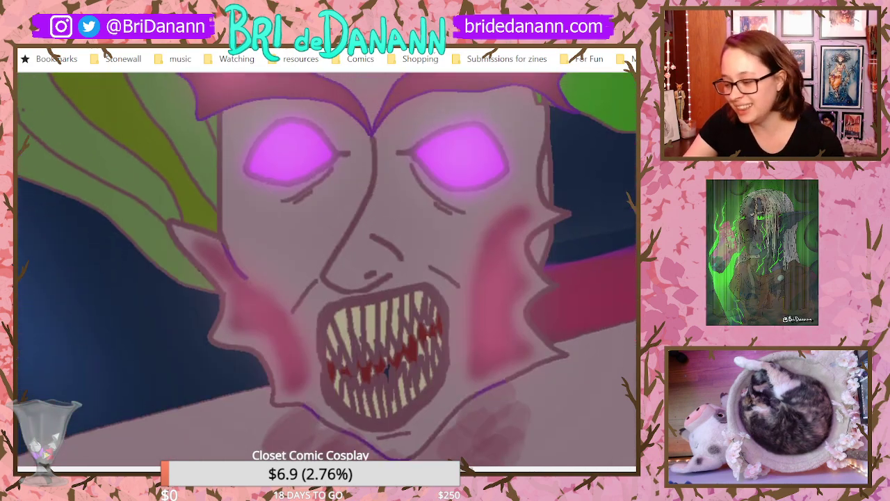
scroll(327, 267, "down", 6)
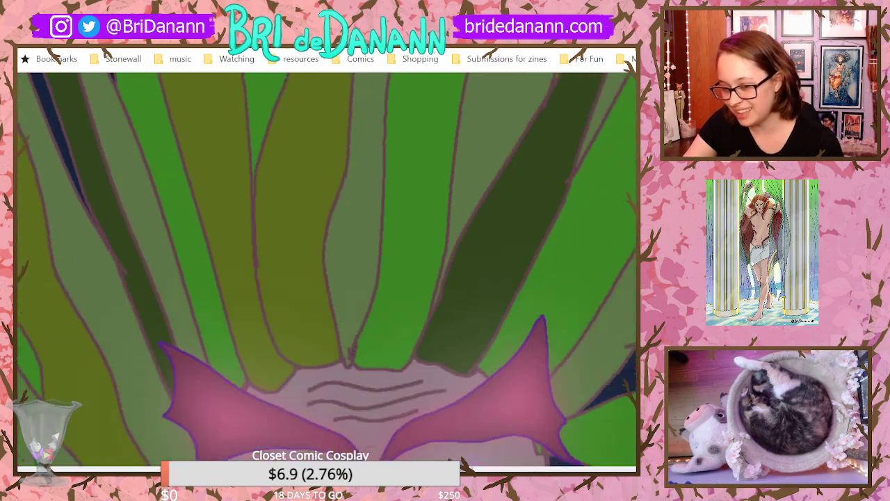
scroll(327, 268, "down", 2)
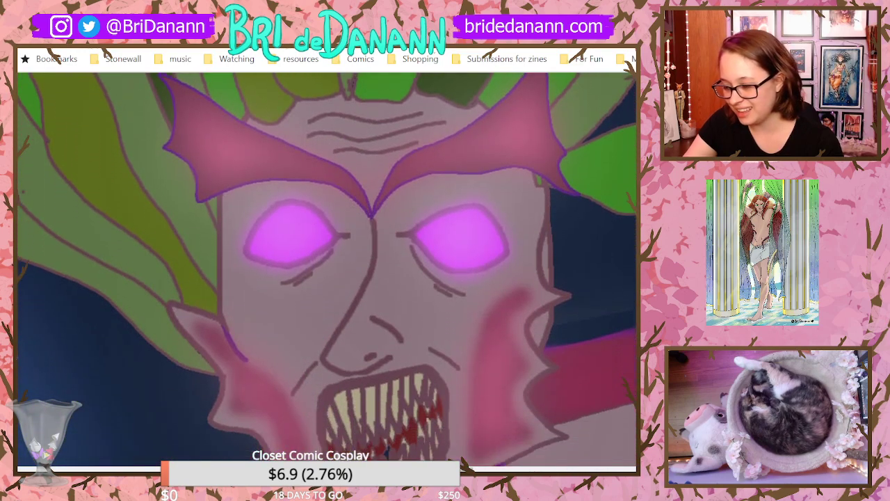
scroll(326, 267, "up", 2)
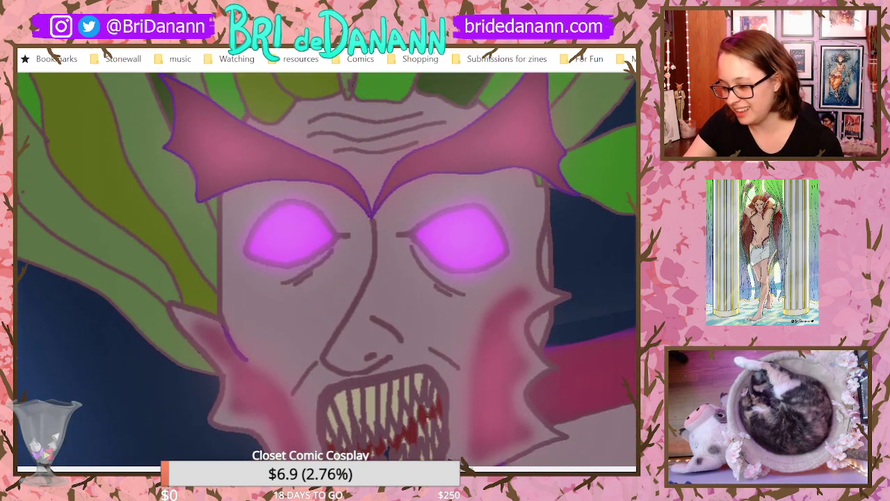
scroll(326, 268, "down", 1)
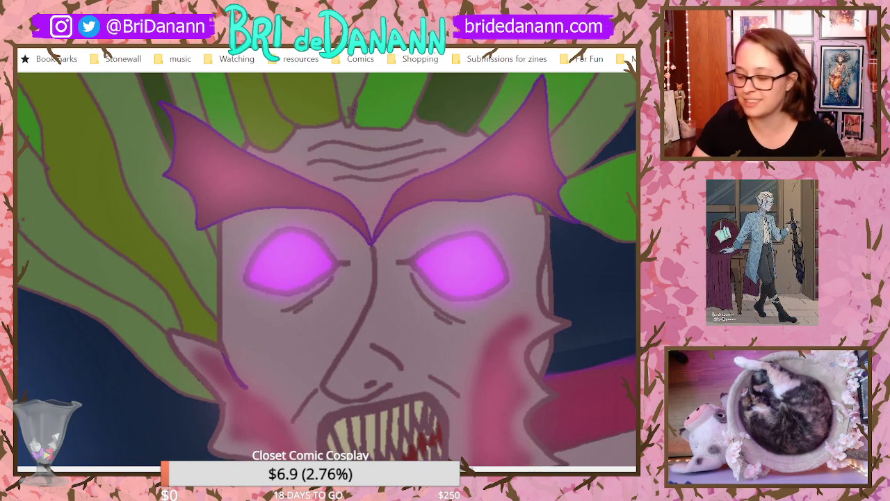
scroll(326, 267, "right", 1)
View the grayscale Nina Simone album cover portrait from its title to the shoulders
left_click(327, 268)
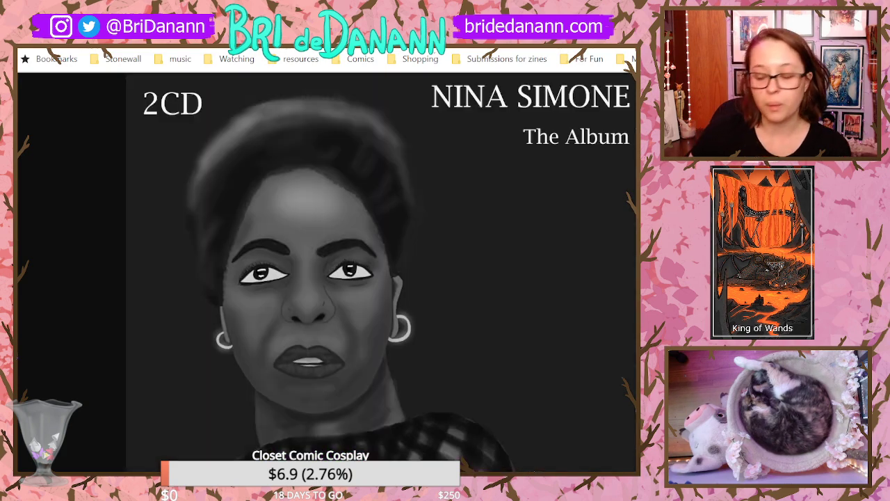
scroll(212, 265, "down", 1)
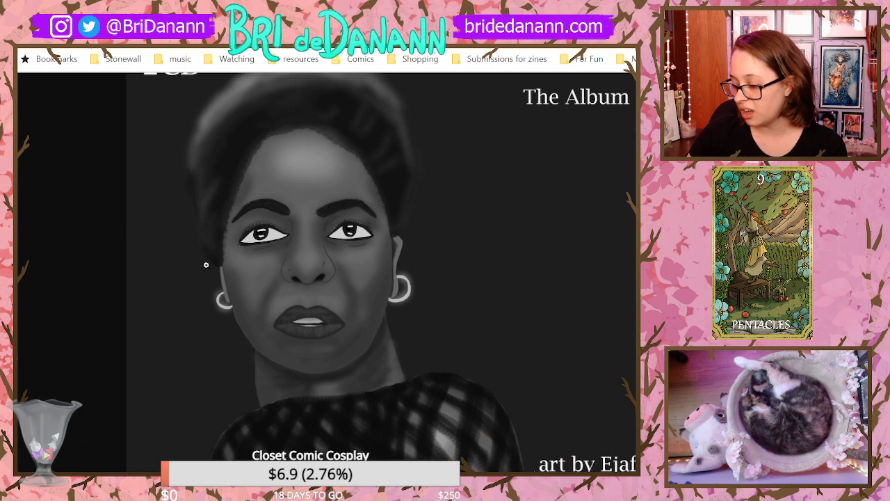
scroll(139, 253, "up", 1)
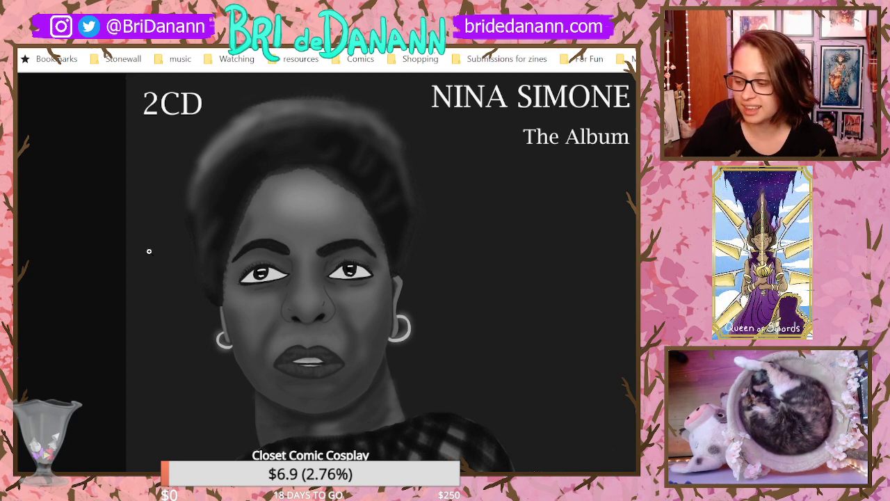
View the lower part of the Nina Simone portrait, switch back to Photoshop and inspect the goblin's beard, neck and collar in Gobjafit.psd
scroll(149, 251, "down", 1)
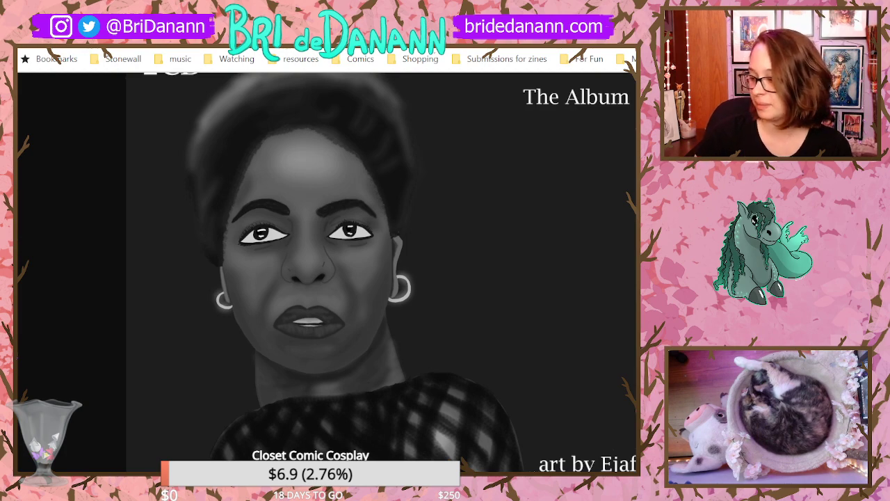
left_click_drag(501, 19, 3, 41)
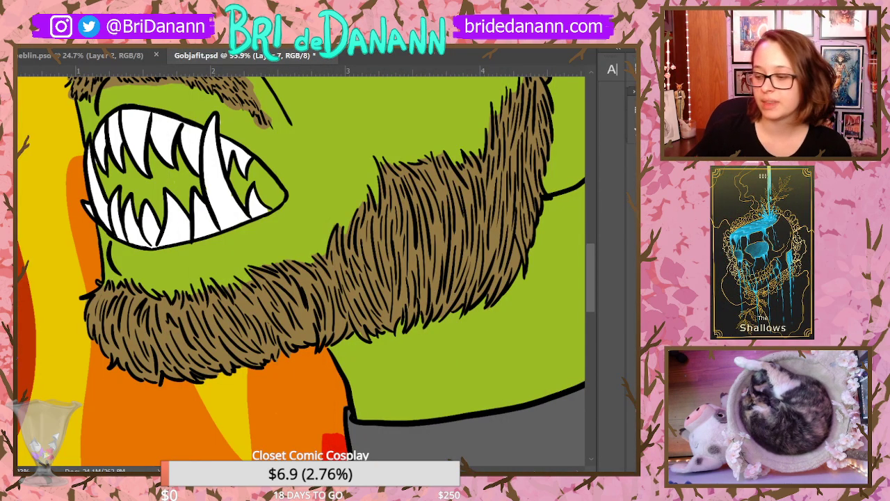
left_click_drag(330, 248, 281, 298)
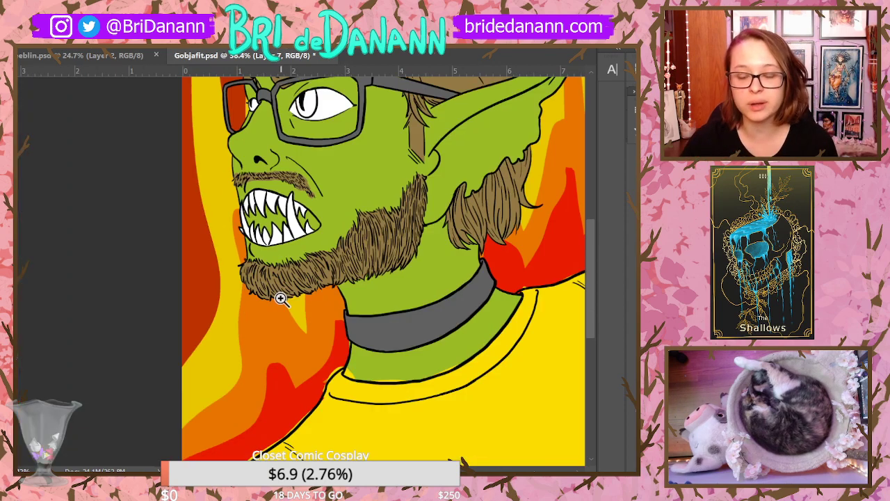
mouse_move(466, 268)
left_mouse_down()
mouse_move(472, 289)
mouse_move(478, 264)
left_mouse_up()
left_click_drag(292, 243, 328, 226)
left_click_drag(219, 313, 240, 310)
left_click_drag(476, 243, 452, 250)
left_click_drag(377, 220, 397, 217)
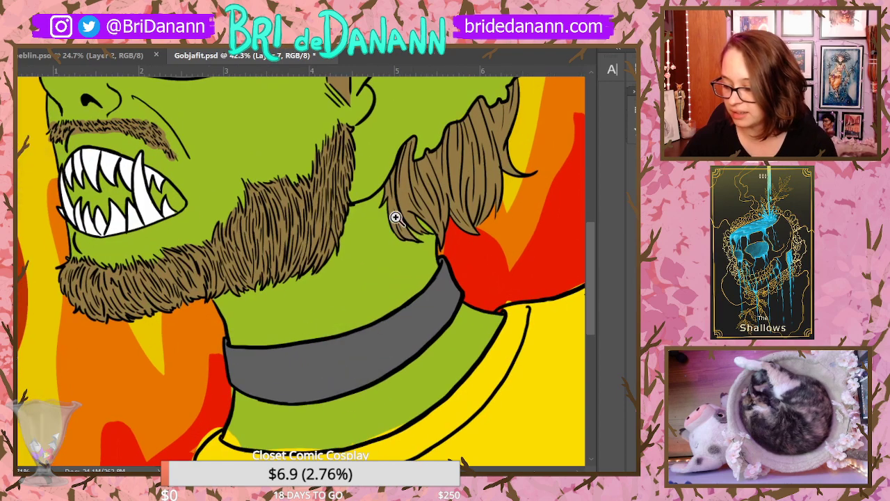
Erase the brown colour spilling outside the hair strokes of the goblin's moustache, down to its tapered end on the cheek
left_click_drag(590, 258, 591, 229)
left_click_drag(96, 275, 132, 270)
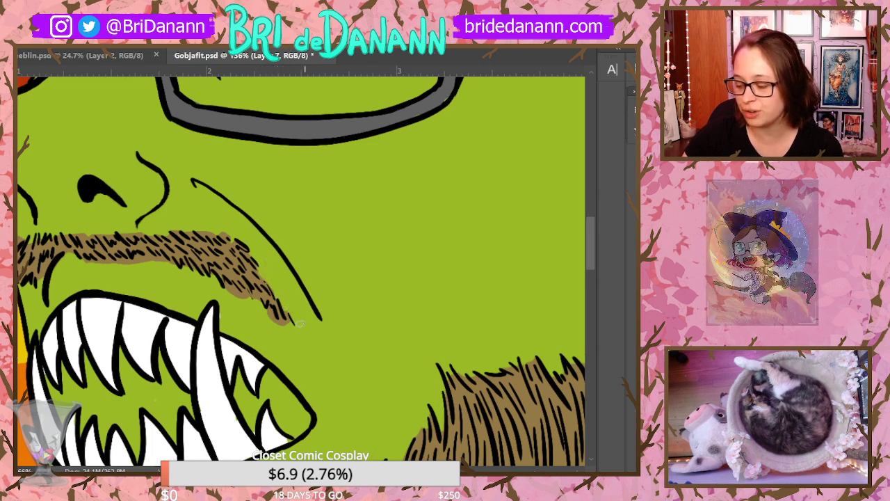
left_click_drag(192, 178, 195, 178)
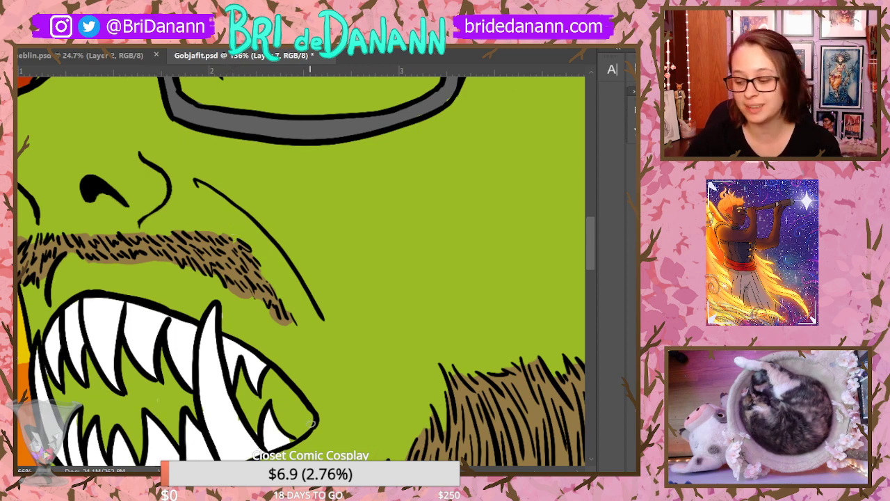
left_click_drag(311, 471, 292, 471)
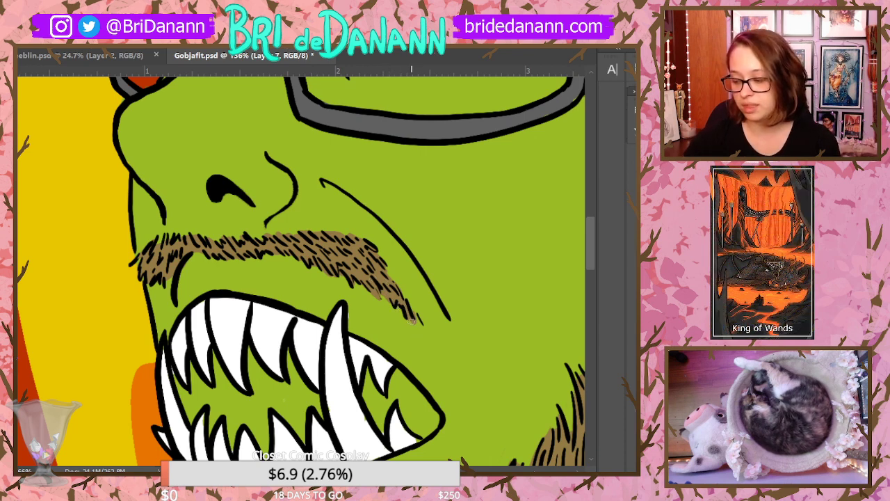
left_click_drag(411, 321, 431, 334)
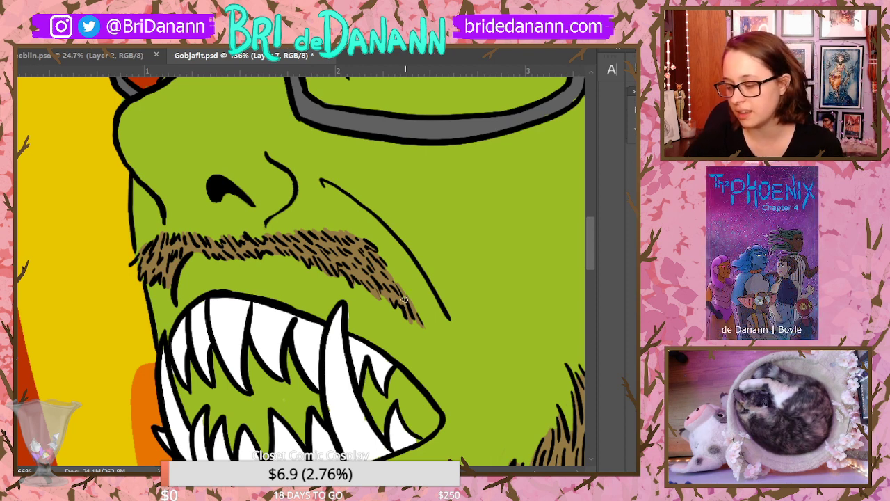
left_click_drag(403, 292, 414, 314)
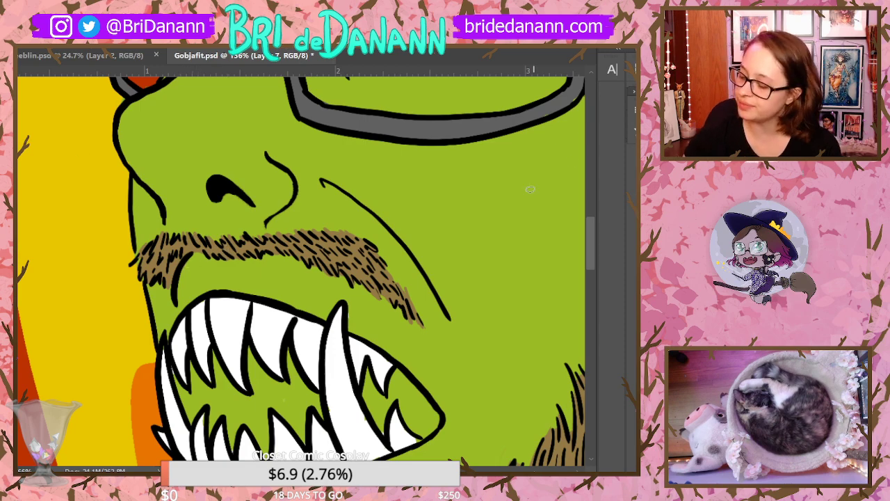
Check the teeth and clean up the remaining brown spill along the edges of the goblin's jaw and chin beard
mouse_move(589, 236)
left_mouse_down()
mouse_move(583, 271)
mouse_move(579, 250)
left_mouse_up()
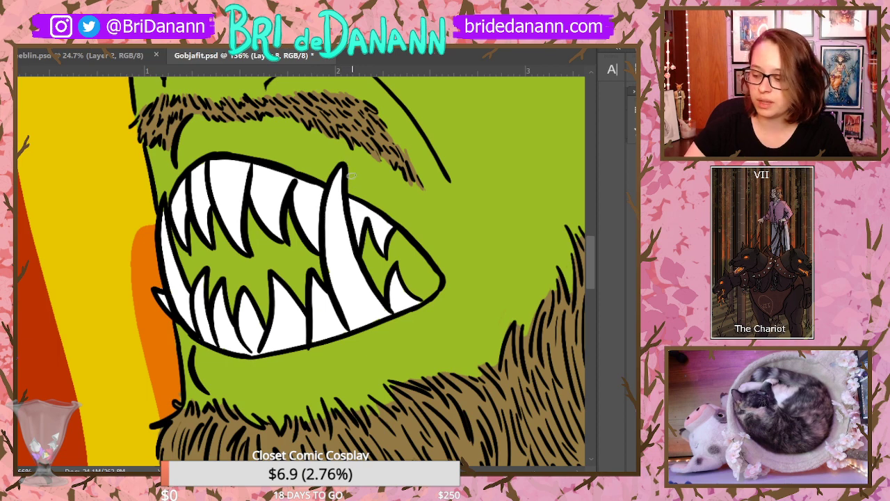
left_click_drag(336, 175, 272, 276)
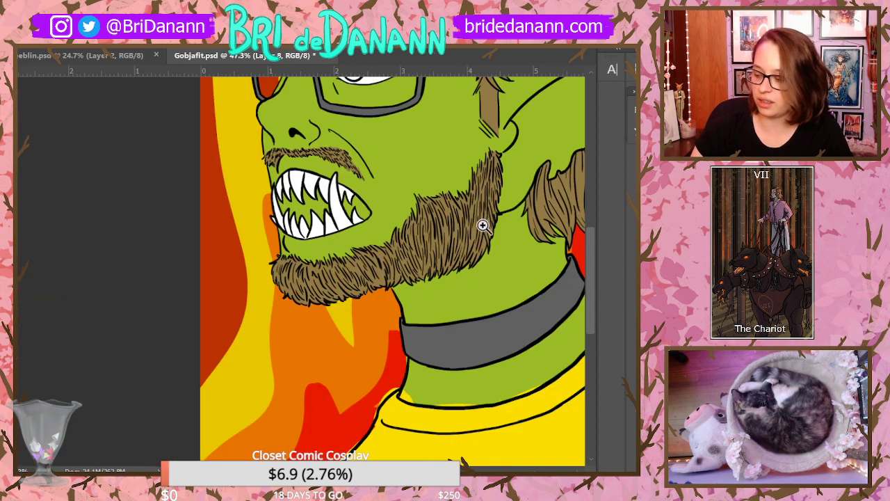
left_click_drag(484, 227, 449, 243)
left_click_drag(546, 214, 604, 122)
left_click_drag(508, 252, 568, 107)
left_click_drag(494, 236, 481, 299)
mouse_move(508, 268)
left_mouse_down()
mouse_move(503, 294)
mouse_move(509, 274)
left_mouse_up()
left_click_drag(476, 324, 397, 213)
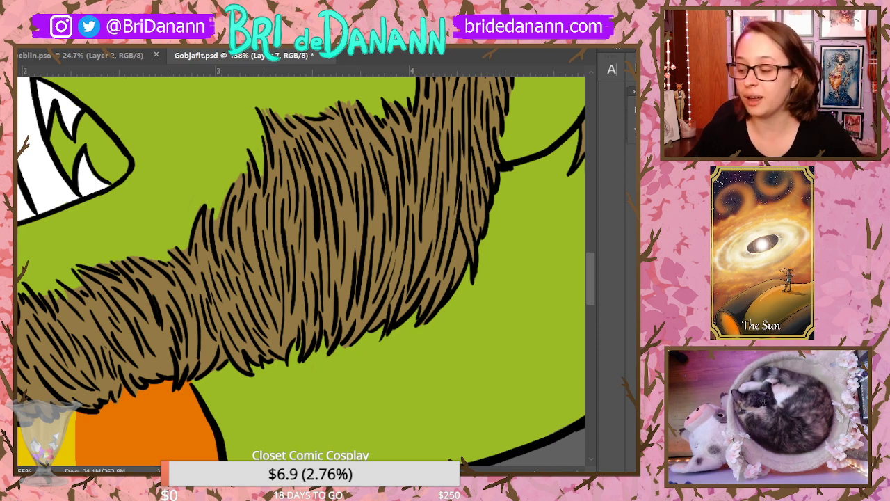
left_click_drag(372, 471, 342, 471)
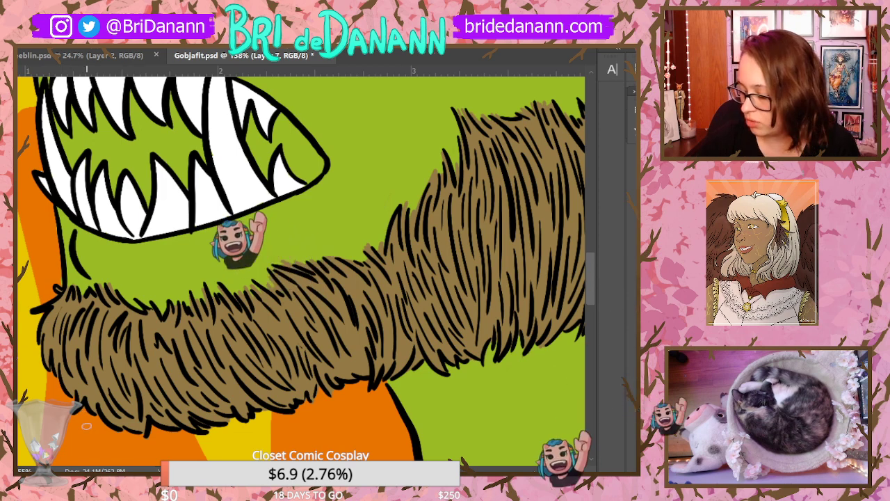
key("z")
scroll(341, 316, "down", 5)
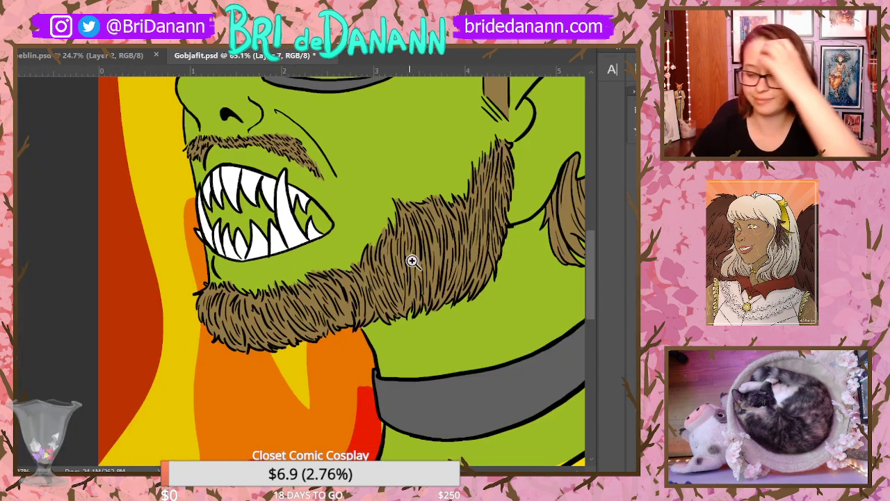
scroll(534, 255, "down", 3)
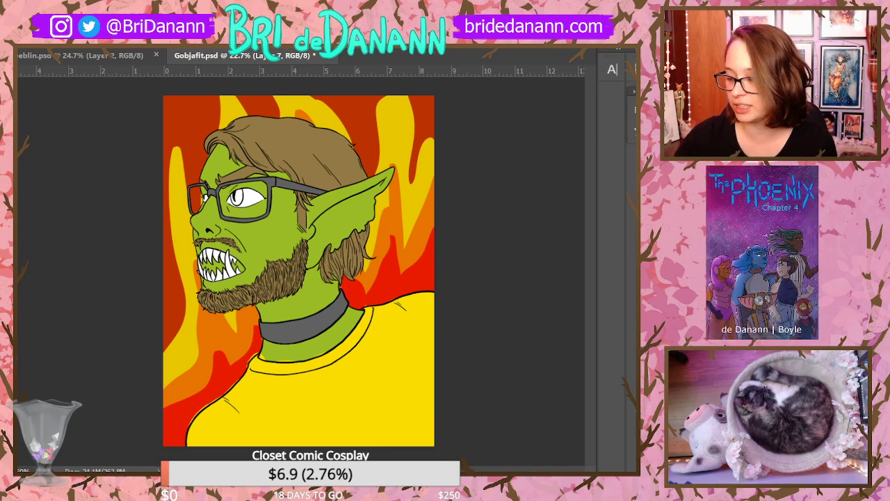
Check the colour edges around the ear and hair, and clean up the grey fill of the glasses on its own layer
left_click_drag(375, 167, 434, 175)
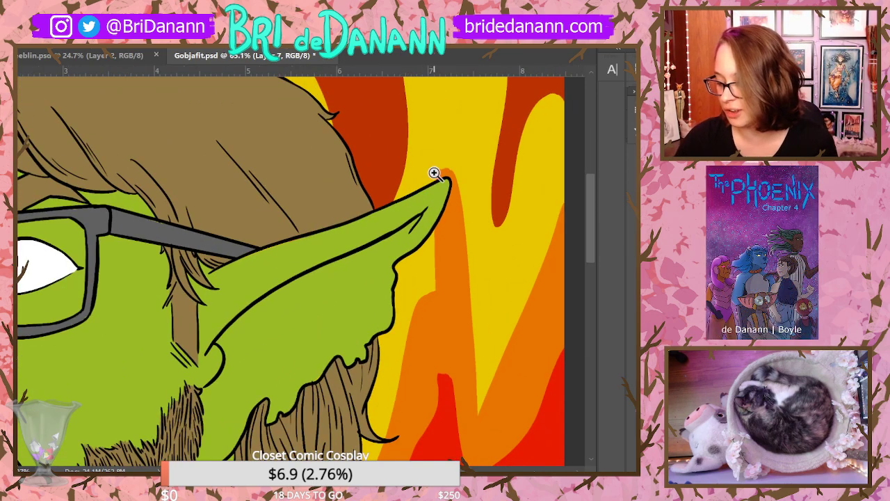
left_click_drag(474, 230, 459, 264)
left_click_drag(234, 183, 262, 157)
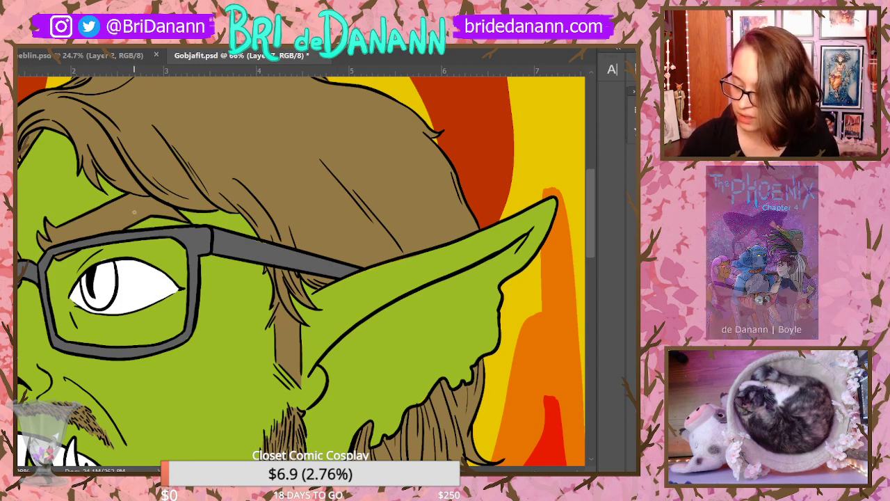
left_click_drag(594, 197, 594, 181)
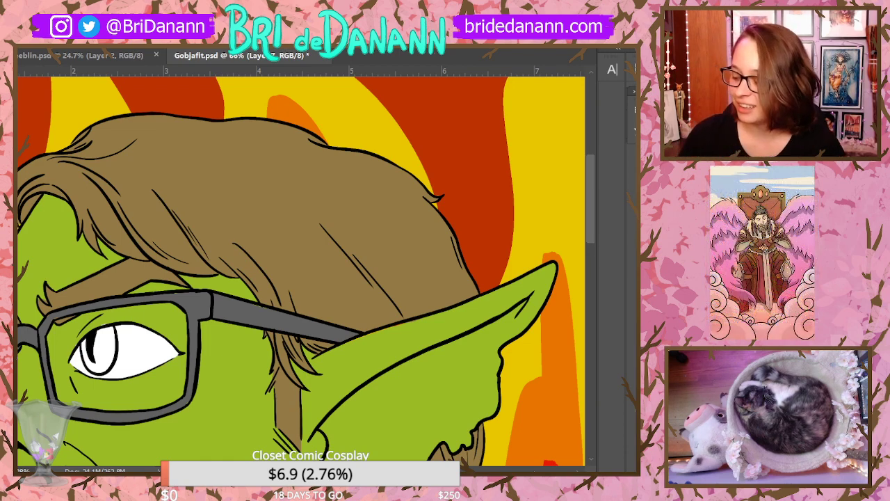
left_click(198, 300, "ctrl")
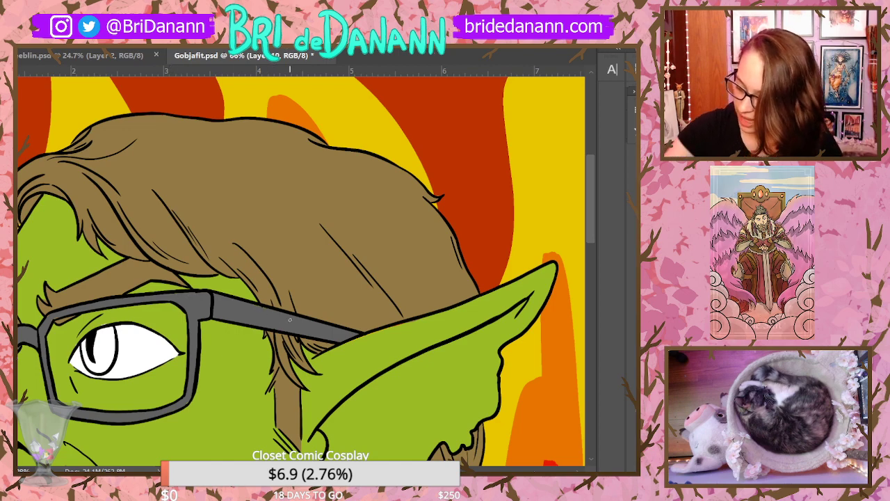
left_click_drag(369, 471, 335, 471)
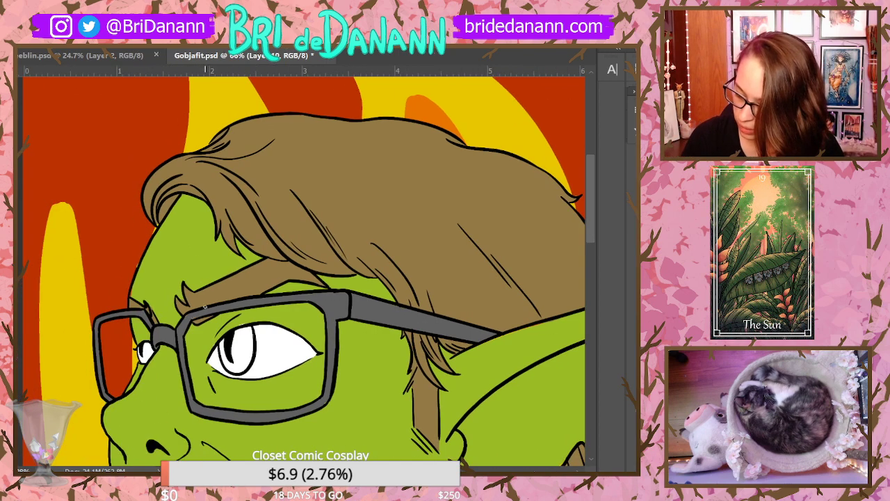
scroll(212, 326, "up", 3)
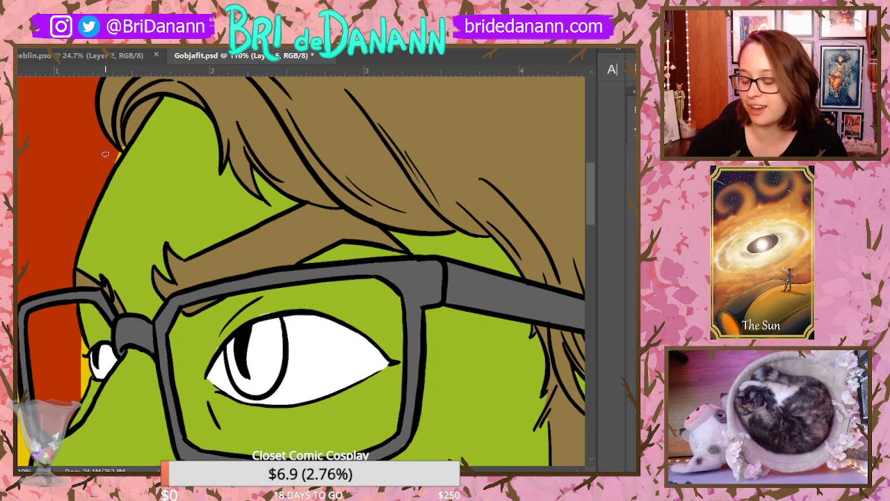
Return to the glasses' colour layer and erase the grey spilling past the inner edge of the large lens frame
scroll(594, 209, "down", 5)
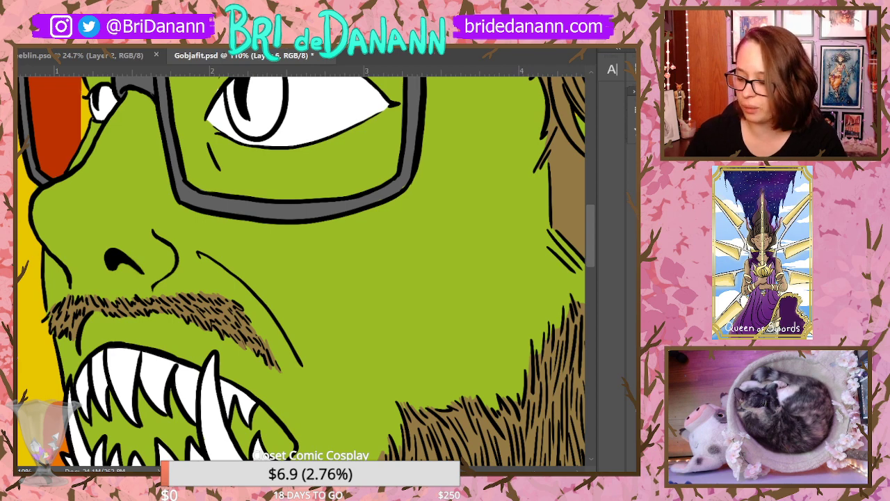
left_click_drag(299, 225, 252, 286)
left_click_drag(490, 248, 476, 207)
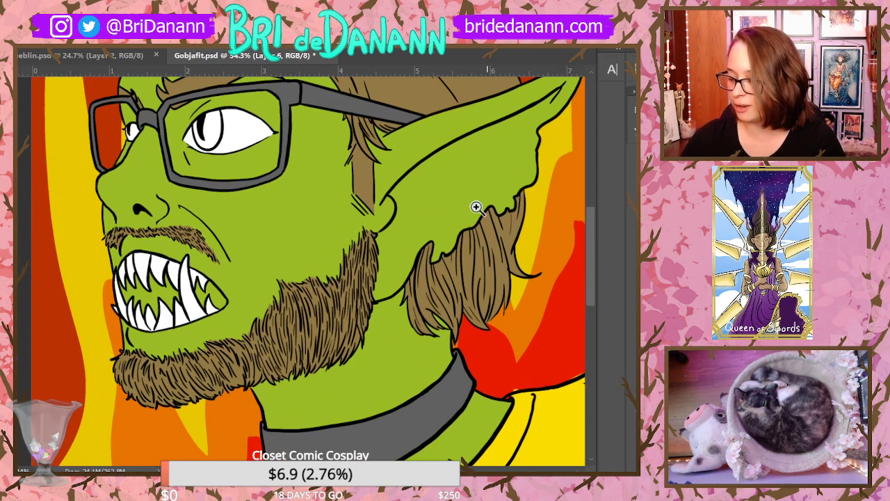
left_click_drag(302, 145, 337, 82)
left_click(268, 130, "ctrl")
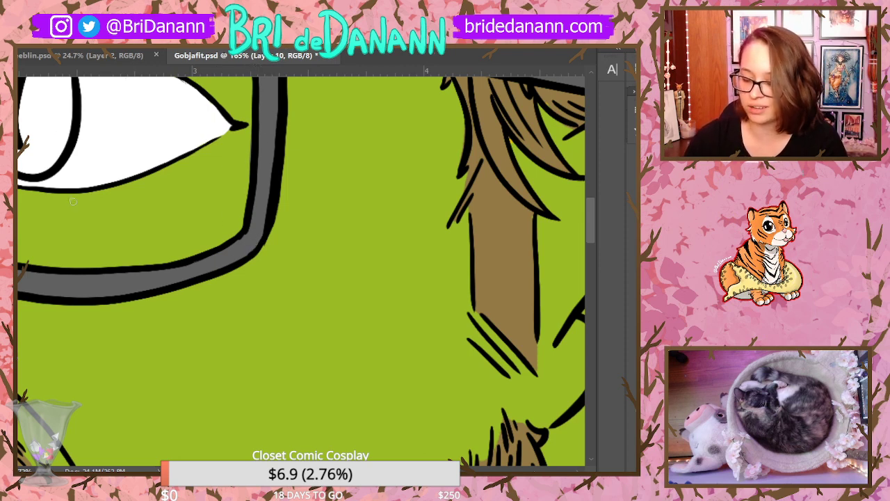
left_click_drag(254, 125, 250, 174)
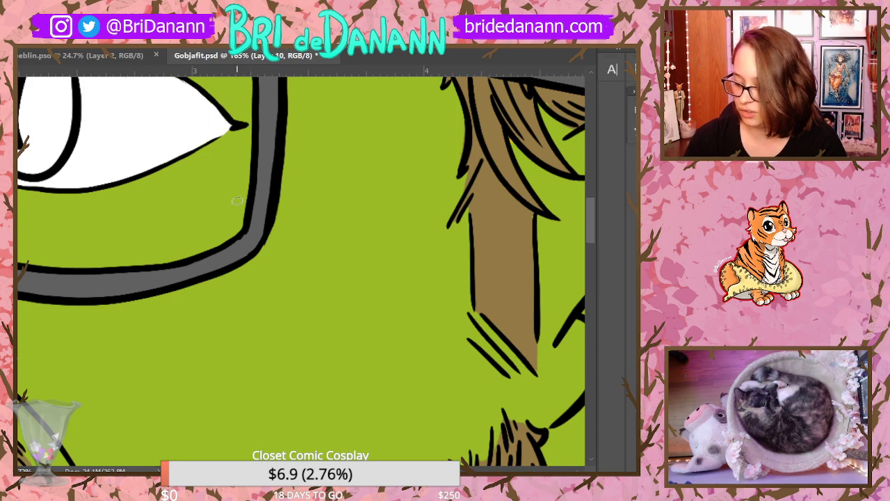
scroll(239, 201, "left", 3)
scroll(397, 254, "left", 5)
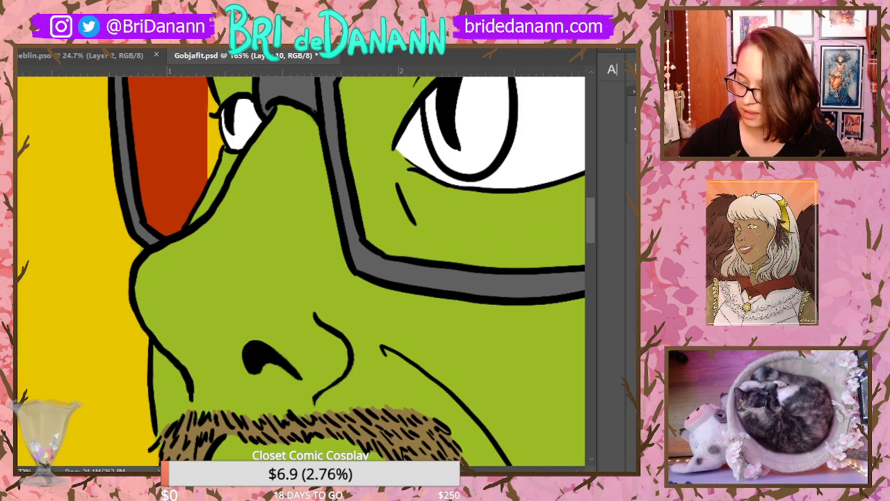
Examine the lenses, eyebrows and eyes up close for stray colour, and activate the layer holding the white of the eyes
left_click(112, 202, "ctrl")
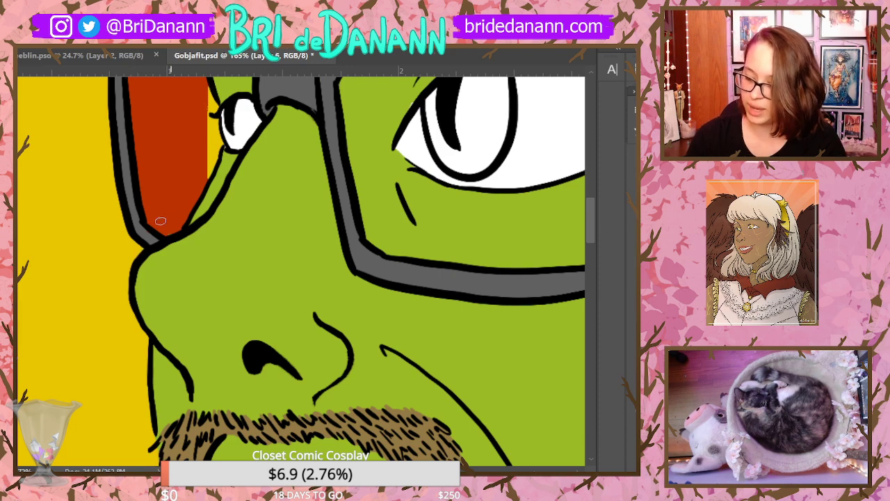
left_click_drag(588, 213, 593, 187)
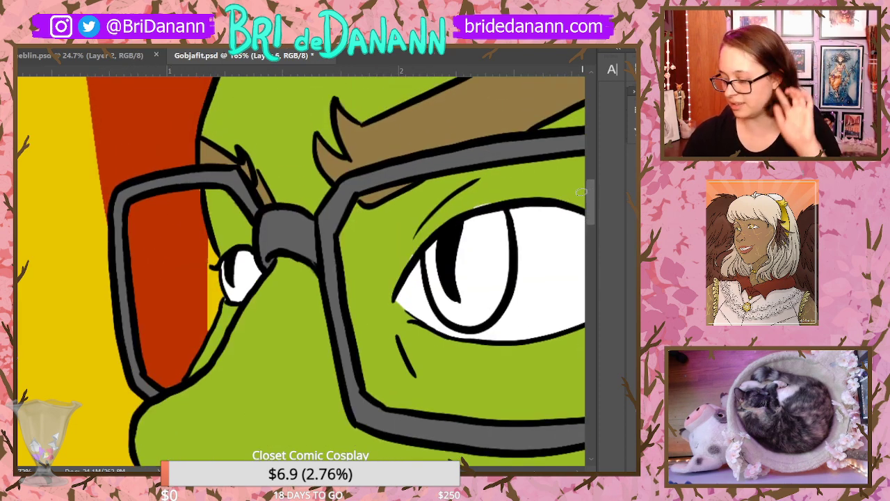
left_click_drag(281, 471, 304, 470)
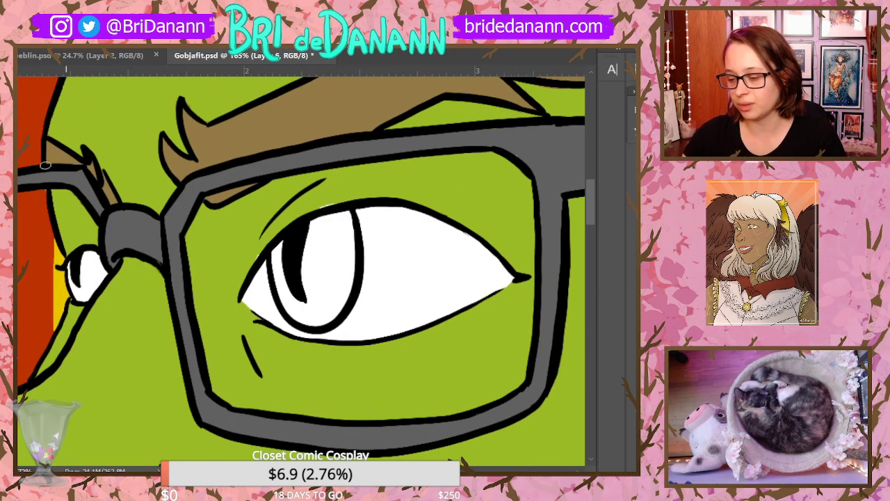
left_click(332, 149, "ctrl")
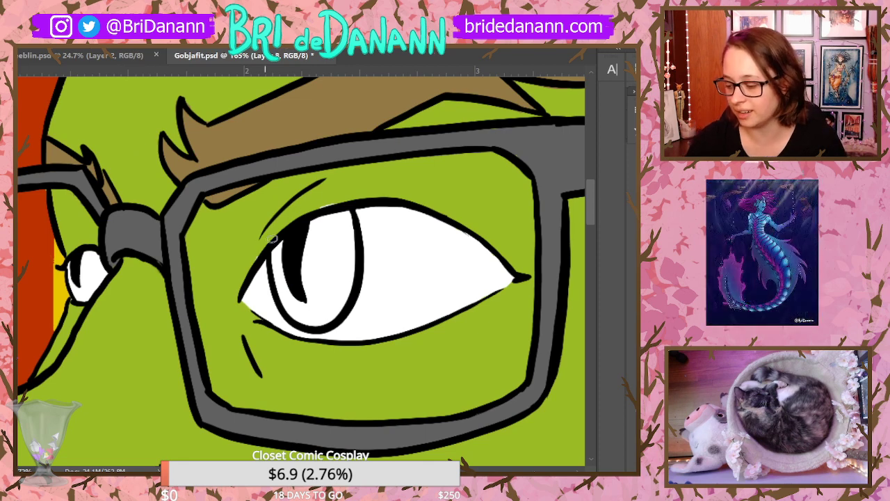
key("z")
left_click_drag(358, 241, 294, 256)
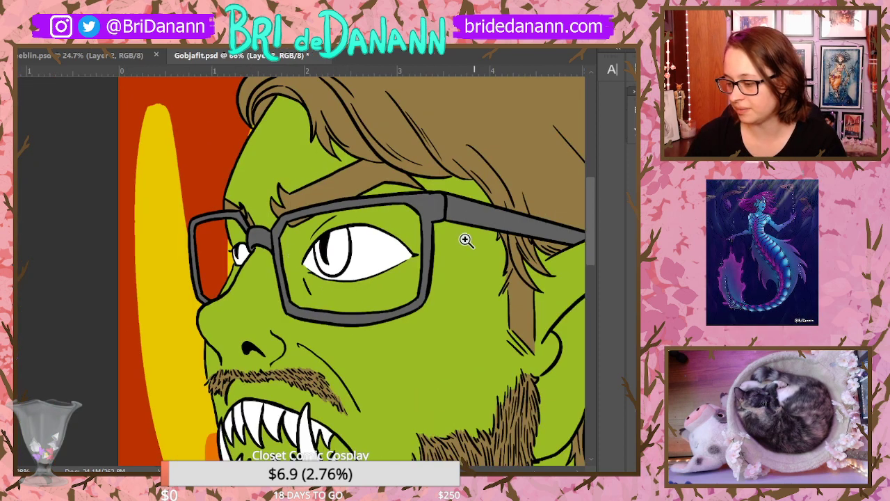
Activate the shirt's colour layer and erase the yellow spilling past the neckline onto the goblin's neck and along the shoulder outline
left_click_drag(477, 238, 430, 273)
left_click_drag(521, 292, 485, 301)
left_click_drag(369, 471, 415, 472)
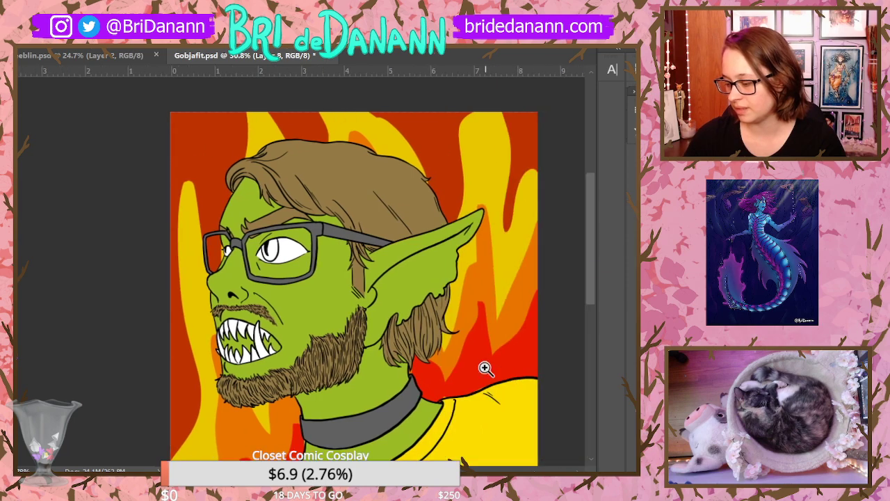
left_click_drag(589, 256, 516, 281)
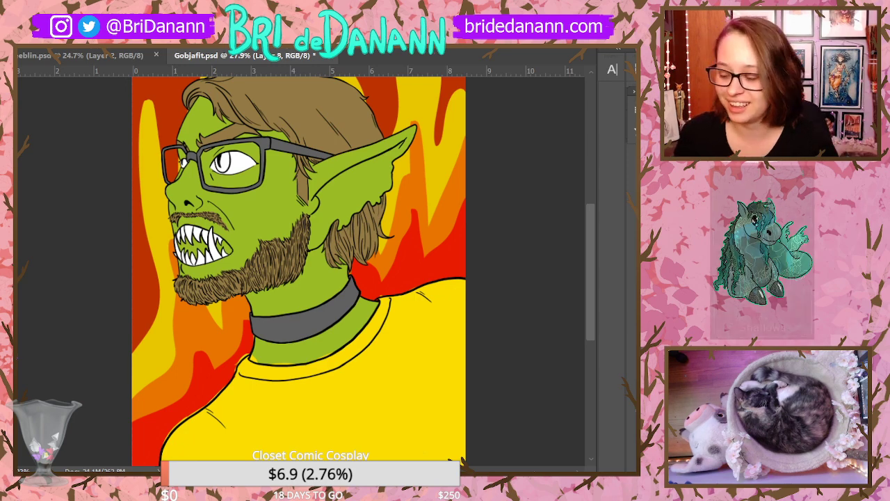
left_click_drag(423, 388, 457, 308)
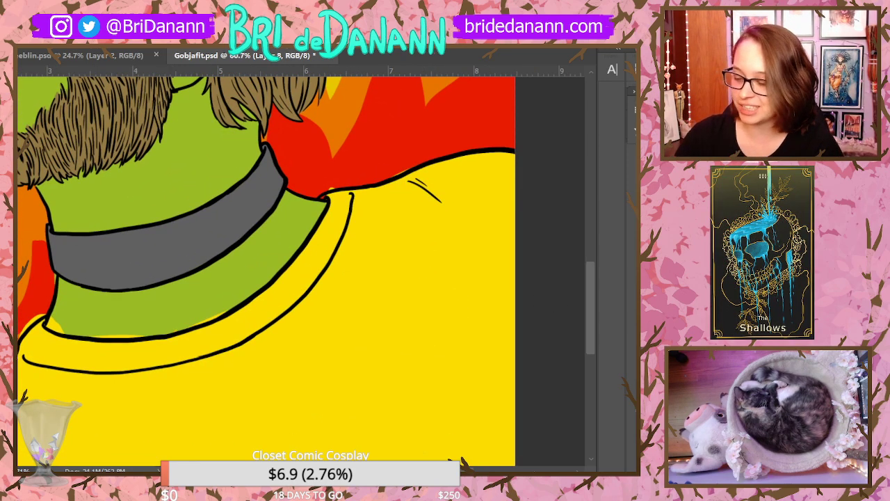
left_click(404, 226, "ctrl")
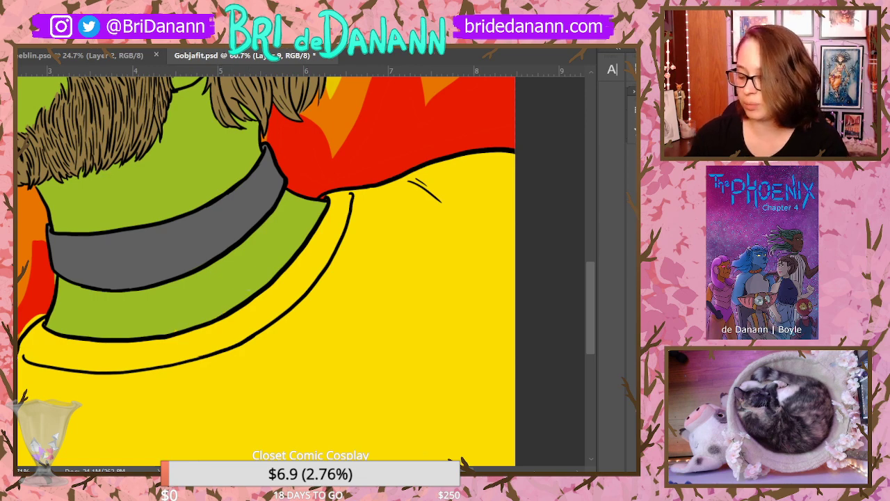
Erase the yellow spilling past the shirt outline along the shoulder slope beside the red flames
left_click_drag(14, 351, 115, 351)
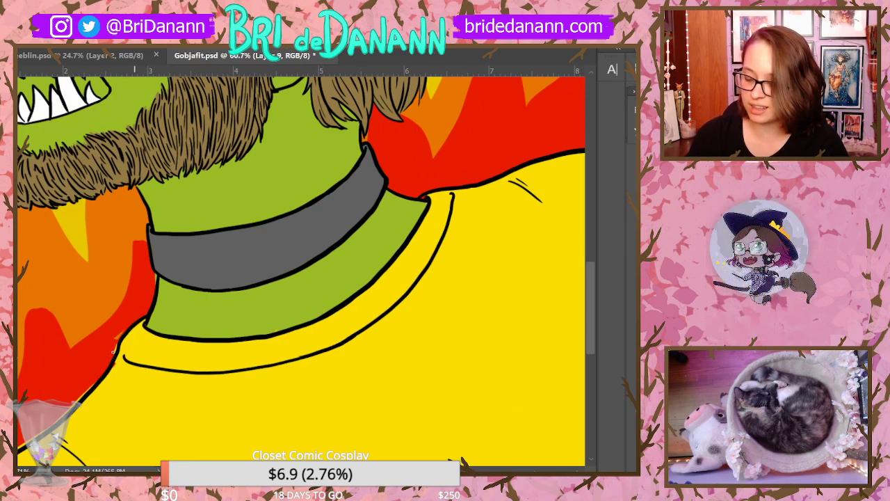
left_click_drag(87, 387, 195, 387)
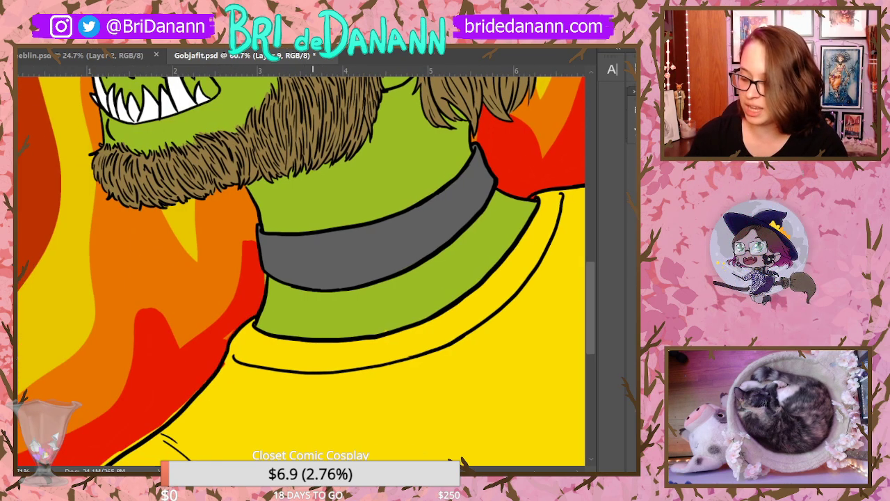
scroll(301, 272, "down", 4)
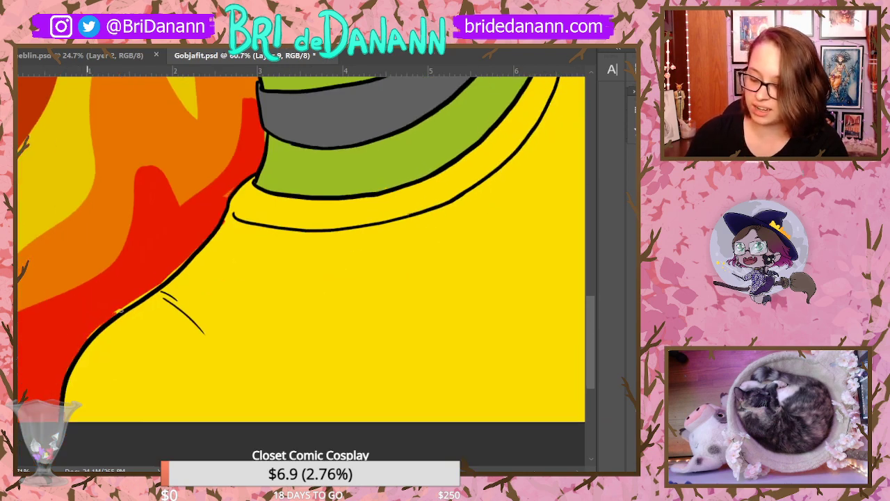
mouse_move(121, 311)
left_mouse_down()
mouse_move(183, 262)
mouse_move(161, 283)
left_mouse_up()
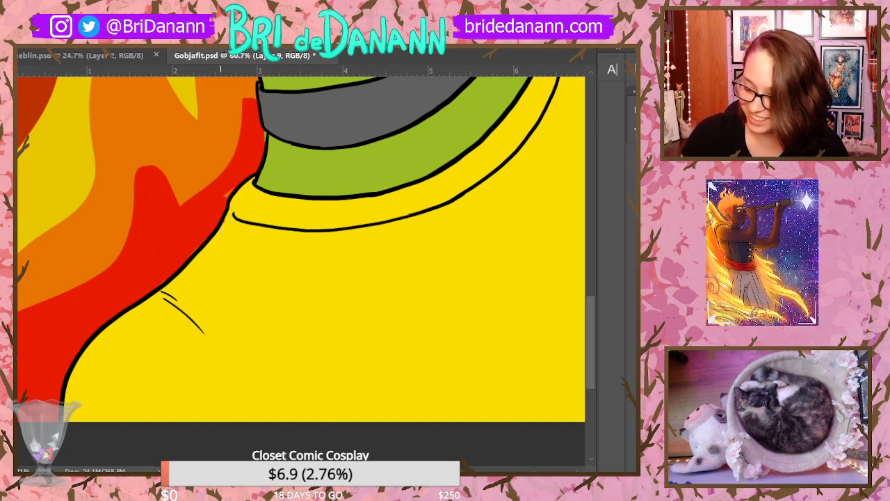
Examine the shirt, collar and neck edges up close, and the whole portrait, for remaining stray colour
left_click_drag(369, 471, 409, 471)
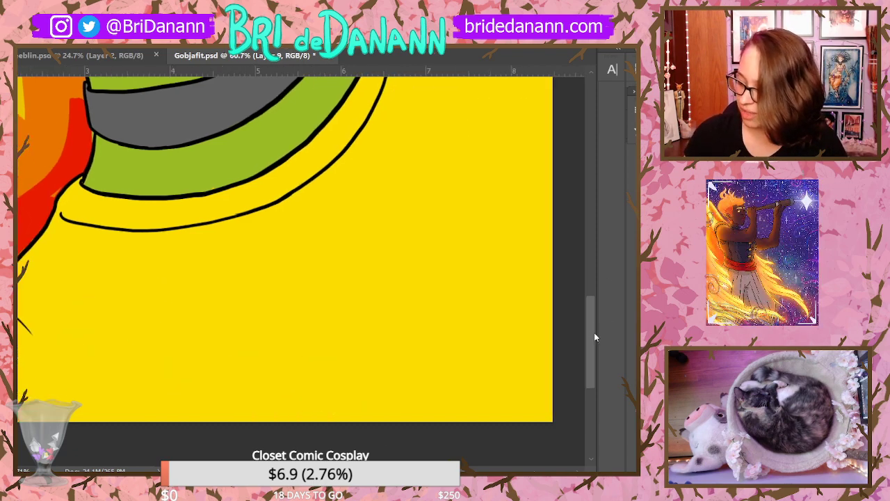
left_click_drag(593, 332, 595, 296)
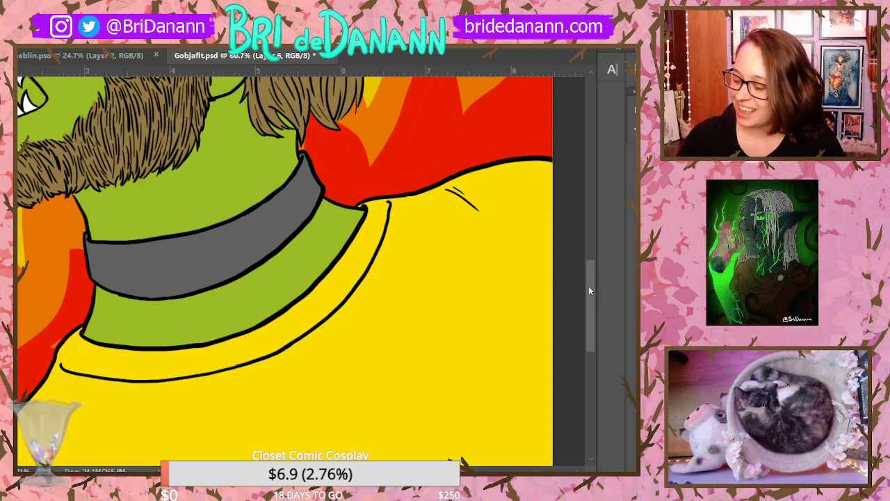
scroll(589, 291, "down", 3)
scroll(585, 255, "up", 4)
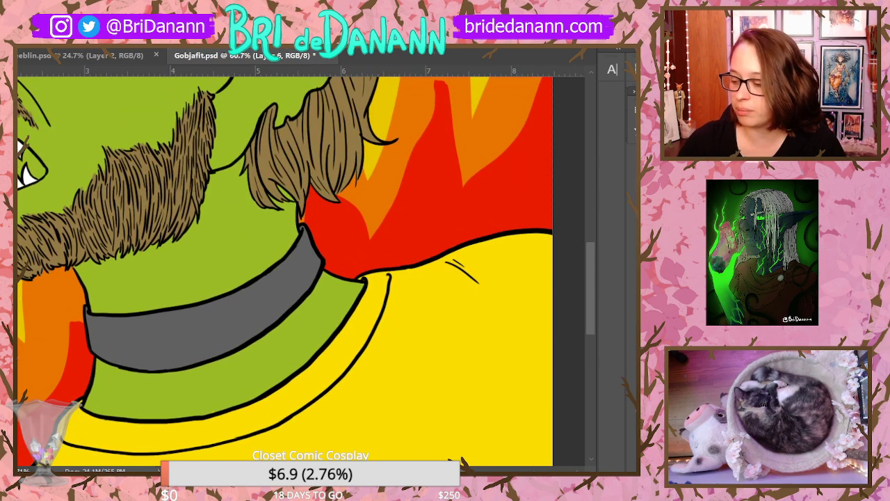
left_click_drag(418, 213, 354, 255)
left_click_drag(504, 225, 459, 232)
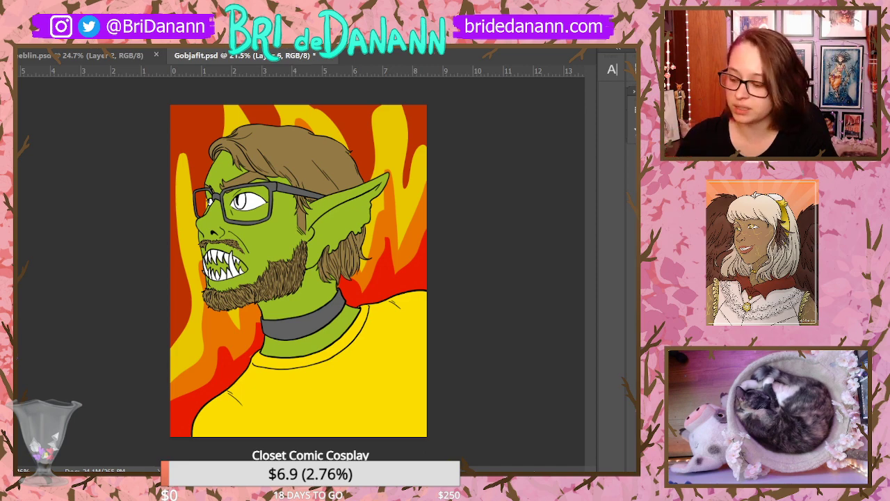
left_click_drag(444, 339, 449, 316)
left_click_drag(477, 283, 468, 247)
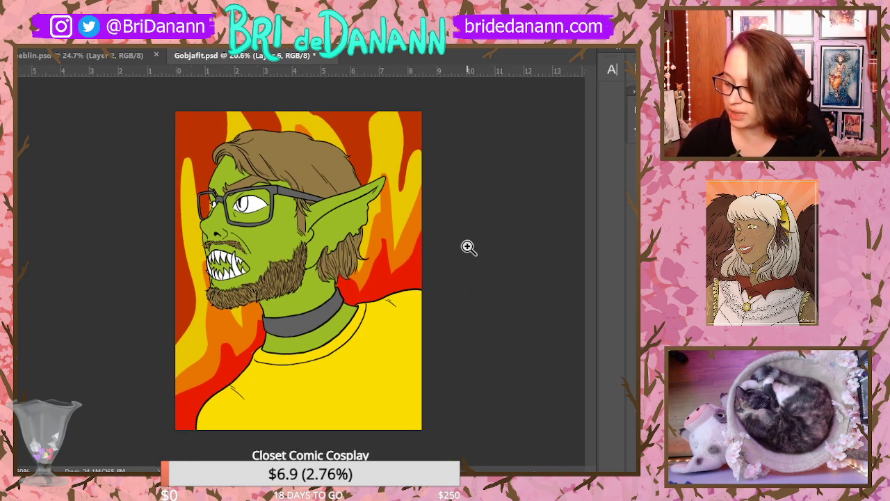
Add a new layer above the goblin's skin colour and make it a clipping mask
left_click_drag(300, 178, 342, 171)
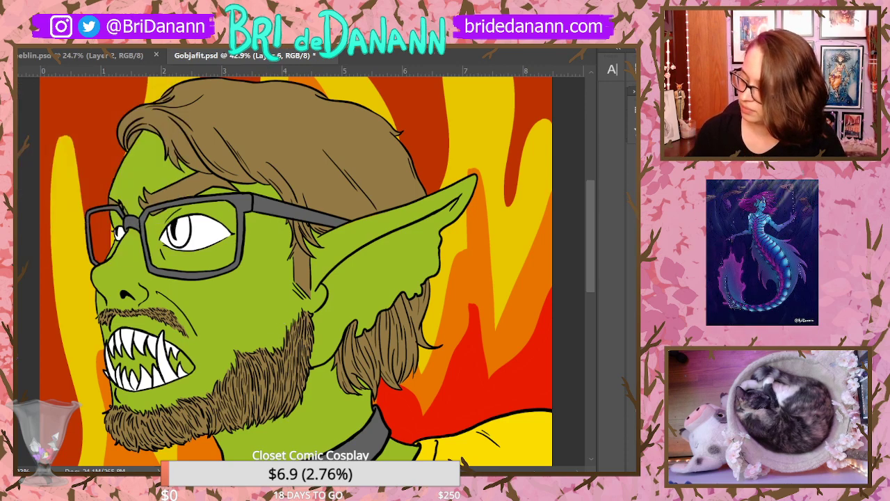
key("ctrl+alt+shift+n")
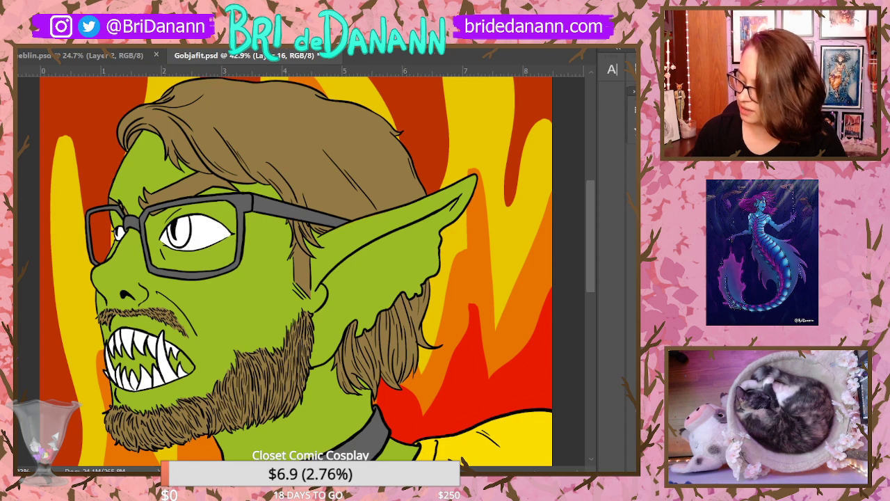
right_click(634, 271)
left_click(626, 269)
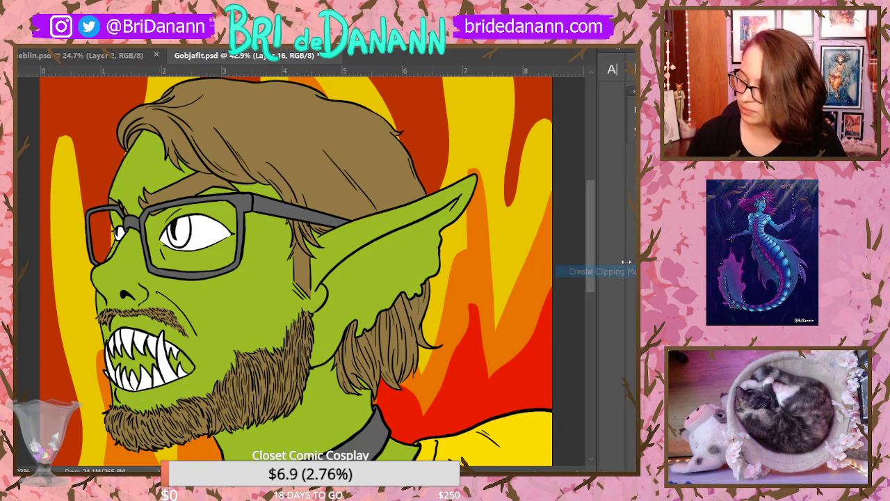
Choose the Soft Round Pressure Opacity and Flow brush with 0% hardness and enlarge it for shading the skin
left_click(28, 41)
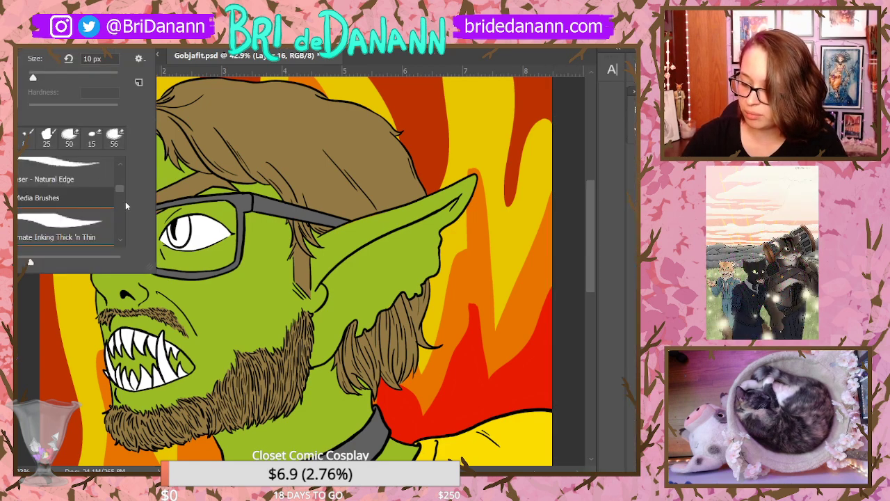
left_click(122, 241)
scroll(122, 241, "down", 5)
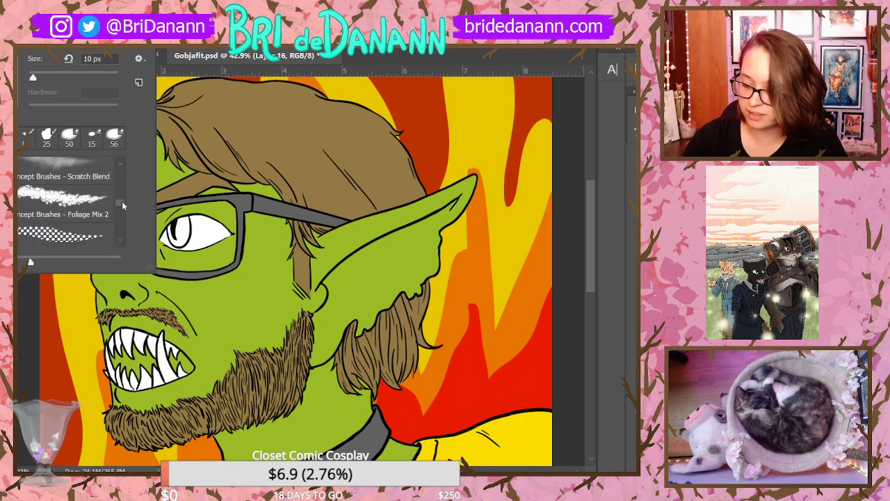
left_click(119, 168)
scroll(119, 169, "up", 10)
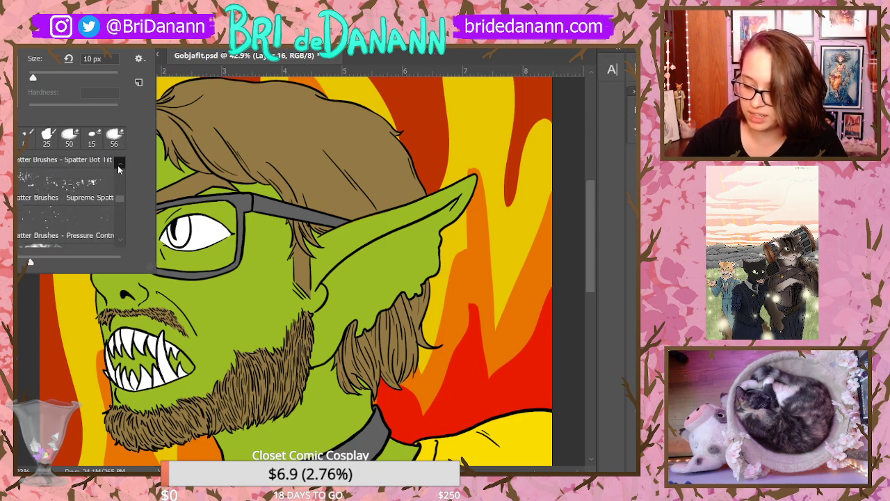
scroll(119, 169, "up", 10)
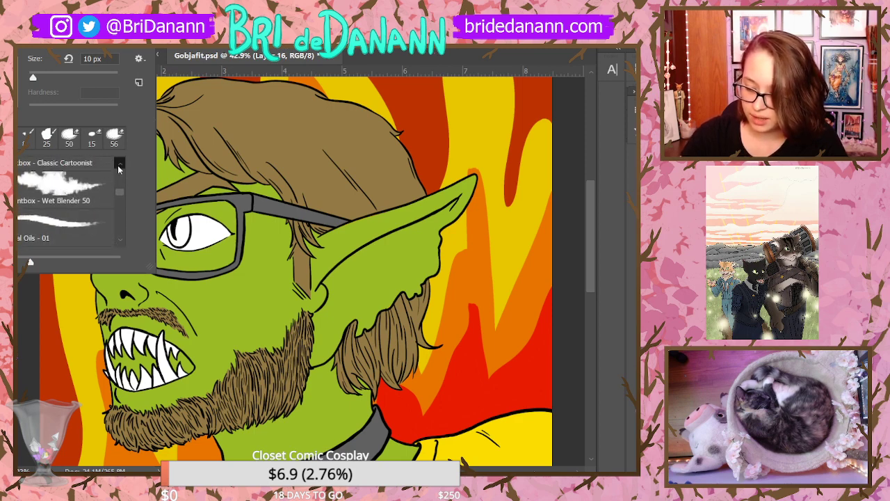
scroll(121, 203, "up", 10)
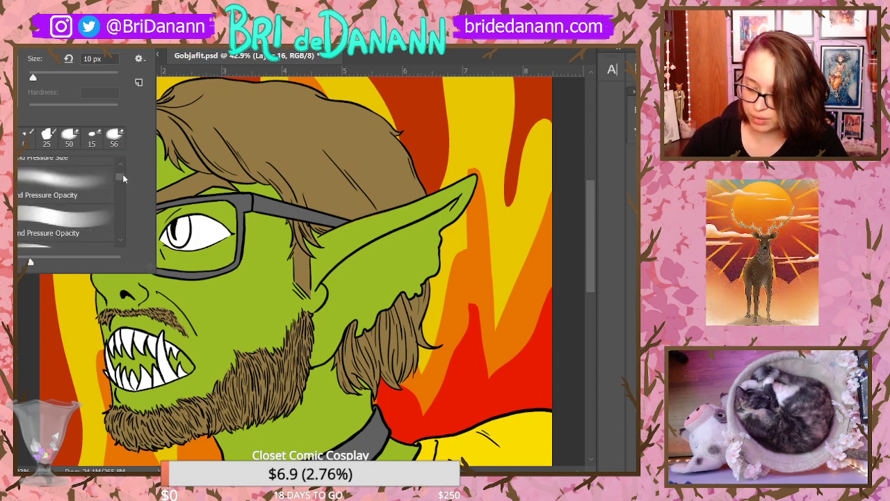
left_click(106, 167)
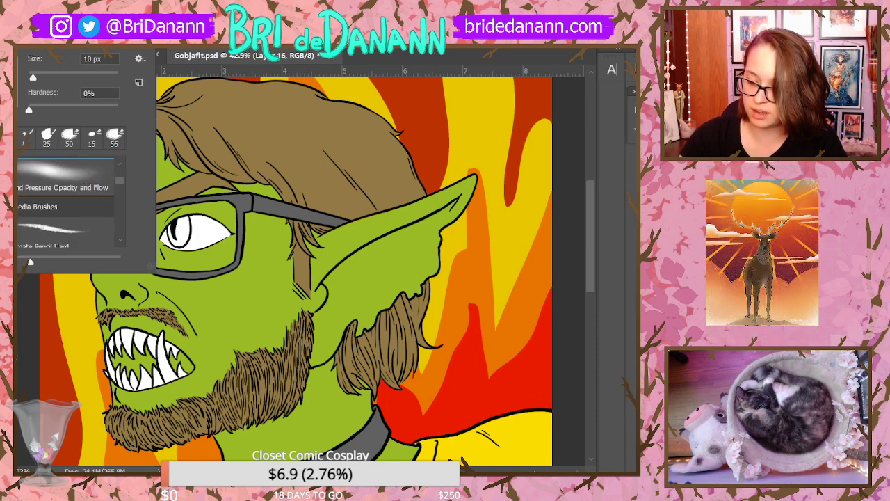
left_click(65, 80)
key("Return")
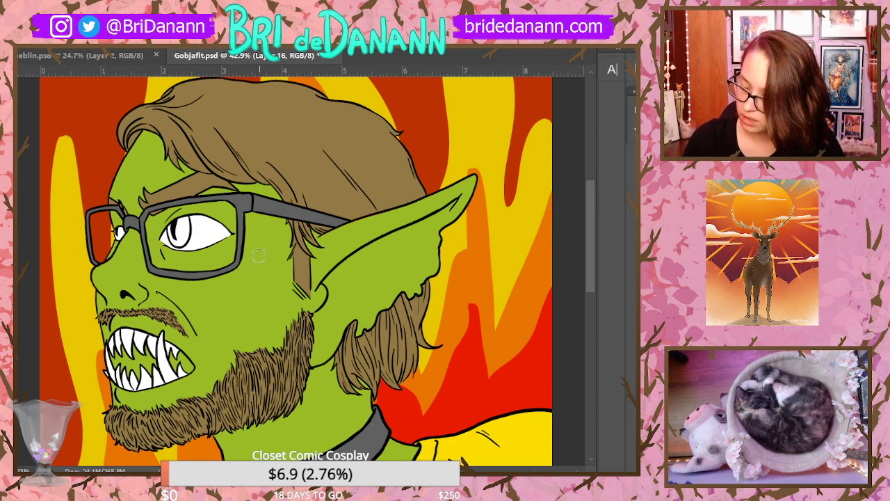
Paint soft light-green highlights on the goblin's cheek, nose, forehead and the upper edge of the ear
mouse_move(258, 256)
left_mouse_down()
mouse_move(234, 278)
mouse_move(238, 271)
left_mouse_up()
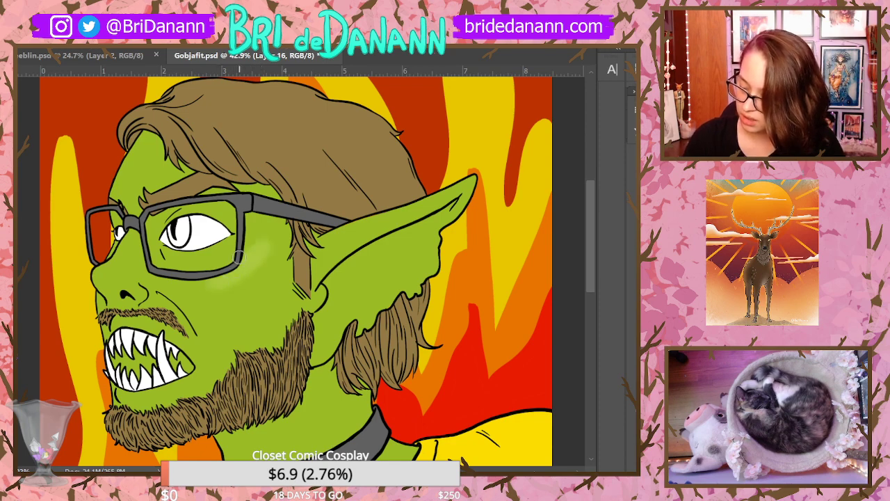
mouse_move(104, 256)
left_mouse_down()
mouse_move(109, 272)
mouse_move(131, 229)
left_mouse_up()
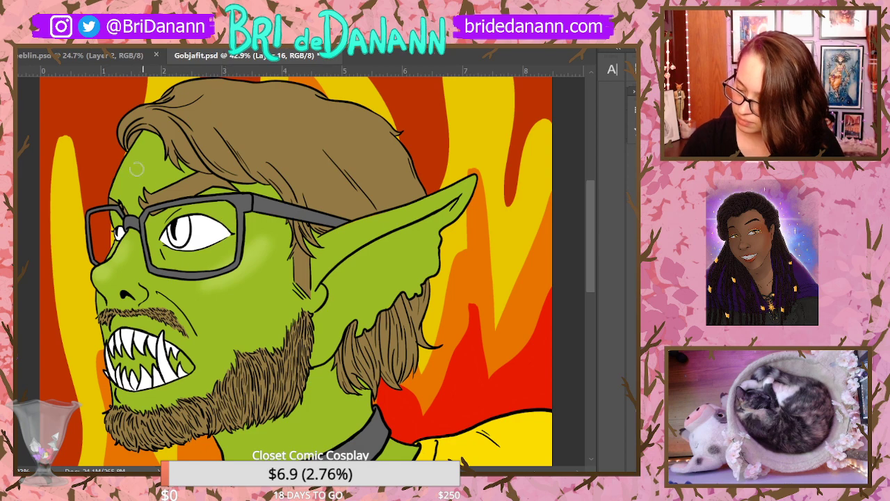
left_click_drag(136, 169, 134, 159)
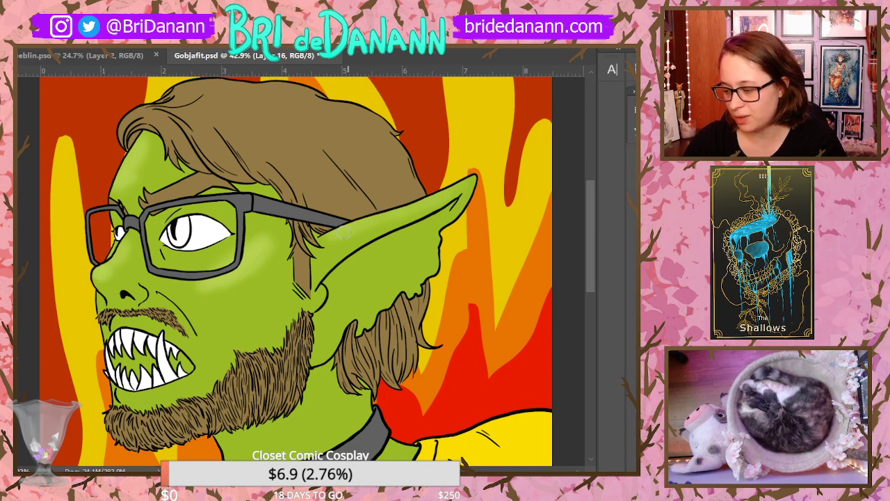
Paint soft darker green shadows on the cheek above the beard, inside the ear and on the neck, and check the full portrait
left_click_drag(592, 217, 569, 243)
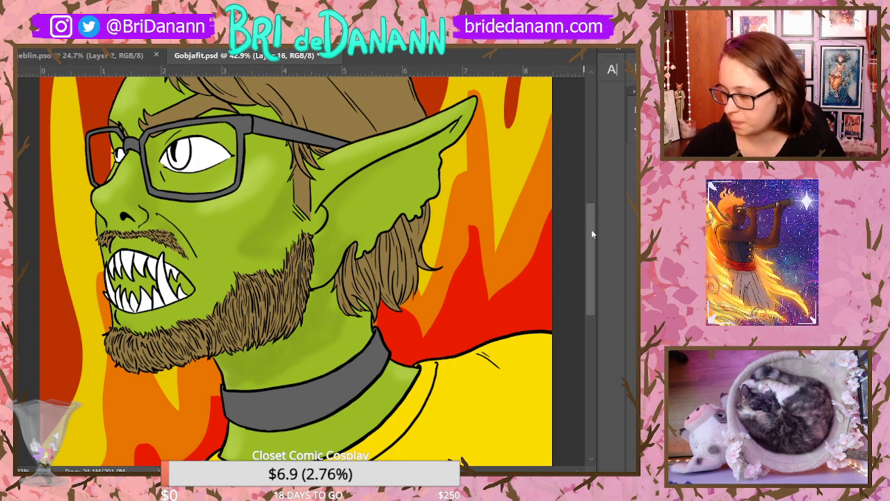
scroll(574, 211, "up", 2)
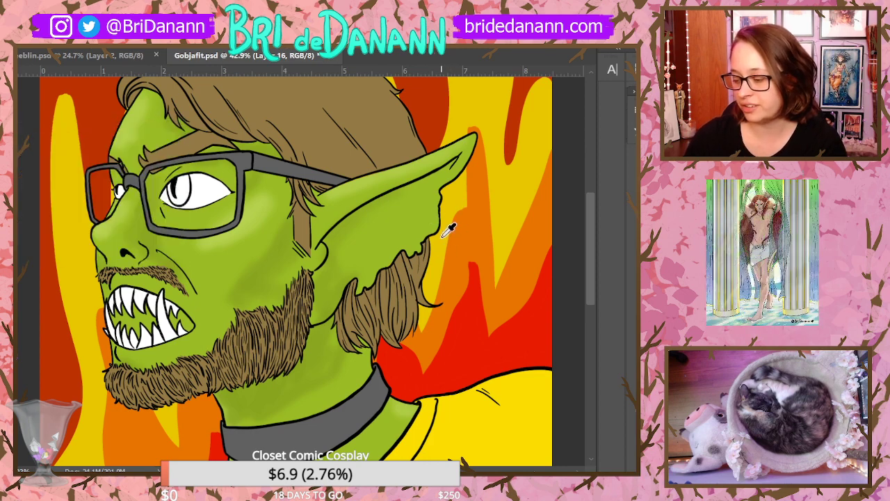
left_click_drag(443, 237, 261, 286)
left_click_drag(428, 283, 447, 240)
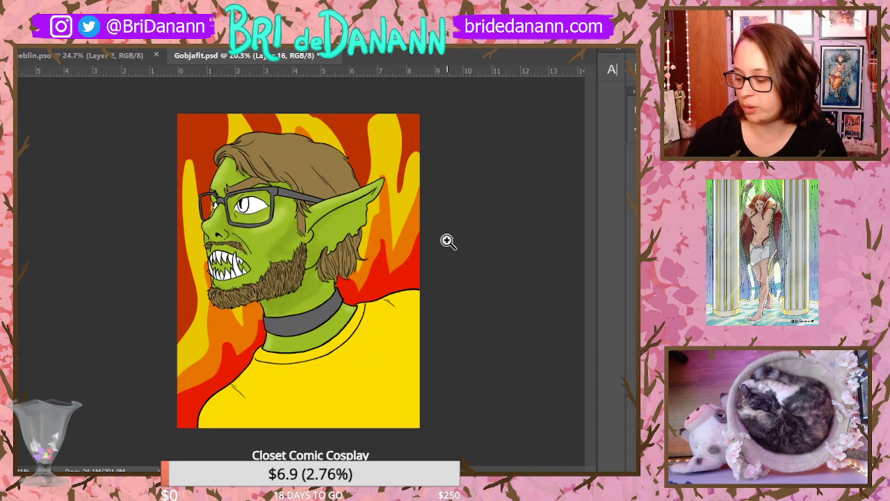
Activate the hair's colour layer, add a new layer above it and make that layer a clipping mask
left_click_drag(421, 173, 441, 116)
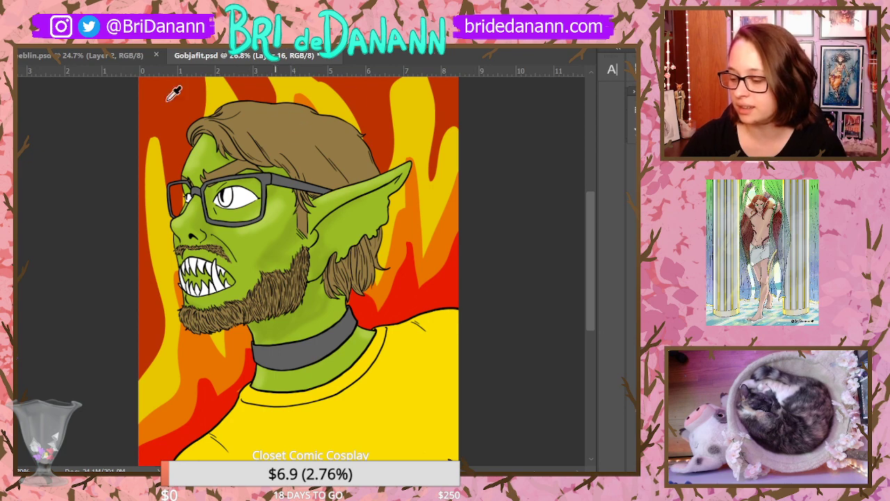
left_click(297, 136, "ctrl")
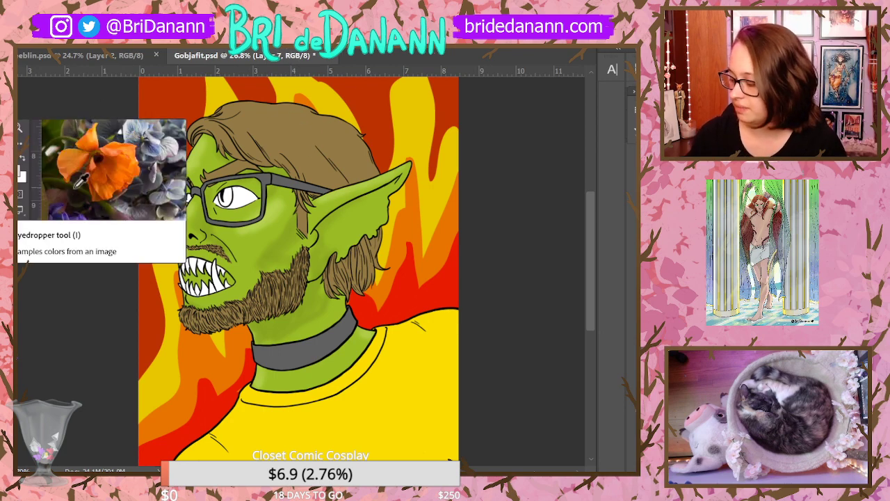
right_click(635, 267)
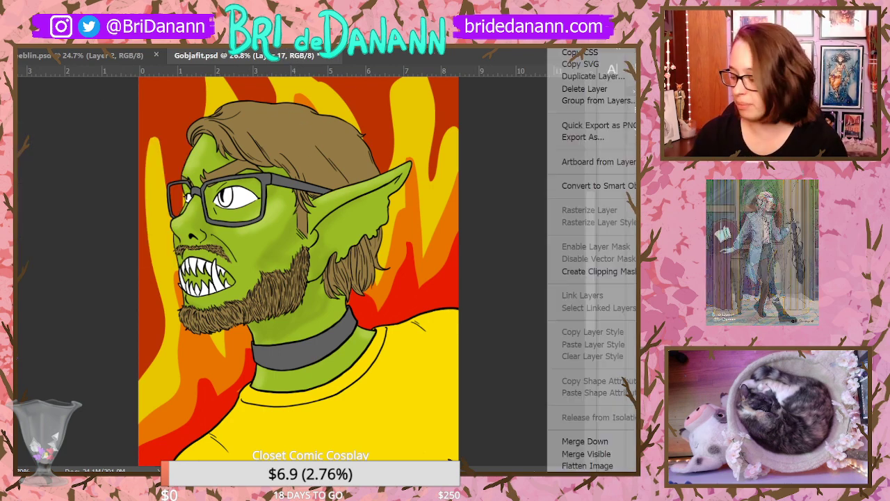
left_click(633, 267)
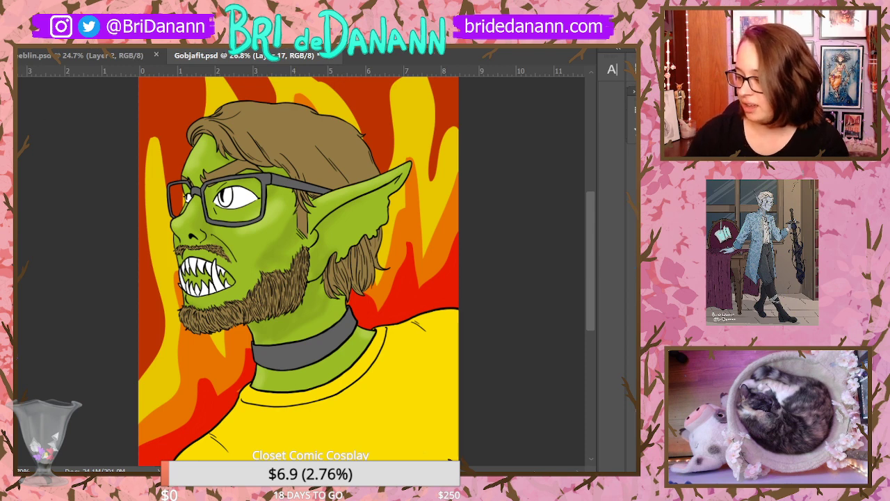
left_click(283, 132, "ctrl")
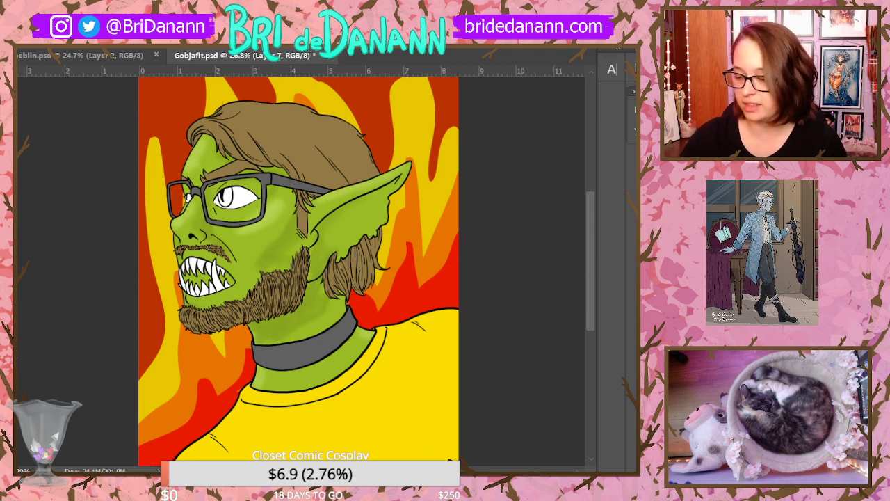
key("ctrl+z")
Enlarge the soft brush and shade the hair with soft darker and lighter brown tones
left_click(19, 43)
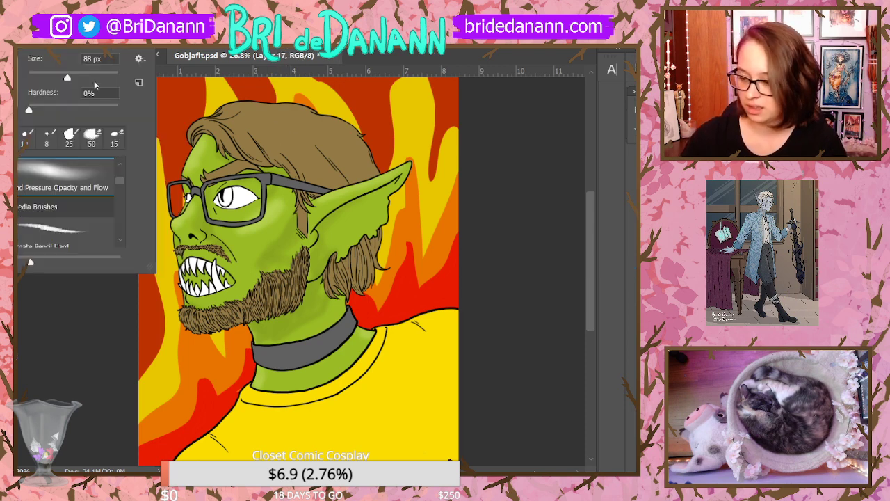
left_click(96, 78)
left_click(408, 266)
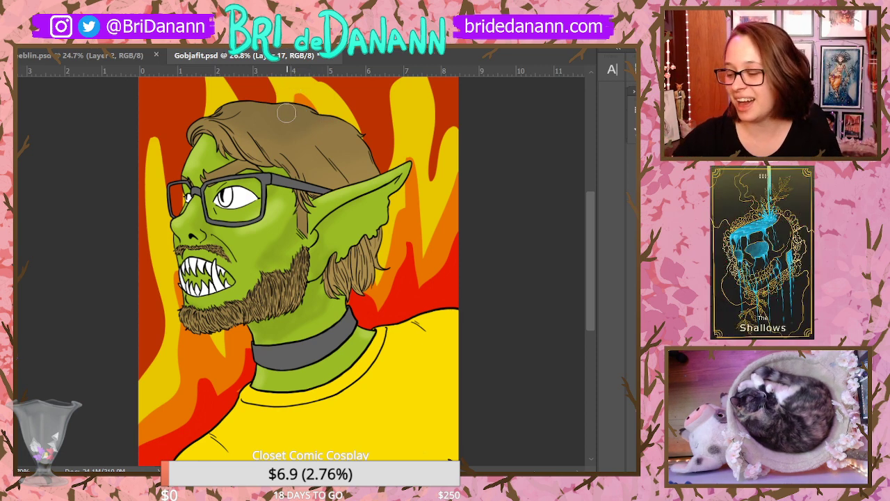
Switch back to the soft Pressure Opacity and Flow brush, enlarge it, and review the hair shading on the whole portrait
left_click(27, 38)
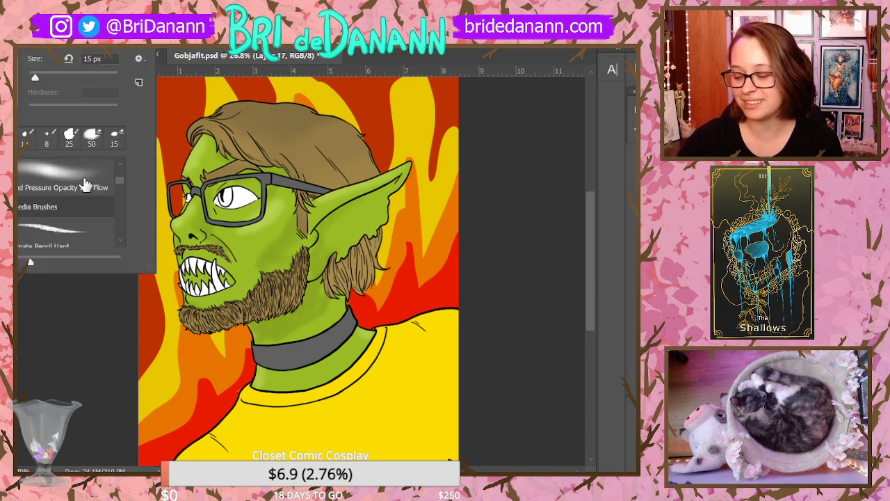
left_click(84, 183)
left_click(79, 79)
left_click(28, 39)
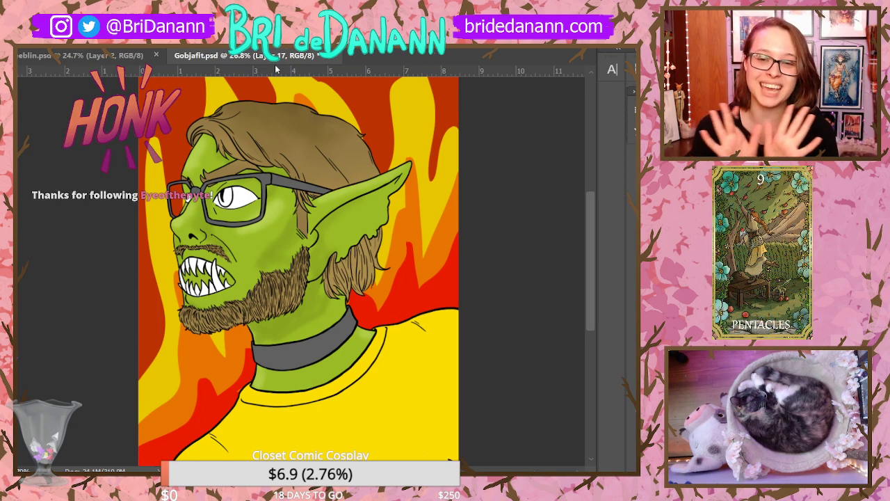
left_click_drag(327, 233, 318, 278)
left_click_drag(450, 318, 467, 286)
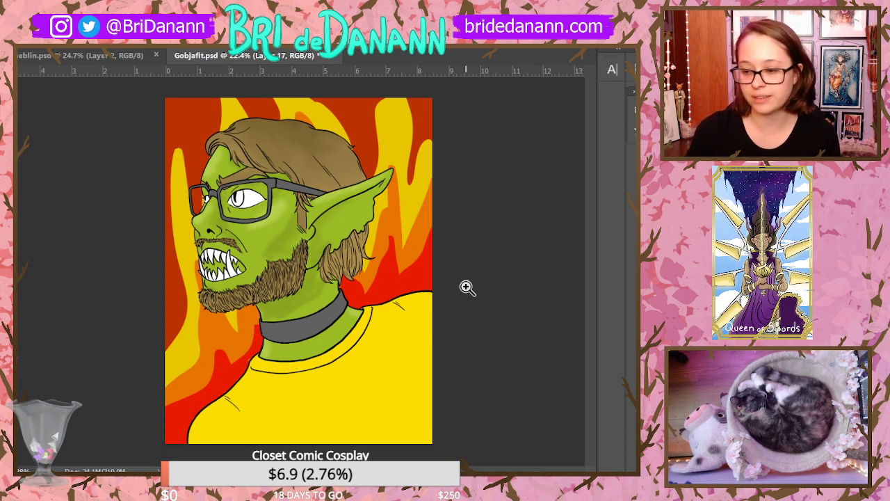
Look over the goblin sketch with round glasses in the other open document
left_click(87, 56)
key("ctrl+minus")
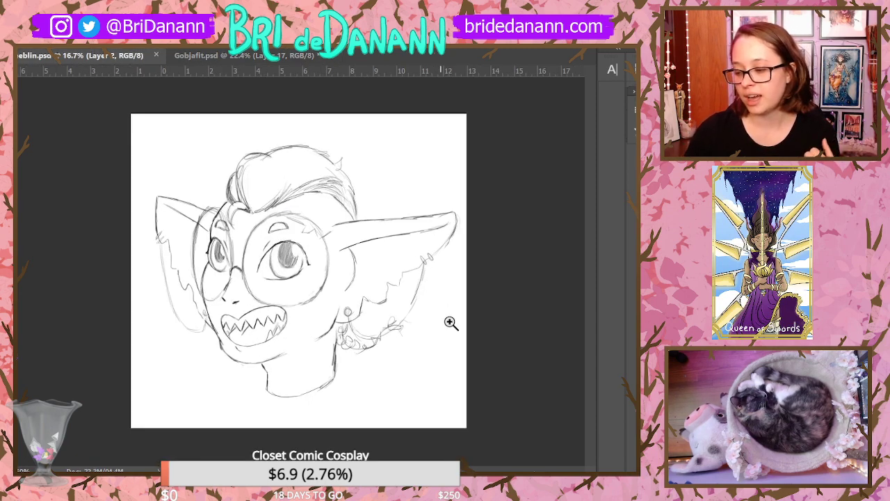
mouse_move(451, 322)
left_mouse_down()
mouse_move(445, 364)
mouse_move(453, 364)
mouse_move(457, 332)
left_mouse_up()
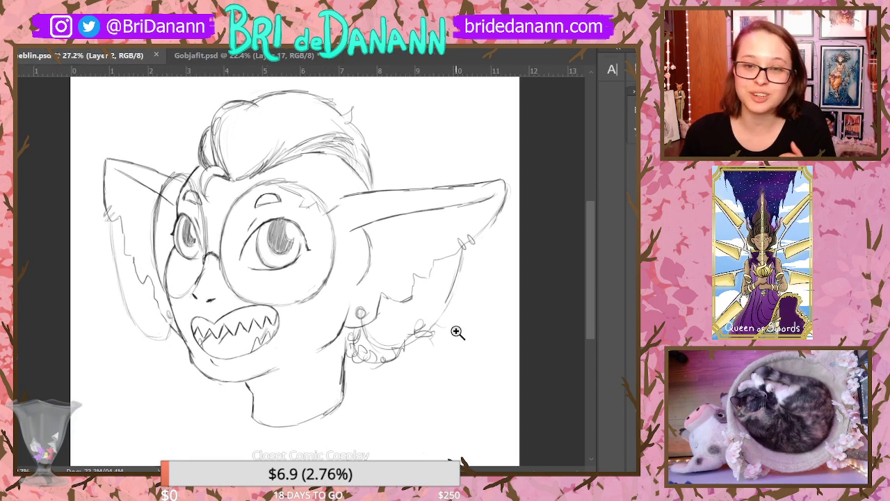
Return to Gobjafit.psd, review the skin and hair shading close up and on the whole portrait, and save the file
left_click(247, 53)
left_click_drag(431, 275, 411, 282)
left_click_drag(192, 168, 385, 311)
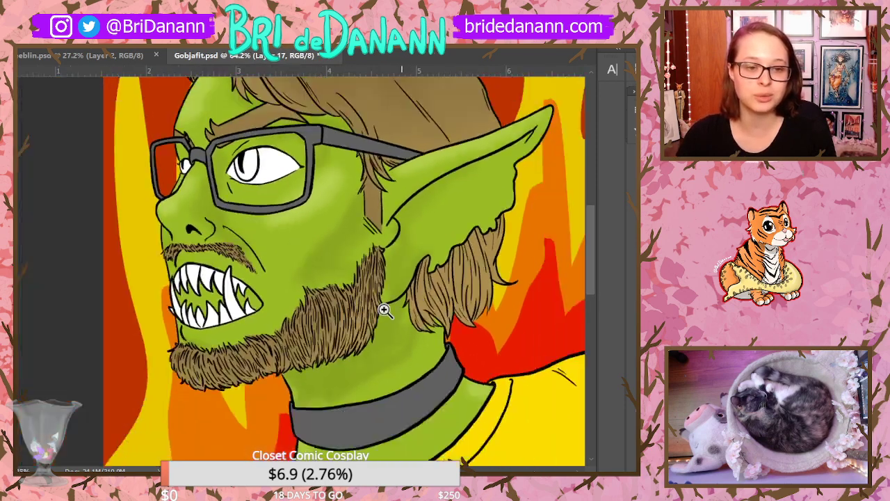
left_click(494, 264, "alt")
left_click(479, 320, "alt")
left_click(475, 350, "alt")
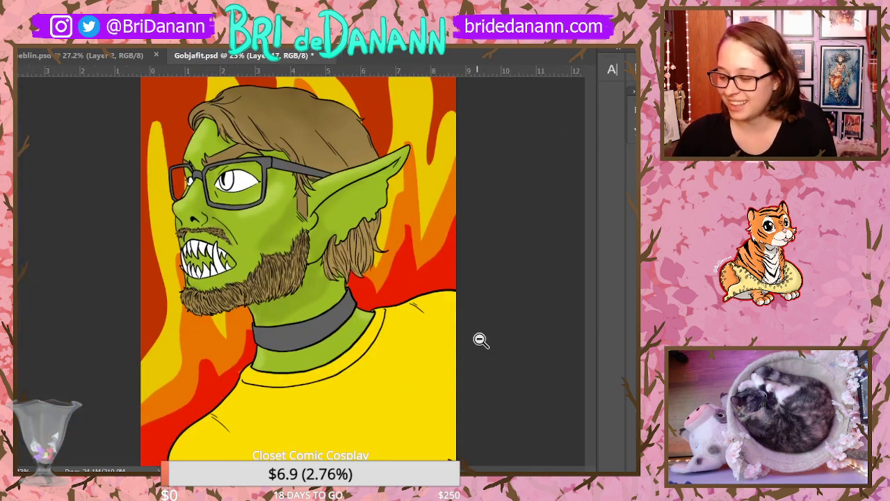
mouse_move(481, 339)
left_mouse_down()
mouse_move(475, 350)
mouse_move(479, 344)
left_mouse_up()
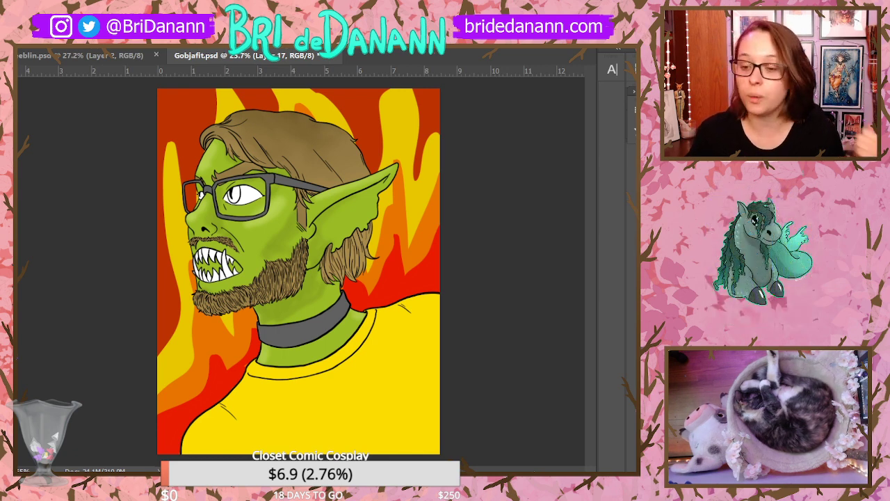
left_click(6, 6)
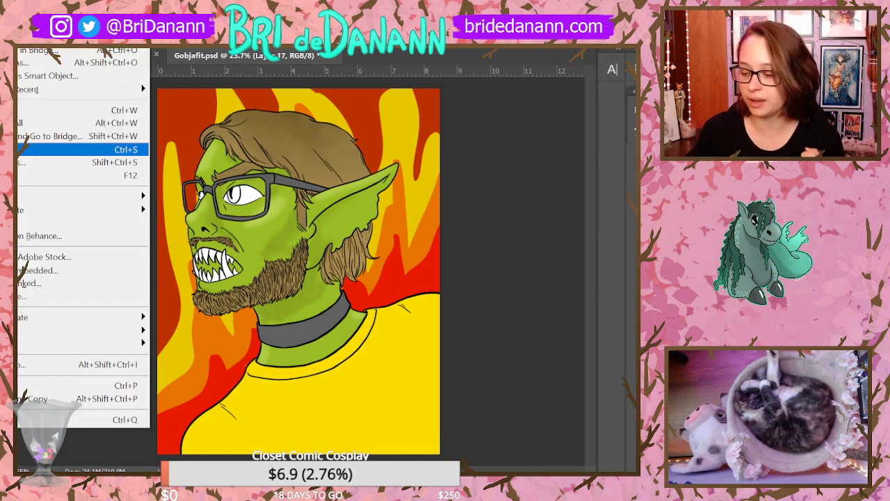
left_click(42, 149)
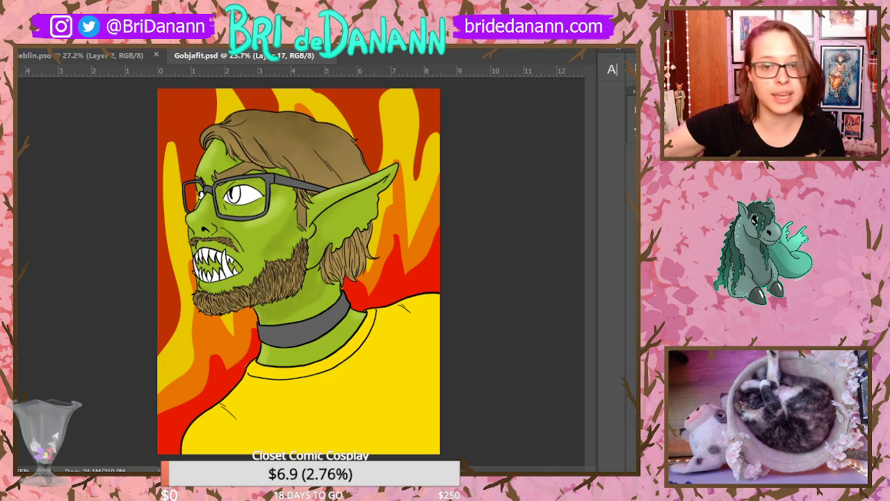
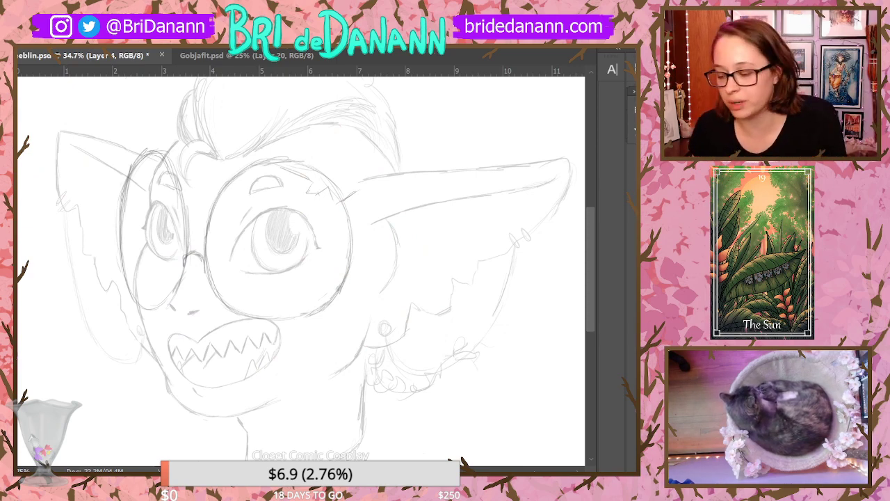
Ink a short black eyelid crease above the inner corner of each eye on the round-glasses goblin sketch
left_click_drag(279, 242, 285, 174)
left_click_drag(203, 205, 230, 165)
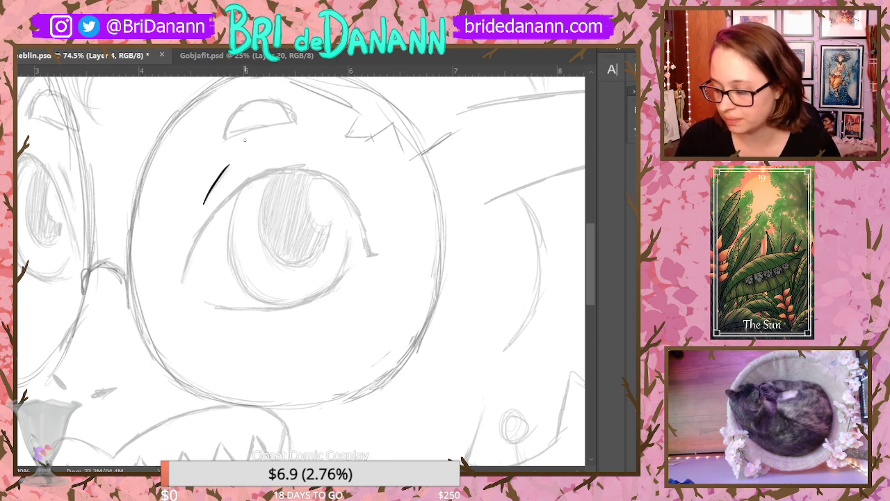
left_click_drag(59, 164, 73, 198)
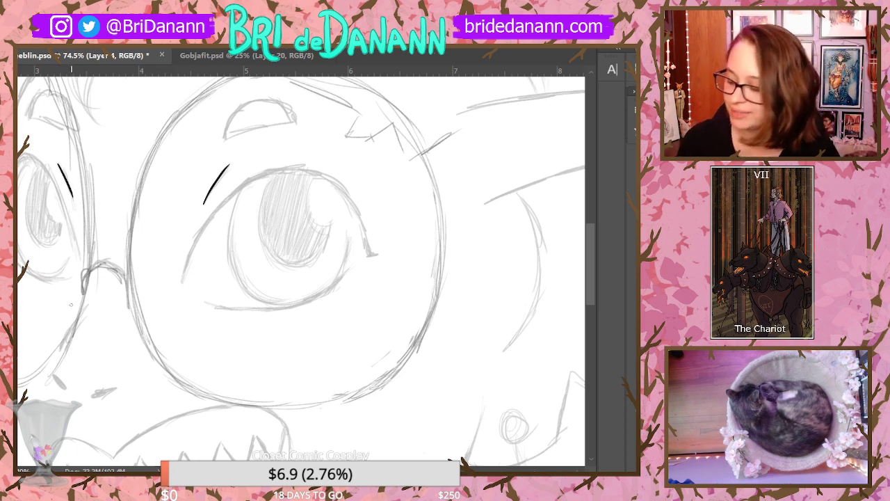
Ink the half-moon eyebrow above the larger eye, redrawing its arch and straight lower edge until they meet cleanly at the corners
mouse_move(224, 137)
left_mouse_down()
mouse_move(230, 118)
mouse_move(282, 104)
left_mouse_up()
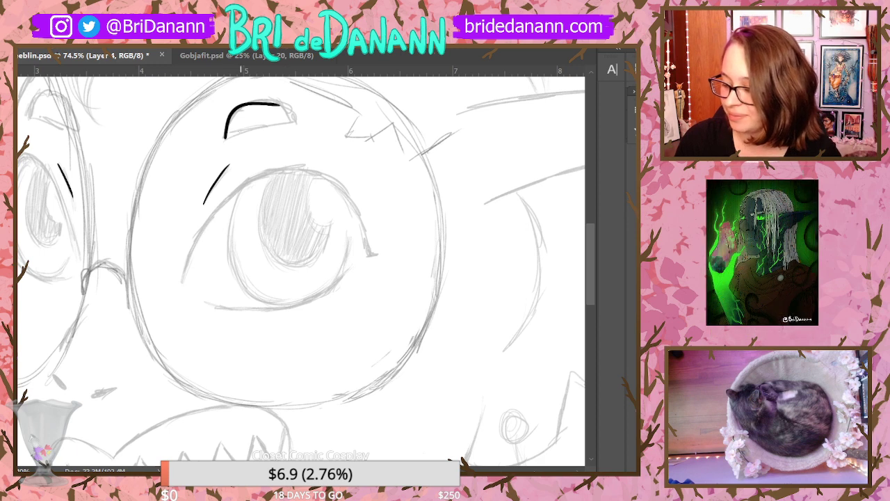
key("ctrl+z")
key("ctrl+z")
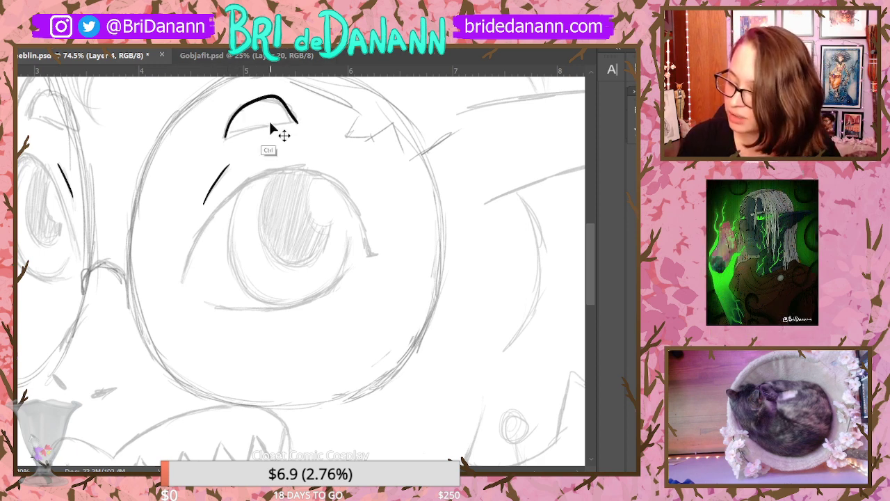
key("ctrl+z")
left_click_drag(225, 138, 307, 119)
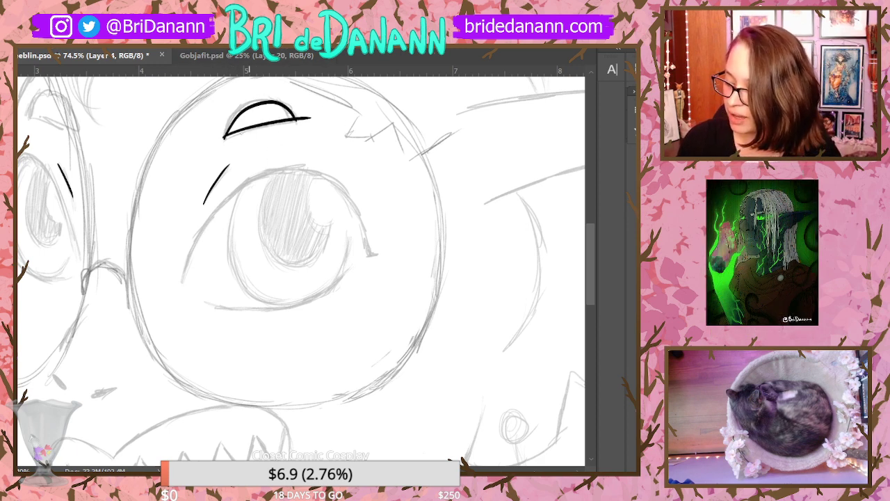
key("ctrl+z")
left_click_drag(225, 138, 297, 121)
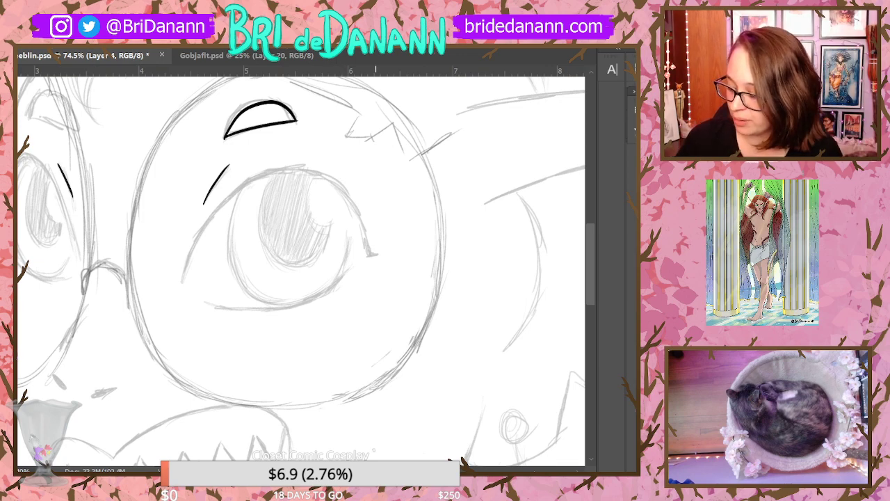
Ink the two nostrils as solid black marks and draw the forehead contour curving from the smaller eye up to the hairline
scroll(301, 266, "left", 5)
mouse_move(214, 379)
left_mouse_down()
mouse_move(223, 390)
mouse_move(266, 390)
left_mouse_up()
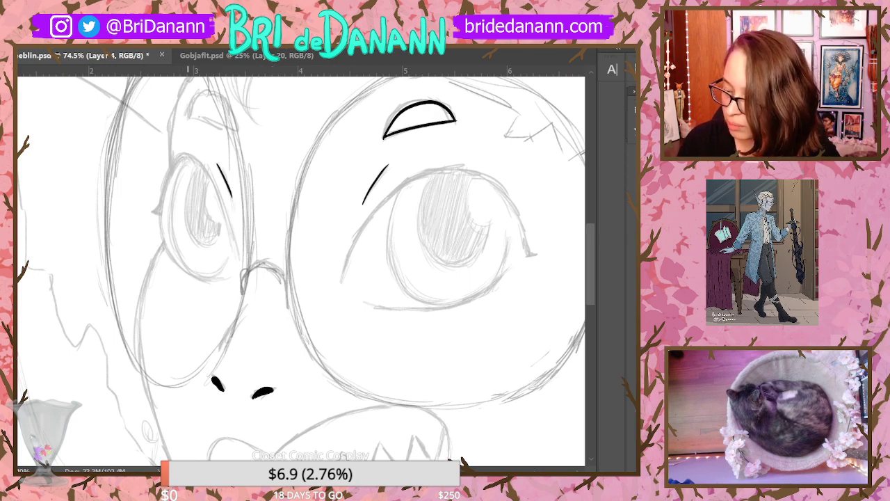
mouse_move(187, 78)
left_mouse_down()
mouse_move(170, 156)
mouse_move(233, 110)
left_mouse_up()
Ink the half-moon eyebrow above the smaller eye, following the sketch
scroll(174, 160, "up", 3)
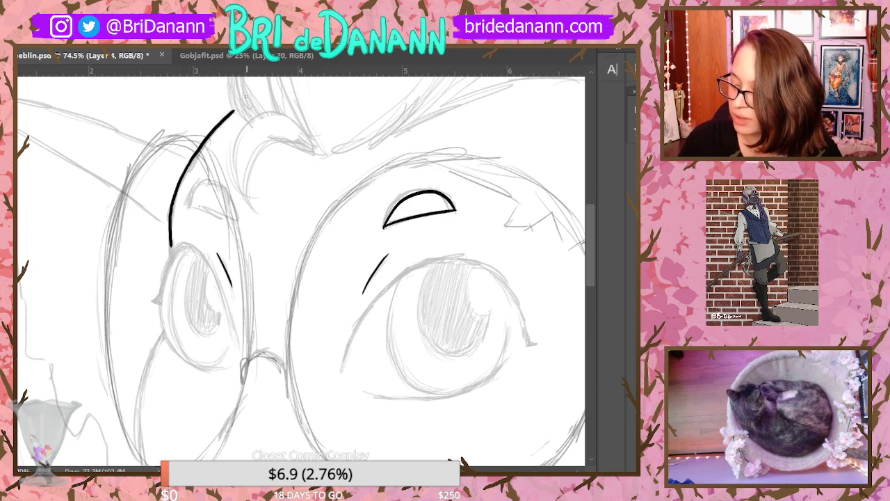
mouse_move(190, 206)
left_mouse_down()
mouse_move(213, 182)
mouse_move(235, 219)
mouse_move(189, 205)
left_mouse_up()
key("ctrl+z")
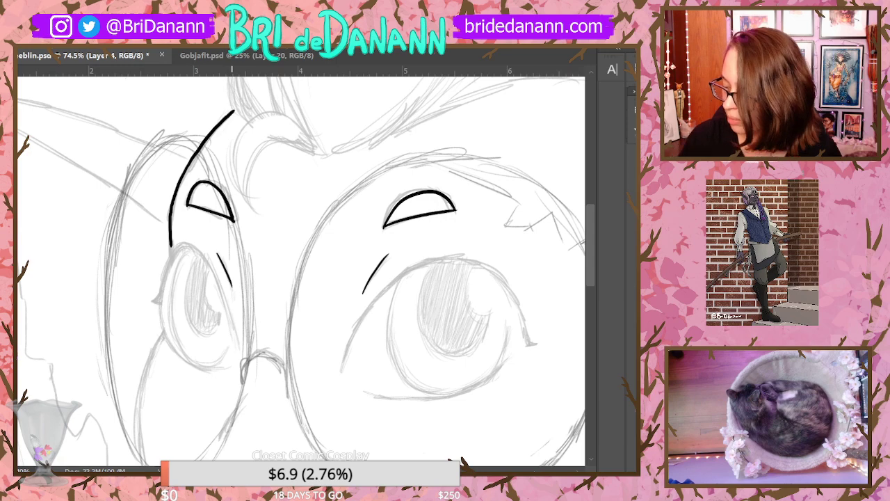
Check the inked lines on the whole goblin sketch and save the document
left_click_drag(590, 233, 589, 267)
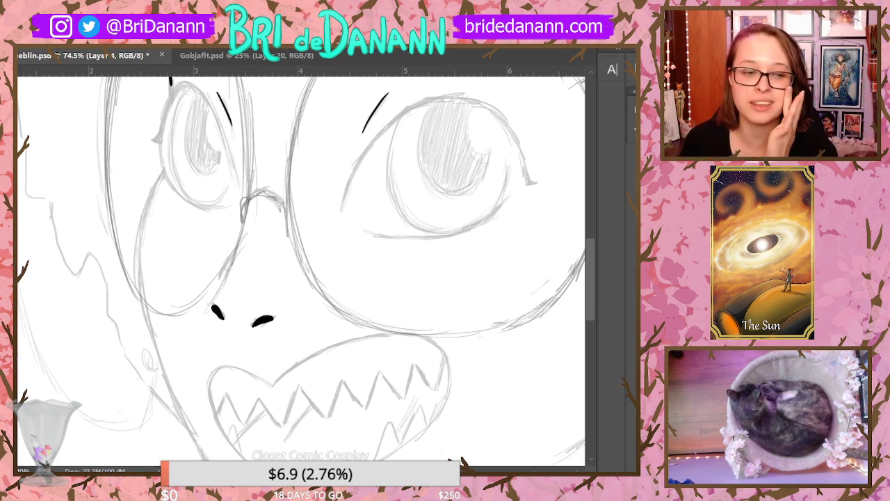
left_click_drag(247, 245, 193, 313)
mouse_move(503, 391)
left_mouse_down()
mouse_move(479, 397)
mouse_move(518, 333)
left_mouse_up()
left_click(7, 14)
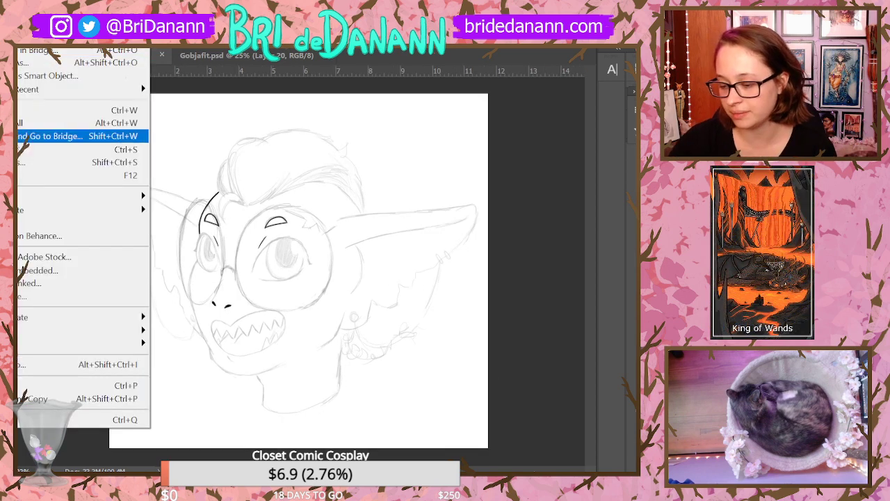
left_click(31, 149)
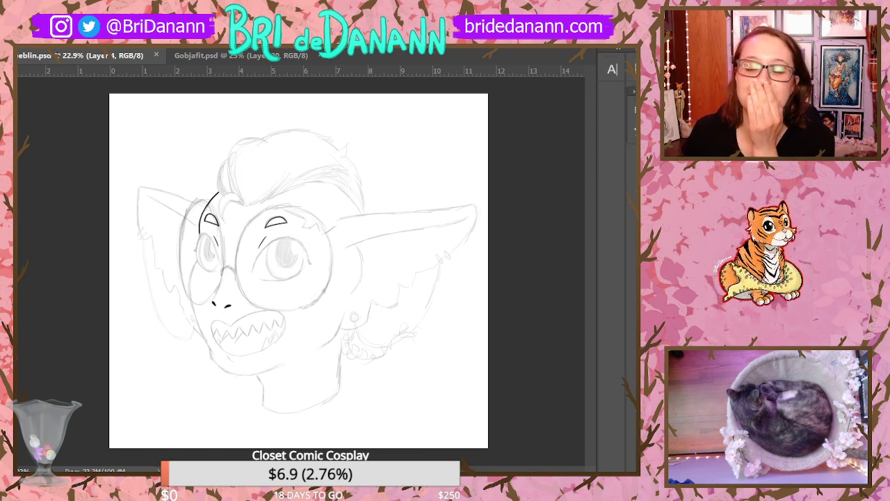
Switch to Discord, examine the cowboy-hat character artwork in the gallery channel, and return to the Photoshop sketch
left_click_drag(2, 72, 258, 7)
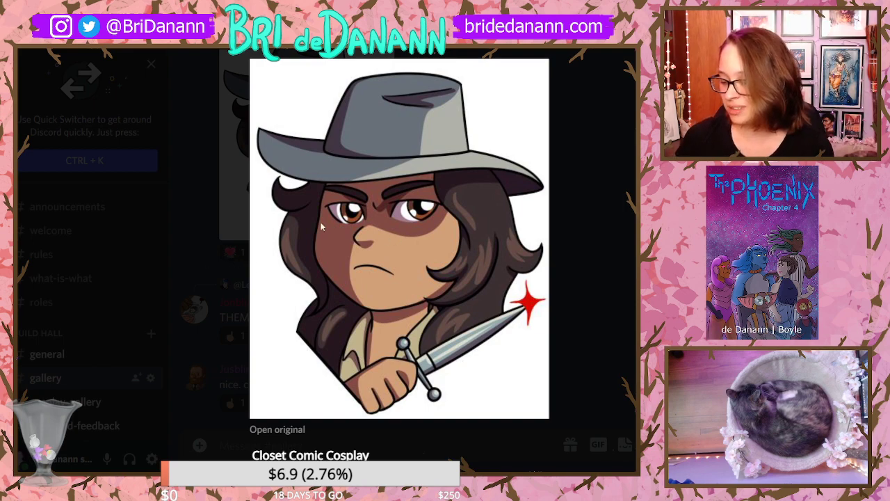
left_click(272, 49)
mouse_move(274, 11)
left_mouse_down()
mouse_move(282, 46)
mouse_move(18, 68)
left_mouse_up()
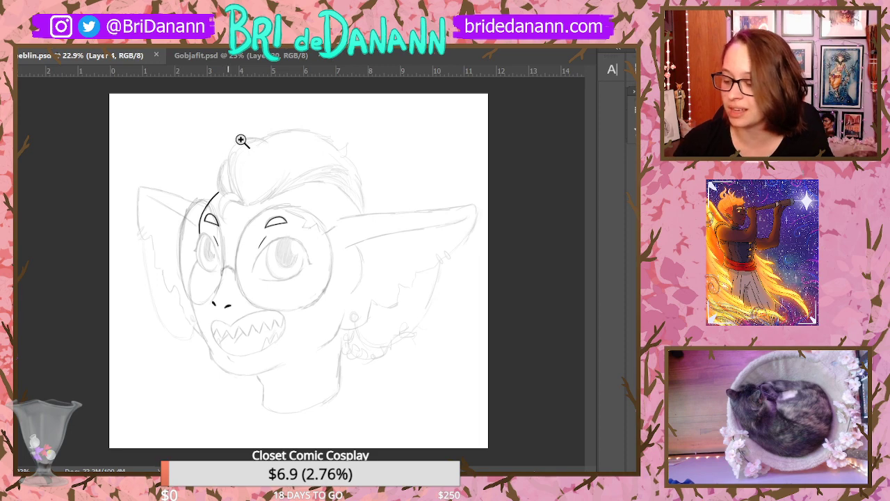
Ink the crescent-shaped hair curl on the forehead, redrawing its outer curve until it joins the inner curve at both tips
mouse_move(243, 141)
left_mouse_down()
mouse_move(246, 192)
mouse_move(276, 247)
mouse_move(218, 240)
mouse_move(220, 335)
left_mouse_up()
mouse_move(296, 241)
left_mouse_down()
mouse_move(197, 313)
mouse_move(222, 338)
left_mouse_up()
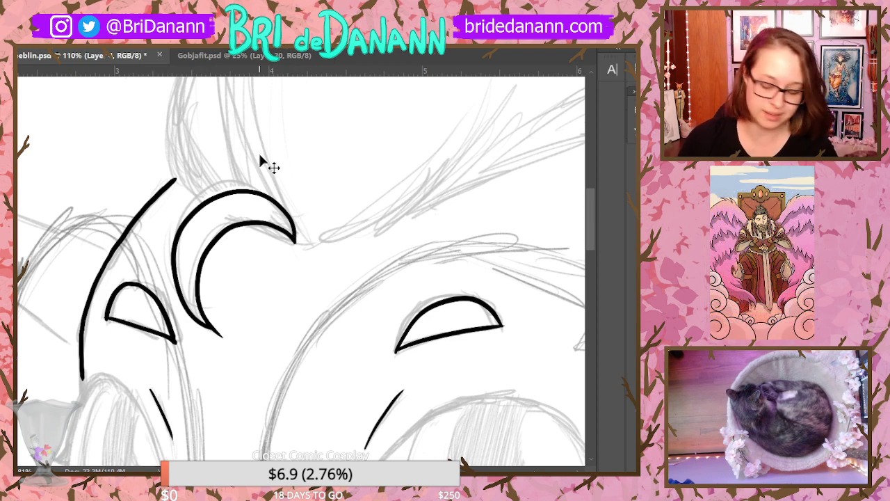
key("ctrl+z")
mouse_move(295, 239)
left_mouse_down()
mouse_move(195, 203)
mouse_move(224, 346)
left_mouse_up()
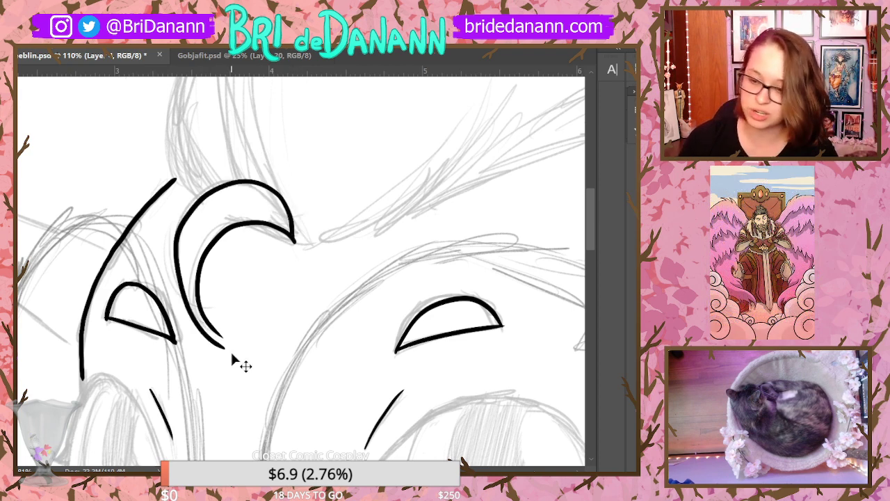
key("ctrl+z")
mouse_move(296, 240)
left_mouse_down()
mouse_move(220, 182)
mouse_move(229, 328)
left_mouse_up()
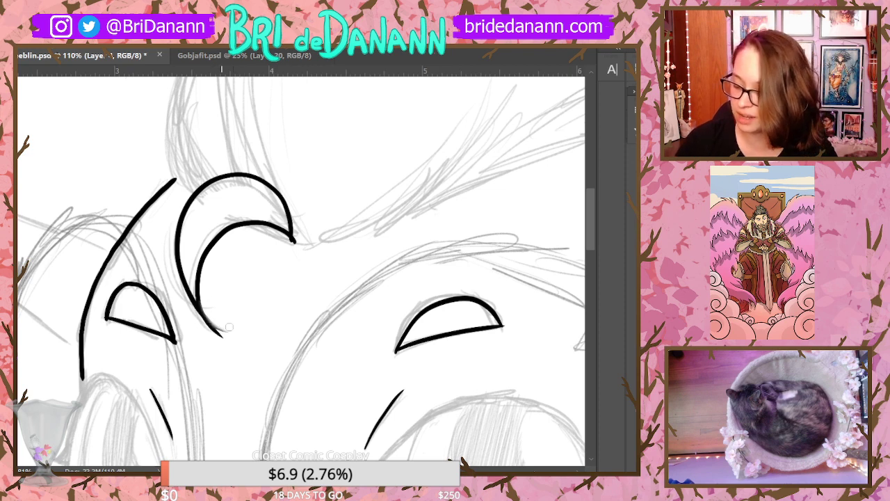
key("ctrl+z")
Pick the size 50 brush preset, reduce its size, and clean up the overshooting line ends at the curl's tips
left_click(31, 41)
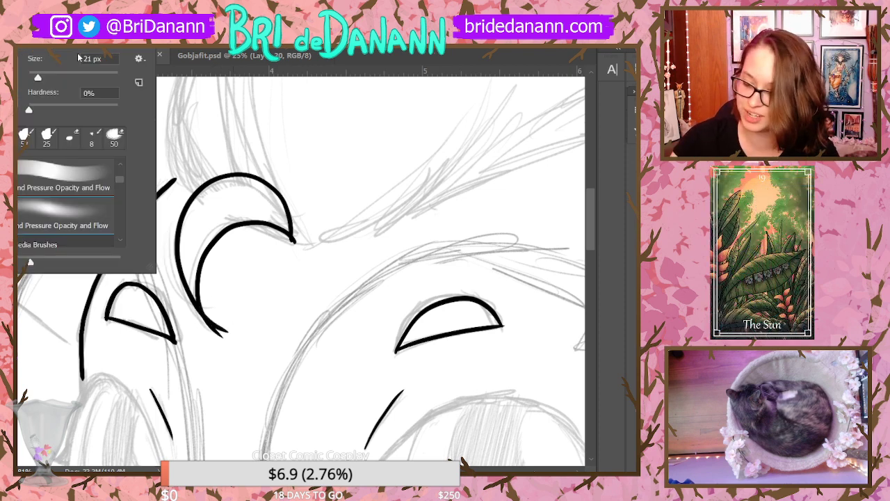
left_click(111, 133)
left_click_drag(50, 78, 40, 77)
left_click(197, 262)
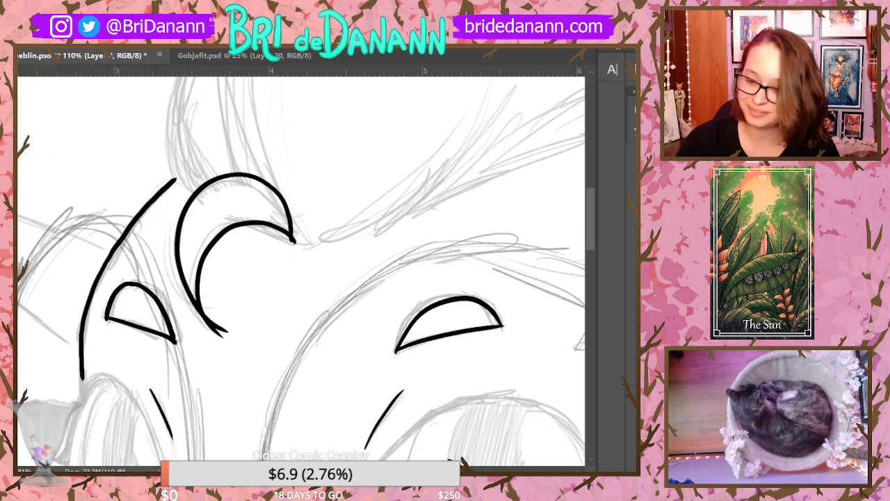
left_click_drag(210, 310, 228, 329)
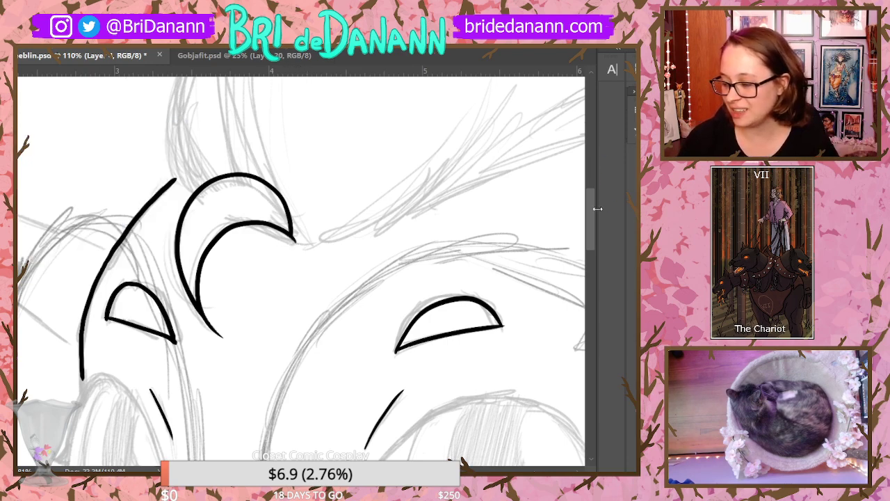
Ink the rounded outer contour of the hair lock above the forehead curl and add a short curved strand line inside it
scroll(598, 208, "up", 5)
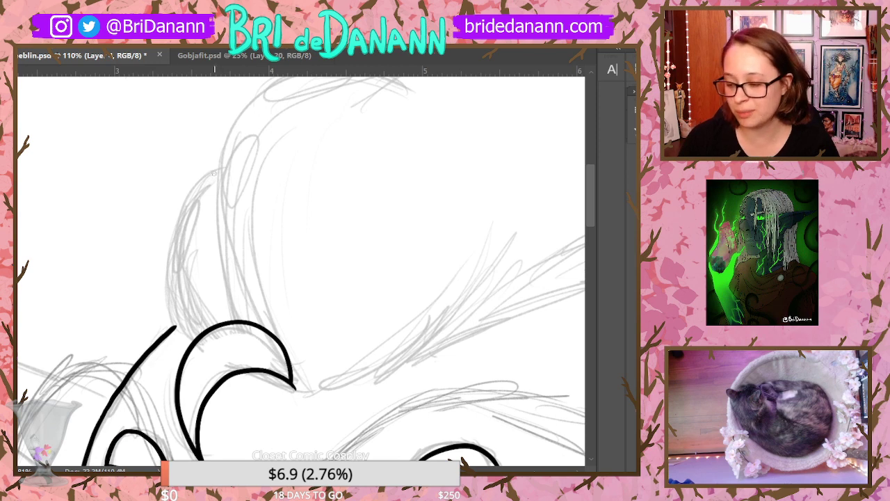
mouse_move(214, 172)
left_mouse_down()
mouse_move(191, 191)
mouse_move(191, 330)
mouse_move(217, 358)
left_mouse_up()
key("ctrl+z")
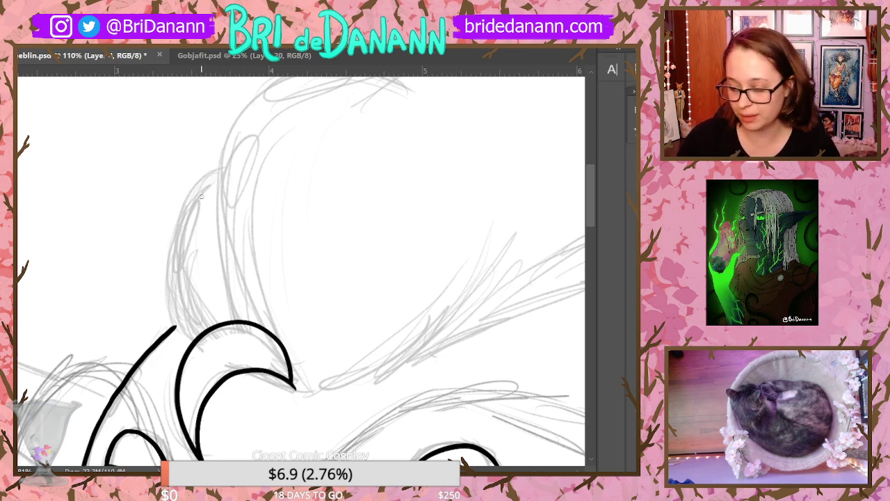
mouse_move(222, 167)
left_mouse_down()
mouse_move(164, 297)
mouse_move(197, 347)
left_mouse_up()
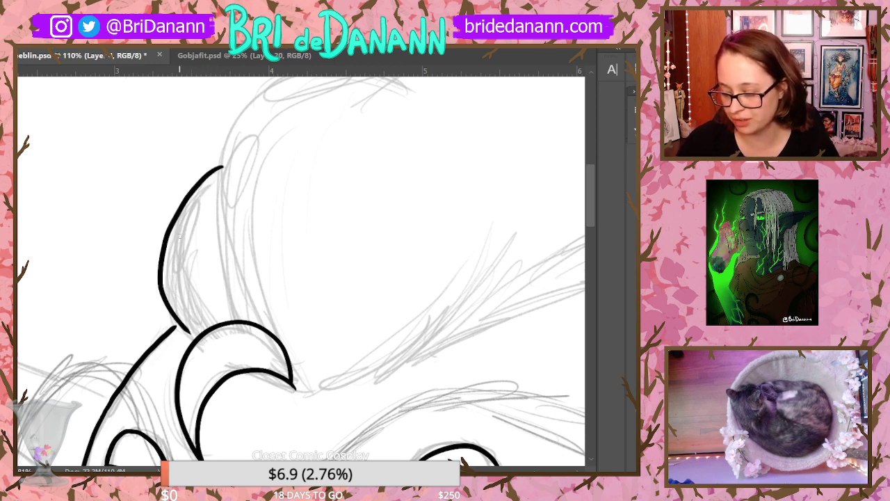
left_click_drag(180, 236, 202, 332)
key("ctrl+z")
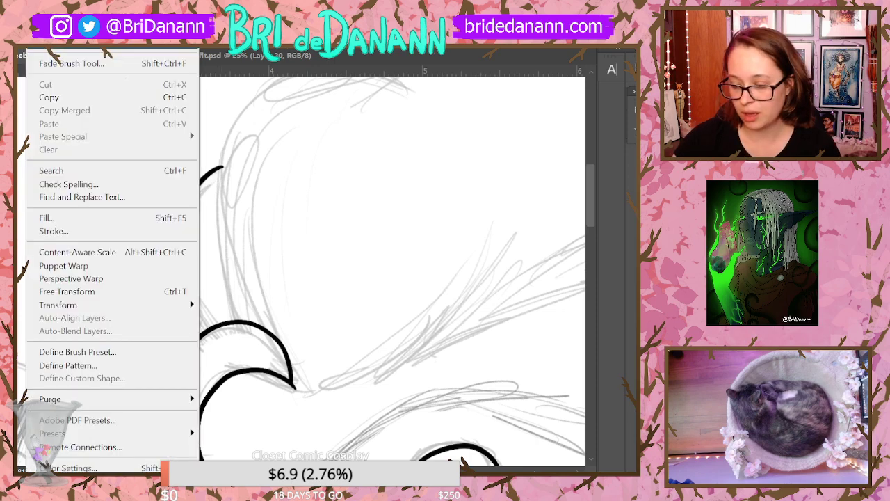
key("ctrl+alt+z")
mouse_move(223, 167)
left_mouse_down()
mouse_move(183, 199)
mouse_move(188, 341)
left_mouse_up()
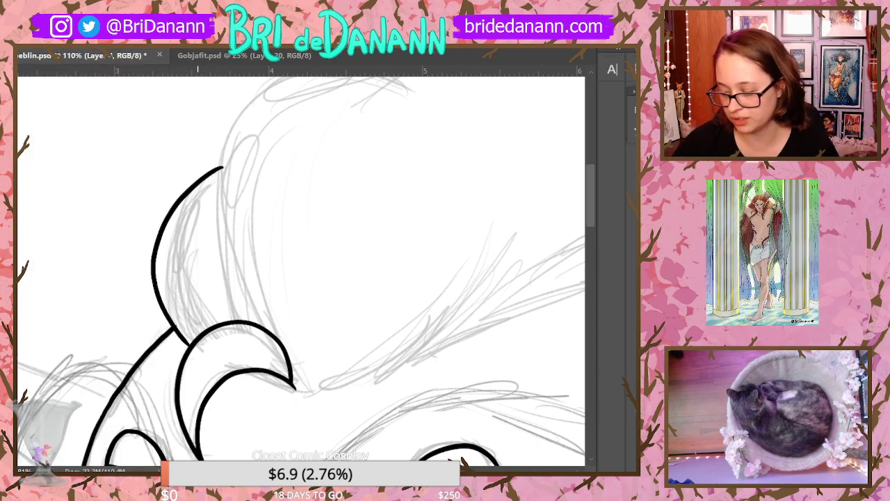
left_click_drag(168, 261, 208, 339)
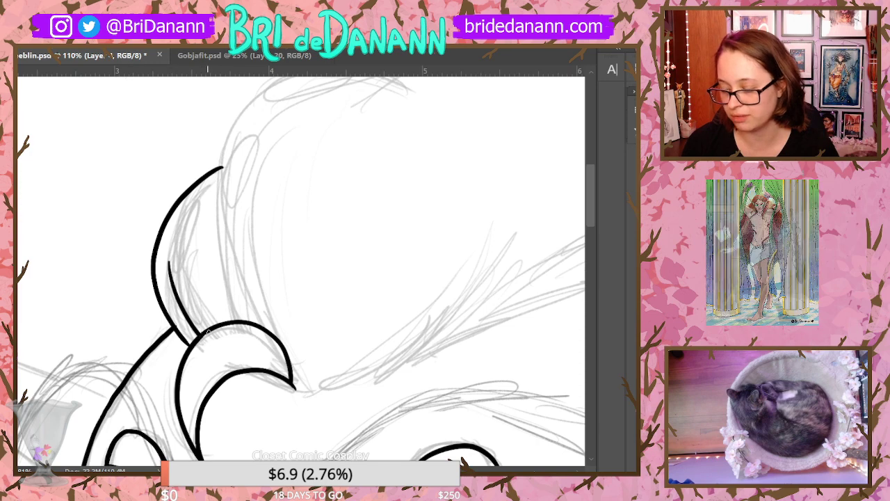
scroll(586, 242, "down", 10)
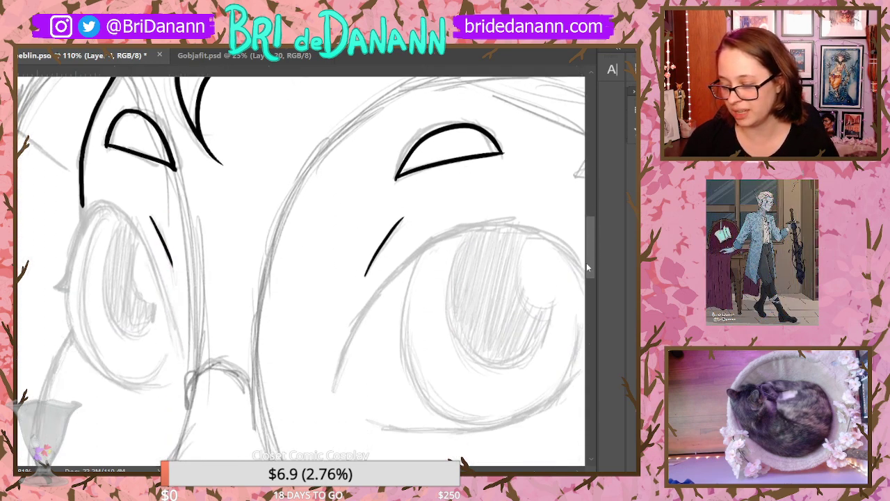
Ink the left eye's inner upper lid edge and its lower lid curve, redrawing the lower curve slightly higher
mouse_move(116, 111)
left_mouse_down()
mouse_move(167, 196)
mouse_move(184, 257)
left_mouse_up()
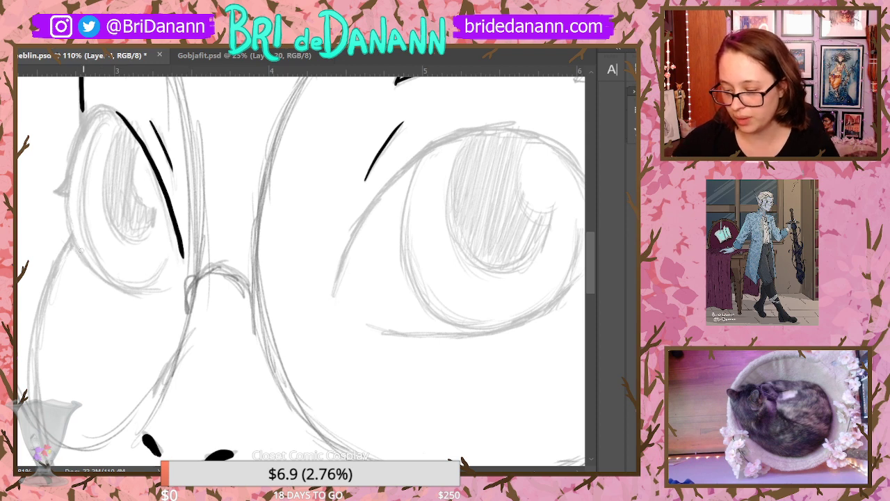
mouse_move(72, 242)
left_mouse_down()
mouse_move(107, 277)
mouse_move(176, 285)
left_mouse_up()
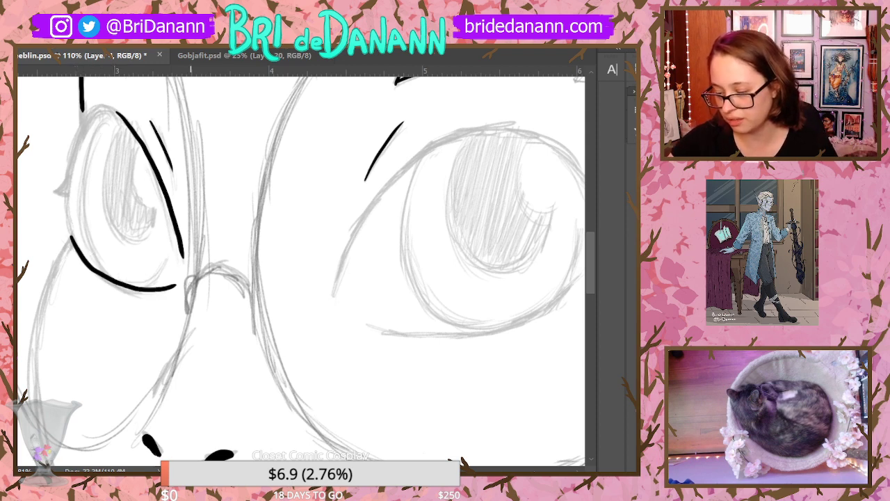
key("ctrl+z")
mouse_move(70, 235)
left_mouse_down()
mouse_move(113, 282)
mouse_move(172, 281)
left_mouse_up()
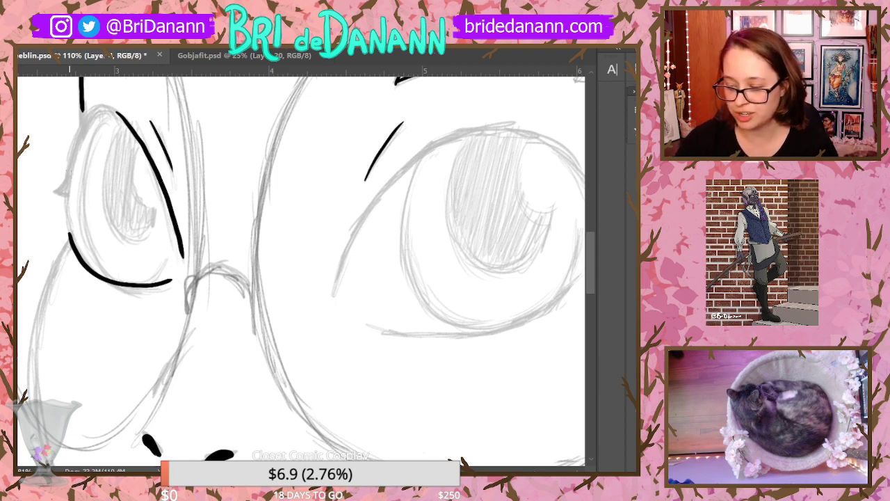
Ink the outer arc of the left eye's upper lid and thicken the peak until the two lid strokes join smoothly
mouse_move(67, 176)
left_mouse_down()
mouse_move(99, 108)
mouse_move(132, 132)
left_mouse_up()
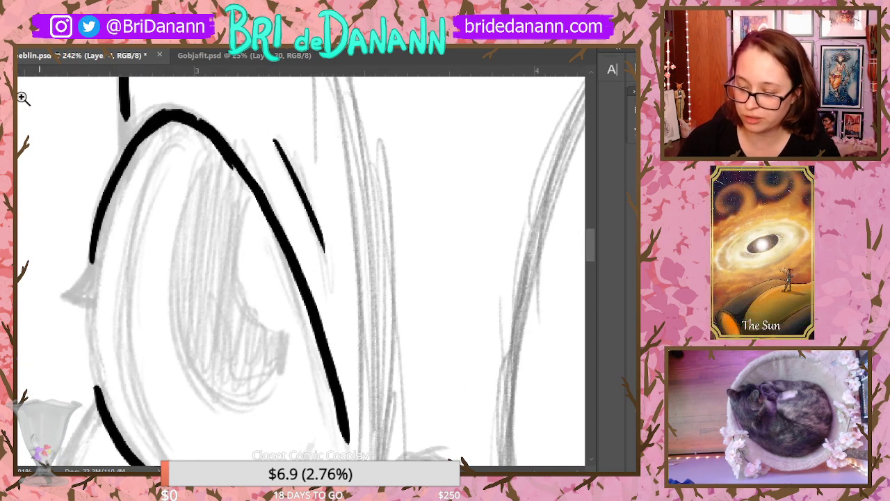
left_click(49, 108, "ctrl")
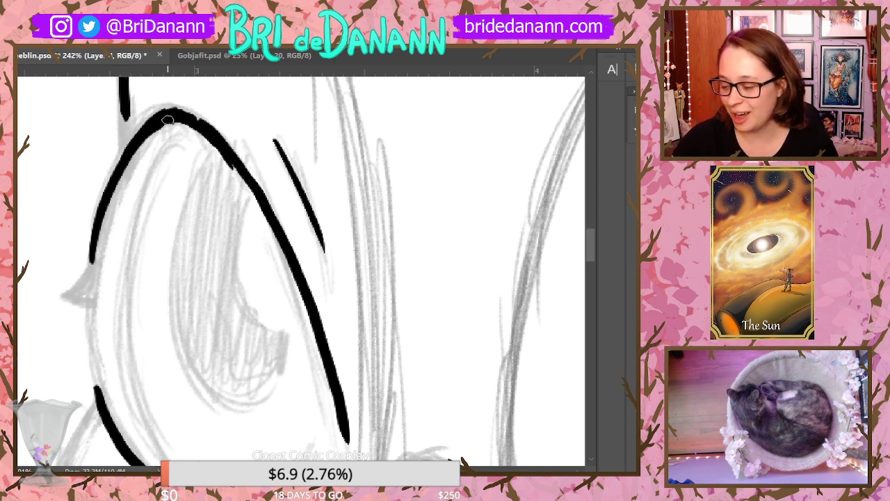
mouse_move(168, 121)
left_mouse_down()
mouse_move(191, 125)
mouse_move(235, 169)
left_mouse_up()
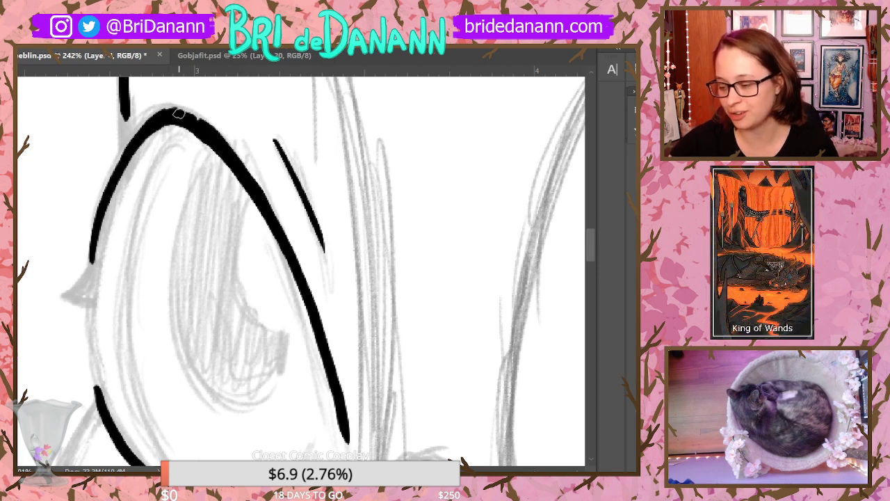
left_click_drag(179, 113, 225, 145)
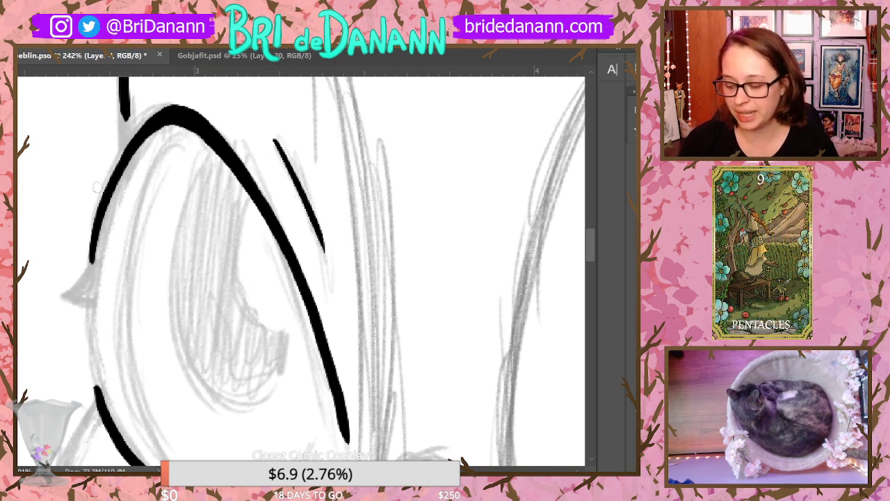
Ink a solid pointed lash at the left eye's outer edge and extend the forehead contour down to the upper lid
mouse_move(91, 257)
left_mouse_down()
mouse_move(81, 285)
mouse_move(67, 294)
mouse_move(85, 295)
mouse_move(90, 276)
mouse_move(89, 302)
left_mouse_up()
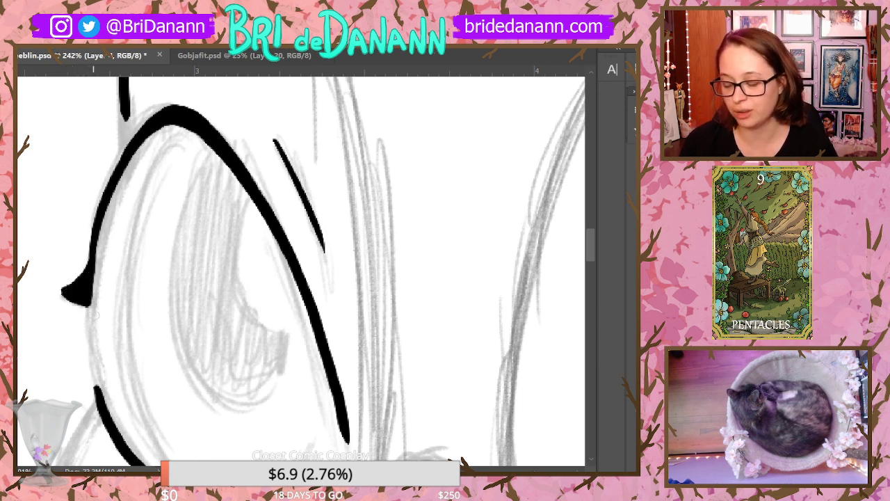
left_click_drag(126, 115, 124, 154)
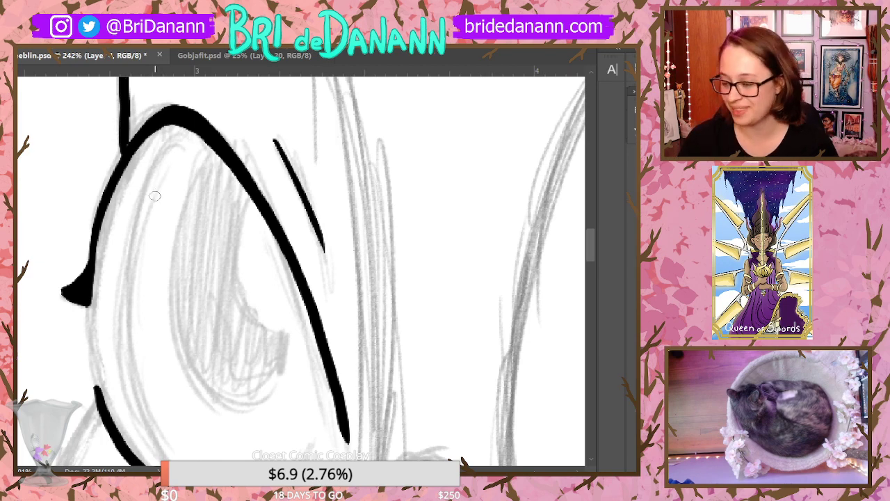
Outline the left eye's pupil with its curved highlight notch, close the shape, and fill it solid black
scroll(591, 229, "down", 2)
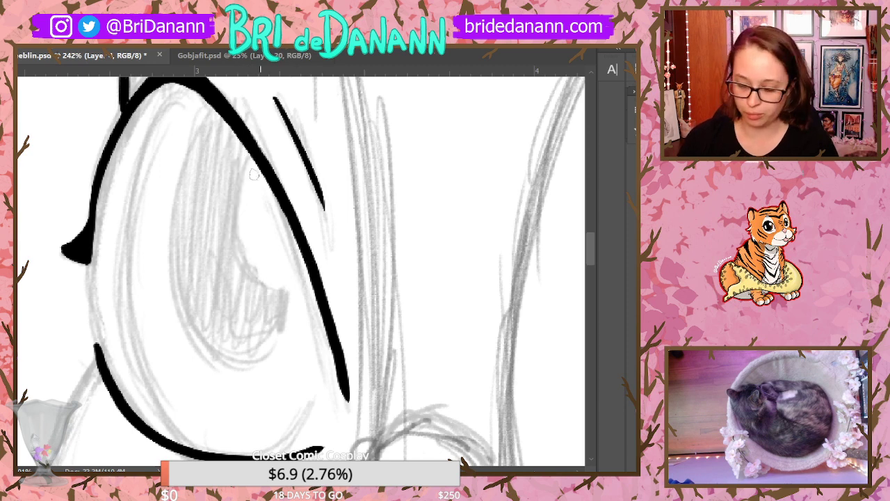
mouse_move(250, 155)
left_mouse_down()
mouse_move(237, 182)
mouse_move(282, 295)
left_mouse_up()
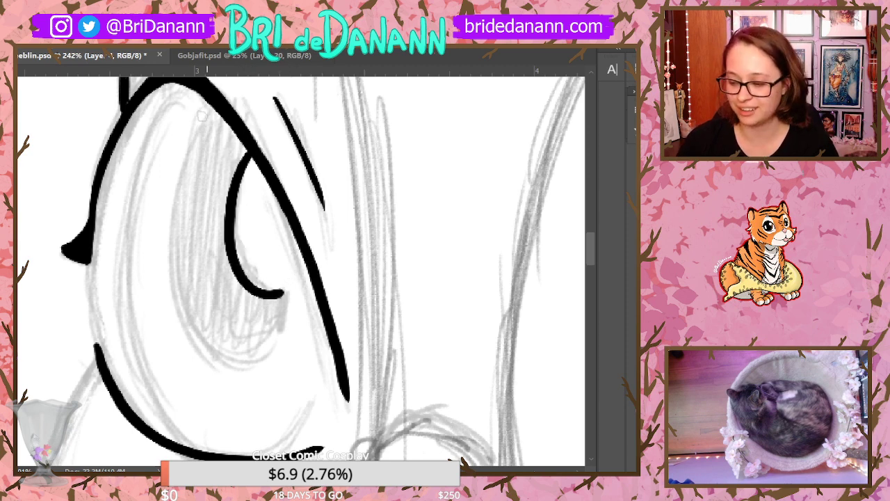
mouse_move(207, 103)
left_mouse_down()
mouse_move(173, 184)
mouse_move(173, 288)
mouse_move(220, 357)
mouse_move(271, 334)
left_mouse_up()
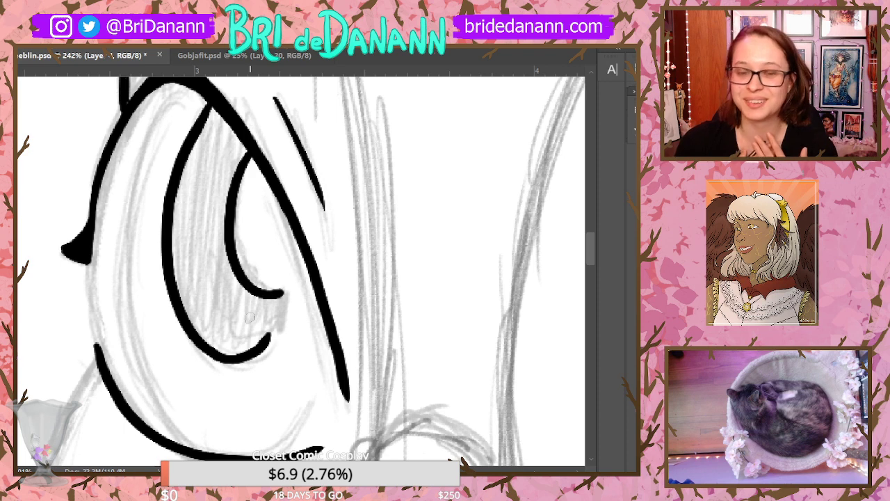
mouse_move(279, 294)
left_mouse_down()
mouse_move(262, 349)
mouse_move(281, 298)
mouse_move(264, 342)
mouse_move(235, 356)
mouse_move(269, 339)
mouse_move(276, 294)
left_mouse_up()
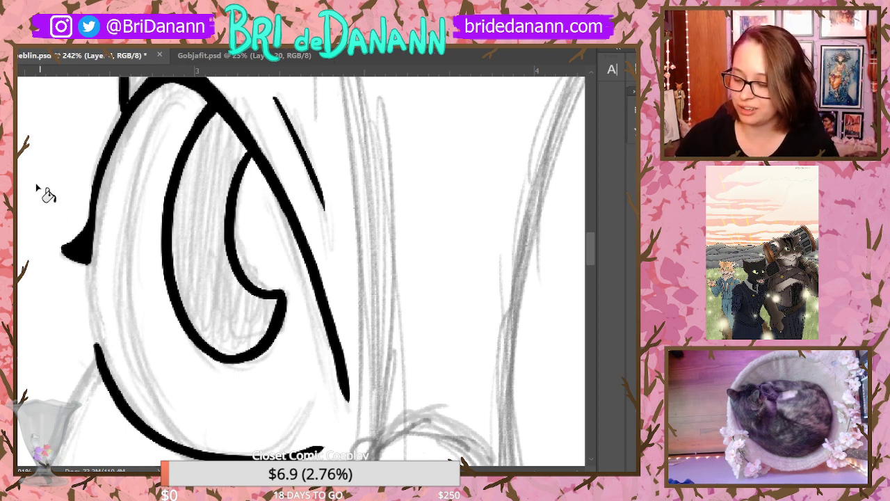
left_click(224, 202)
left_click(221, 238)
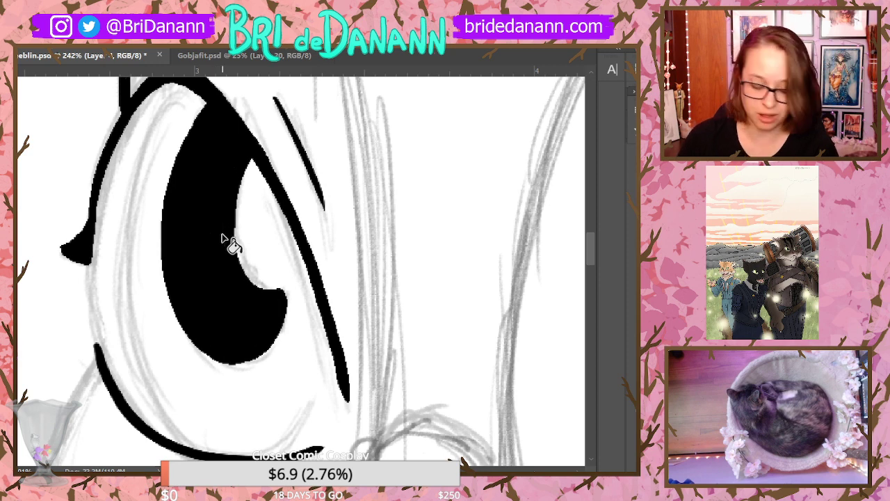
key("ctrl+z")
key("b")
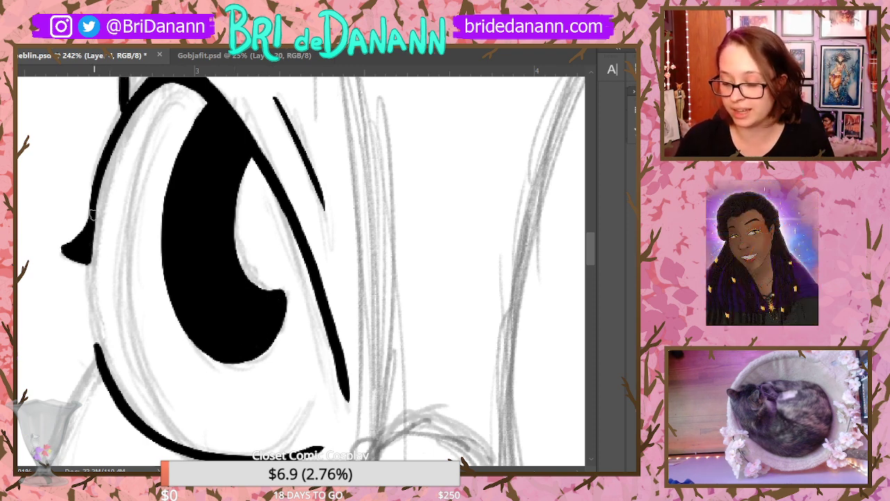
Ink the left eye's outer edge from the lash down to the lower lid and add a short curved line at the inner corner
left_click_drag(93, 233, 97, 323)
left_click_drag(92, 268, 109, 379)
mouse_move(96, 299)
left_mouse_down()
mouse_move(103, 355)
mouse_move(125, 400)
mouse_move(157, 433)
left_mouse_up()
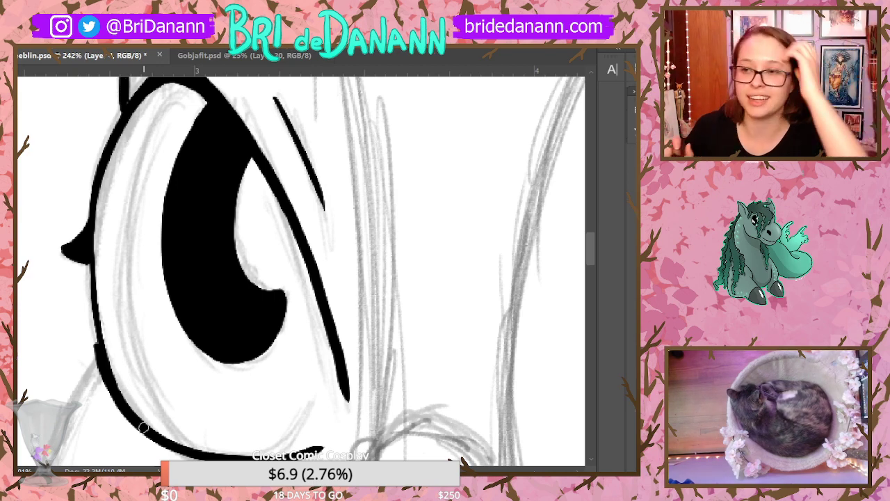
scroll(143, 428, "down", 5)
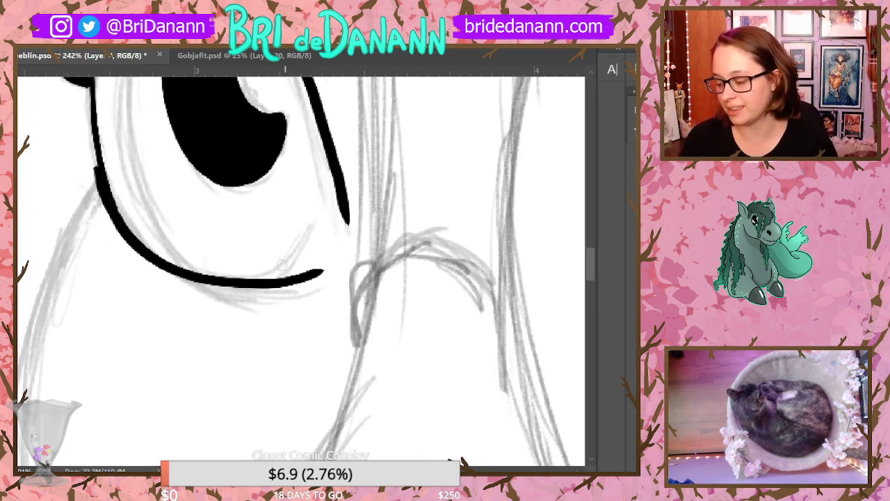
left_click_drag(267, 278, 329, 215)
Check the inked left eye against the whole face and smooth its outer lid line just above the lash
key("z")
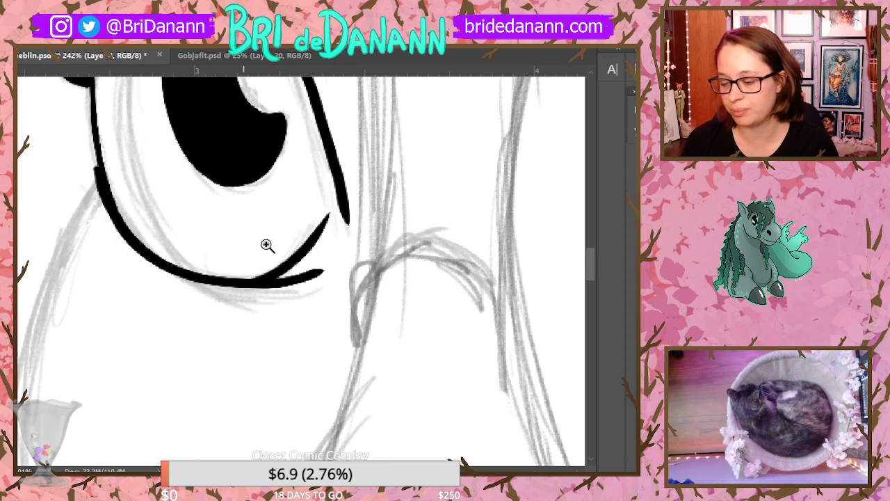
left_click_drag(267, 246, 198, 342)
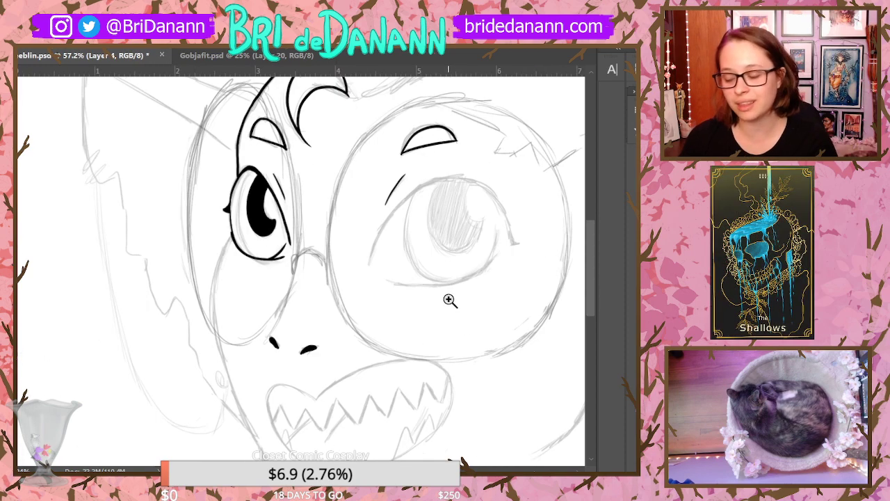
left_click_drag(463, 268, 425, 348)
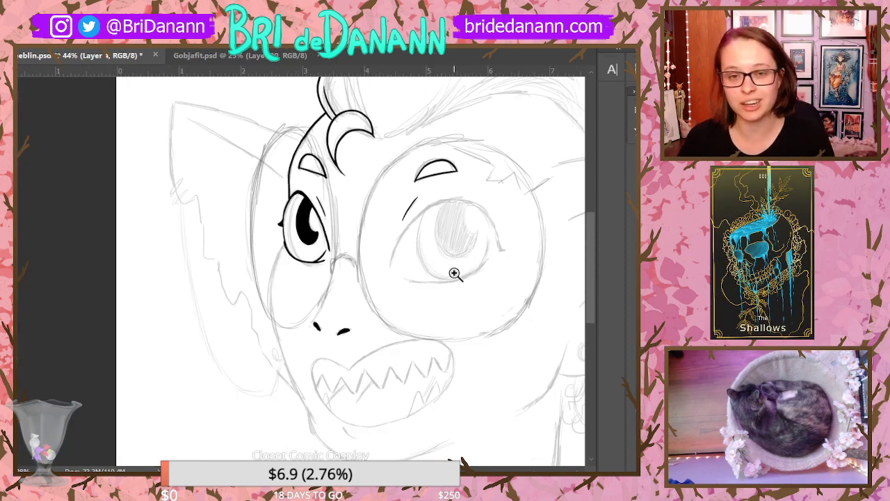
left_click_drag(300, 213, 359, 165)
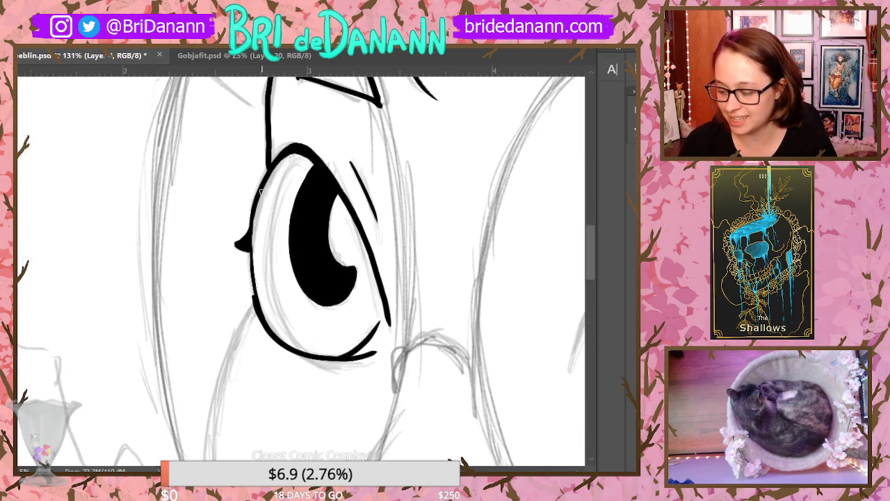
left_click_drag(260, 195, 253, 259)
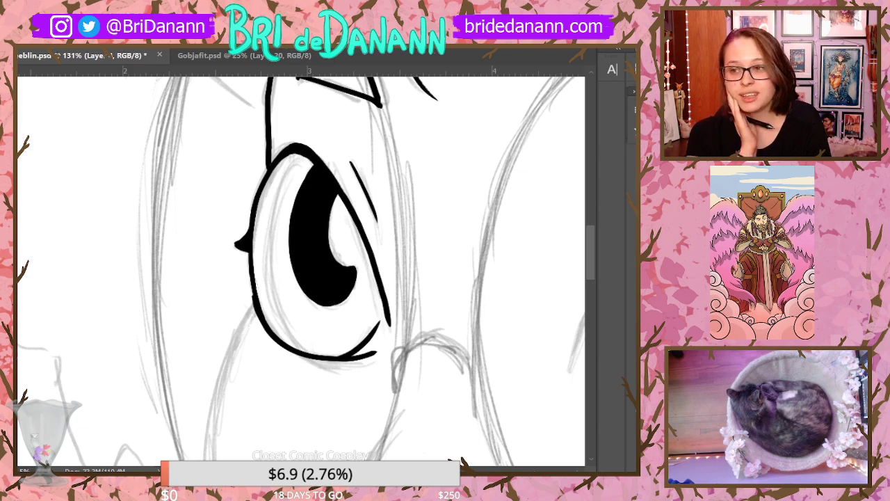
Ink the cheek contour from the left eye's lower lid down toward the jaw, redrawing the lower section until it flows smoothly
scroll(589, 248, "down", 3)
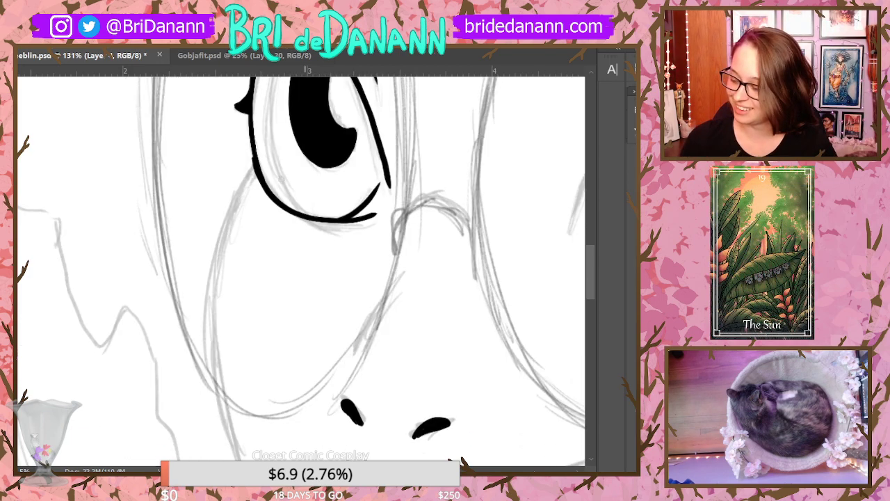
mouse_move(254, 168)
left_mouse_down()
mouse_move(230, 212)
mouse_move(210, 355)
left_mouse_up()
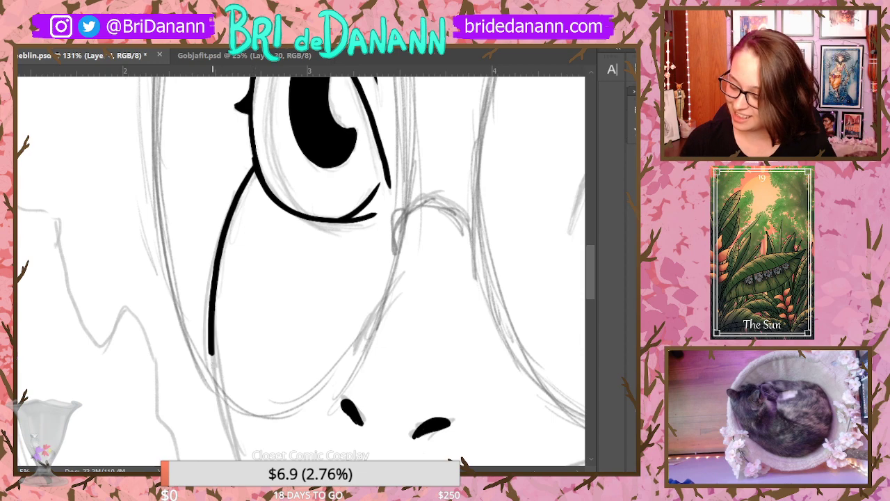
scroll(581, 251, "down", 5)
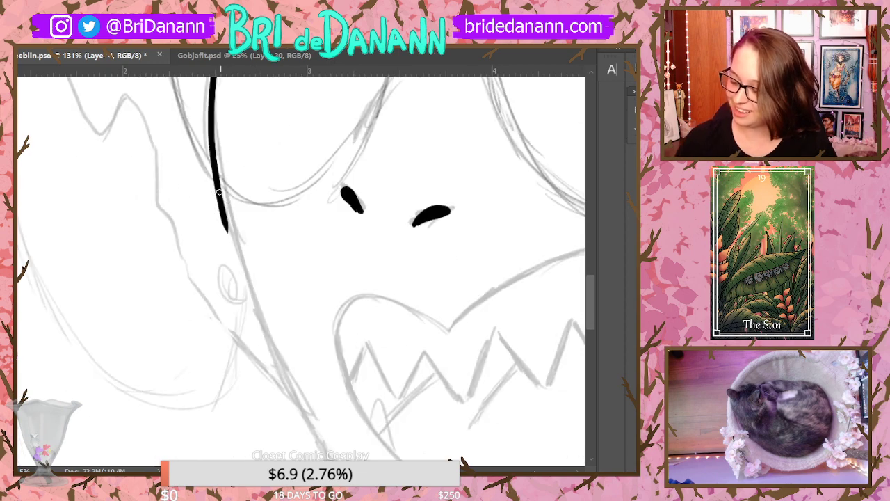
left_click_drag(225, 227, 316, 444)
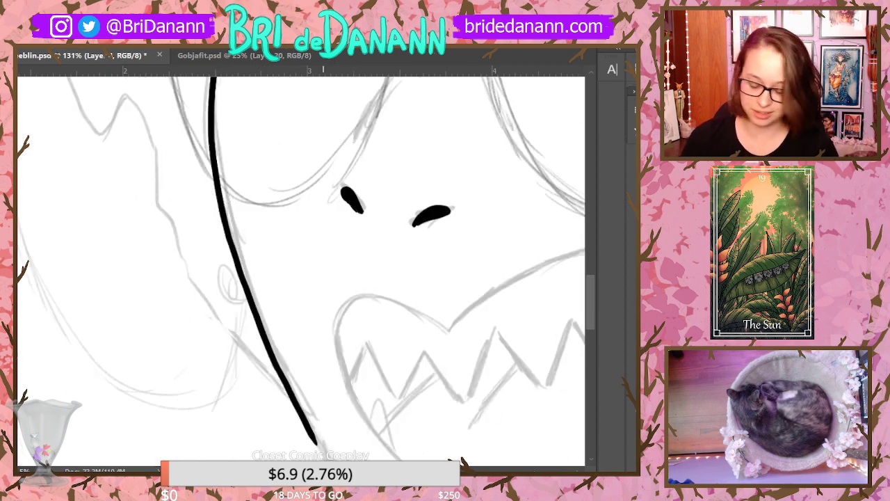
key("ctrl+z")
mouse_move(219, 209)
left_mouse_down()
mouse_move(257, 319)
mouse_move(313, 435)
left_mouse_up()
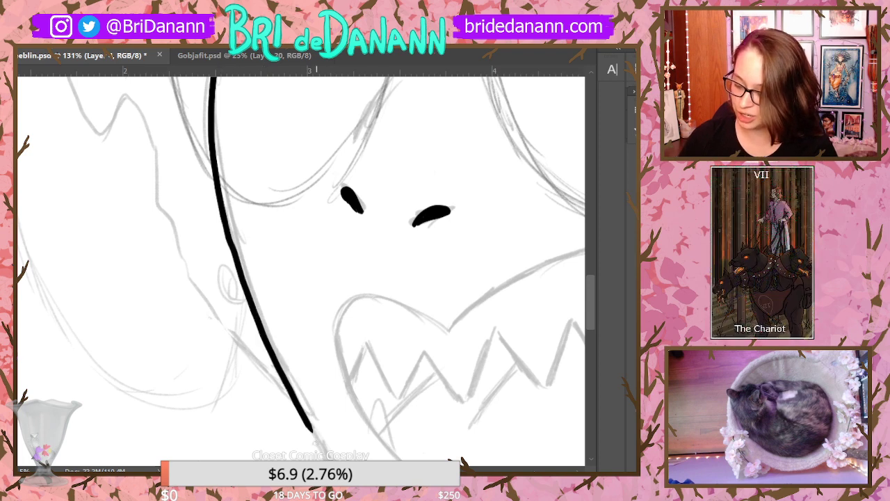
key("ctrl+z")
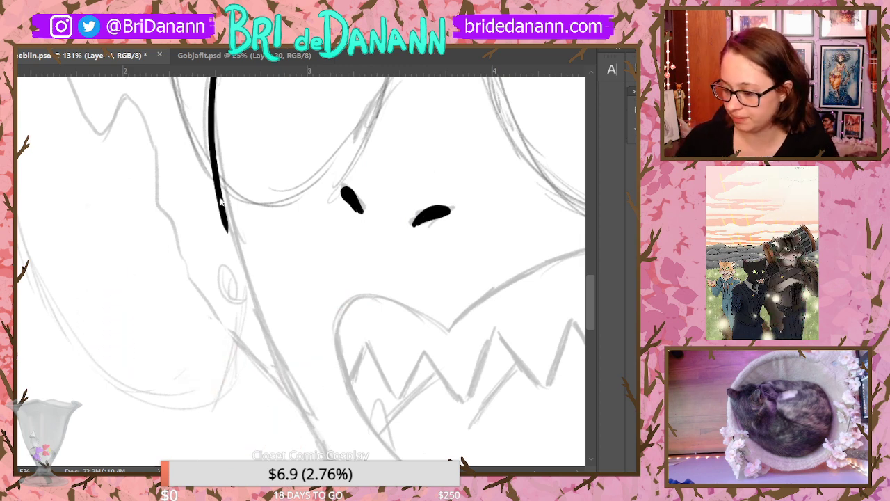
left_click_drag(226, 231, 313, 440)
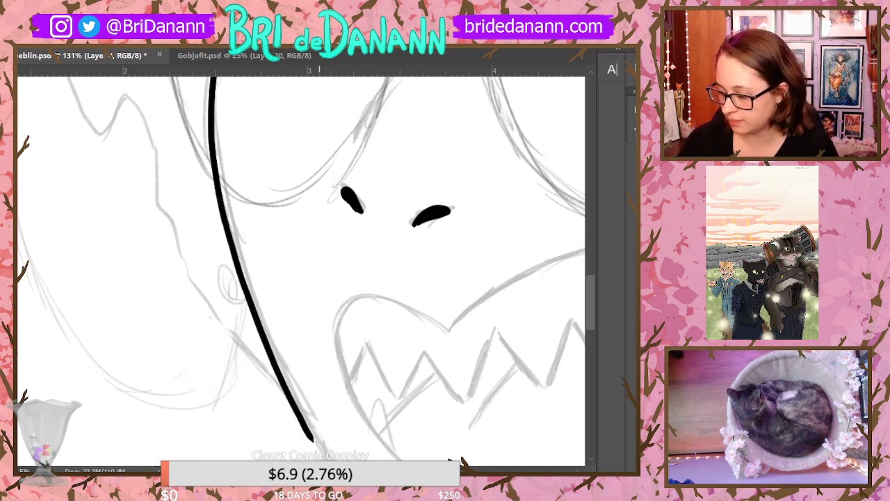
left_click_drag(590, 297, 589, 337)
left_click_drag(303, 143, 358, 257)
key("ctrl+z")
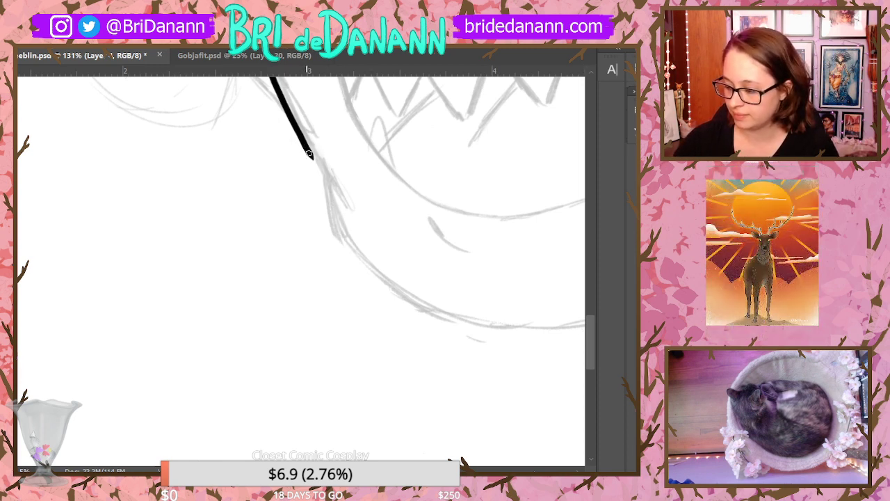
left_click_drag(306, 147, 358, 253)
key("ctrl+z")
mouse_move(306, 148)
left_mouse_down()
mouse_move(358, 254)
mouse_move(235, 266)
mouse_move(118, 264)
mouse_move(134, 268)
mouse_move(91, 172)
left_mouse_up()
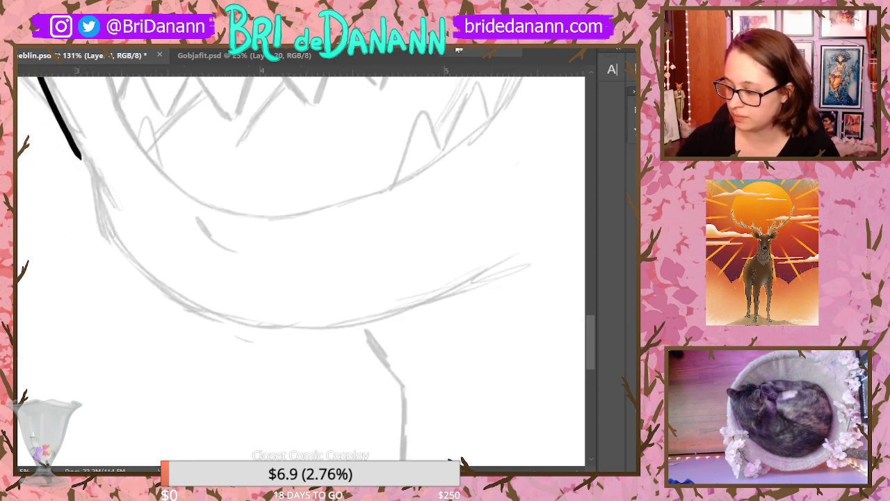
left_click_drag(70, 139, 114, 209)
key("ctrl+z")
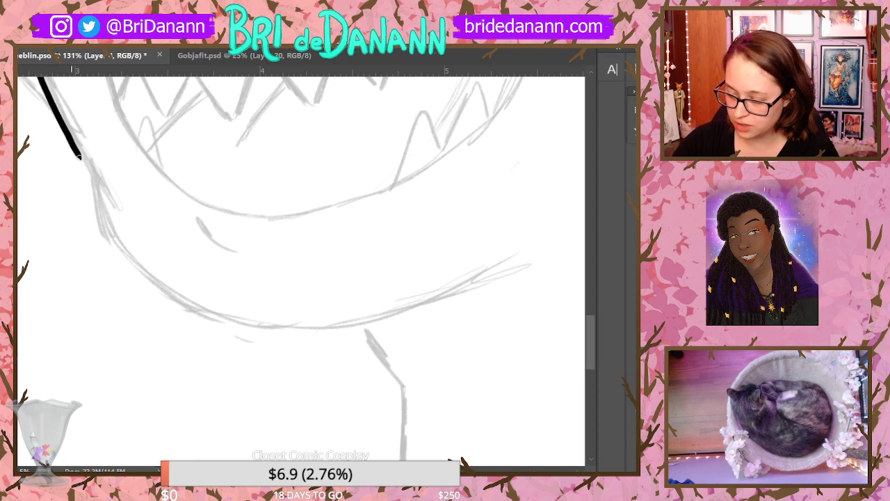
Continue the face contour around the jaw corner to the start of the chin curve, redrawing the stroke until it follows the sketch
left_click_drag(72, 150, 115, 217)
left_click_drag(89, 175, 146, 273)
key("ctrl+z")
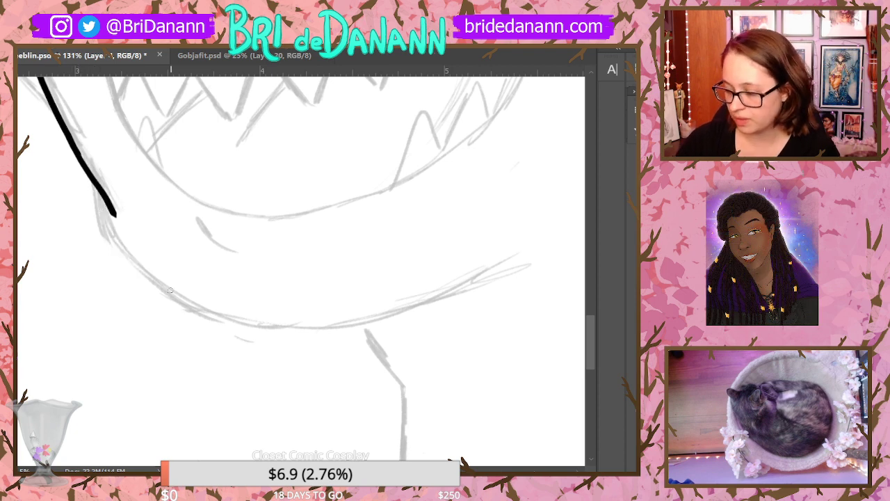
key("ctrl+z")
left_click_drag(73, 149, 133, 258)
key("ctrl+z")
left_click_drag(72, 148, 141, 265)
key("ctrl+z")
key("ctrl+z")
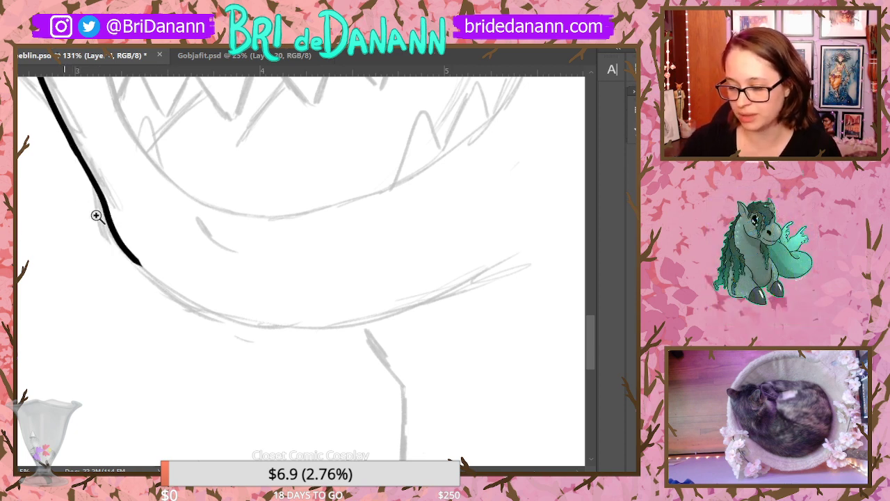
left_click_drag(222, 228, 147, 344)
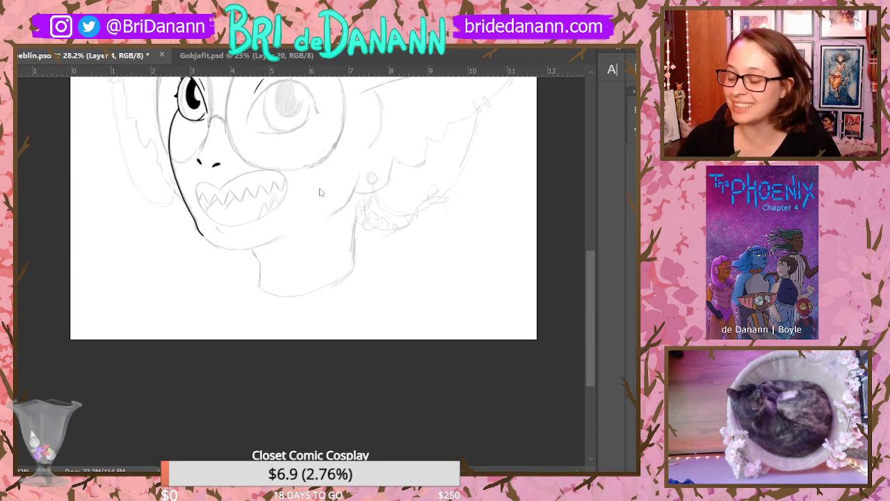
Ink the right side of the jaw below the ear and the lower jaw curve running toward the chin
left_click_drag(344, 174, 356, 152)
left_click_drag(413, 167, 460, 129)
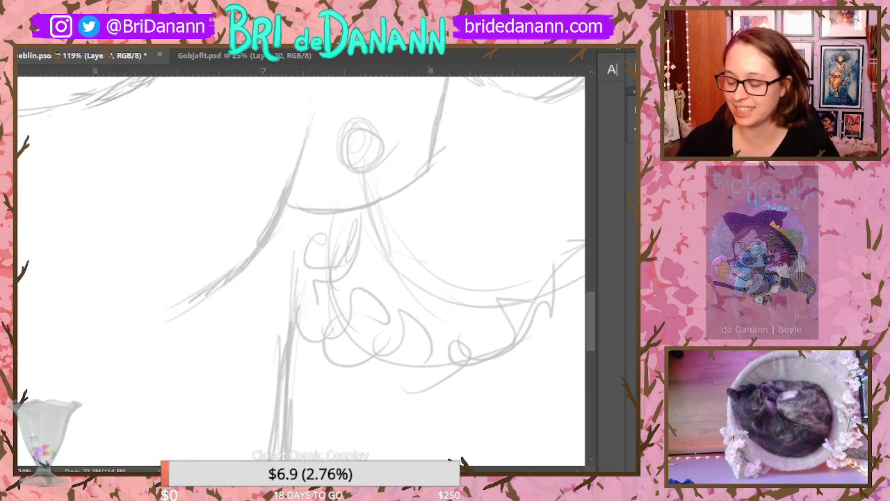
mouse_move(316, 106)
left_mouse_down()
mouse_move(284, 204)
mouse_move(184, 311)
mouse_move(532, 311)
left_mouse_up()
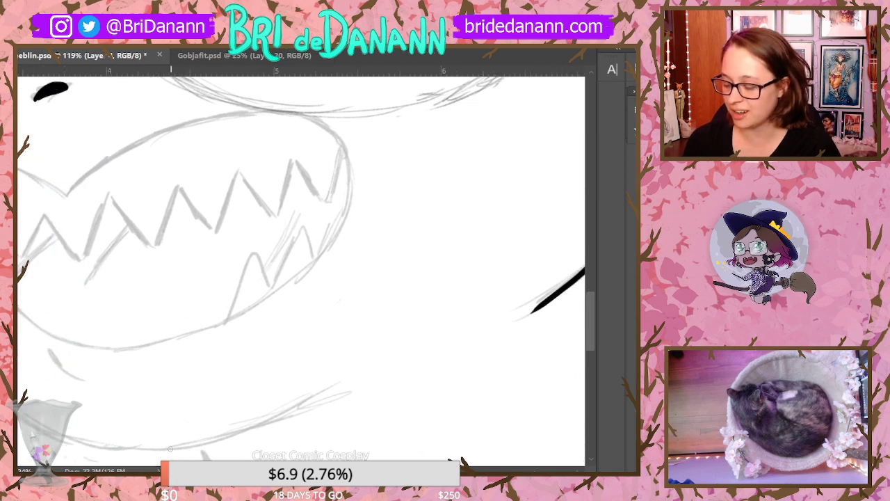
left_click_drag(169, 448, 393, 371)
left_click_drag(378, 471, 341, 471)
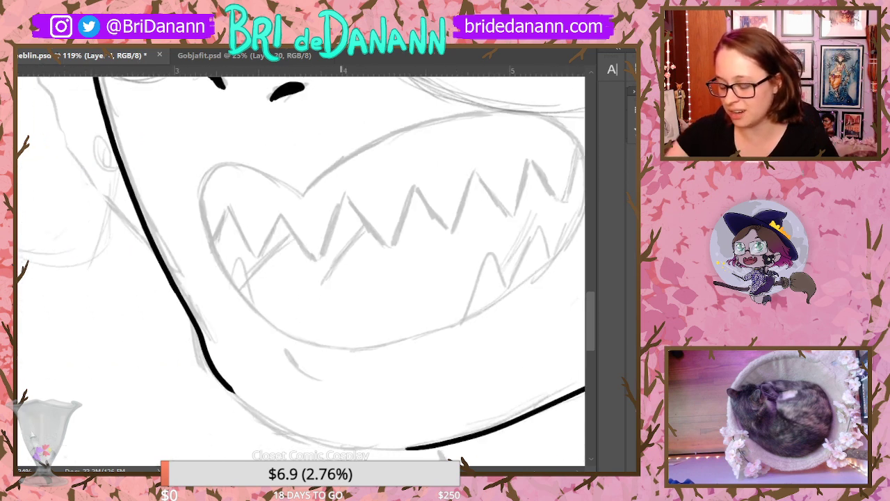
Ink the chin curve to join the left jaw with the right one, redrawing until smooth, and add a short crease below the mouth
left_click_drag(229, 388, 313, 442)
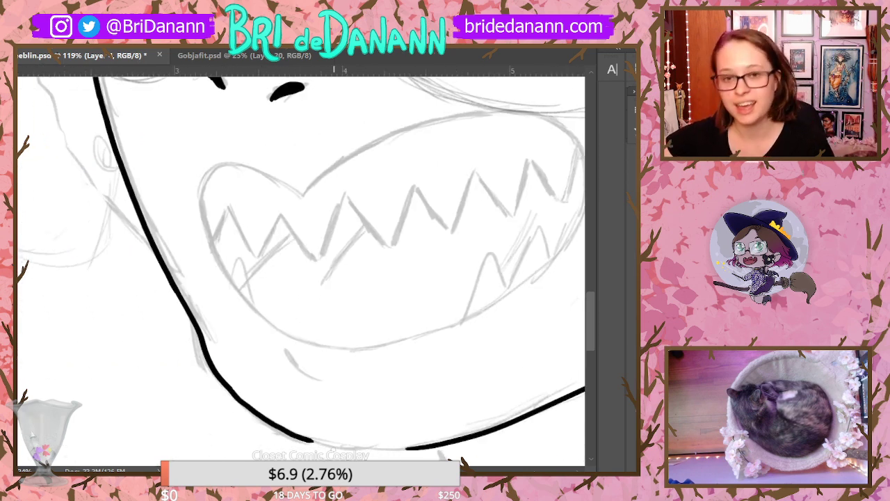
key("ctrl+z")
left_click_drag(230, 388, 315, 442)
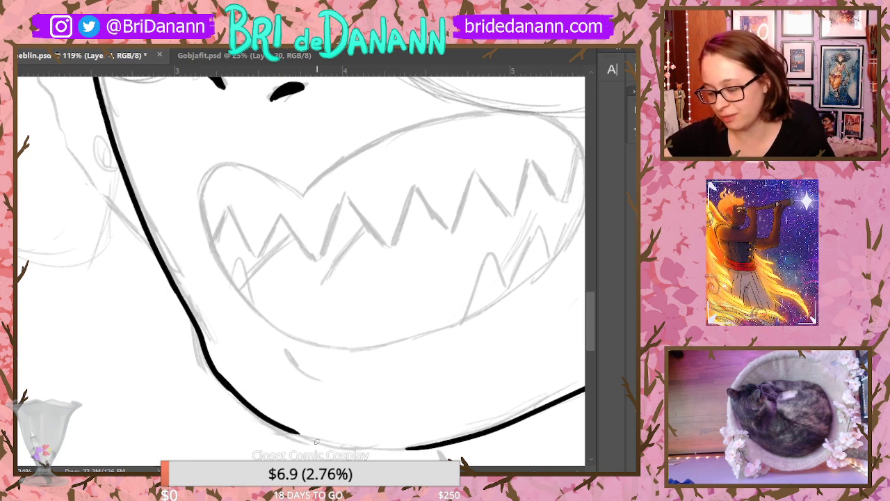
key("ctrl+z")
mouse_move(226, 388)
left_mouse_down()
mouse_move(310, 441)
mouse_move(364, 452)
mouse_move(424, 448)
left_mouse_up()
key("ctrl+z")
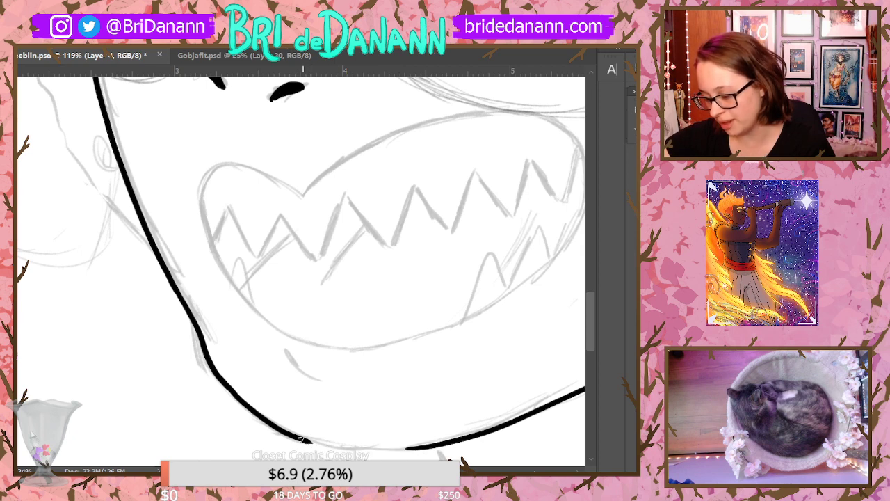
mouse_move(296, 436)
left_mouse_down()
mouse_move(360, 450)
mouse_move(426, 448)
left_mouse_up()
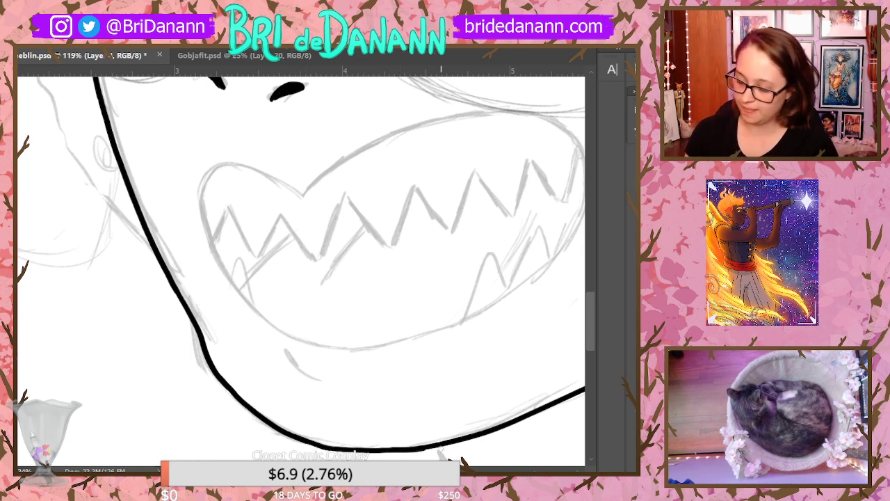
left_click_drag(313, 382, 318, 380)
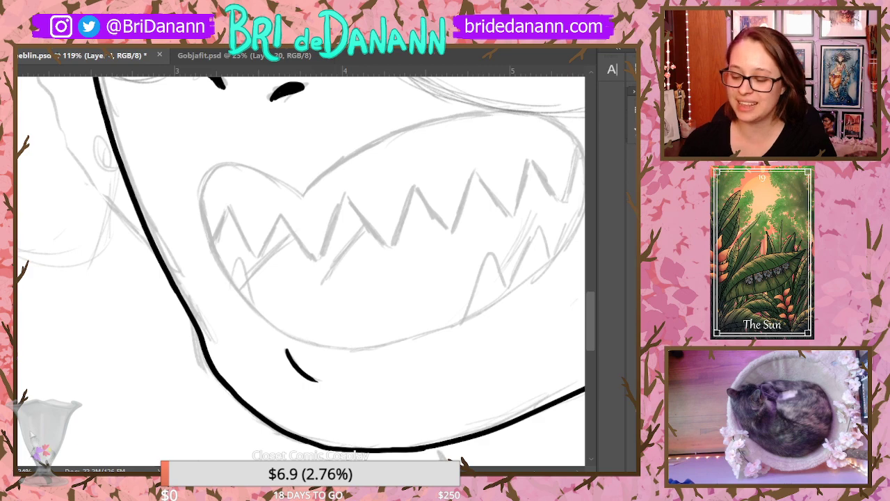
Ink the jagged hairline from the forehead curl across the right temple, redrawing its zigzag end until it follows the sketch
left_click_drag(247, 251, 184, 340)
left_click_drag(433, 290, 417, 327)
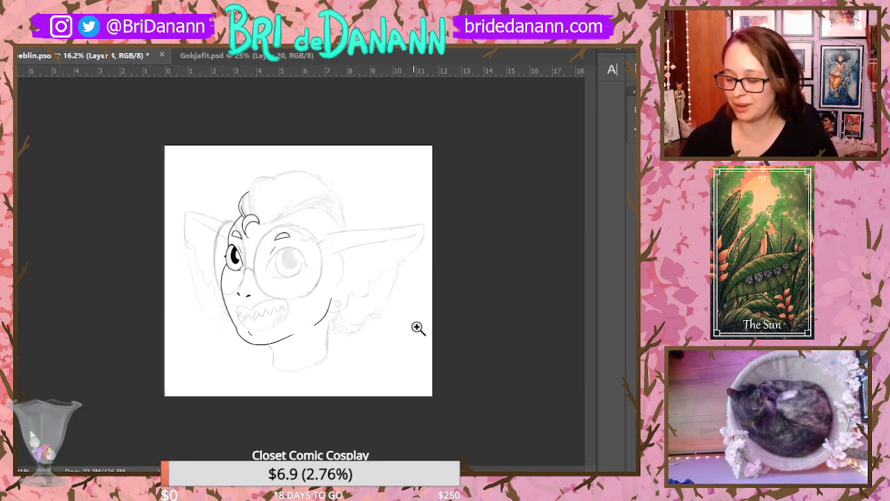
left_click_drag(317, 256, 278, 165)
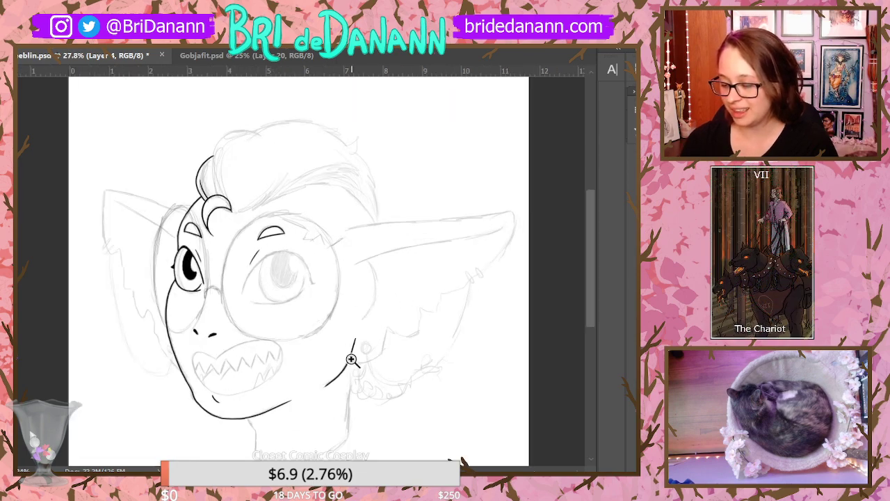
left_click_drag(389, 278, 366, 167)
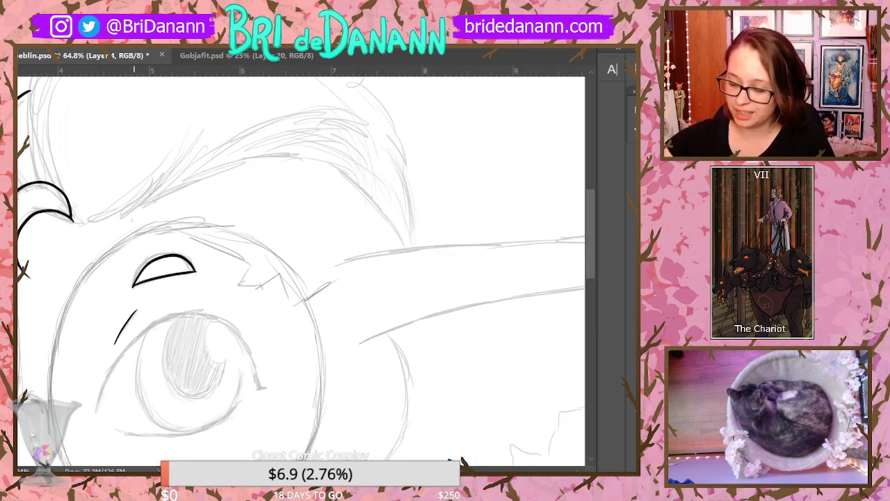
mouse_move(127, 217)
left_mouse_down()
mouse_move(153, 215)
mouse_move(237, 256)
mouse_move(260, 286)
left_mouse_up()
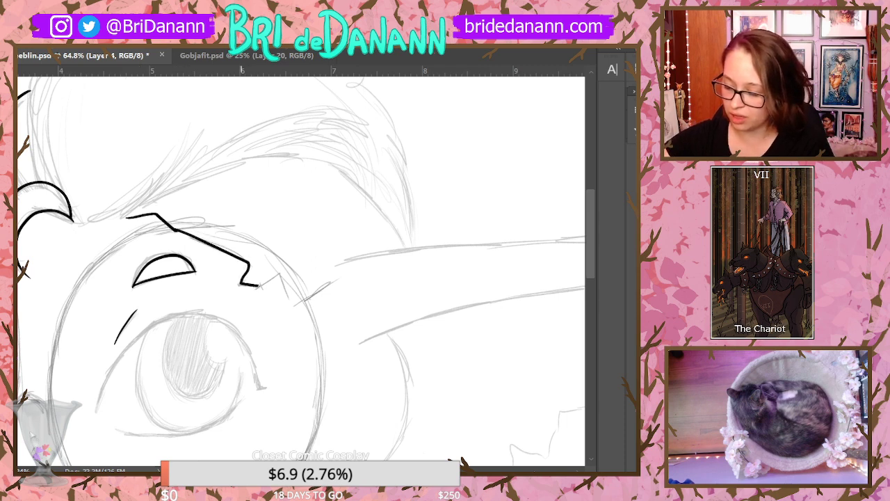
key("ctrl+z")
mouse_move(176, 229)
left_mouse_down()
mouse_move(274, 276)
mouse_move(278, 270)
mouse_move(243, 278)
mouse_move(267, 284)
mouse_move(282, 272)
mouse_move(288, 292)
mouse_move(310, 295)
left_mouse_up()
key("ctrl+z")
key("ctrl+z")
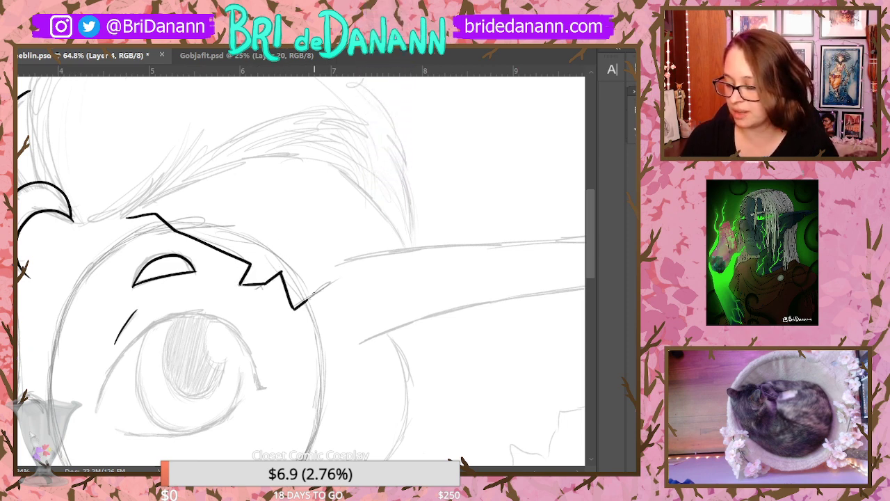
Ink the curved back section of the hairline down to the top of the right ear, redrawing it until it flows smoothly
left_click_drag(331, 163, 397, 236)
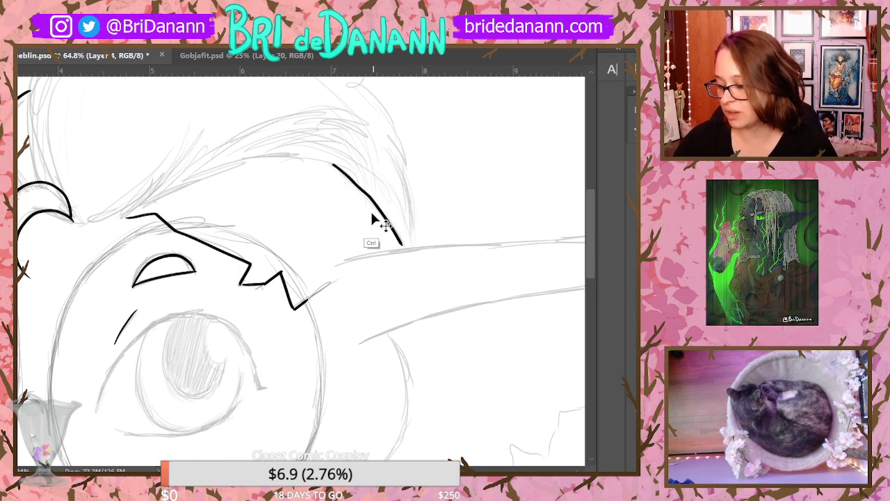
key("ctrl+z")
left_click_drag(327, 161, 338, 168)
key("ctrl+z")
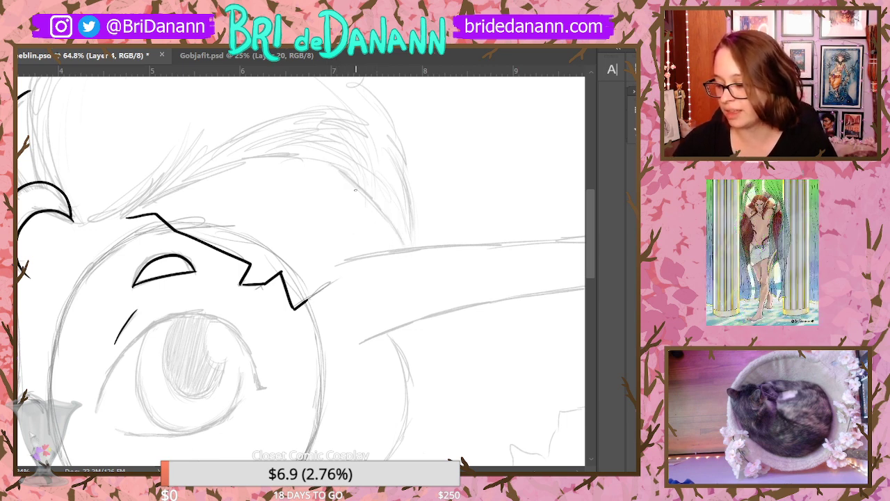
left_click_drag(328, 162, 406, 247)
key("ctrl+z")
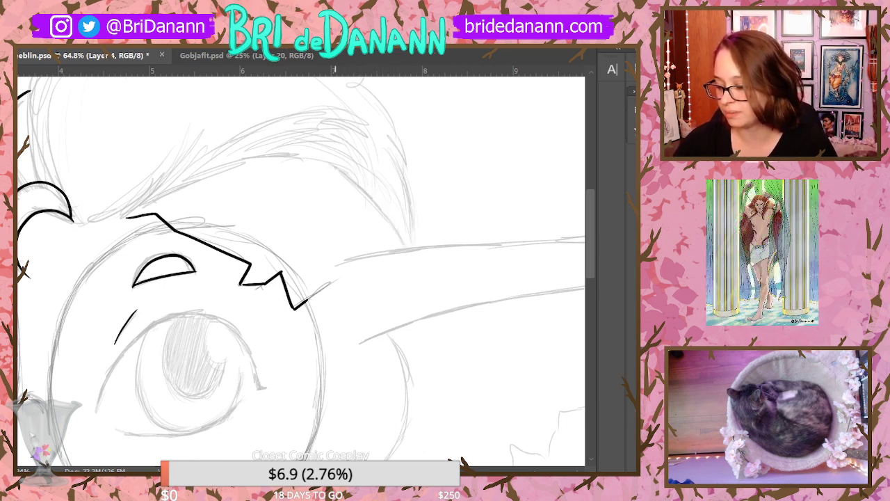
left_click_drag(329, 163, 407, 245)
key("ctrl+z")
left_click_drag(328, 162, 402, 241)
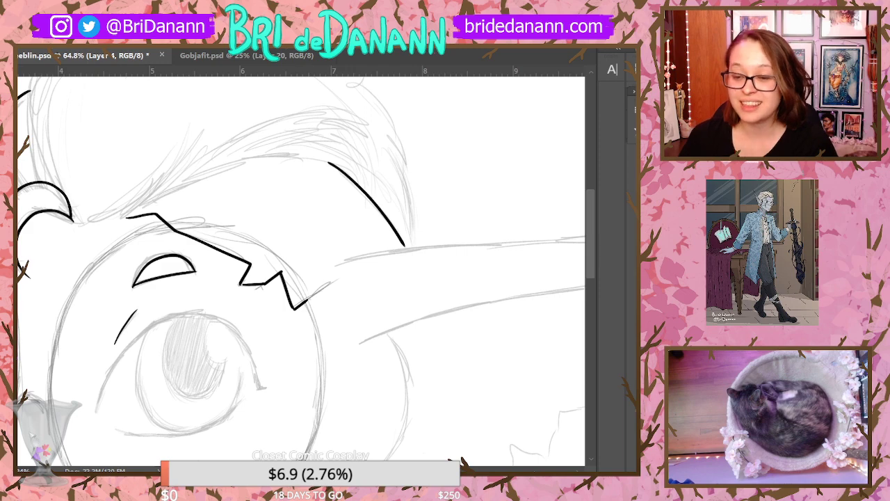
Ink the right ear's long upper edge out to the tip and around onto the start of its outer edge
scroll(589, 263, "down", 5)
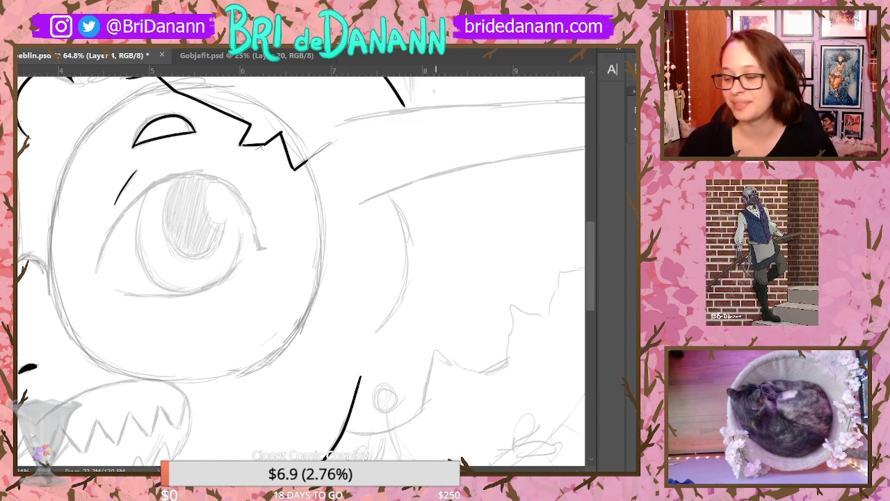
left_click_drag(339, 123, 522, 99)
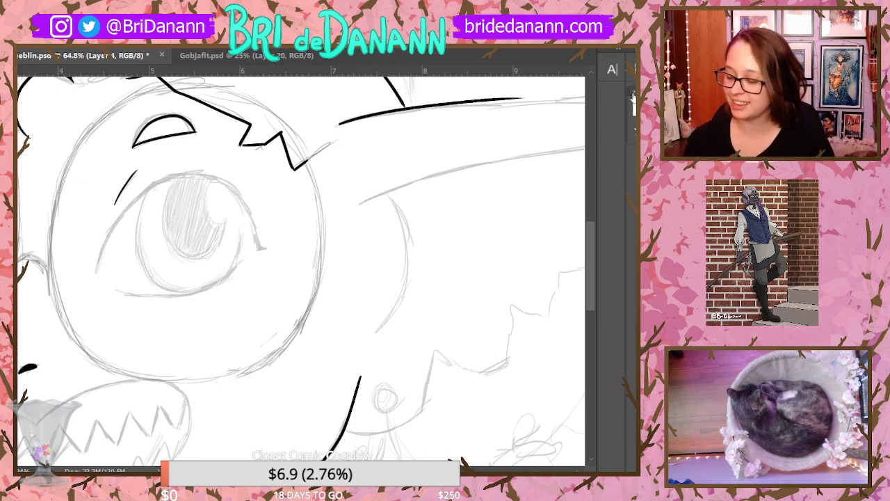
left_click_drag(375, 471, 418, 471)
left_click_drag(593, 253, 594, 222)
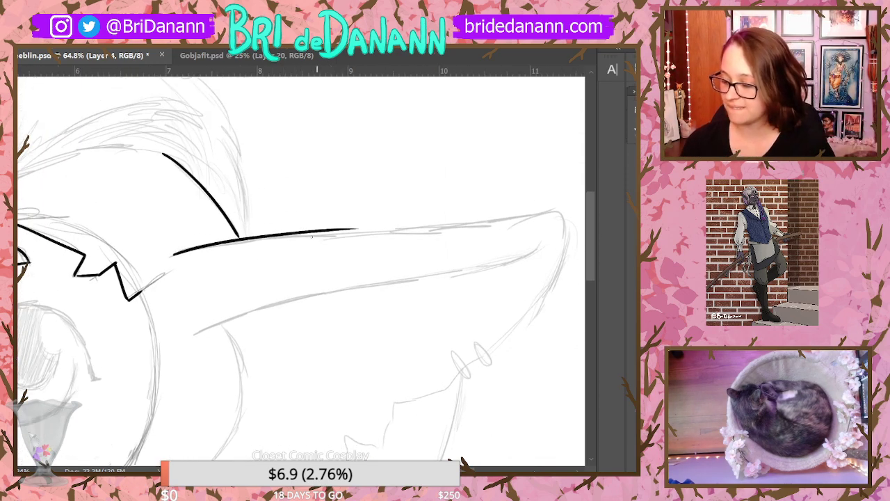
left_click_drag(299, 232, 550, 209)
key("ctrl+z")
mouse_move(338, 231)
left_mouse_down()
mouse_move(553, 208)
mouse_move(529, 317)
left_mouse_up()
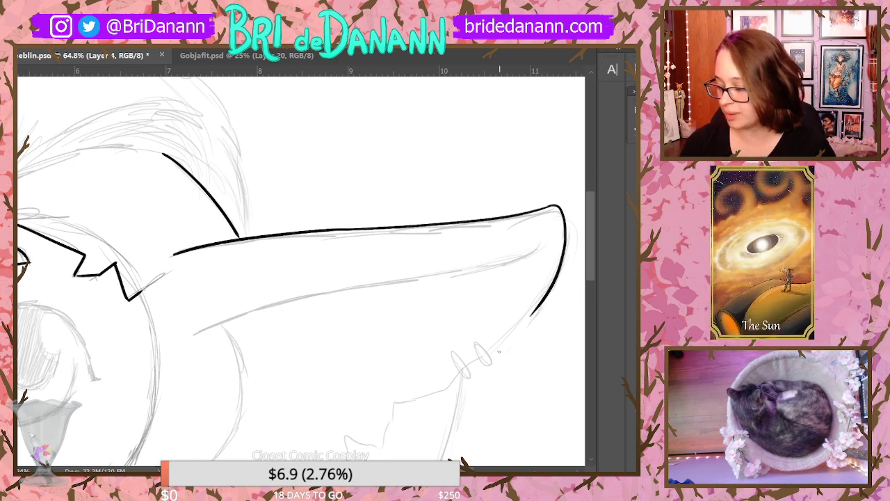
Ink the right ear's long inner fold line toward the tip and try the inner curve at the ear's base
scroll(391, 193, "down", 3)
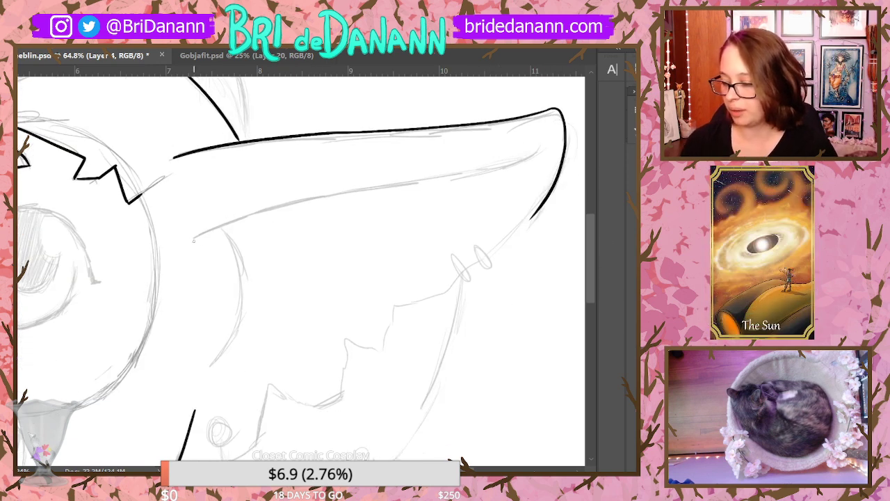
mouse_move(194, 240)
left_mouse_down()
mouse_move(347, 199)
mouse_move(513, 174)
mouse_move(561, 143)
left_mouse_up()
key("ctrl+z")
left_click_drag(195, 240, 553, 145)
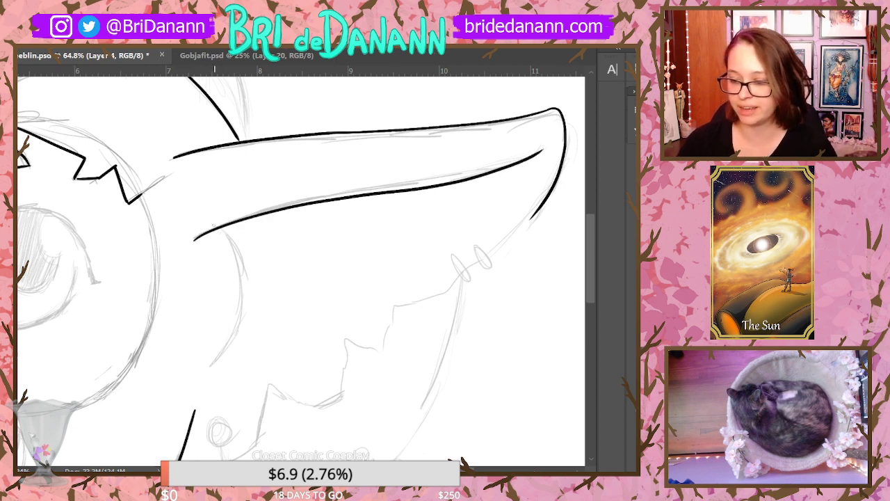
left_click_drag(220, 228, 209, 362)
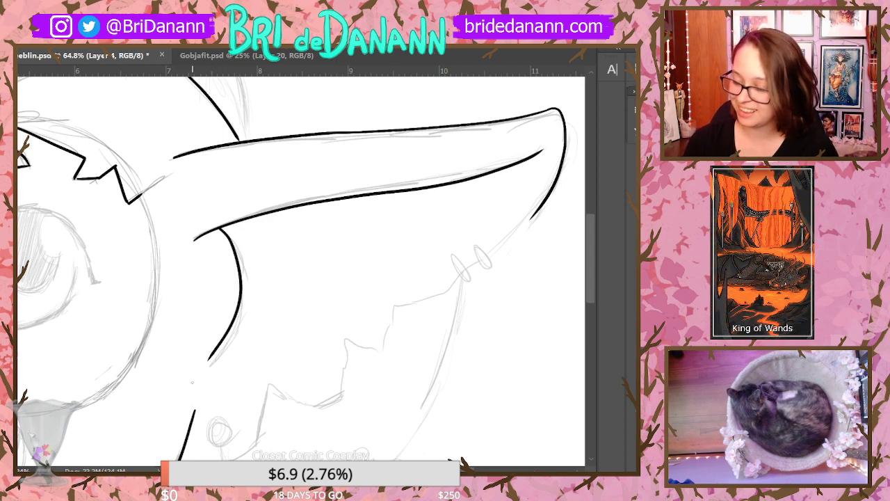
key("ctrl+z")
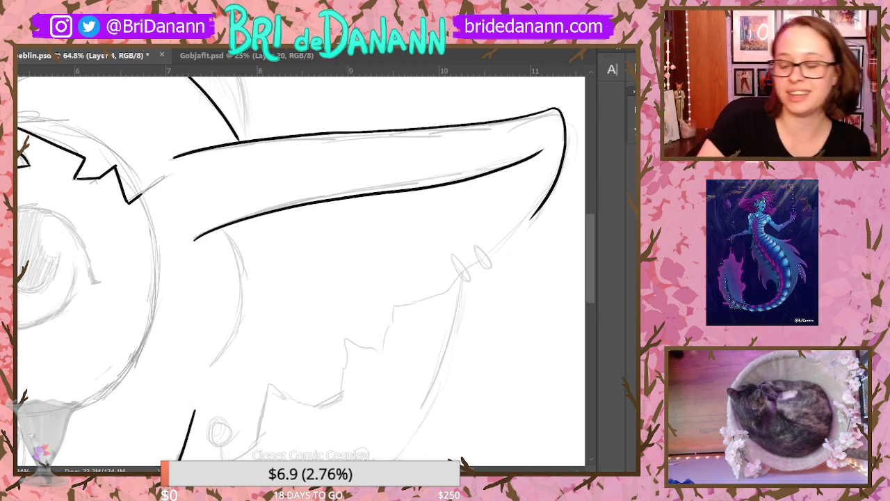
Ink the right ear's ragged lower edge from above the earlobe up to the outer edge near the tip, joining its notched segments
scroll(594, 233, "down", 2)
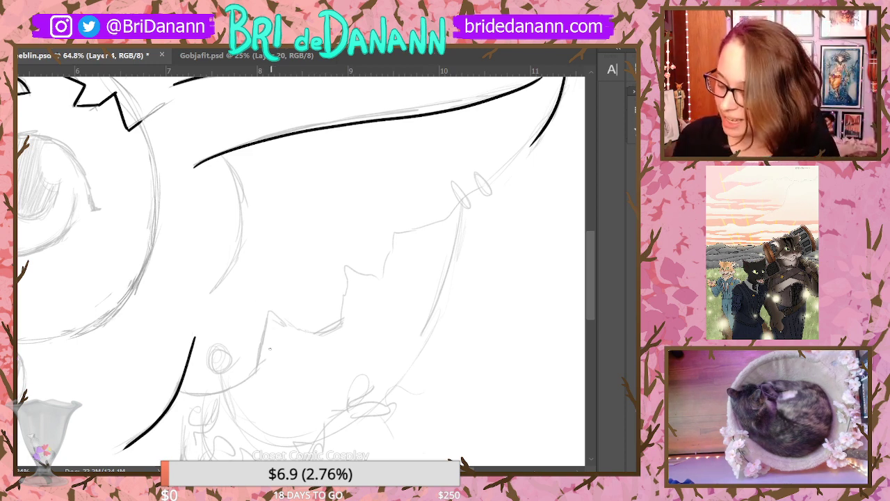
mouse_move(254, 371)
left_mouse_down()
mouse_move(265, 322)
mouse_move(320, 332)
mouse_move(352, 324)
left_mouse_up()
key("ctrl+z")
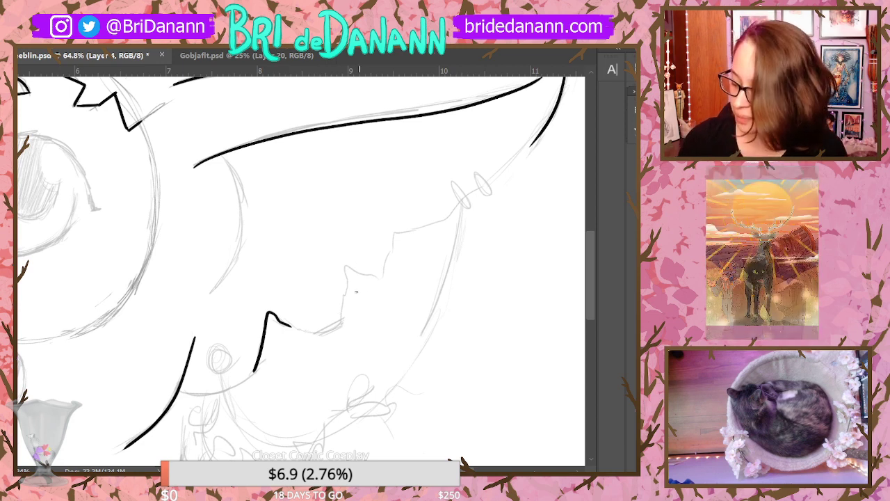
mouse_move(344, 265)
left_mouse_down()
mouse_move(340, 320)
mouse_move(313, 323)
mouse_move(340, 321)
left_mouse_up()
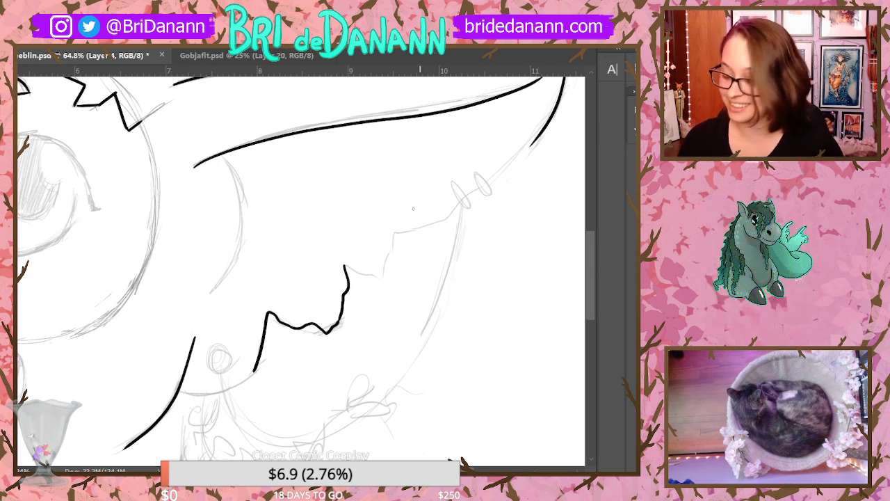
mouse_move(378, 277)
left_mouse_down()
mouse_move(406, 226)
mouse_move(458, 207)
mouse_move(454, 215)
mouse_move(540, 134)
left_mouse_up()
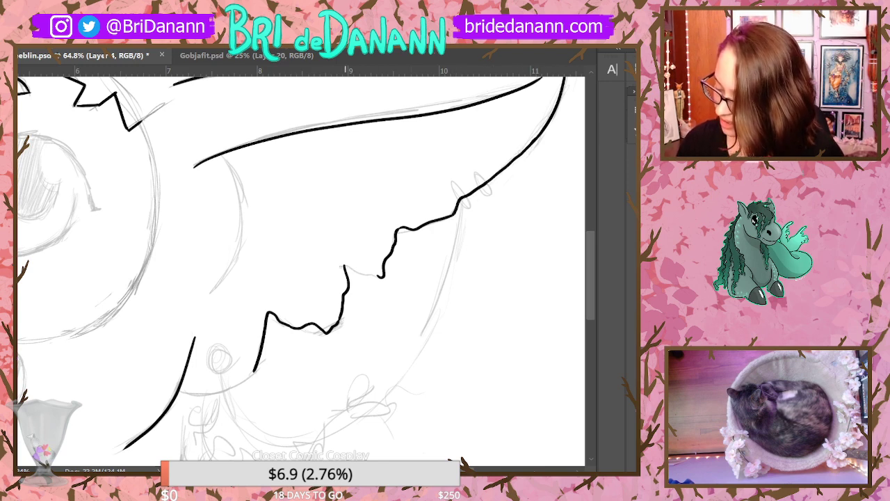
left_click_drag(346, 265, 379, 277)
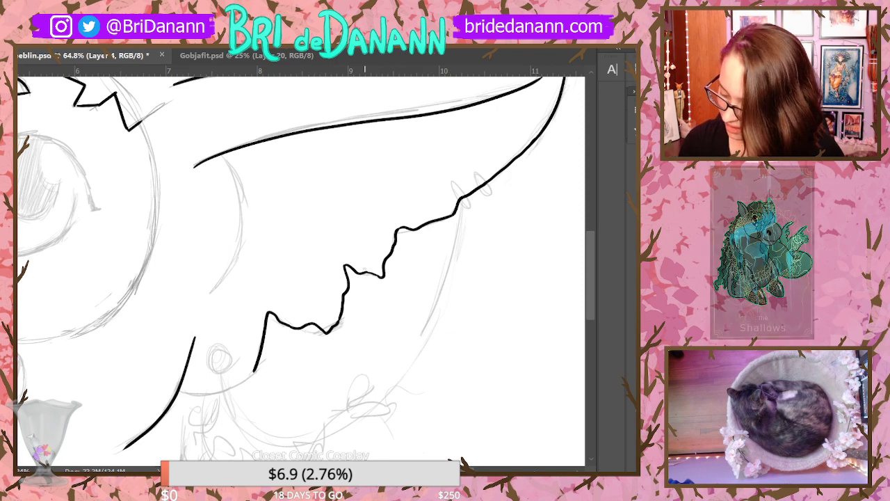
Ink the right earlobe curve from the jaw line to the start of the ear's ragged edge
left_click_drag(178, 392, 247, 372)
key("ctrl+z")
left_click_drag(179, 393, 258, 361)
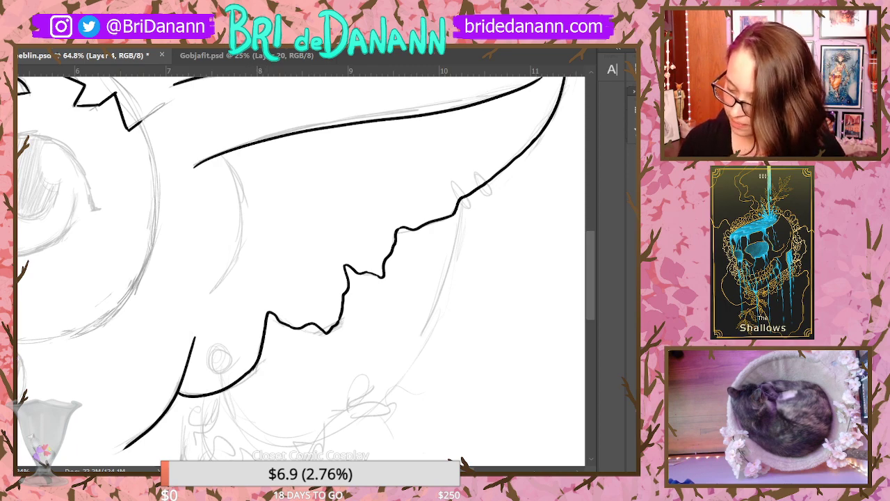
Ink the inner curve at the right ear's base below the fold line, redrawing until smooth, and check it against the whole head
left_click_drag(221, 155, 209, 299)
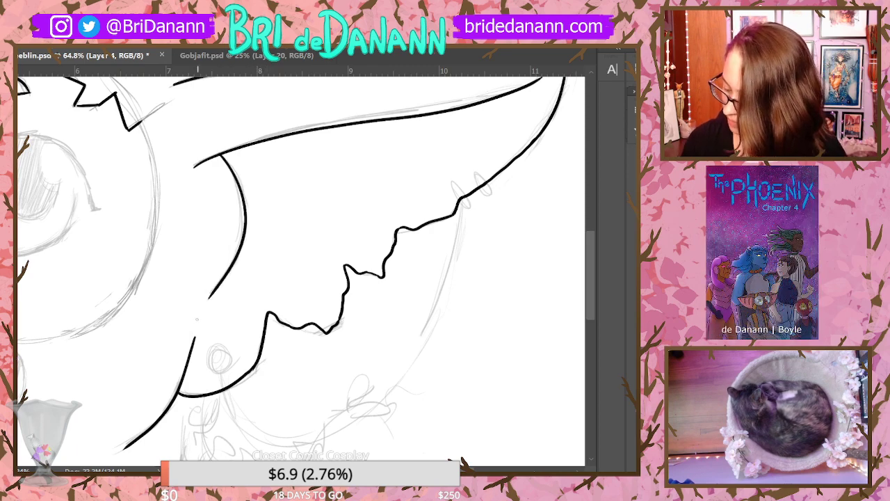
key("ctrl+z")
left_click_drag(220, 154, 209, 297)
key("ctrl+z")
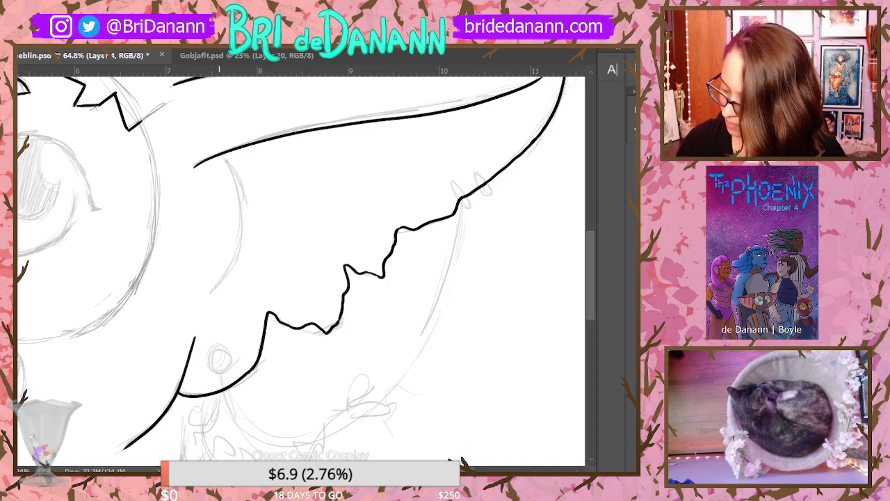
left_click_drag(221, 154, 211, 290)
left_click_drag(589, 263, 589, 284)
left_click_drag(372, 471, 303, 471)
left_click_drag(250, 177, 170, 183)
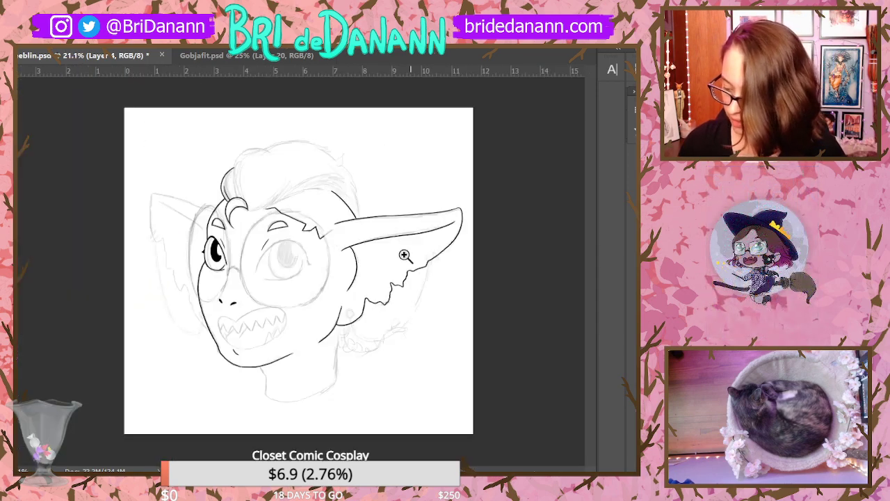
left_click_drag(383, 310, 405, 253)
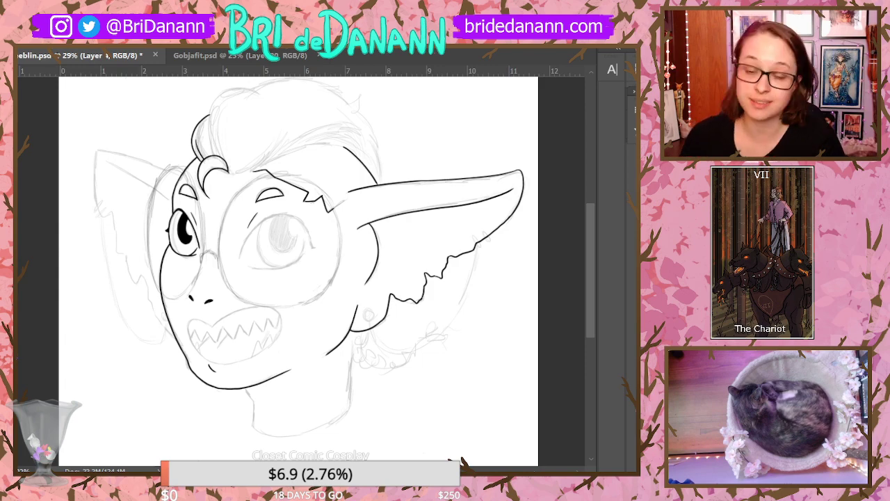
Ink the left lens's inner rim from its top past the eye down beside the nose, redrawing it once
left_click_drag(285, 344, 291, 318)
left_click_drag(352, 427, 355, 375)
left_click_drag(155, 207, 208, 135)
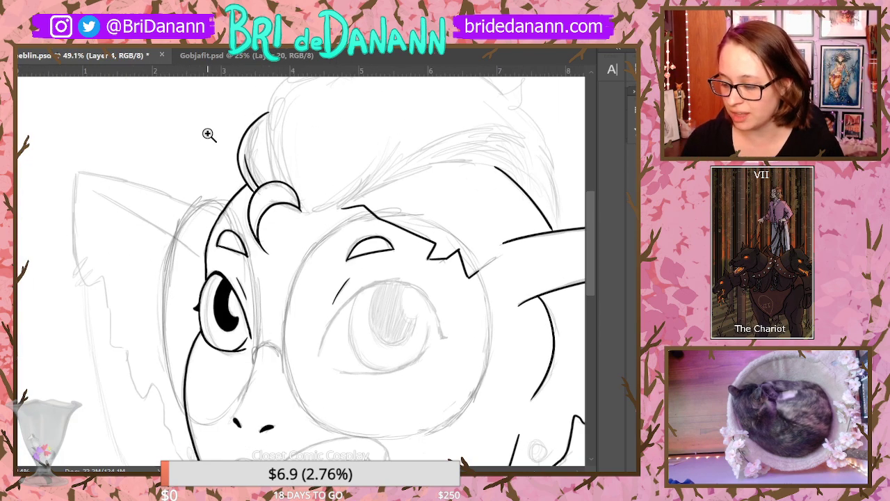
left_click_drag(343, 306, 318, 301)
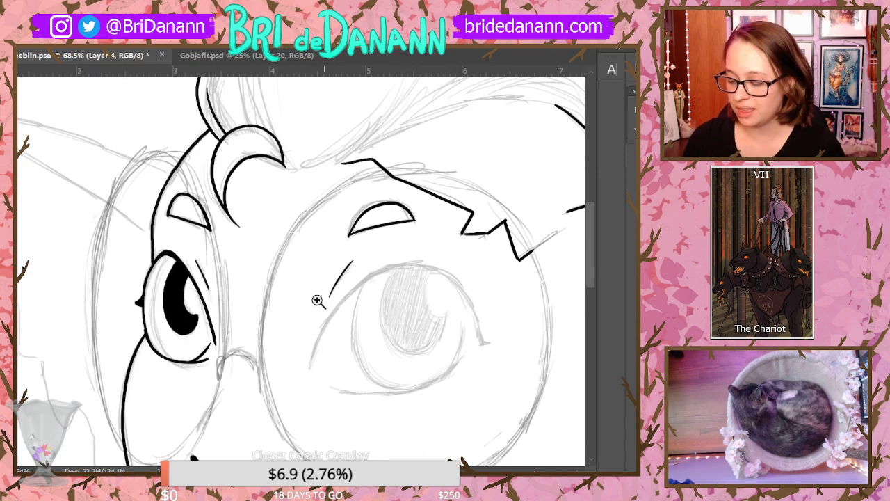
mouse_move(170, 153)
left_mouse_down()
mouse_move(210, 240)
mouse_move(239, 354)
left_mouse_up()
key("ctrl+z")
mouse_move(155, 150)
left_mouse_down()
mouse_move(197, 188)
mouse_move(224, 330)
mouse_move(212, 425)
left_mouse_up()
scroll(139, 194, "down", 2)
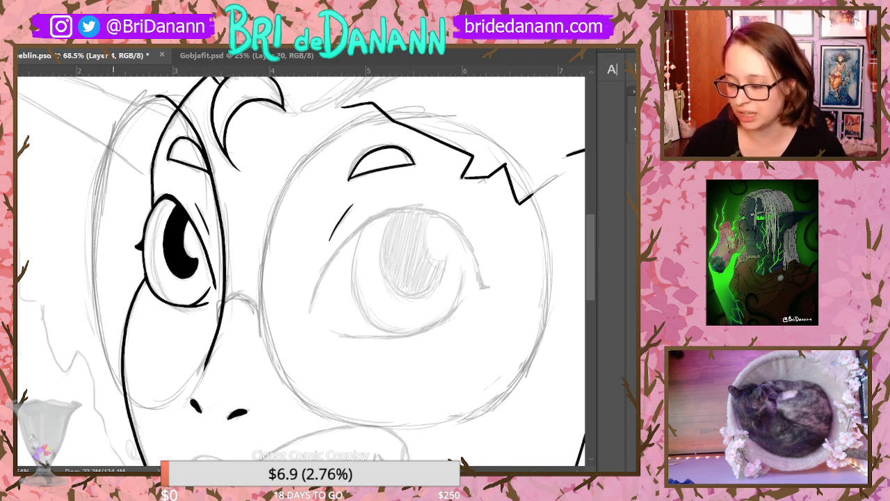
Try the left lens's outer rim and continue its inner rim down to the bottom of the lens
mouse_move(112, 136)
left_mouse_down()
mouse_move(97, 327)
mouse_move(140, 397)
left_mouse_up()
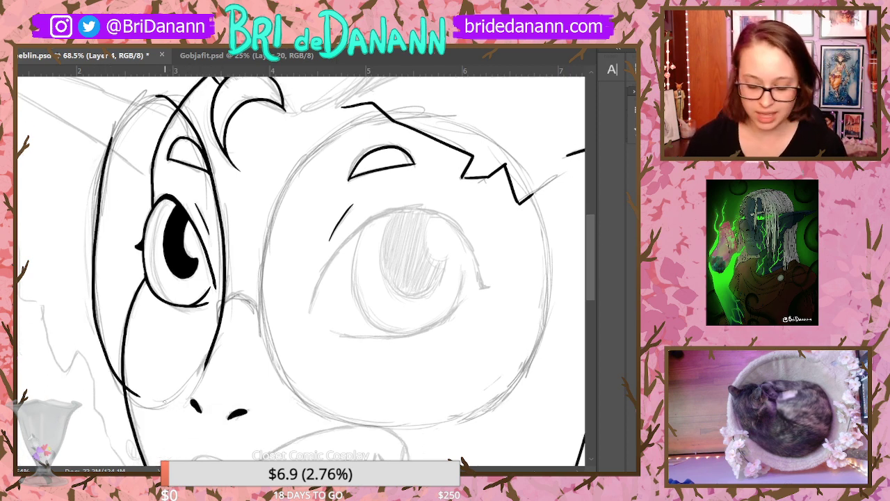
key("ctrl+z")
mouse_move(94, 261)
left_mouse_down()
mouse_move(141, 409)
mouse_move(207, 365)
mouse_move(187, 388)
left_mouse_up()
key("ctrl+z")
key("ctrl+z")
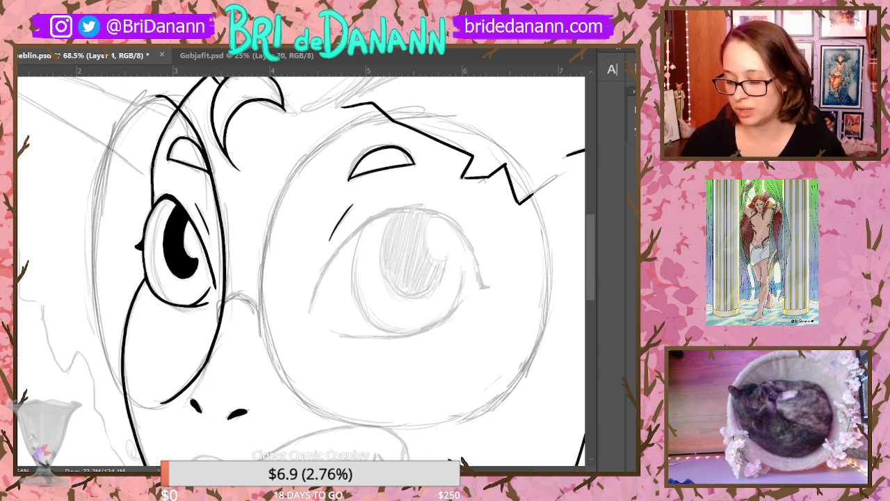
Ink the upper and lower curves of the glasses' nose bridge between the two lenses
left_click_drag(259, 297, 220, 310)
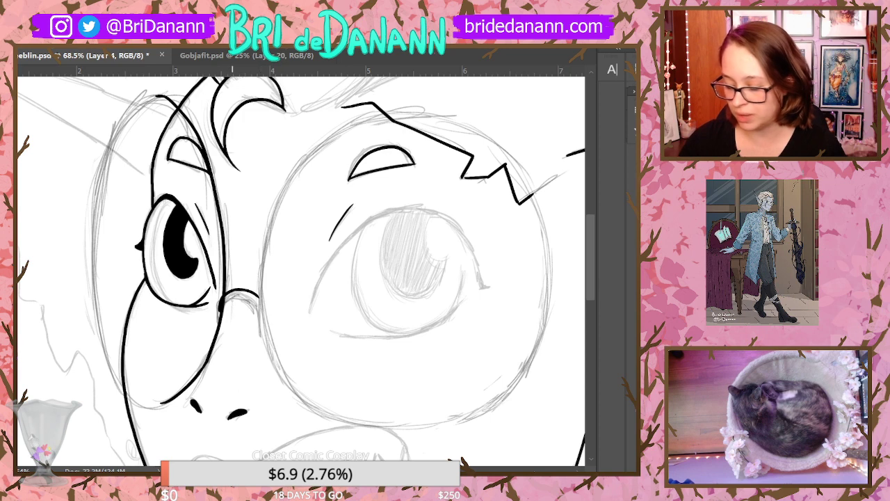
left_click_drag(221, 309, 256, 300)
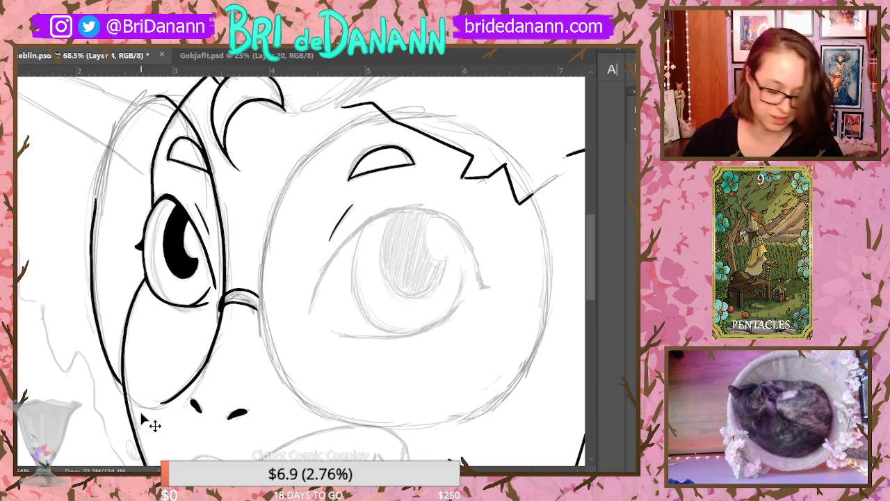
Try to ink the left lens's outer rim from about eye height down to the bottom of the lens
mouse_move(93, 236)
left_mouse_down()
mouse_move(94, 296)
mouse_move(108, 355)
mouse_move(142, 400)
mouse_move(166, 405)
left_mouse_up()
key("ctrl+z")
mouse_move(93, 273)
left_mouse_down()
mouse_move(113, 379)
mouse_move(158, 402)
left_mouse_up()
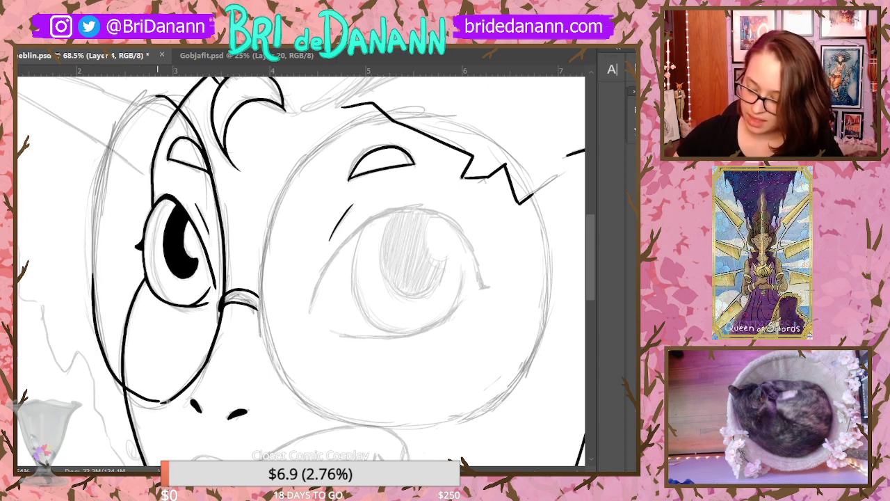
key("ctrl+z")
left_click_drag(94, 224, 104, 340)
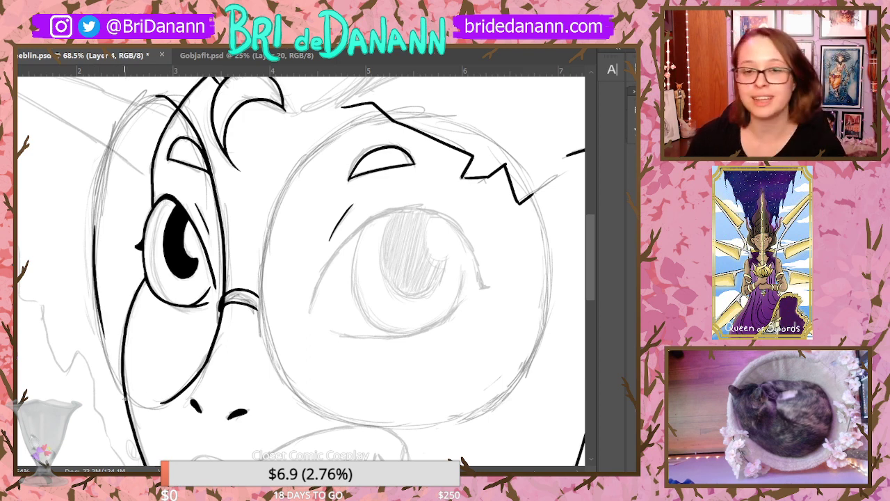
left_click_drag(125, 395, 143, 417)
key("ctrl+z")
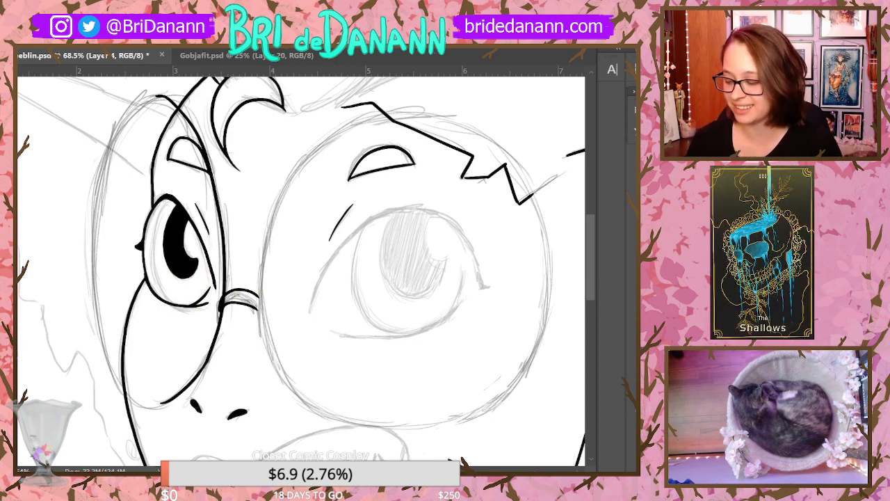
Try to ink the left lens's outer rim starting from its upper curve and running down past the cheek
left_click_drag(159, 96, 98, 206)
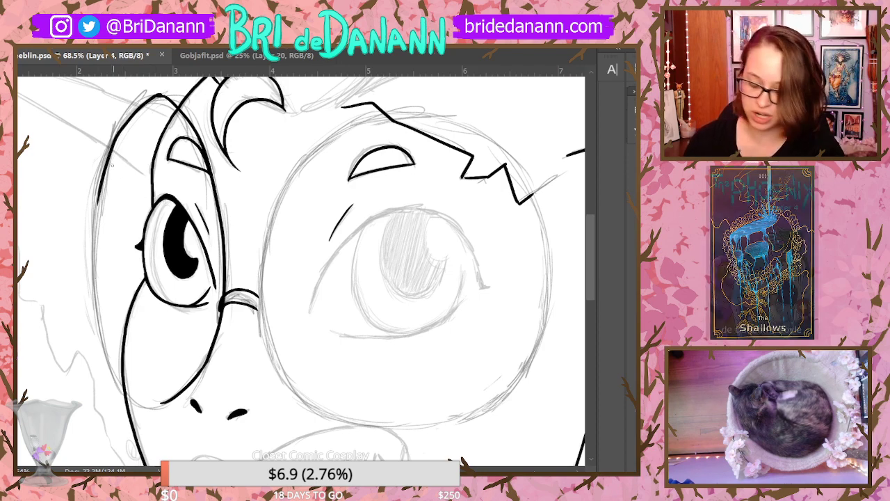
key("ctrl+z")
mouse_move(112, 139)
left_mouse_down()
mouse_move(91, 242)
mouse_move(110, 358)
left_mouse_up()
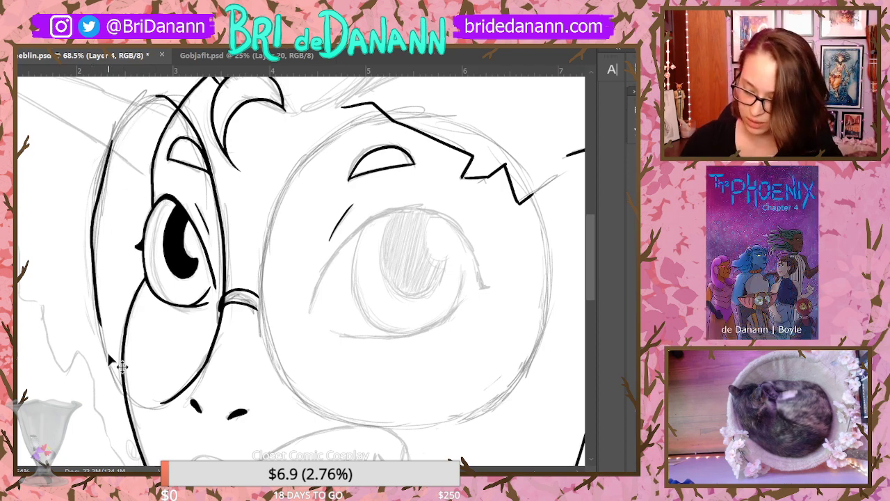
key("ctrl+z")
mouse_move(103, 170)
left_mouse_down()
mouse_move(96, 242)
mouse_move(106, 346)
mouse_move(145, 415)
left_mouse_up()
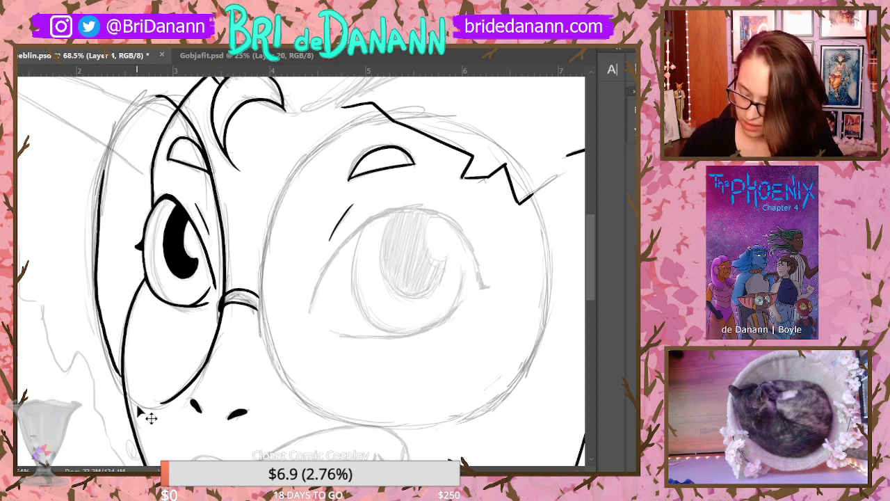
key("ctrl+z")
Ink the left lens's lower outer curve across the cheek line, joining it to the inner rim at the bottom
mouse_move(97, 302)
left_mouse_down()
mouse_move(108, 355)
mouse_move(149, 406)
mouse_move(193, 410)
left_mouse_up()
key("ctrl+z")
mouse_move(103, 341)
left_mouse_down()
mouse_move(115, 371)
mouse_move(174, 406)
left_mouse_up()
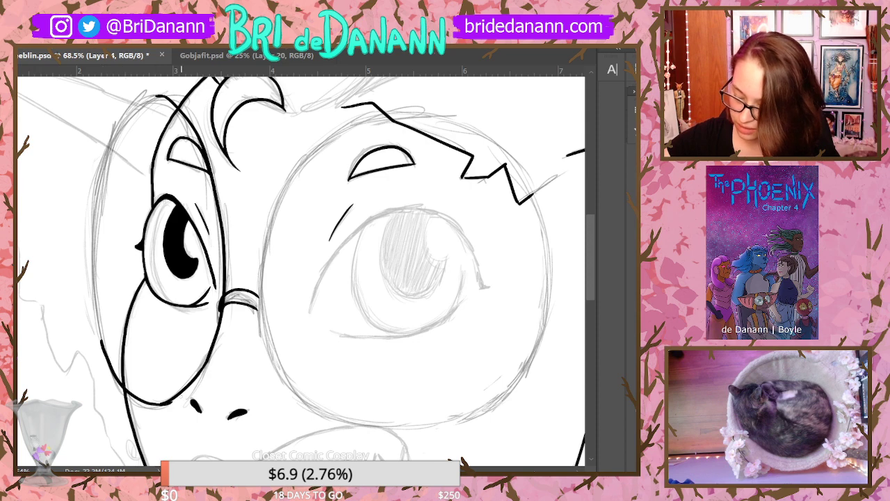
key("ctrl+z")
mouse_move(98, 322)
left_mouse_down()
mouse_move(130, 395)
mouse_move(180, 402)
left_mouse_up()
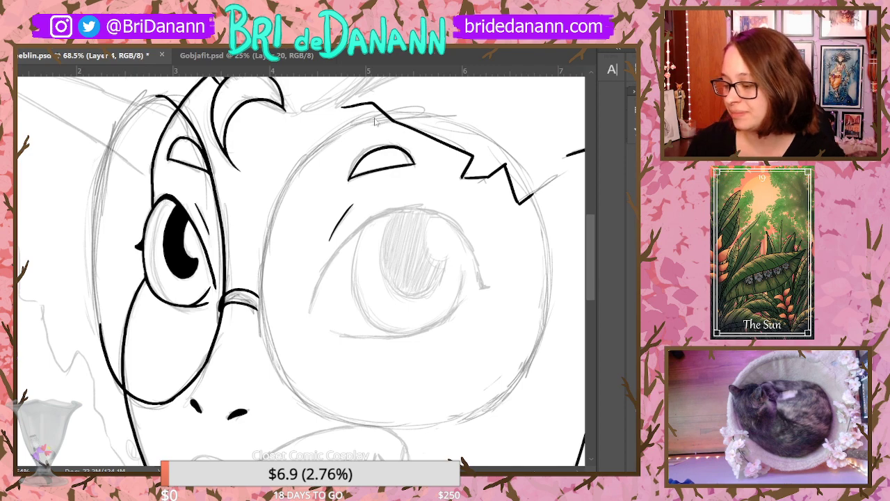
Ink the right lens's inner rim from the hairline down past the nose bridge and check it against the whole face
mouse_move(390, 112)
left_mouse_down()
mouse_move(268, 224)
mouse_move(265, 340)
left_mouse_up()
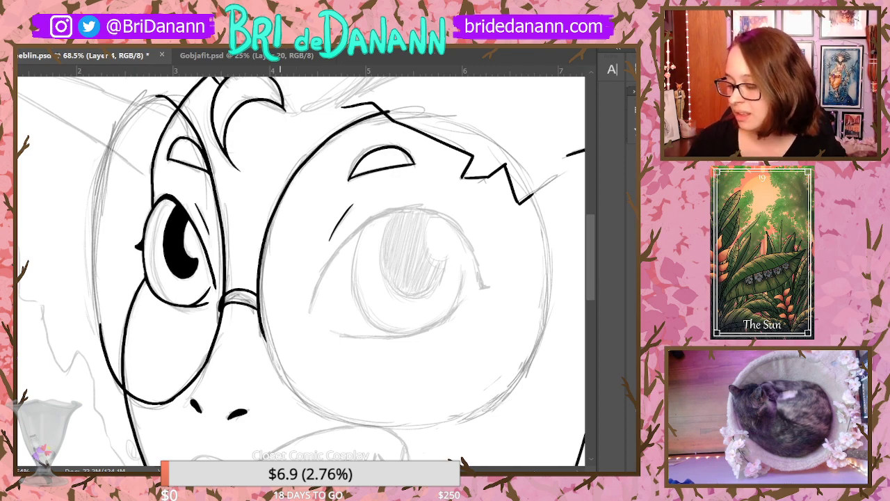
left_click(13, 229)
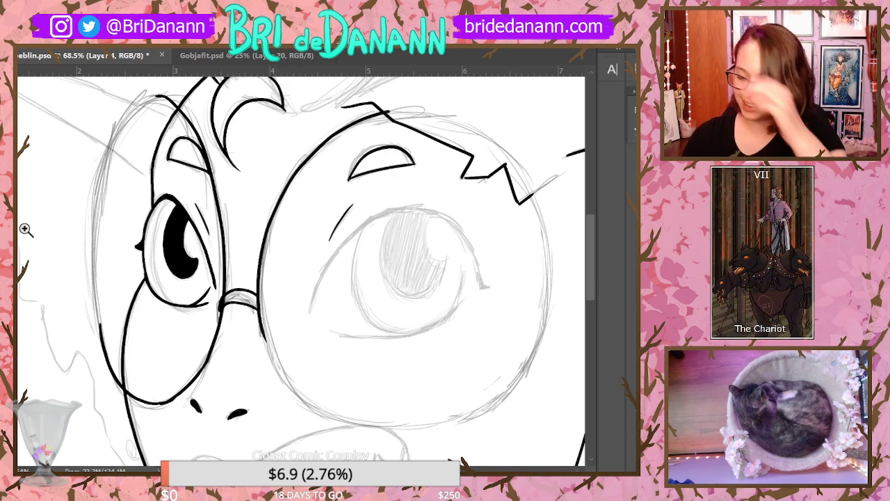
left_click_drag(356, 254, 284, 333)
left_click_drag(298, 298, 330, 205)
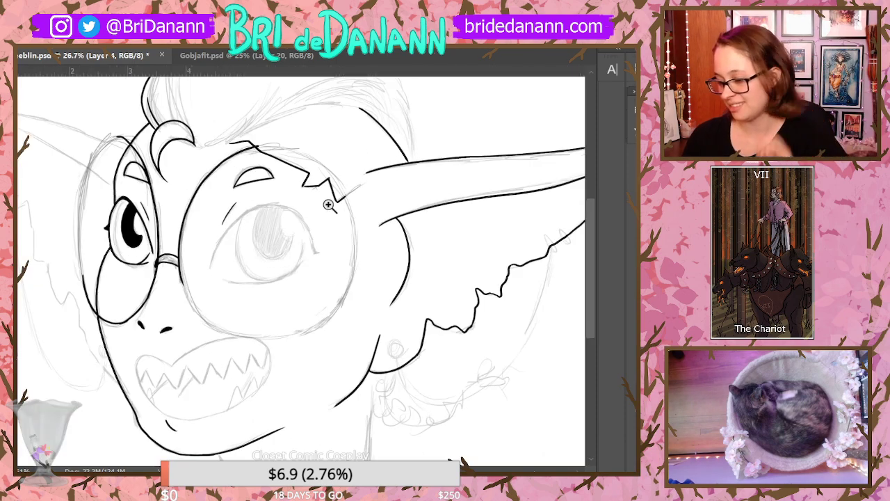
Ink the right eye's pupil outline with a curved highlight notch on its right side, redrawing uneven strokes
left_click_drag(250, 272, 359, 233)
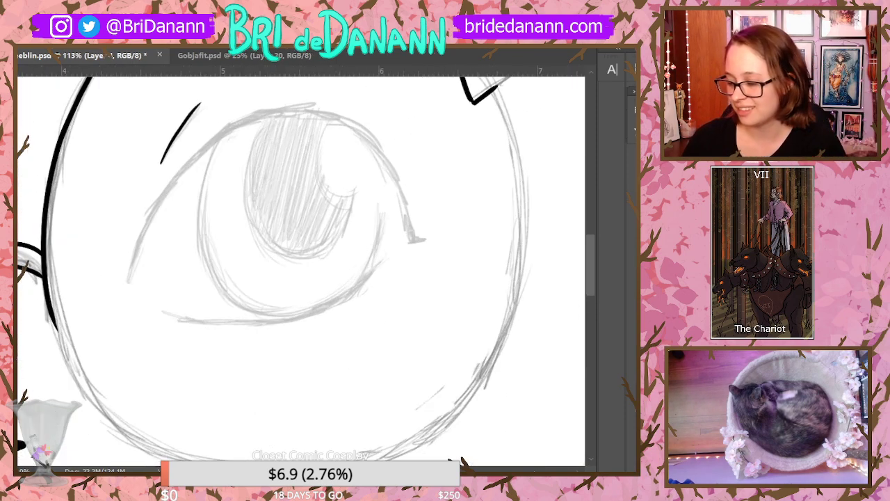
mouse_move(333, 120)
left_mouse_down()
mouse_move(318, 175)
mouse_move(359, 183)
left_mouse_up()
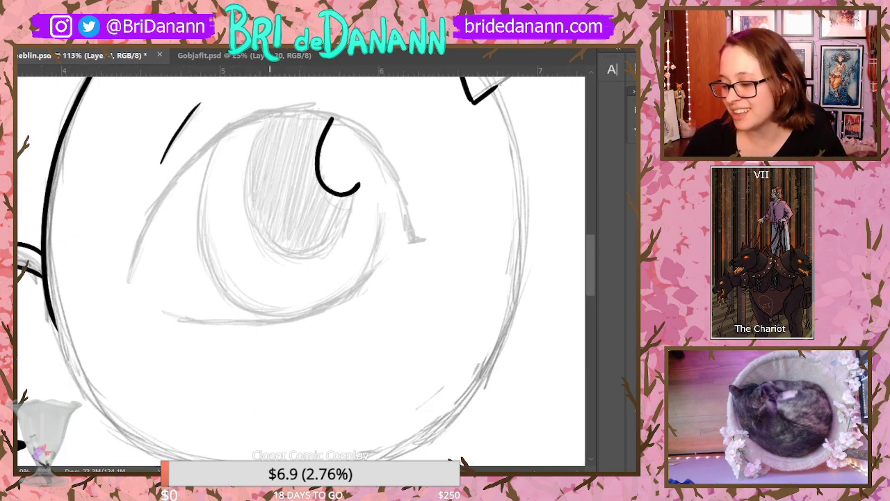
mouse_move(269, 112)
left_mouse_down()
mouse_move(243, 188)
mouse_move(337, 247)
mouse_move(373, 185)
left_mouse_up()
key("ctrl+z")
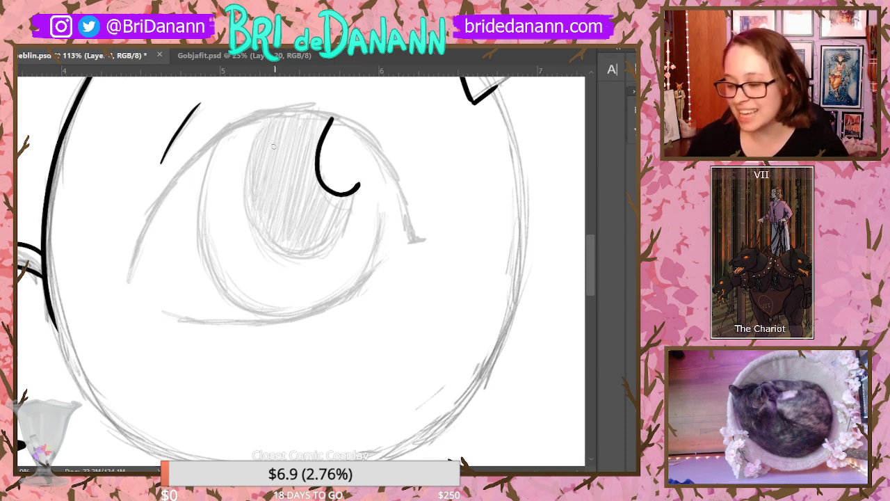
mouse_move(271, 116)
left_mouse_down()
mouse_move(257, 136)
mouse_move(314, 252)
left_mouse_up()
left_click_drag(359, 186, 342, 228)
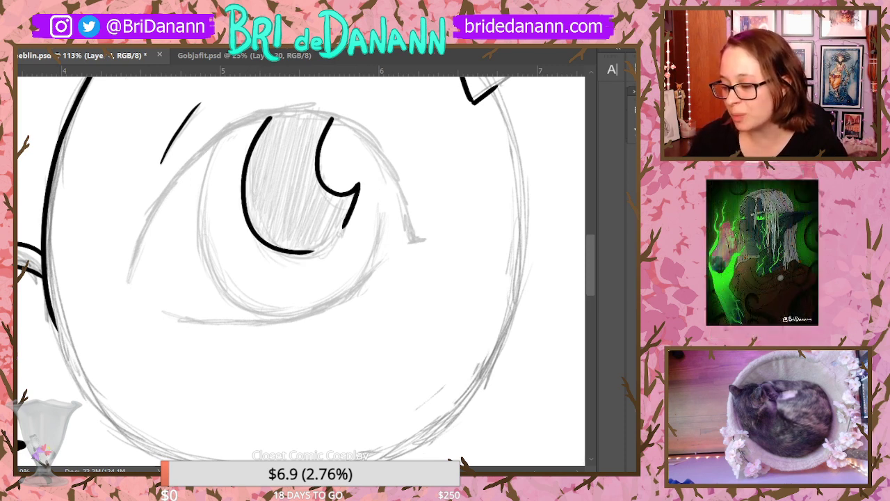
mouse_move(306, 252)
left_mouse_down()
mouse_move(353, 200)
mouse_move(309, 250)
mouse_move(292, 252)
mouse_move(348, 227)
left_mouse_up()
key("ctrl+z")
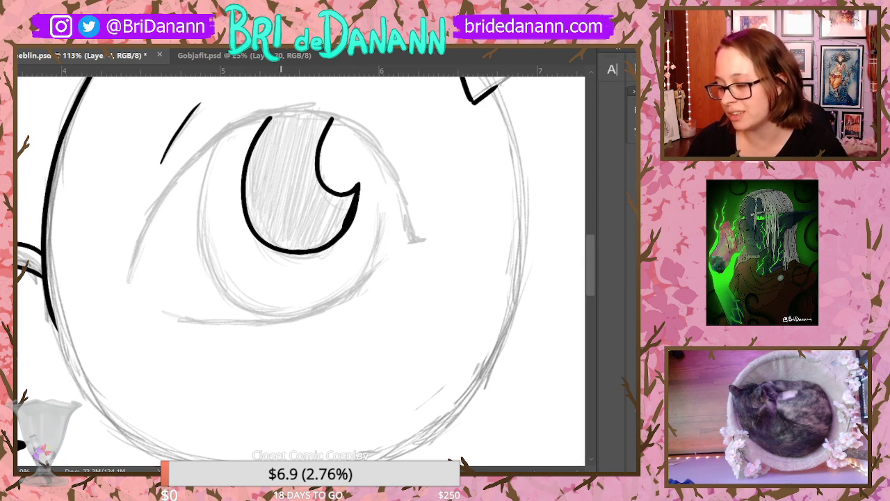
Try to ink the right eye's upper lid in one stroke from the inner corner to the top of the pupil
mouse_move(136, 282)
left_mouse_down()
mouse_move(137, 249)
mouse_move(221, 139)
mouse_move(267, 116)
left_mouse_up()
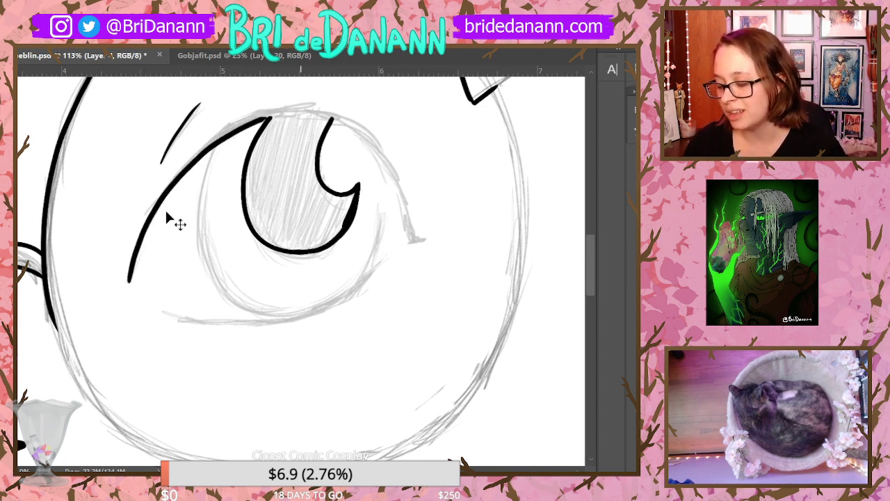
key("ctrl+z")
mouse_move(129, 281)
left_mouse_down()
mouse_move(210, 150)
mouse_move(267, 115)
left_mouse_up()
key("ctrl+z")
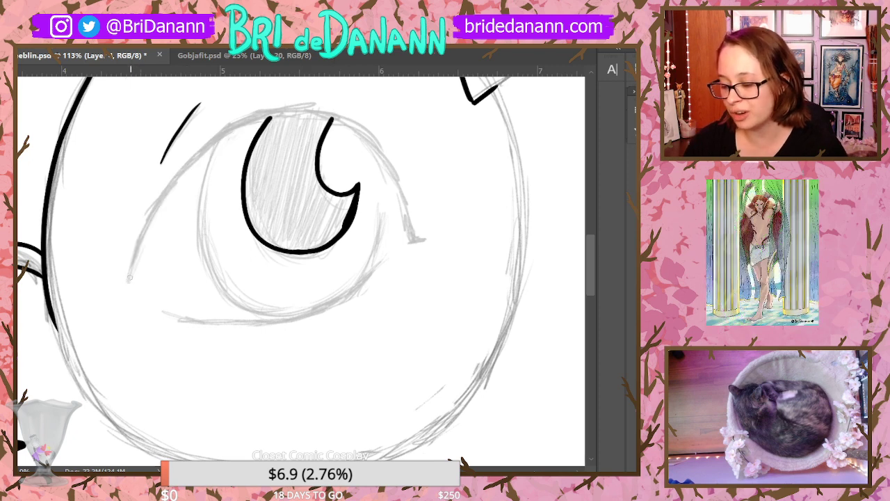
mouse_move(130, 280)
left_mouse_down()
mouse_move(141, 232)
mouse_move(254, 125)
mouse_move(308, 120)
left_mouse_up()
key("ctrl+z")
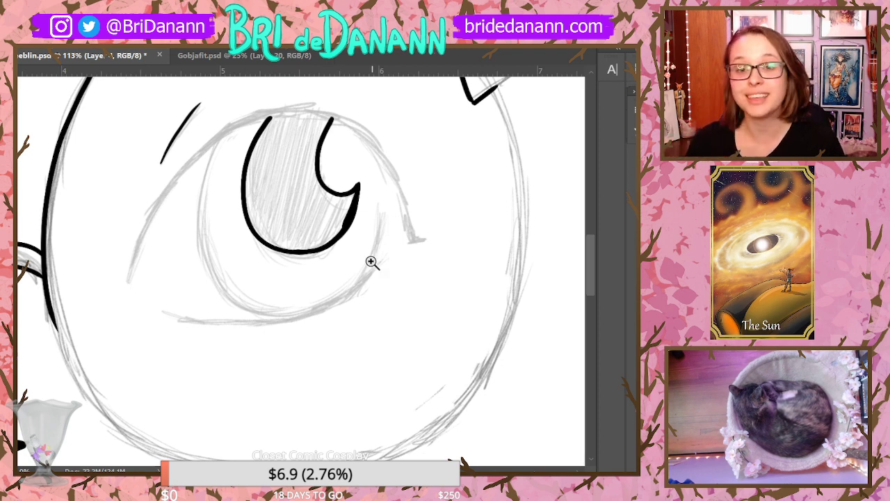
Ink the right eye's upper lid from the inner corner to over the pupil, thickening the line toward the top
scroll(370, 260, "up", 2)
mouse_move(61, 285)
left_mouse_down()
mouse_move(93, 202)
mouse_move(184, 97)
left_mouse_up()
left_click_drag(590, 259, 590, 249)
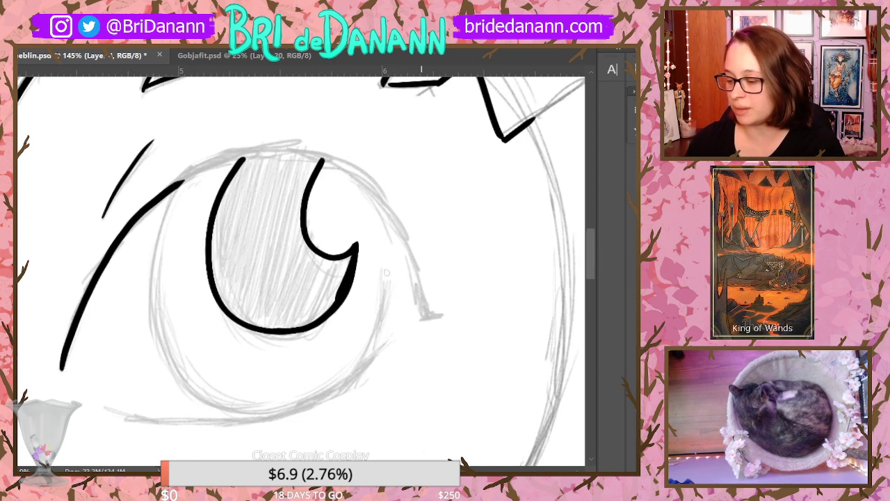
mouse_move(159, 200)
left_mouse_down()
mouse_move(208, 165)
mouse_move(301, 147)
left_mouse_up()
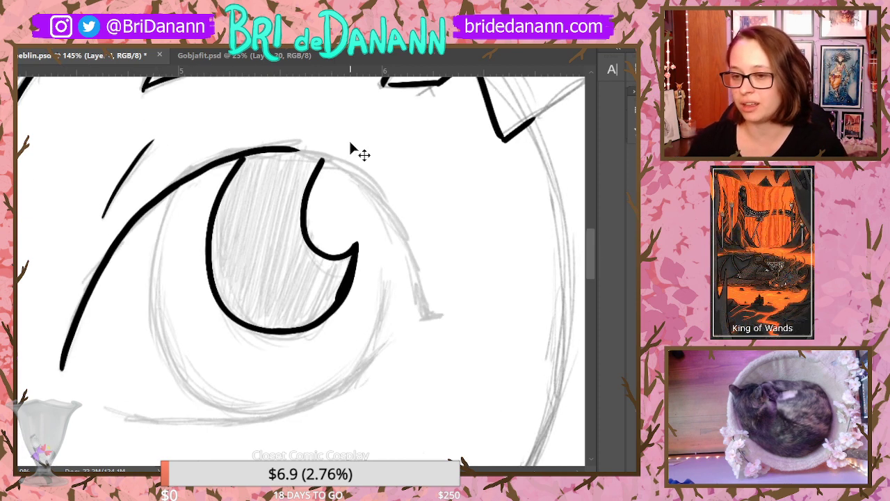
key("ctrl+z")
mouse_move(156, 200)
left_mouse_down()
mouse_move(209, 167)
mouse_move(296, 144)
left_mouse_up()
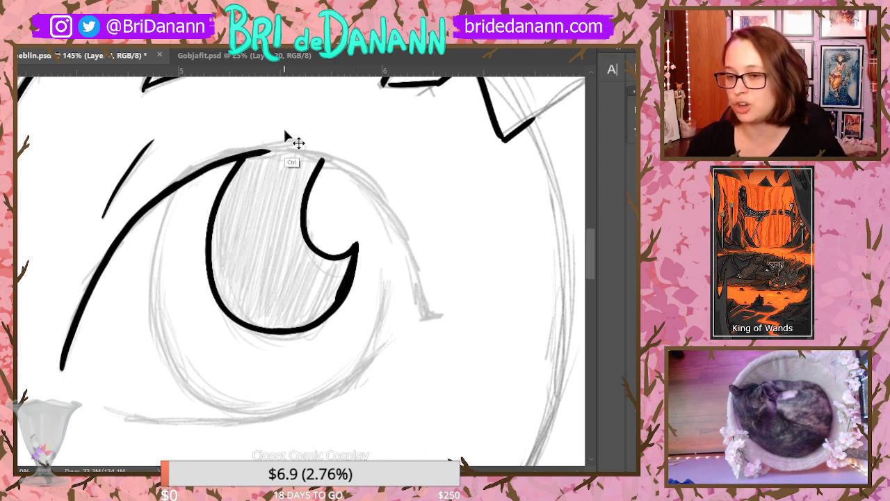
key("ctrl+z")
mouse_move(159, 198)
left_mouse_down()
mouse_move(243, 149)
mouse_move(305, 148)
mouse_move(201, 174)
mouse_move(281, 147)
left_mouse_up()
key("ctrl+z")
left_click_drag(208, 166, 299, 148)
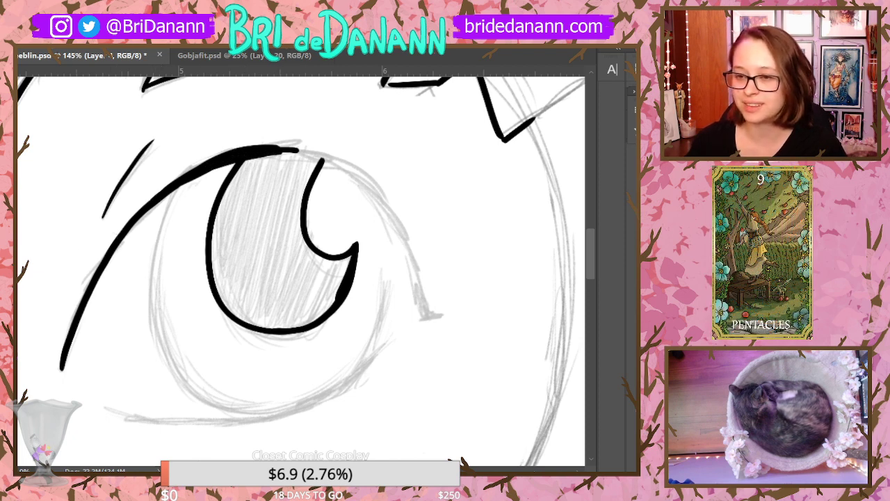
Ink the outer part of the right eye's upper lid down to the corner, ending in a thickened lash flick
mouse_move(351, 170)
left_mouse_down()
mouse_move(375, 195)
mouse_move(421, 308)
left_mouse_up()
key("ctrl+z")
mouse_move(352, 170)
left_mouse_down()
mouse_move(401, 224)
mouse_move(420, 309)
mouse_move(439, 314)
left_mouse_up()
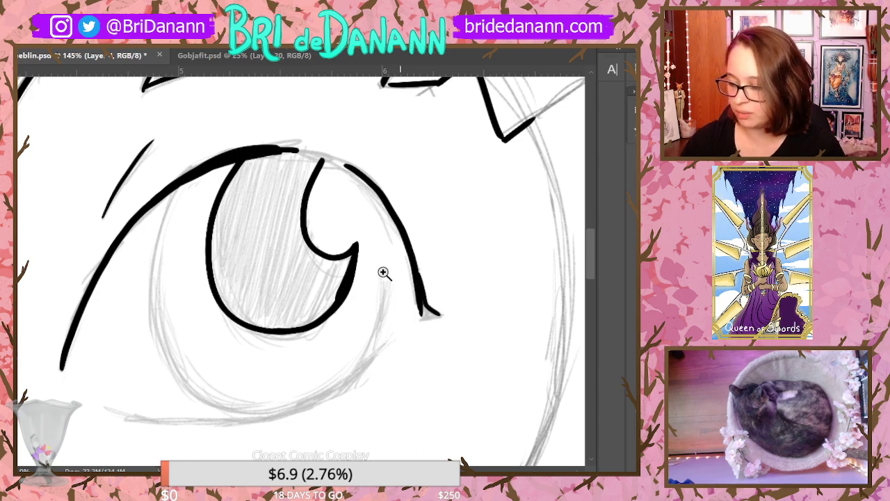
left_click(32, 6)
left_click(66, 44)
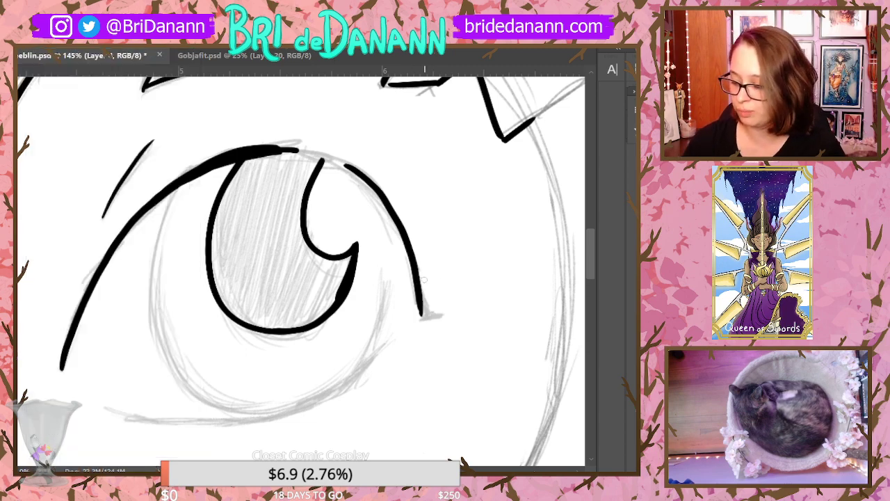
mouse_move(415, 267)
left_mouse_down()
mouse_move(420, 314)
mouse_move(443, 315)
mouse_move(420, 317)
mouse_move(442, 315)
mouse_move(426, 317)
mouse_move(435, 314)
mouse_move(429, 300)
left_mouse_up()
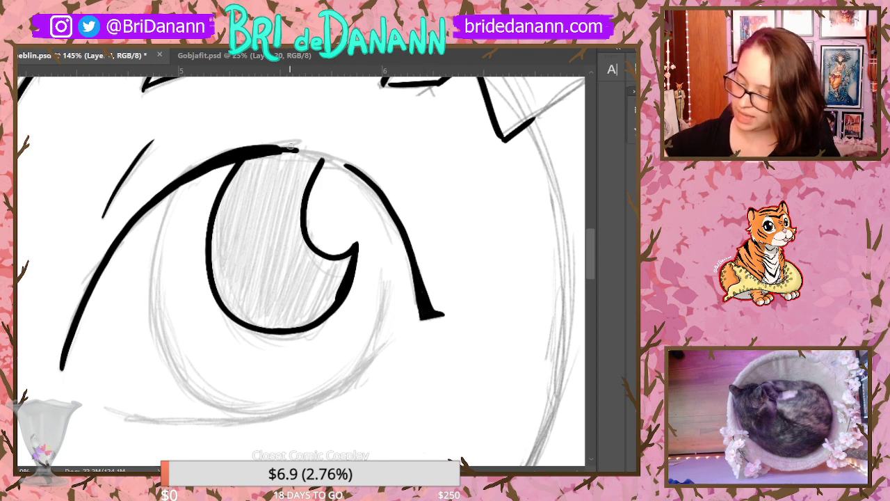
Join the two upper lid lines above the right eye's pupil and fill the pupil solid black
mouse_move(292, 147)
left_mouse_down()
mouse_move(327, 155)
mouse_move(281, 152)
mouse_move(353, 168)
left_mouse_up()
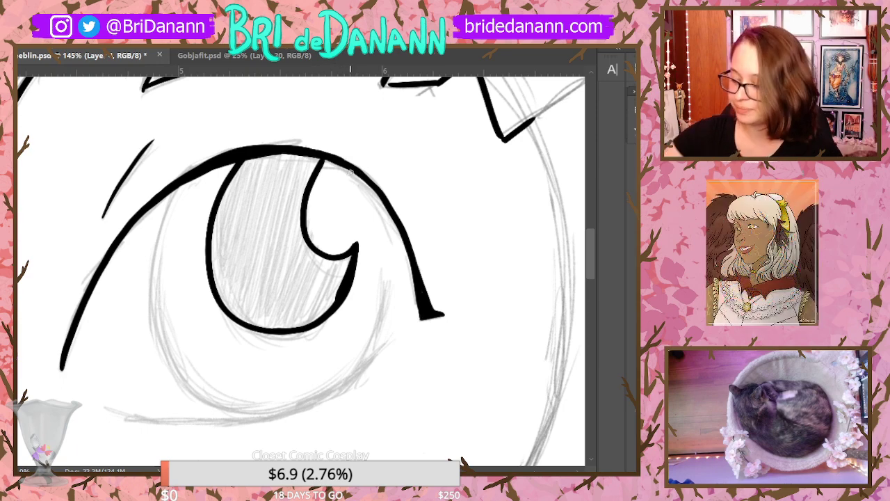
left_click(279, 260)
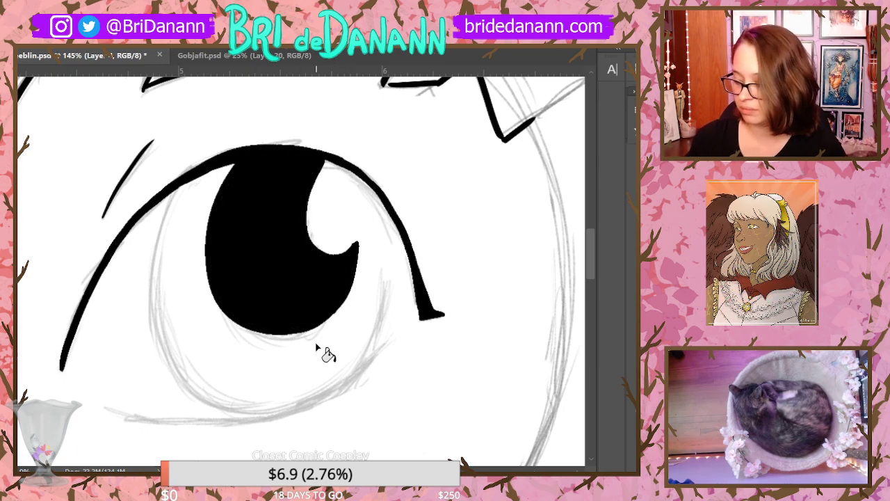
Ink the right eye's lower lid as a shallow curve from the inner side up toward the outer corner
scroll(258, 387, "down", 5)
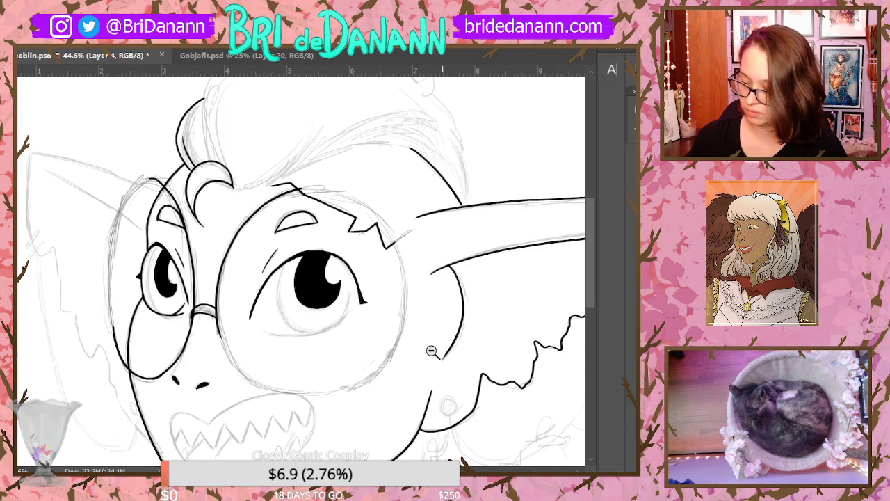
scroll(434, 360, "up", 2)
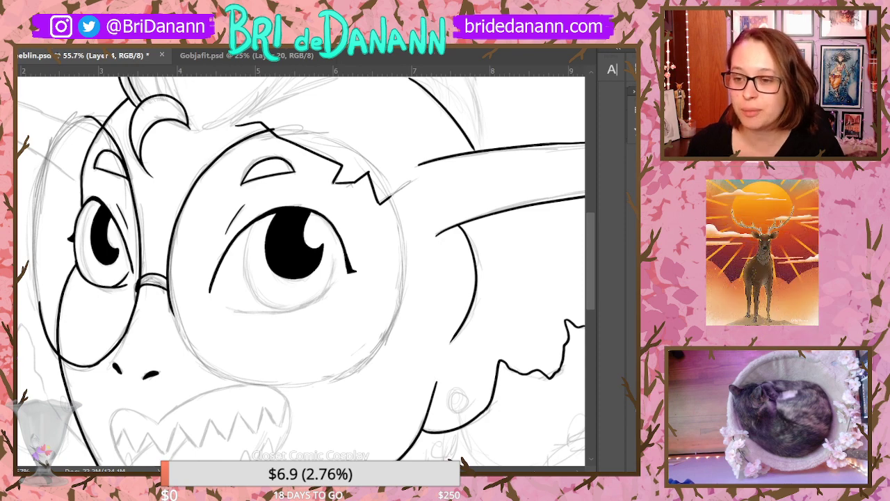
scroll(302, 304, "up", 3)
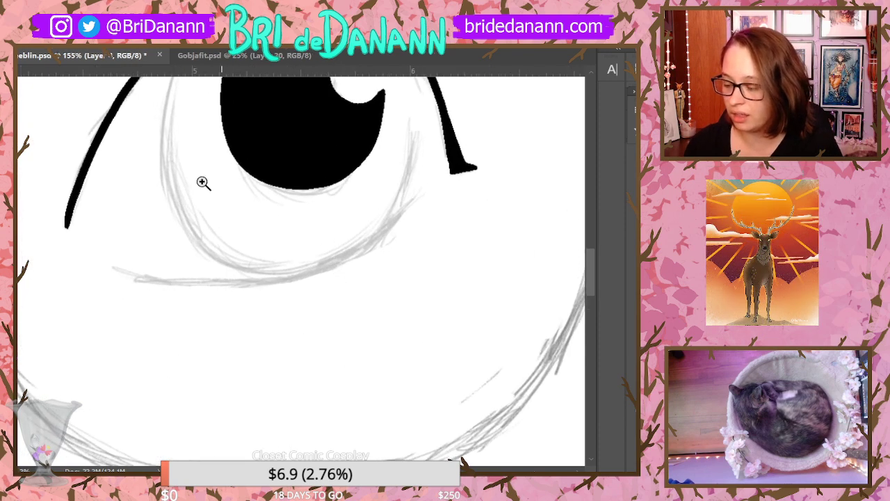
mouse_move(113, 268)
left_mouse_down()
mouse_move(248, 281)
mouse_move(405, 221)
left_mouse_up()
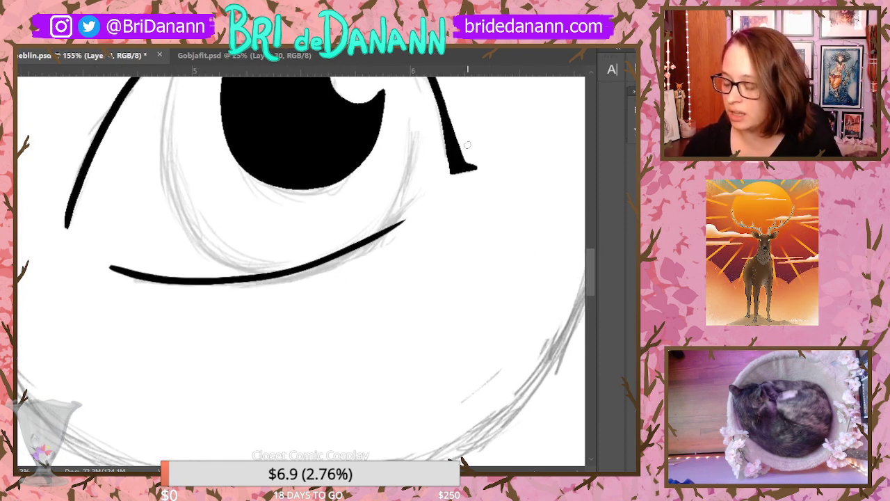
key("ctrl+z")
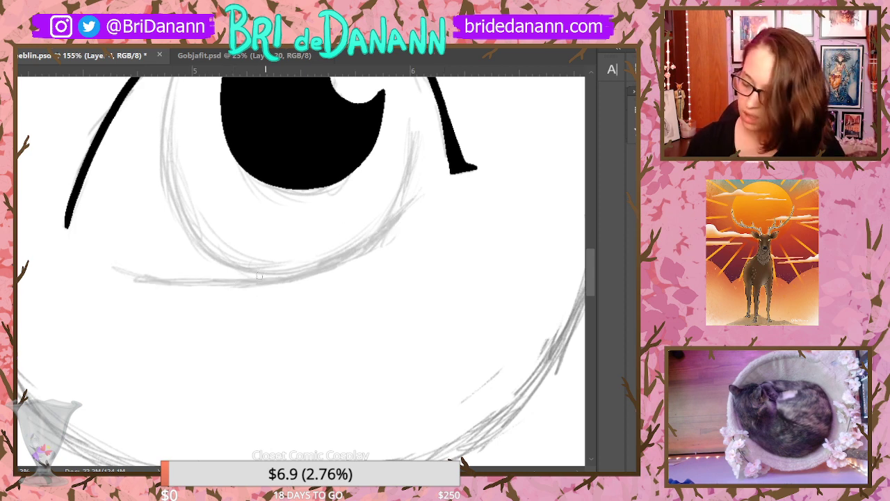
mouse_move(222, 284)
left_mouse_down()
mouse_move(254, 281)
mouse_move(422, 185)
left_mouse_up()
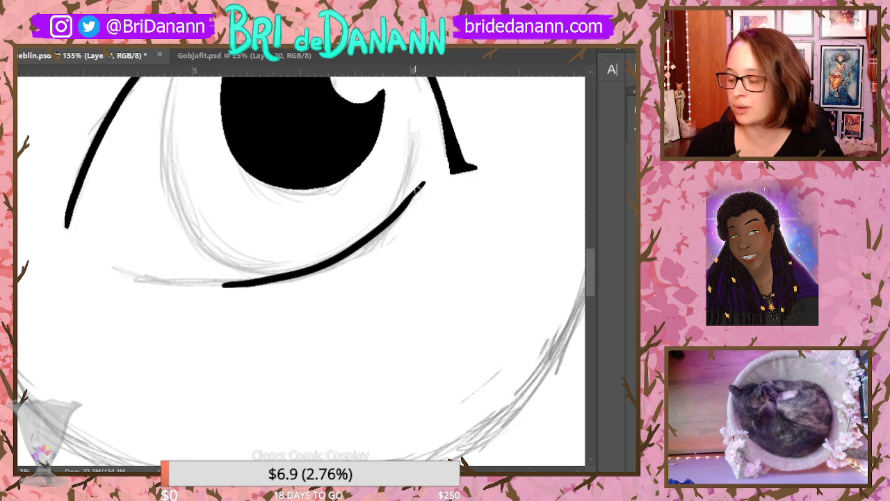
mouse_move(397, 214)
left_mouse_down()
mouse_move(419, 187)
mouse_move(411, 200)
left_mouse_up()
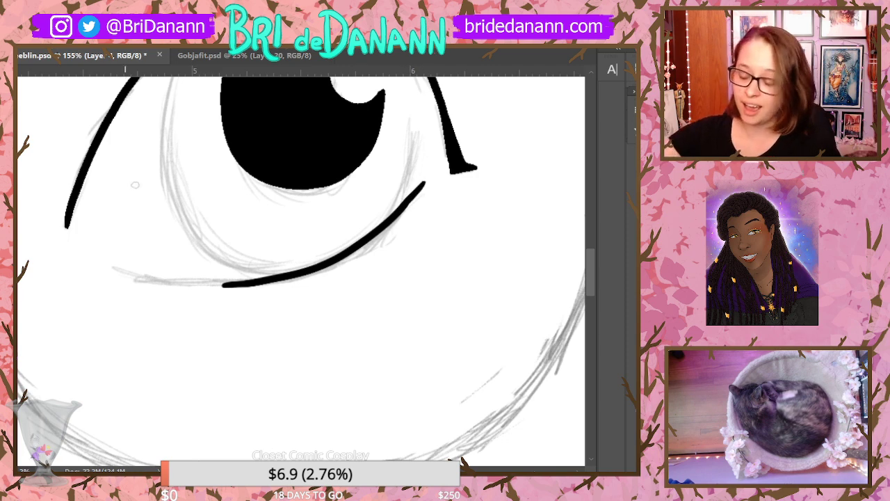
left_click_drag(105, 266, 227, 282)
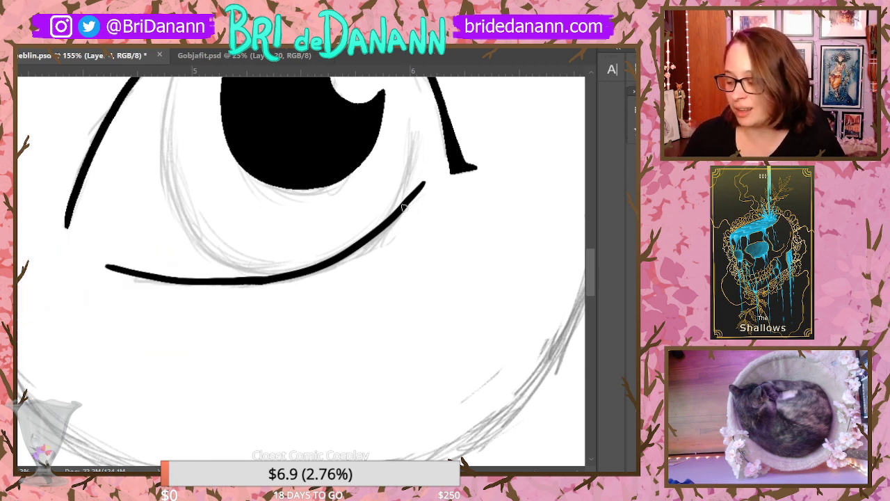
left_click_drag(404, 208, 432, 175)
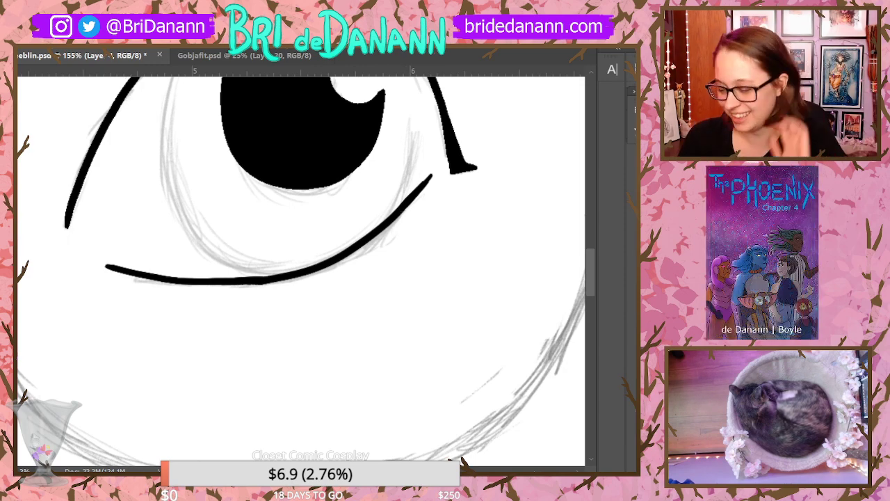
Try to ink the outer edge of the right eye's iris with a short curve down to the lower lid
left_click_drag(593, 262, 599, 244)
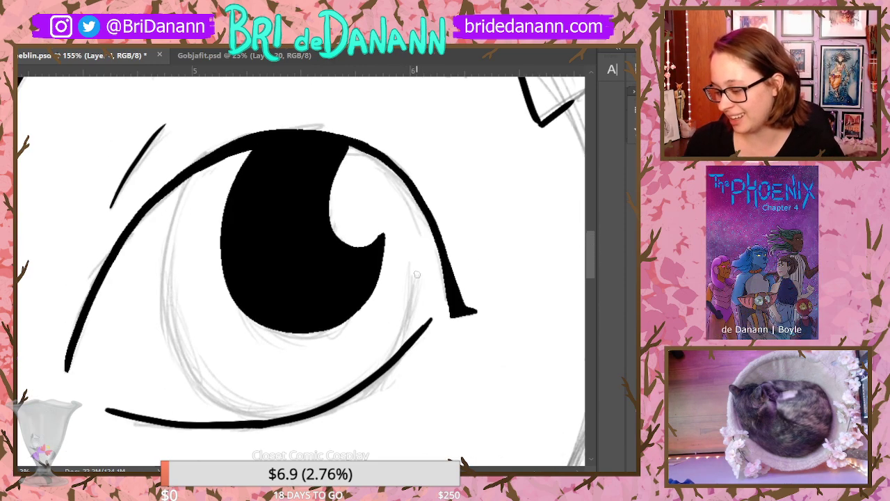
left_click_drag(417, 258, 395, 357)
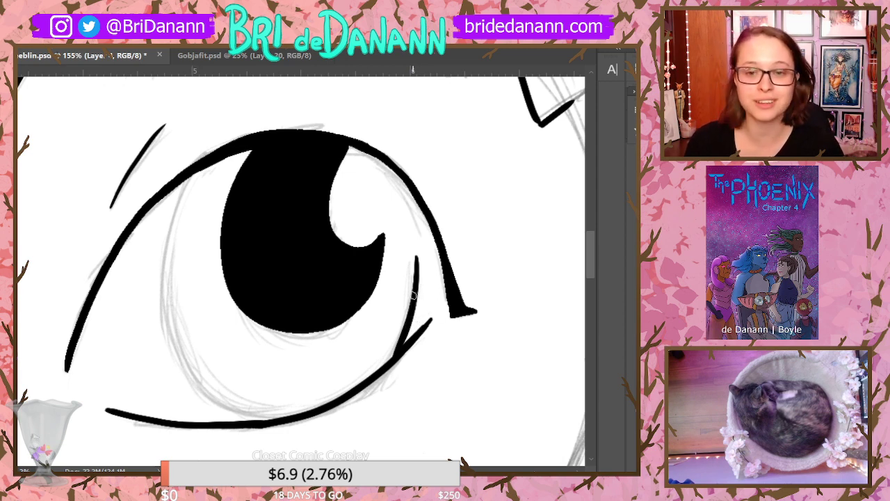
key("ctrl+z")
left_click_drag(416, 270, 393, 358)
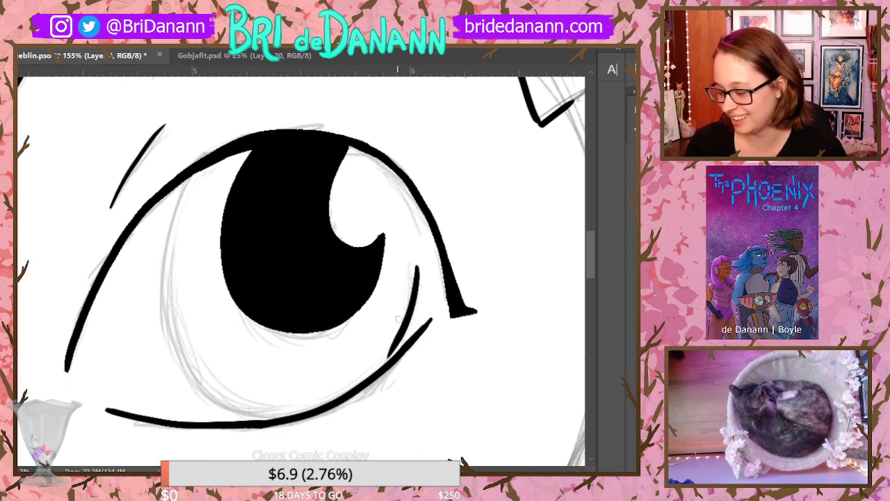
key("ctrl+z")
left_click_drag(417, 275, 394, 357)
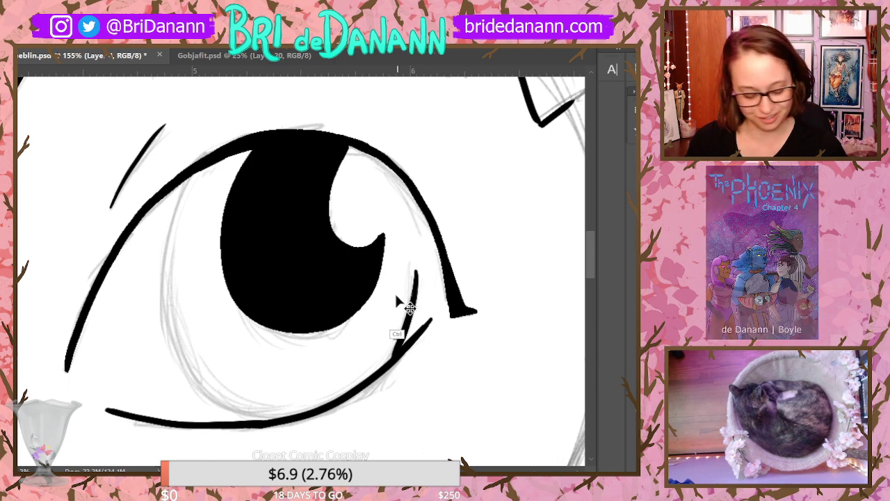
key("ctrl+z")
Ink the inner edge of the right eye's iris in one curve from the upper lid down to the lower lid
mouse_move(193, 169)
left_mouse_down()
mouse_move(162, 257)
mouse_move(181, 361)
left_mouse_up()
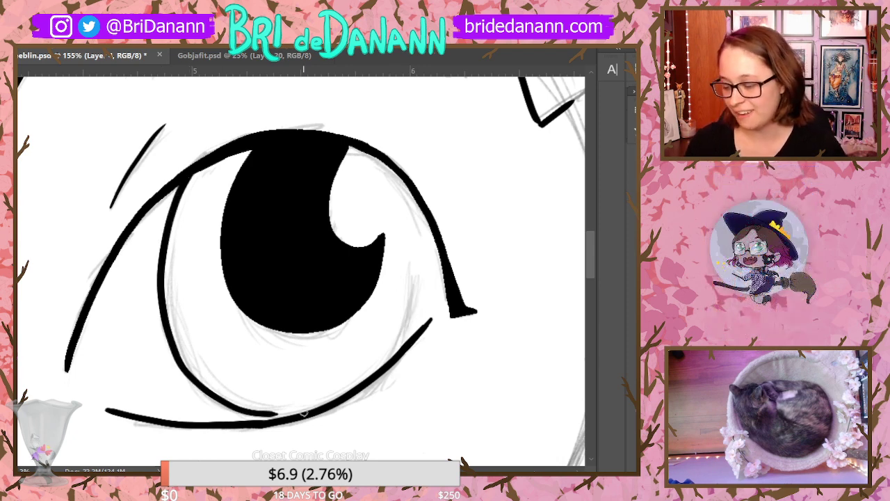
key("ctrl+z")
mouse_move(193, 172)
left_mouse_down()
mouse_move(173, 238)
mouse_move(193, 361)
mouse_move(248, 410)
mouse_move(304, 411)
left_mouse_up()
key("ctrl+z")
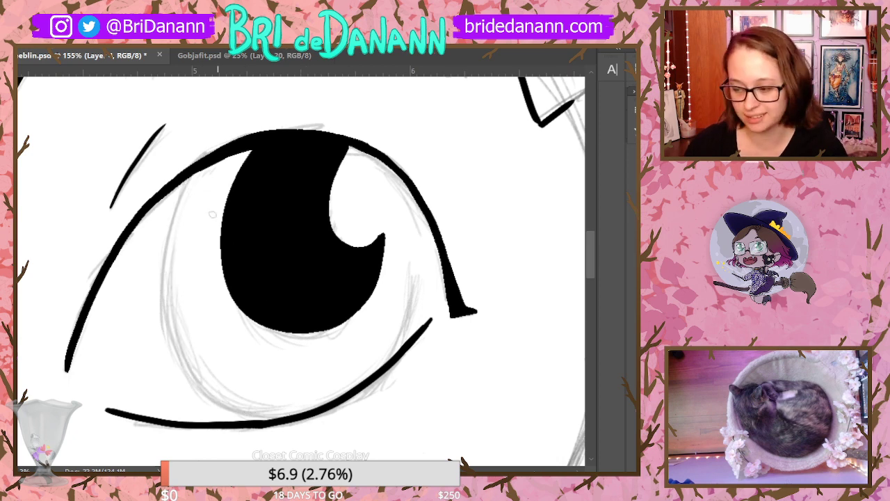
mouse_move(198, 165)
left_mouse_down()
mouse_move(174, 209)
mouse_move(228, 403)
mouse_move(301, 415)
left_mouse_up()
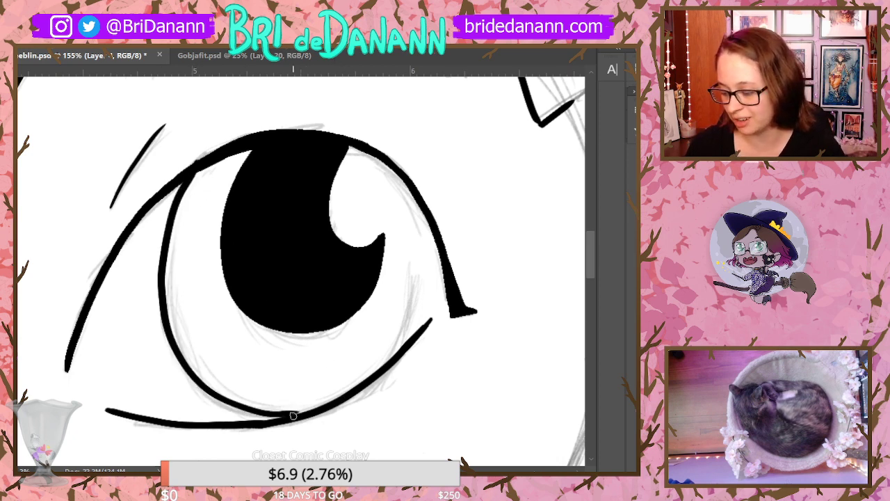
Ink the outer edge of the right eye's iris, curving it down until it merges with the lower lid
left_click_drag(416, 249, 393, 353)
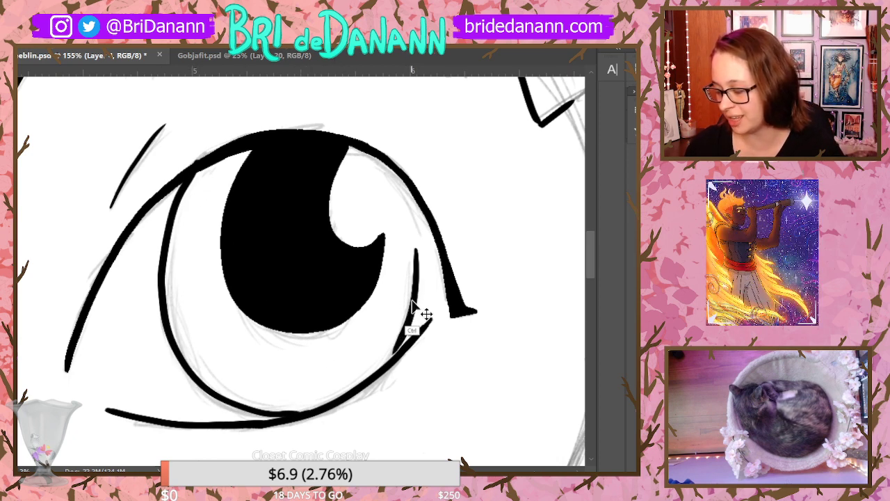
key("ctrl+z")
mouse_move(416, 247)
left_mouse_down()
mouse_move(394, 355)
mouse_move(372, 377)
left_mouse_up()
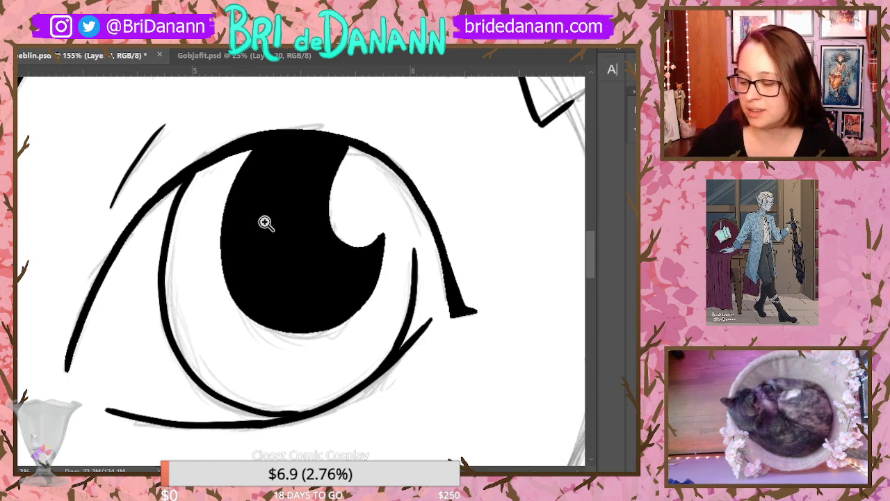
Ink the mouth's upper lip line from the central dip over to the right corner
key("ctrl+0")
left_click_drag(421, 285, 425, 270)
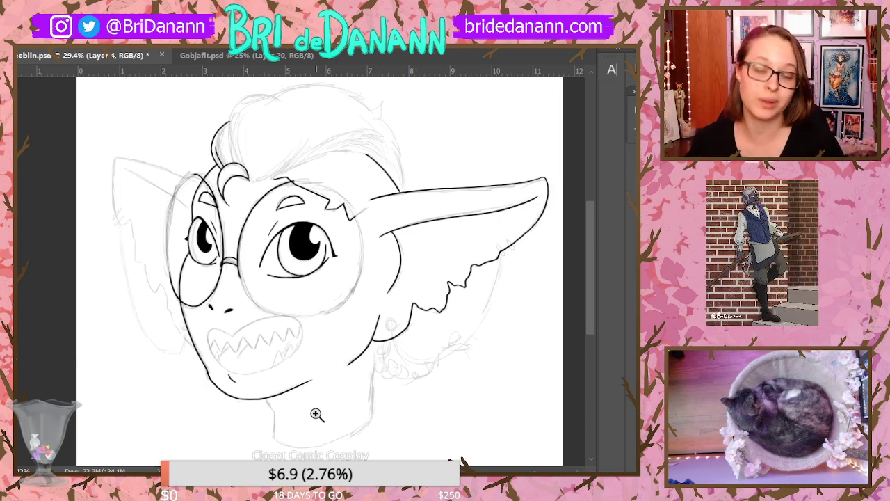
left_click_drag(264, 370, 209, 246)
mouse_move(189, 214)
left_mouse_down()
mouse_move(200, 203)
mouse_move(414, 162)
mouse_move(407, 265)
left_mouse_up()
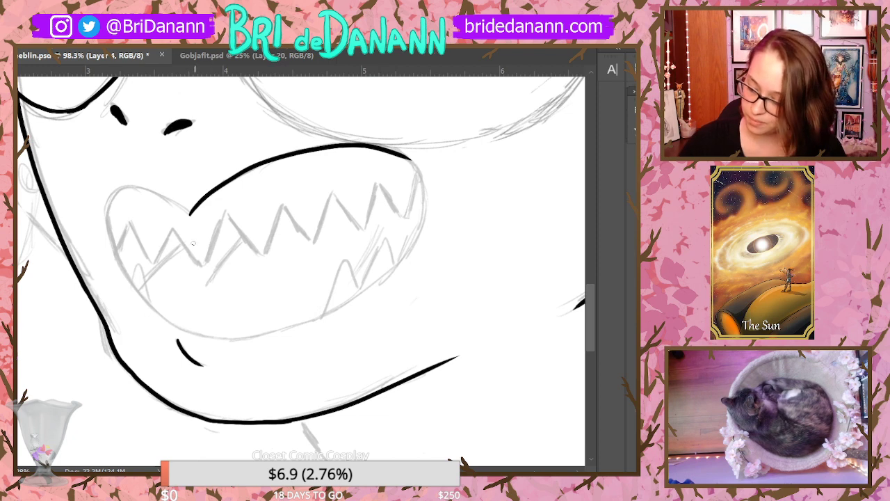
Ink the zigzag row of pointed upper teeth from below the lip's central dip to the mouth's right corner
mouse_move(172, 229)
left_mouse_down()
mouse_move(201, 265)
mouse_move(223, 208)
mouse_move(261, 252)
mouse_move(291, 188)
left_mouse_up()
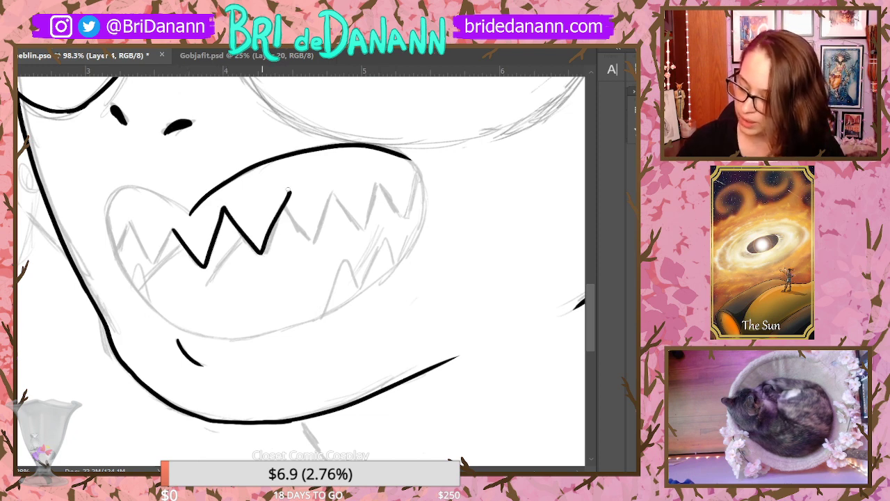
key("ctrl+z")
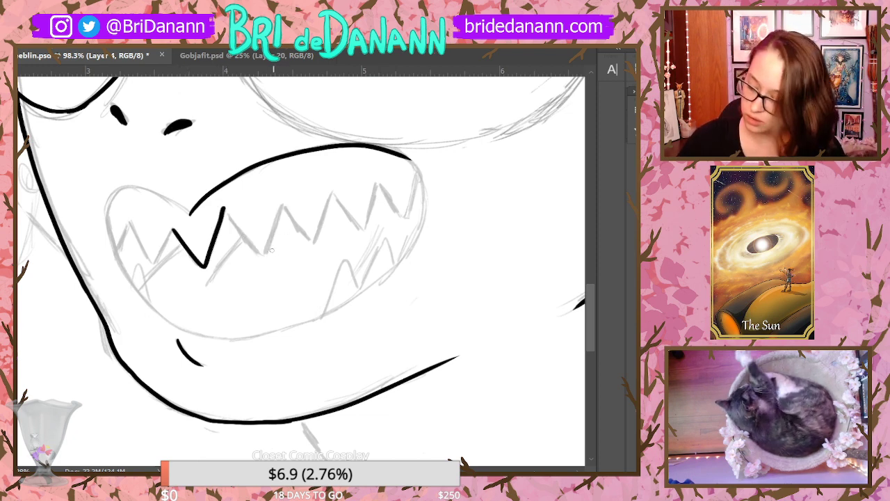
mouse_move(263, 256)
left_mouse_down()
mouse_move(301, 224)
mouse_move(314, 241)
mouse_move(329, 203)
mouse_move(350, 188)
mouse_move(337, 199)
mouse_move(367, 230)
mouse_move(389, 203)
mouse_move(406, 219)
left_mouse_up()
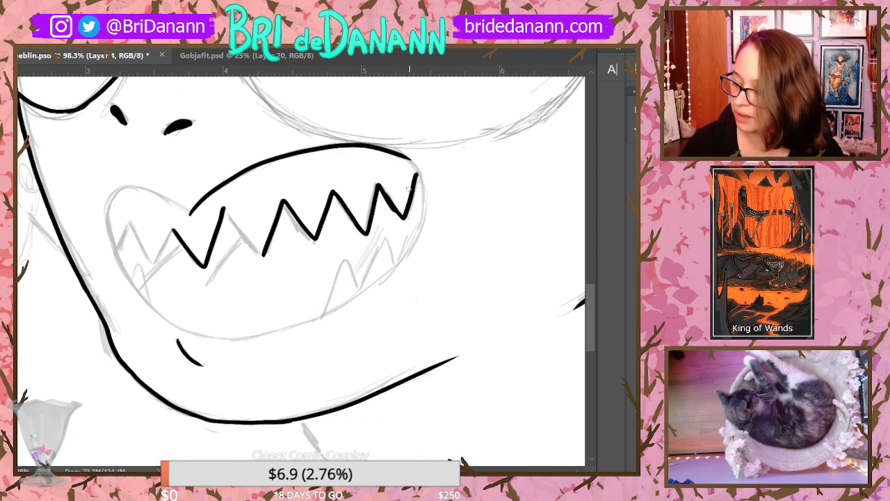
key("ctrl+z")
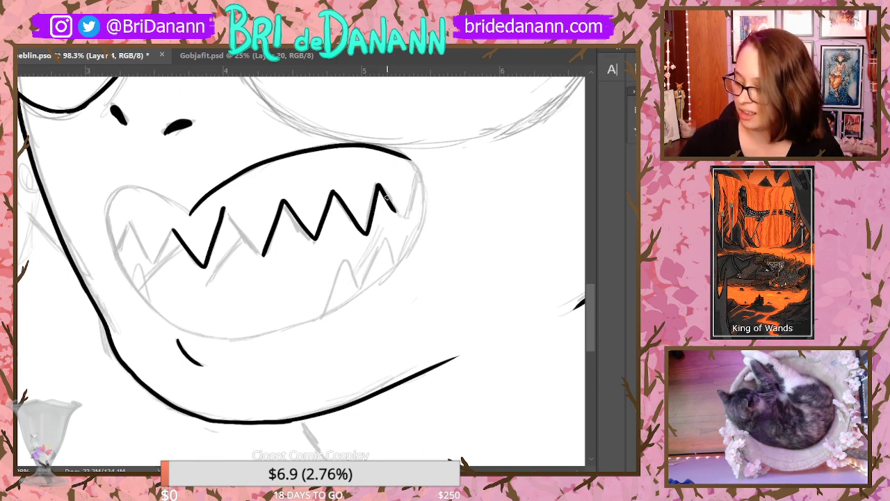
left_click_drag(396, 212, 421, 179)
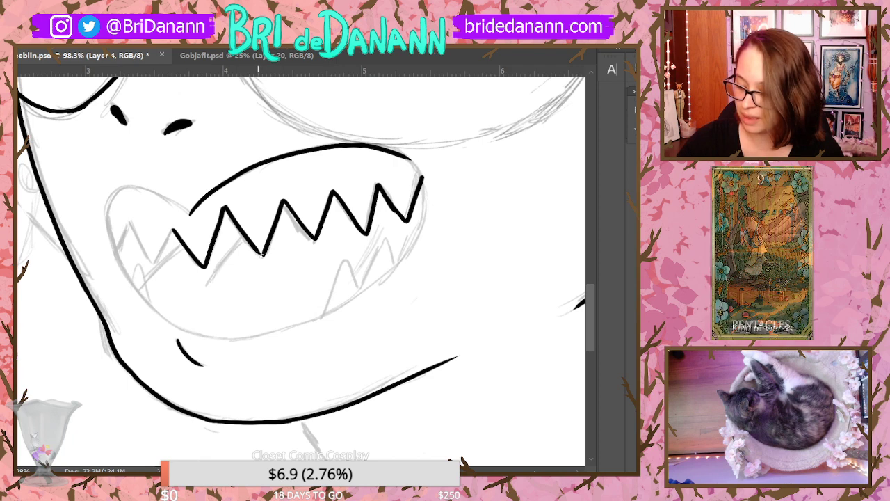
Ink the remaining upper teeth on the left and outline the mouth's left side up to the lip's central dip
mouse_move(117, 250)
left_mouse_down()
mouse_move(138, 236)
mouse_move(161, 256)
mouse_move(154, 261)
mouse_move(174, 230)
left_mouse_up()
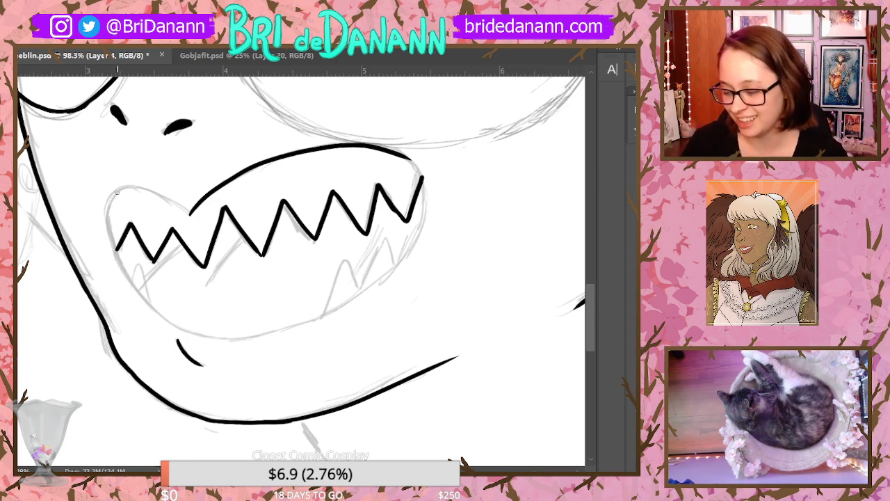
left_click_drag(117, 192, 134, 285)
mouse_move(112, 192)
left_mouse_down()
mouse_move(159, 195)
mouse_move(191, 213)
left_mouse_up()
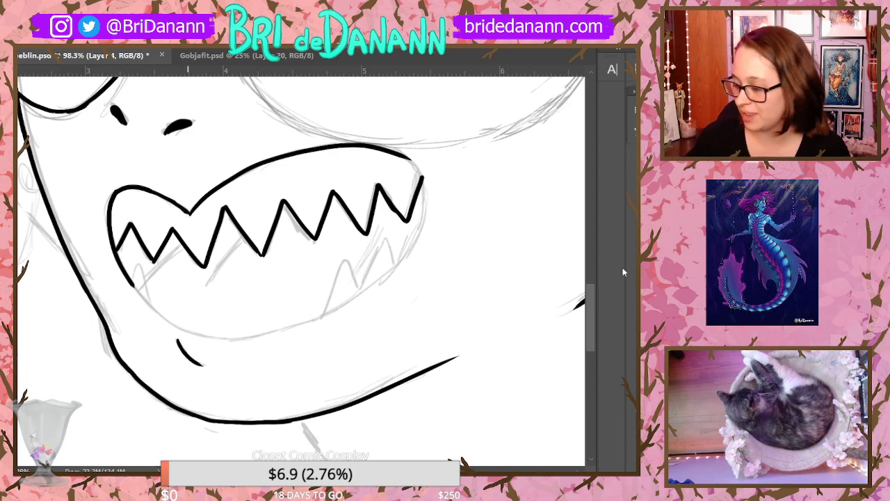
Ink the pointed lower teeth at the mouth's right side and the small single tooth at its left side
scroll(588, 278, "up", 15)
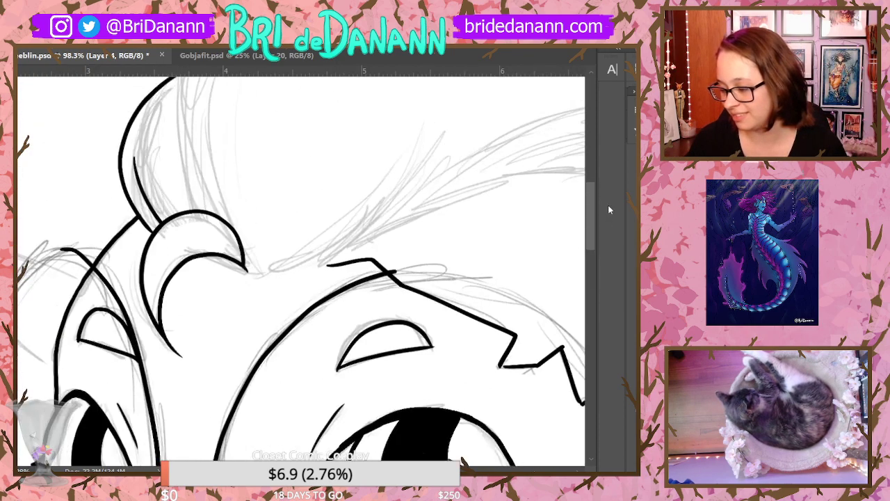
scroll(607, 205, "down", 15)
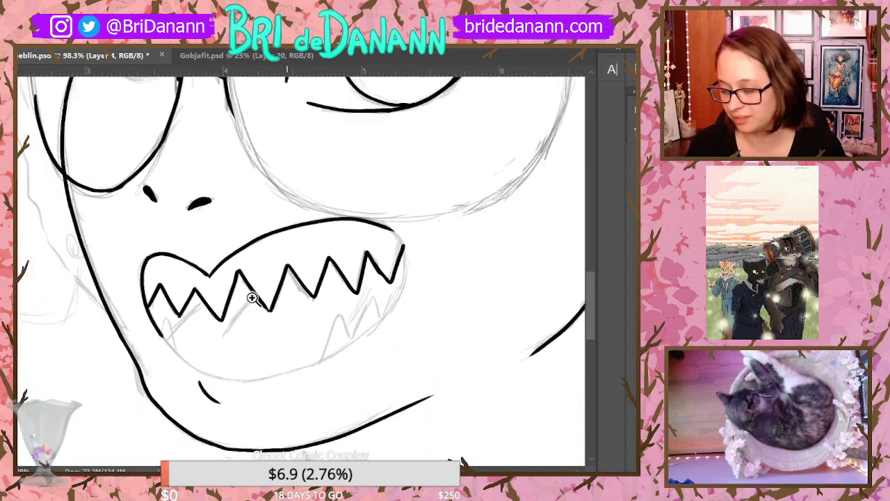
left_click_drag(253, 297, 217, 345)
left_click_drag(283, 330, 297, 281)
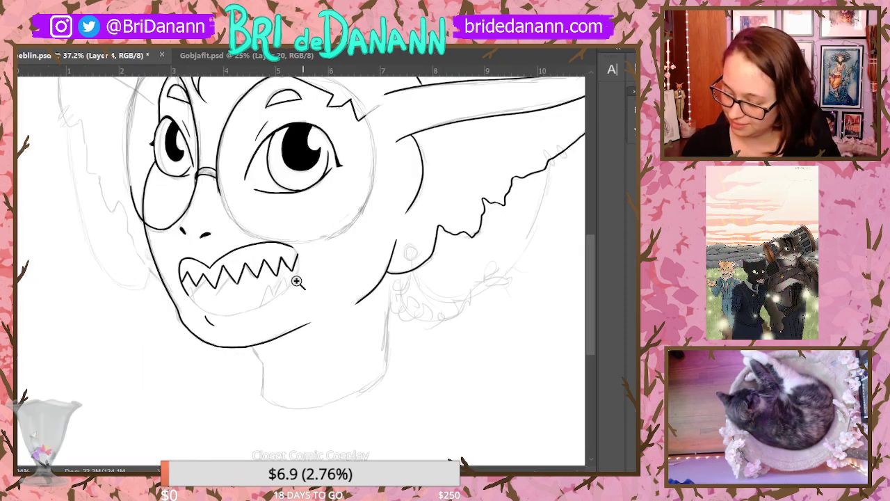
left_click_drag(232, 292, 263, 239)
left_click_drag(261, 324, 281, 282)
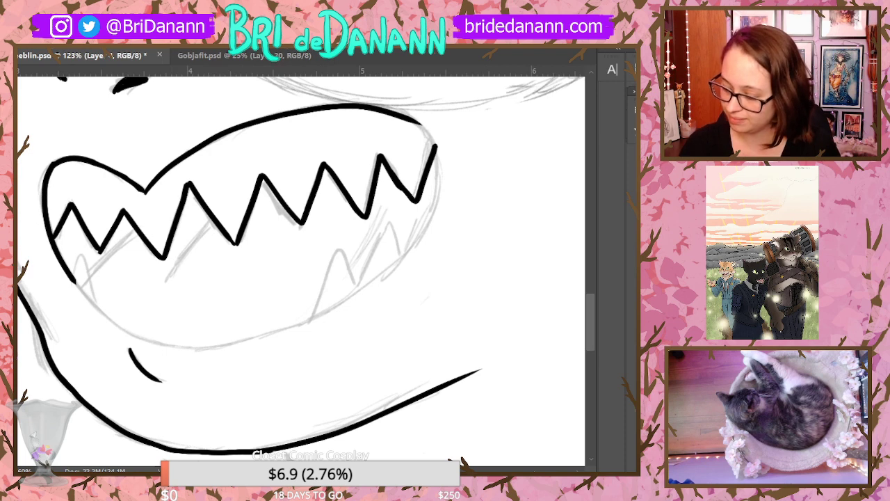
mouse_move(310, 317)
left_mouse_down()
mouse_move(345, 246)
mouse_move(370, 270)
mouse_move(363, 284)
mouse_move(386, 231)
mouse_move(401, 256)
mouse_move(426, 227)
left_mouse_up()
left_click_drag(73, 280, 93, 299)
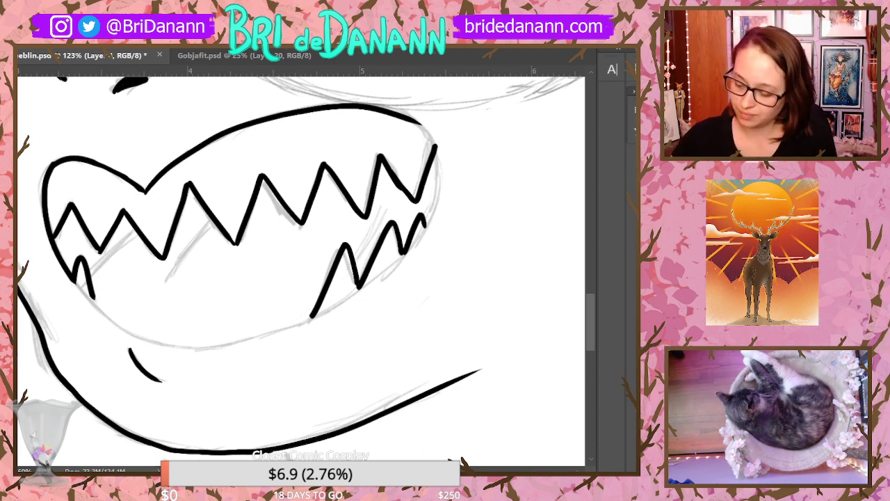
Ink the mouth's lower left edge from the small single tooth down toward the bottom lip
mouse_move(63, 264)
left_mouse_down()
mouse_move(113, 319)
mouse_move(146, 339)
left_mouse_up()
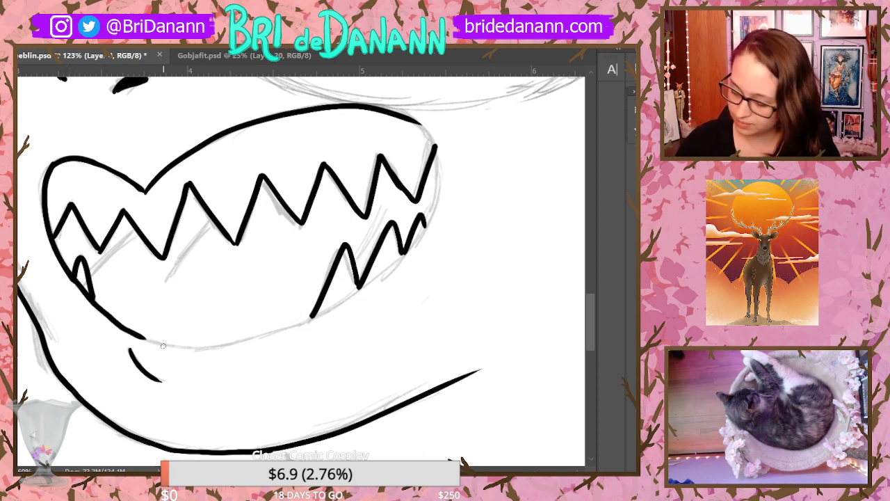
key("ctrl+z")
mouse_move(63, 264)
left_mouse_down()
mouse_move(97, 307)
mouse_move(143, 335)
left_mouse_up()
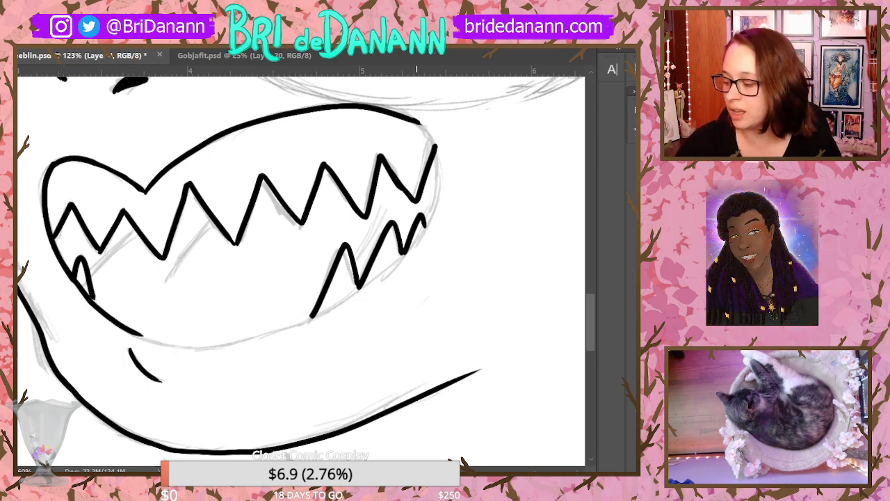
Ink the mouth's right corner and the lower lip line beneath the right teeth, joining it to the lower left edge
left_click_drag(418, 122, 432, 223)
mouse_move(300, 324)
left_mouse_down()
mouse_move(389, 271)
mouse_move(334, 307)
mouse_move(413, 241)
left_mouse_up()
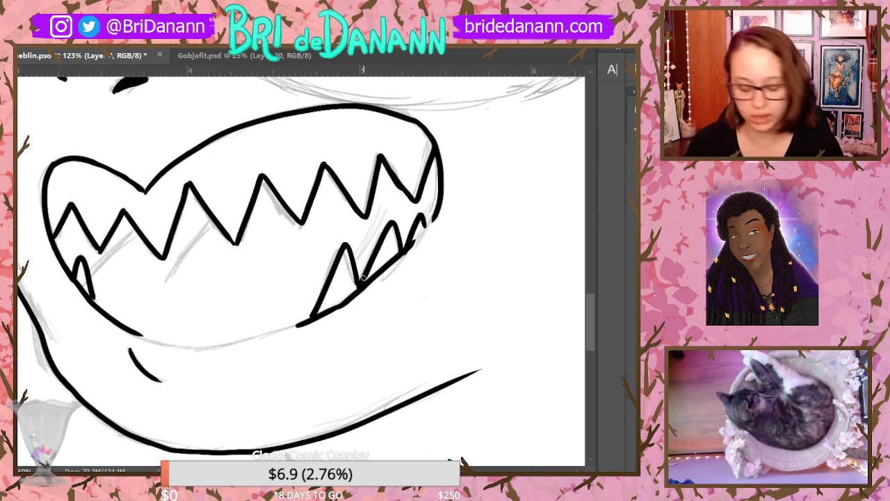
key("ctrl+z")
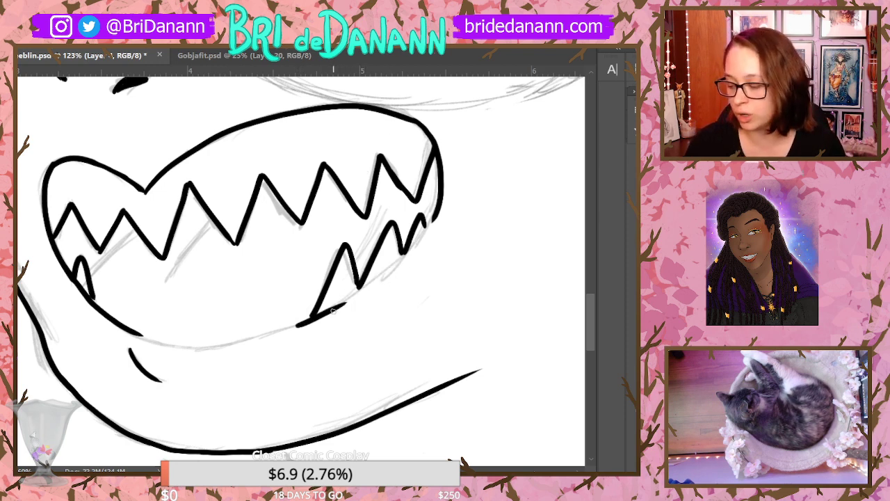
left_click_drag(335, 310, 412, 255)
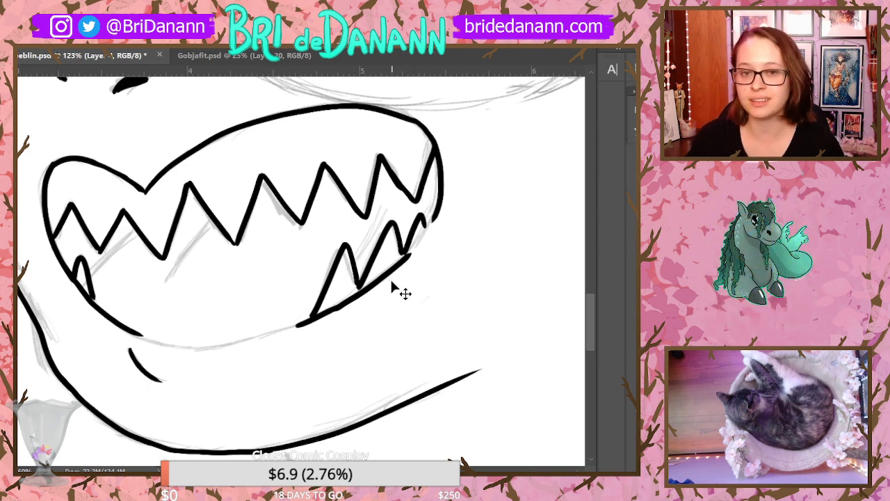
key("ctrl+z")
mouse_move(334, 310)
left_mouse_down()
mouse_move(402, 264)
mouse_move(432, 221)
left_mouse_up()
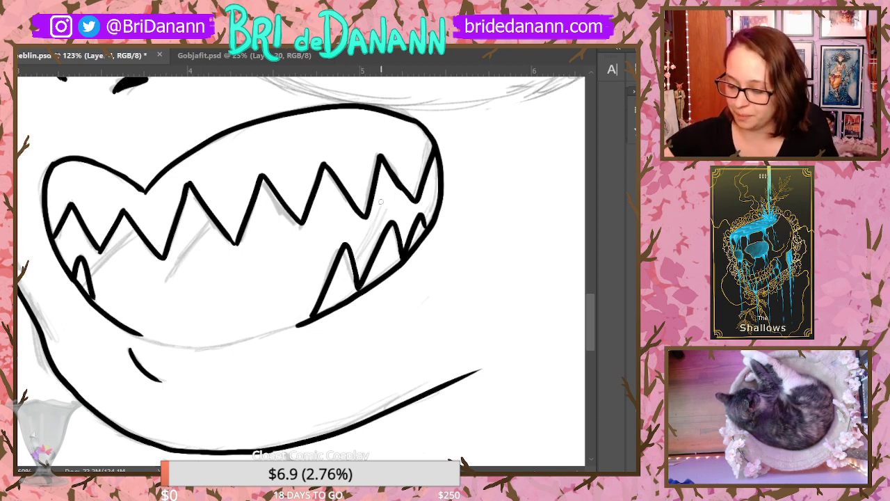
left_click_drag(132, 333, 207, 346)
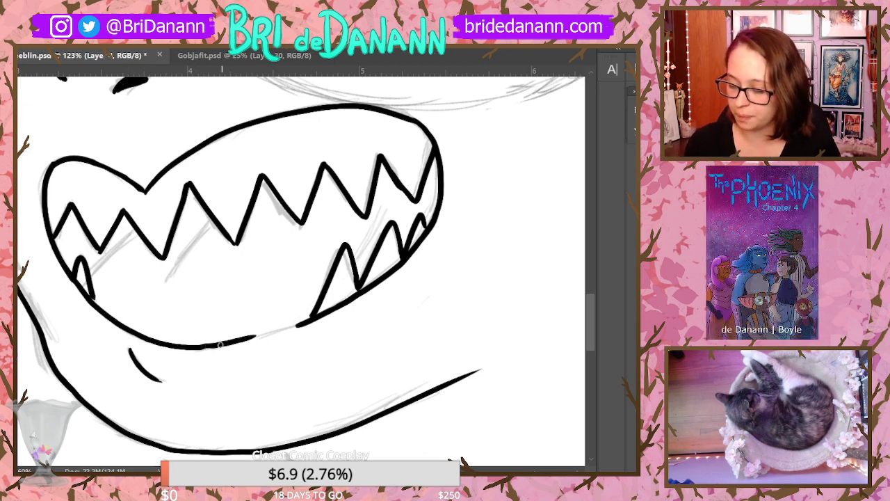
left_click_drag(203, 347, 320, 315)
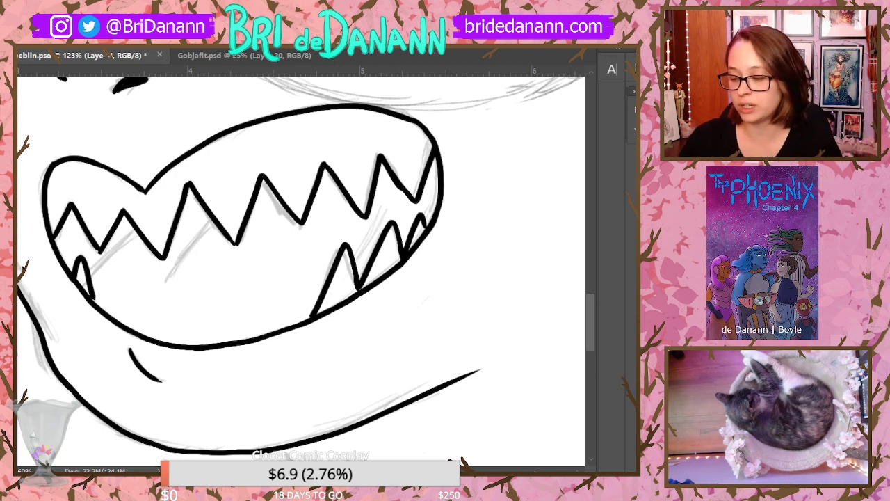
Ink short diagonal lines behind the upper teeth at the mouth's left side, near its middle and at its right side
left_click(25, 43)
left_click(34, 67)
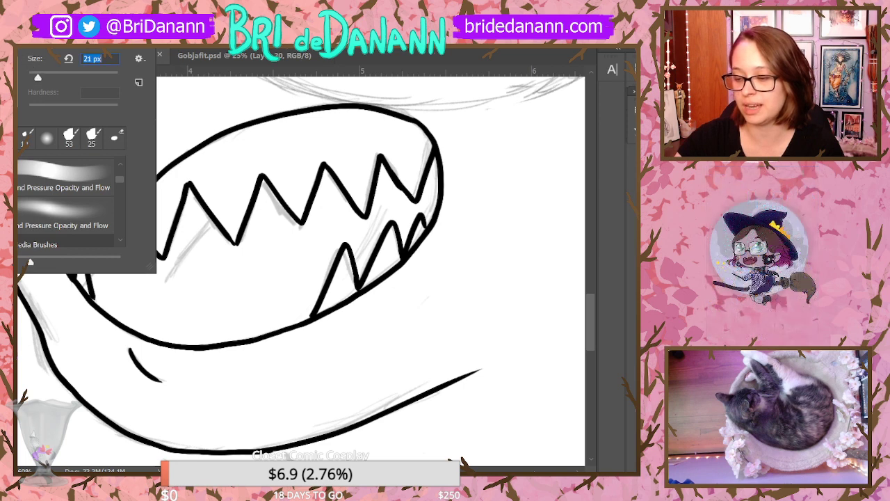
left_click(393, 189)
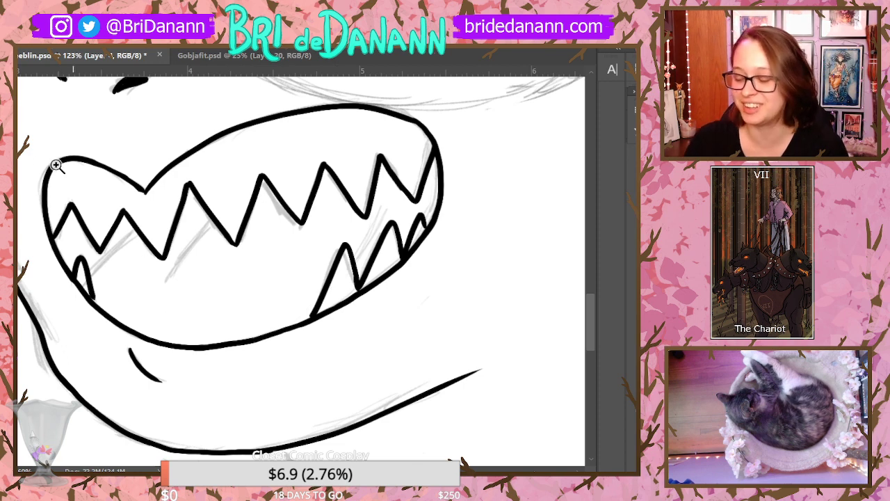
left_click_drag(89, 276, 131, 235)
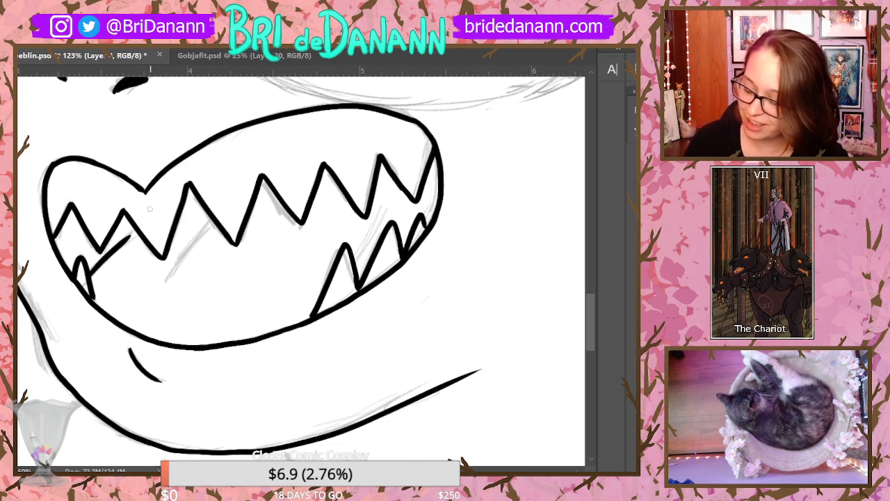
key("ctrl+z")
left_click_drag(90, 272, 132, 229)
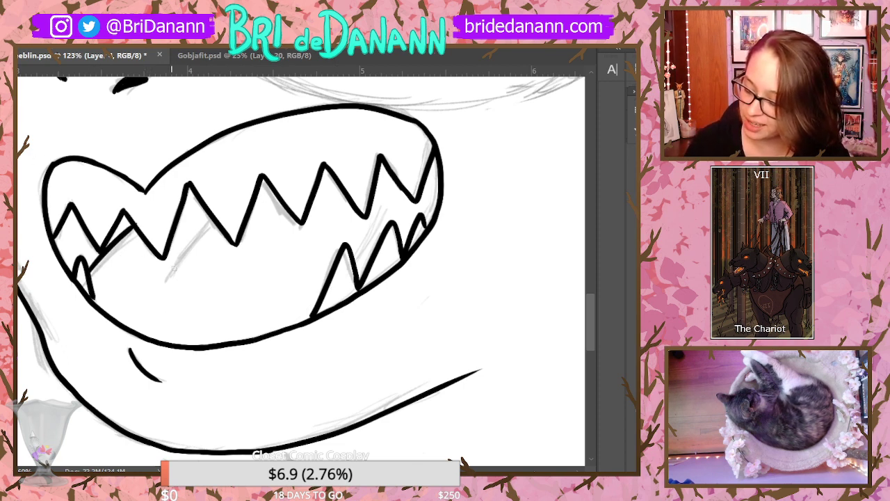
left_click_drag(213, 221, 172, 271)
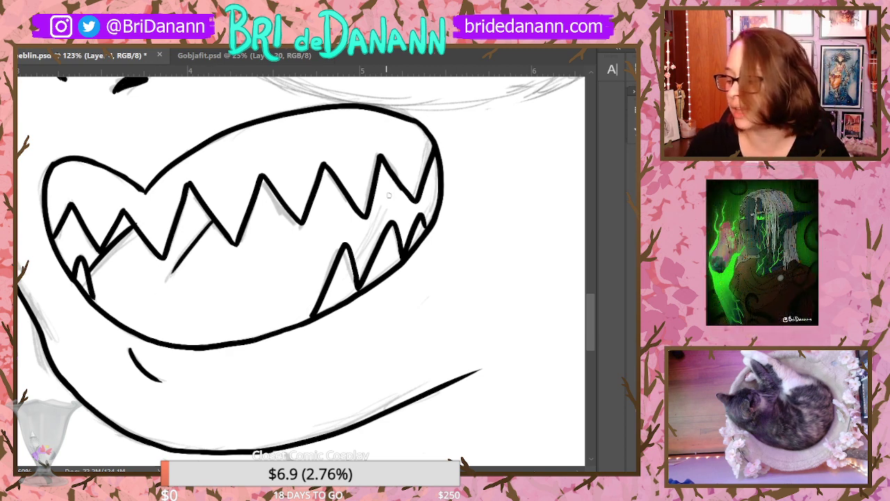
left_click_drag(388, 195, 358, 257)
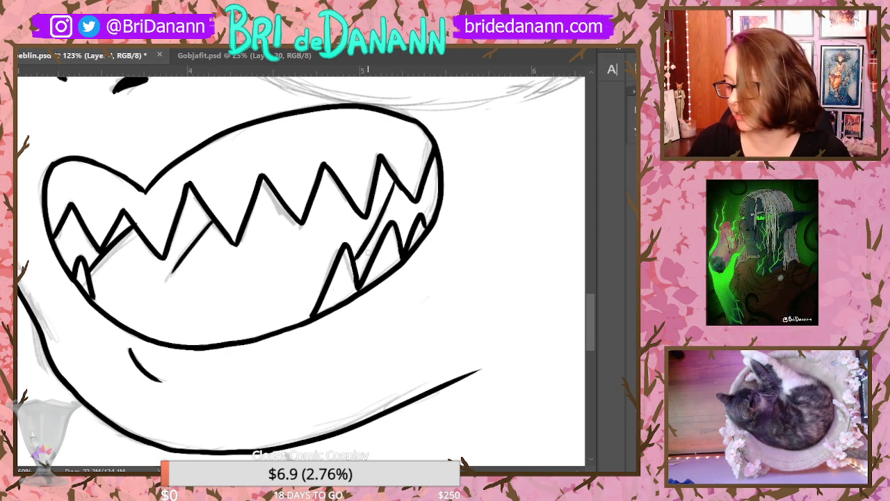
Ink the goblin's left-hand ear with its top edge, ragged outer edge and inner fold line
left_click_drag(233, 235, 177, 310)
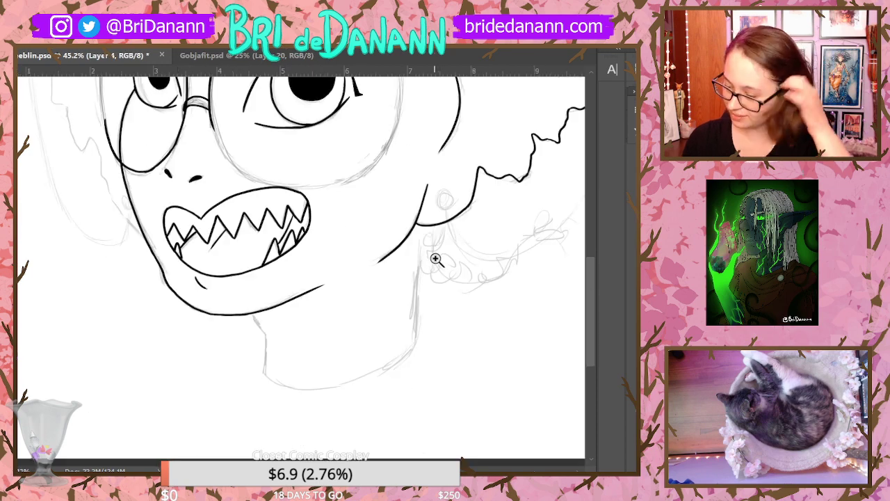
scroll(597, 265, "up", 3)
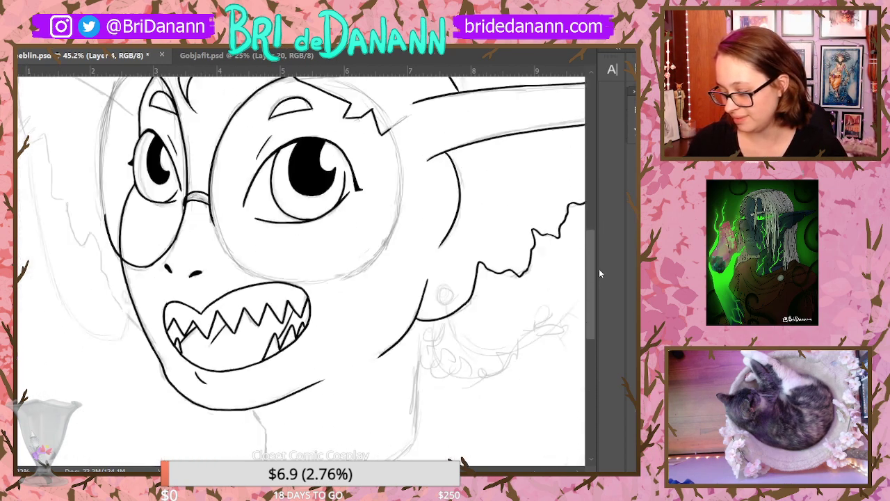
scroll(600, 265, "up", 1)
left_click_drag(476, 323, 453, 352)
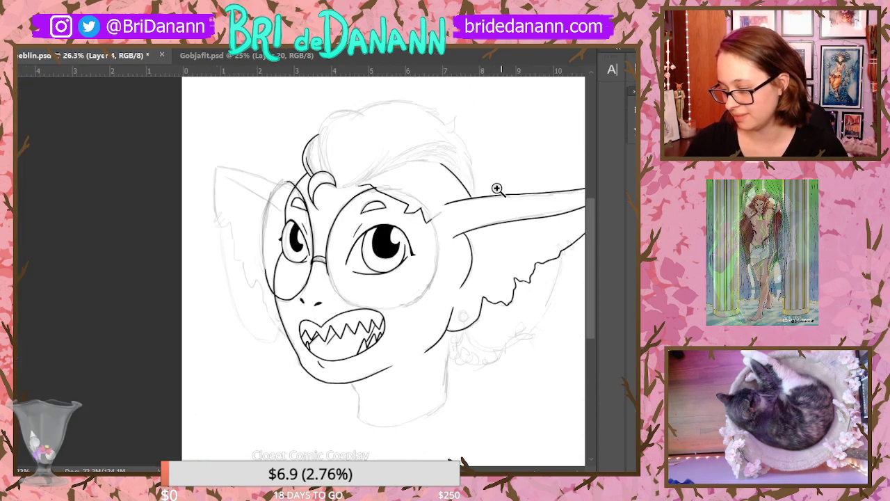
left_click_drag(496, 187, 529, 123)
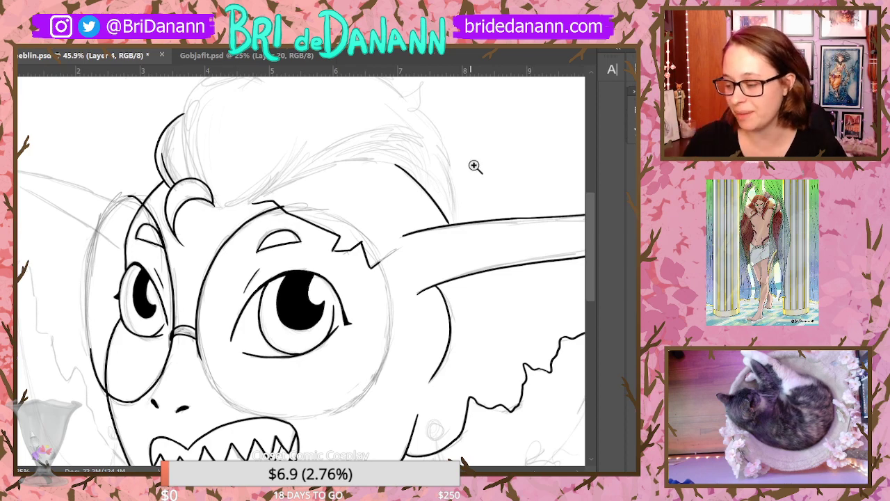
left_click_drag(474, 167, 441, 252)
left_click_drag(340, 164, 380, 150)
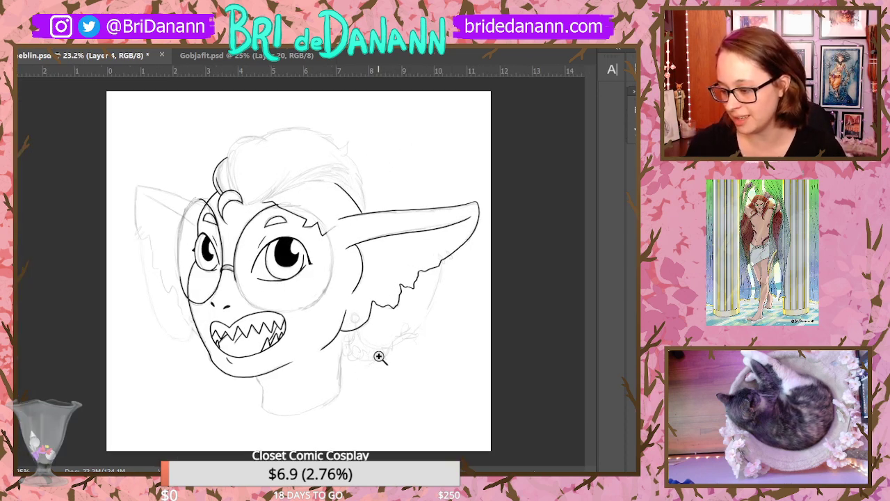
mouse_move(383, 353)
left_mouse_down()
mouse_move(370, 393)
mouse_move(374, 364)
left_mouse_up()
mouse_move(149, 194)
left_mouse_down()
mouse_move(154, 167)
mouse_move(84, 198)
mouse_move(44, 135)
mouse_move(103, 306)
mouse_move(111, 376)
mouse_move(151, 440)
left_mouse_up()
mouse_move(64, 145)
left_mouse_down()
mouse_move(167, 165)
mouse_move(234, 189)
left_mouse_up()
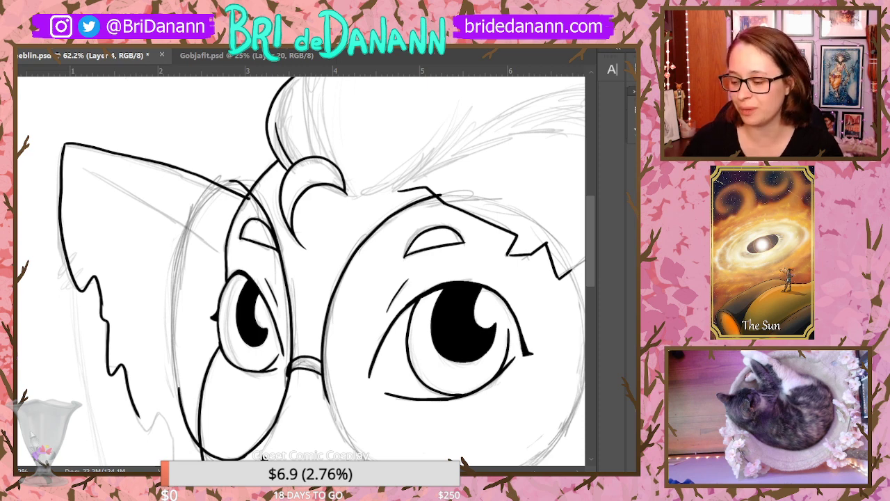
left_click_drag(83, 169, 228, 256)
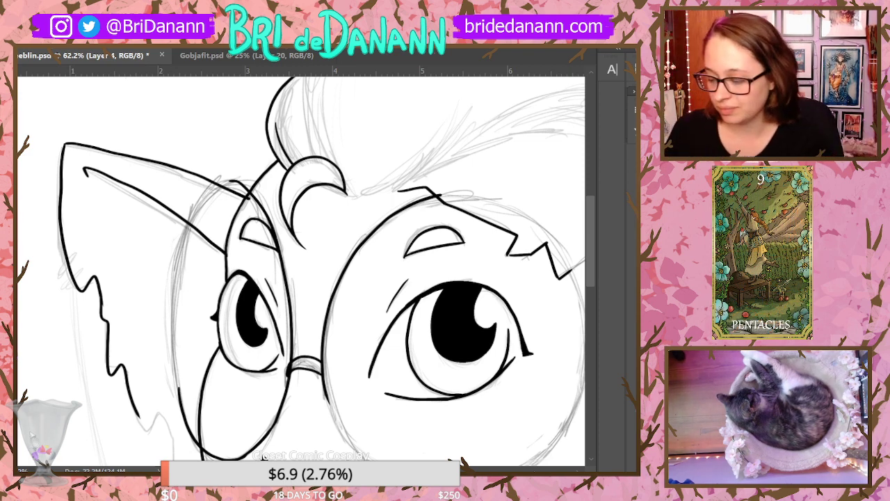
Continue the left-hand ear's ragged outer edge downward until it meets the side of the face
left_click_drag(591, 223, 590, 247)
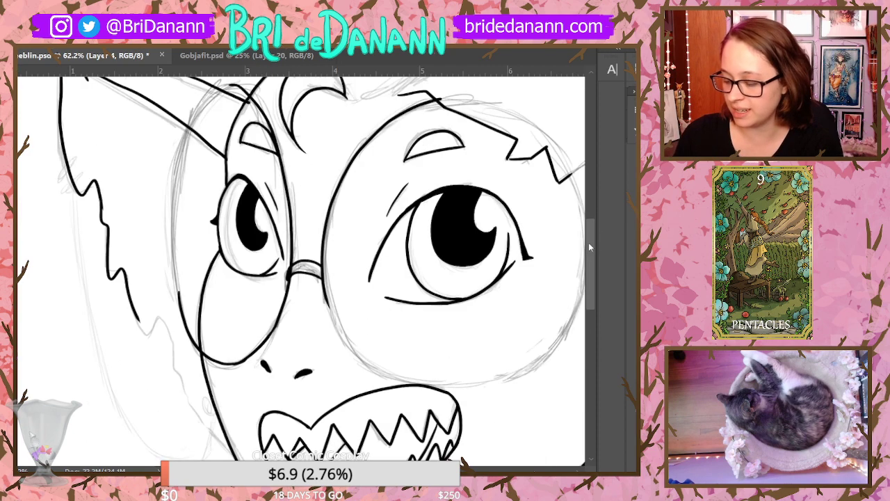
mouse_move(136, 316)
left_mouse_down()
mouse_move(161, 321)
mouse_move(171, 337)
mouse_move(189, 402)
left_mouse_up()
scroll(577, 298, "down", 3)
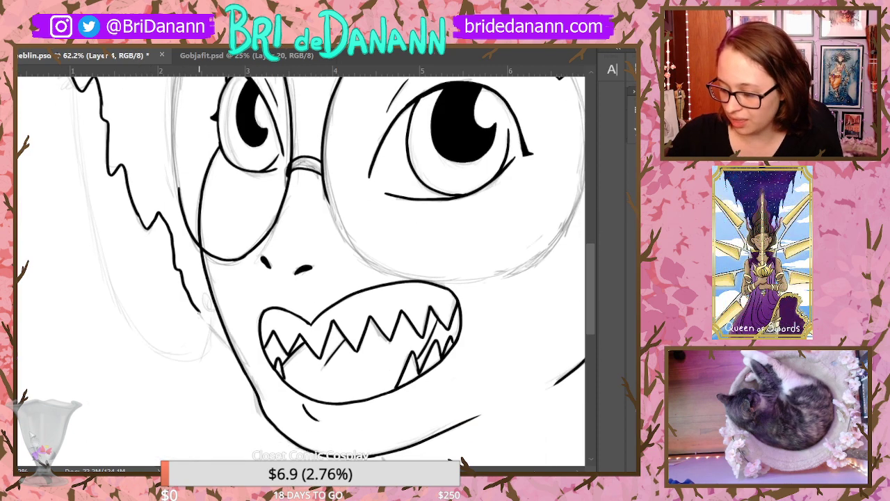
left_click_drag(199, 308, 232, 351)
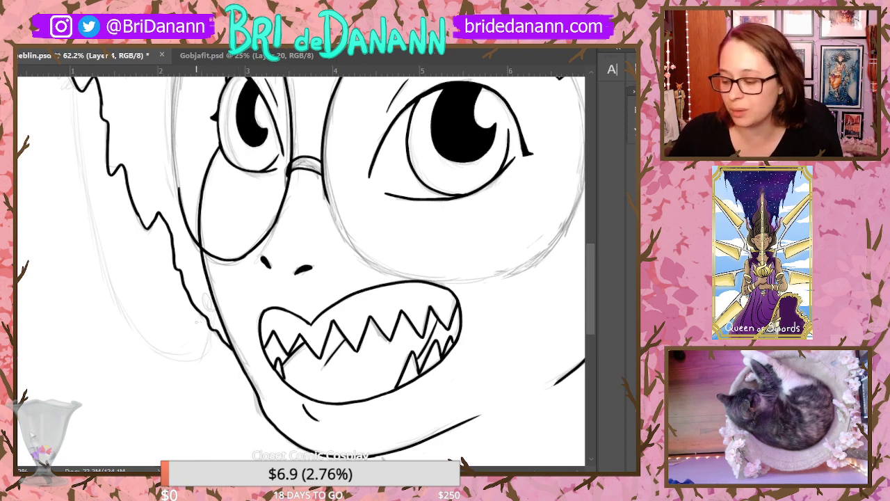
Ink both sides of the neck, from the chin on the left and from below the earlobe on the right
left_click_drag(593, 288, 593, 338)
mouse_move(380, 256)
left_mouse_down()
mouse_move(396, 276)
mouse_move(400, 327)
mouse_move(273, 351)
left_mouse_up()
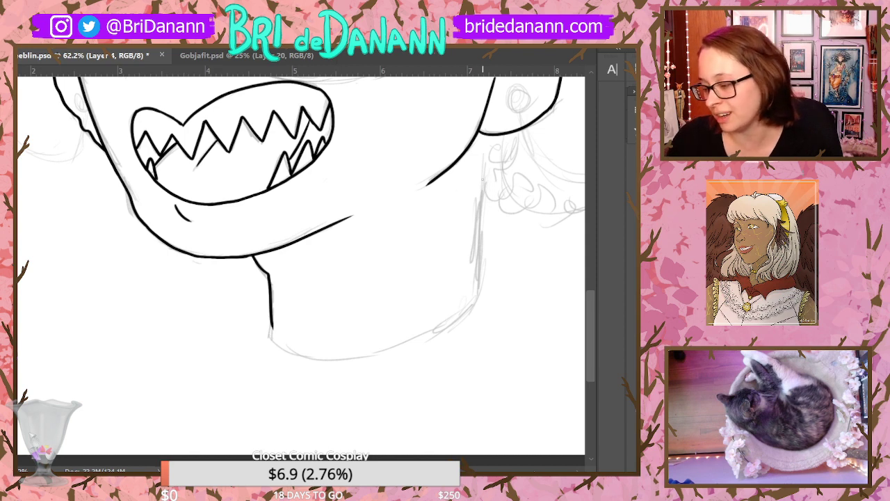
left_click_drag(489, 138, 478, 281)
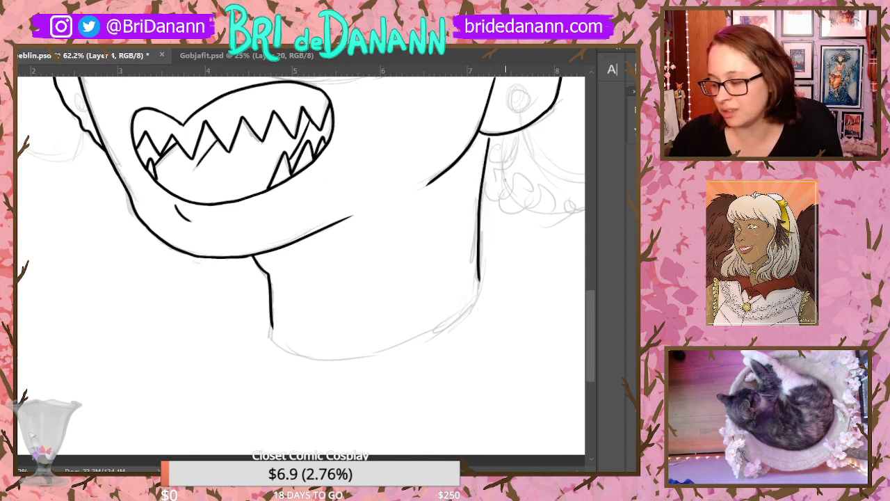
key("ctrl+z")
left_click_drag(491, 136, 479, 299)
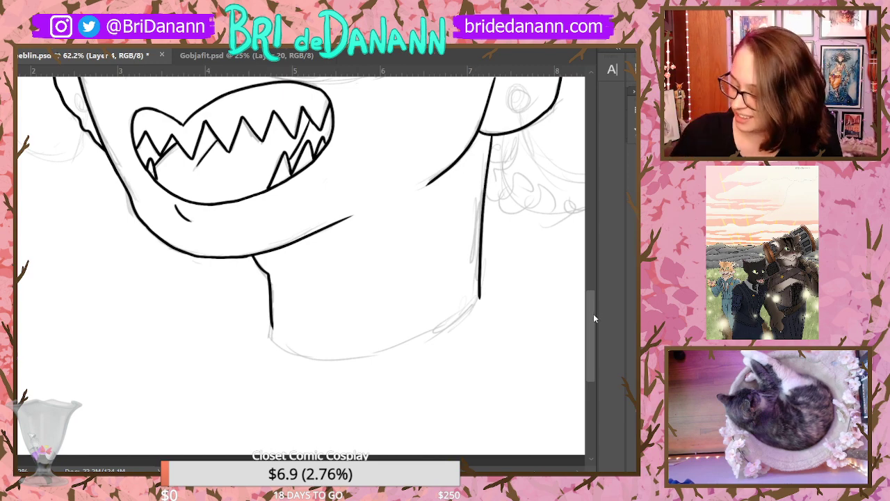
Ink the top and outer rim of the glasses' left lens down to the existing lower rim line
left_click_drag(593, 314, 592, 217)
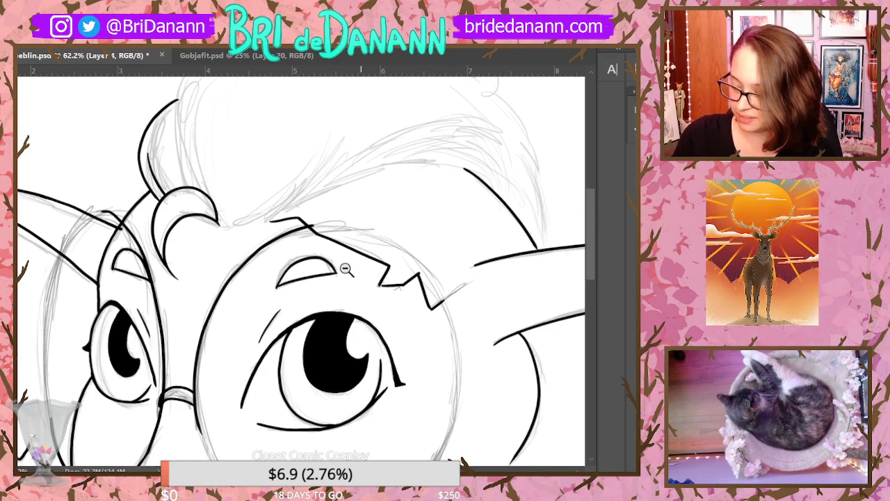
key("ctrl+0")
scroll(202, 256, "up", 3)
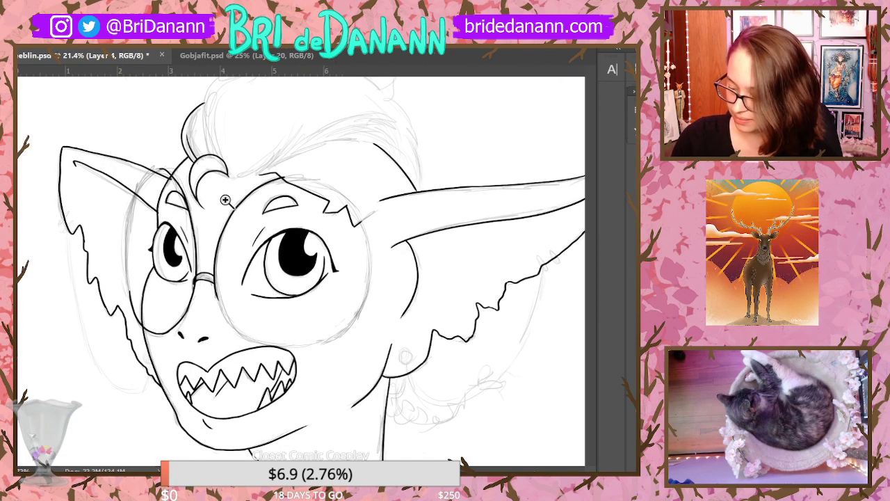
scroll(163, 205, "up", 2)
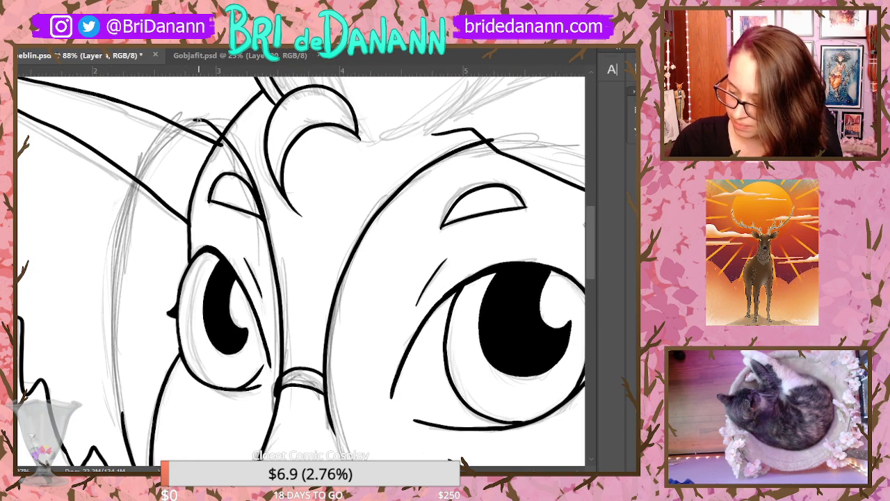
mouse_move(199, 120)
left_mouse_down()
mouse_move(180, 128)
mouse_move(131, 204)
mouse_move(113, 344)
mouse_move(122, 451)
left_mouse_up()
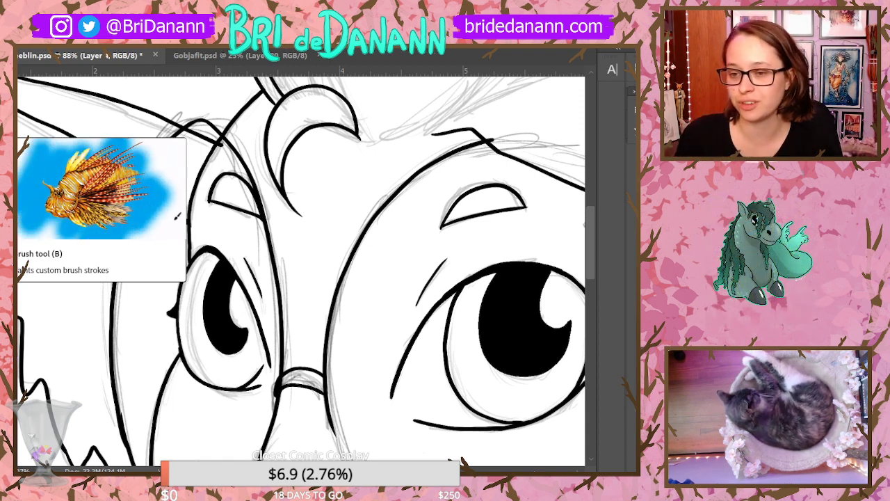
Ink the upper right rim of the glasses' right lens and the jagged sideburn between the lens and the ear
left_click_drag(285, 471, 365, 470)
mouse_move(342, 166)
left_mouse_down()
mouse_move(362, 179)
mouse_move(422, 292)
mouse_move(423, 351)
left_mouse_up()
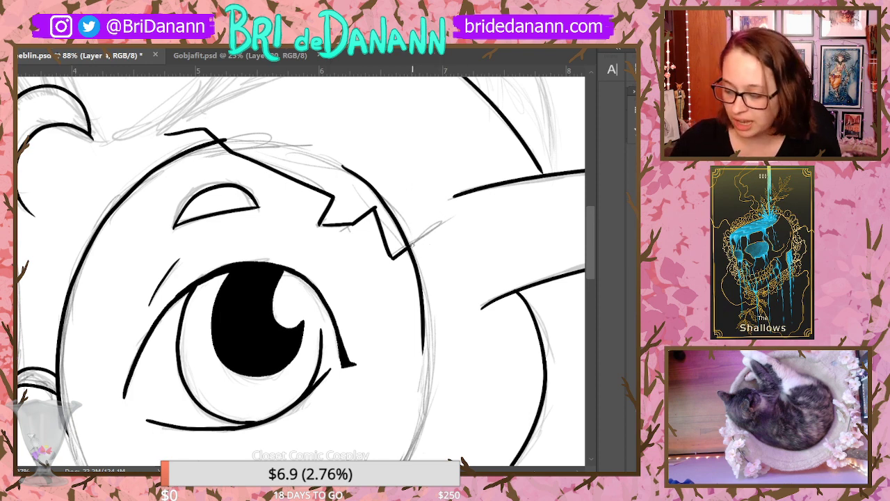
left_click_drag(410, 243, 440, 271)
left_click_drag(454, 173, 450, 273)
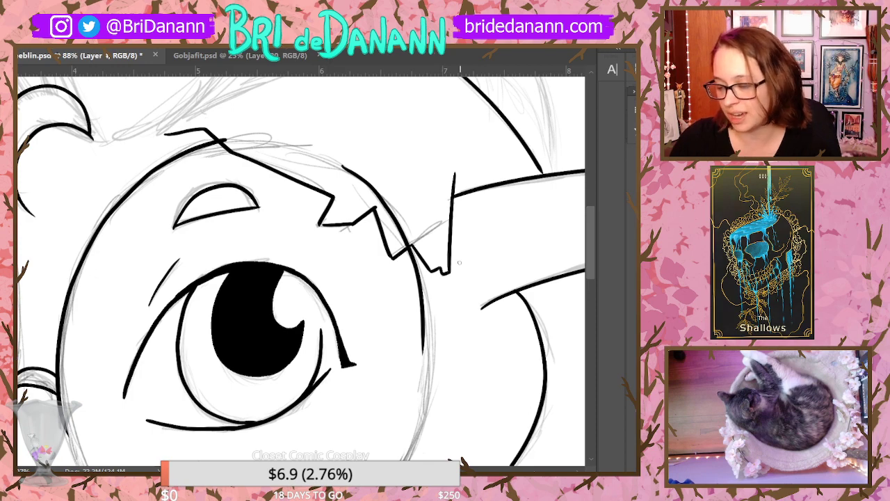
Ink the sides and bottom of the glasses' right lens, joining them into one continuous lower rim above the mouth
scroll(301, 271, "down", 5)
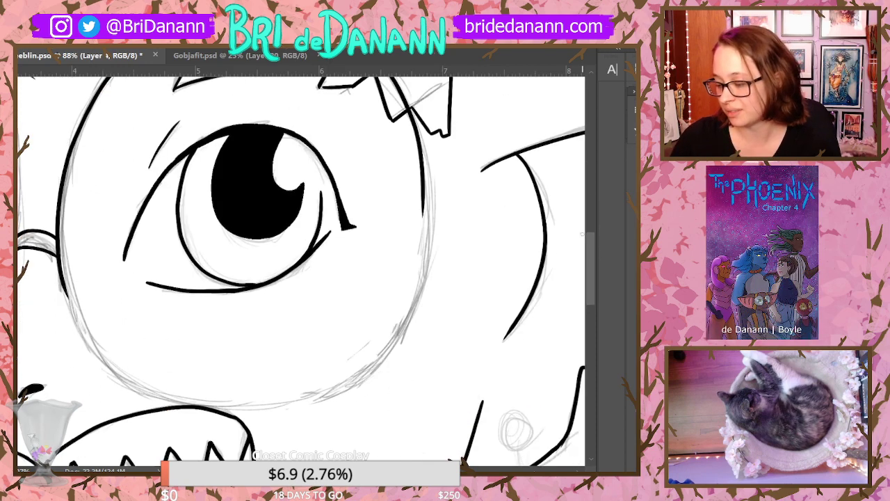
mouse_move(420, 142)
left_mouse_down()
mouse_move(415, 276)
mouse_move(400, 326)
mouse_move(356, 376)
left_mouse_up()
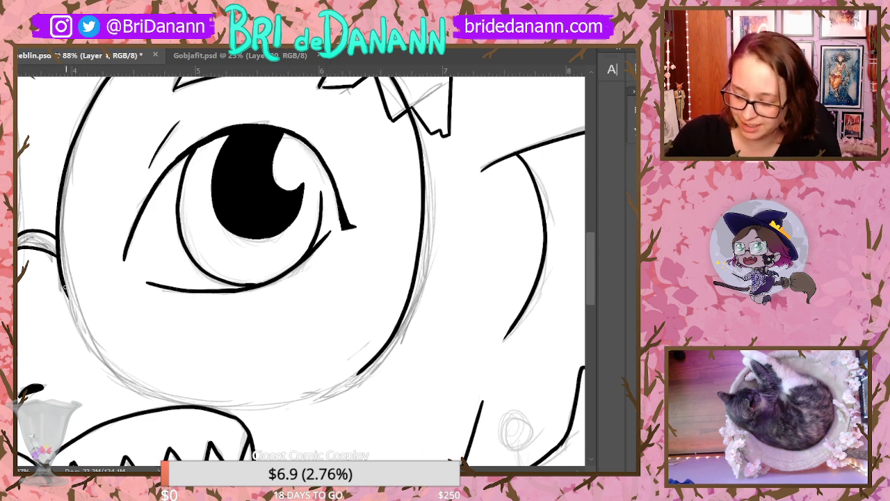
mouse_move(63, 280)
left_mouse_down()
mouse_move(120, 374)
mouse_move(195, 404)
left_mouse_up()
key("ctrl+z")
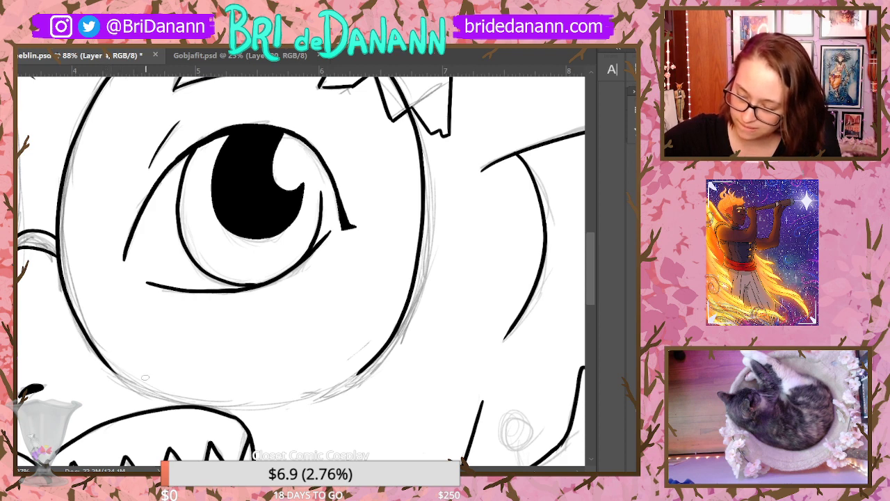
left_click_drag(109, 363, 195, 406)
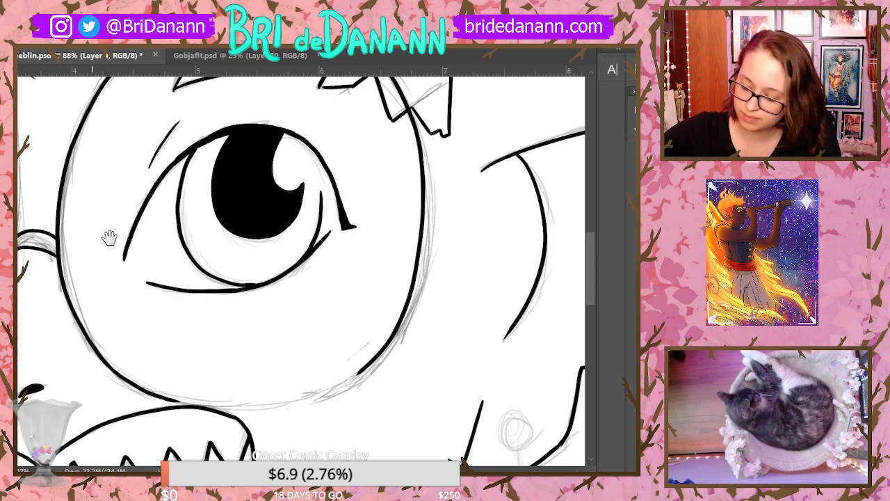
mouse_move(255, 303)
left_mouse_down()
mouse_move(235, 233)
mouse_move(183, 136)
left_mouse_up()
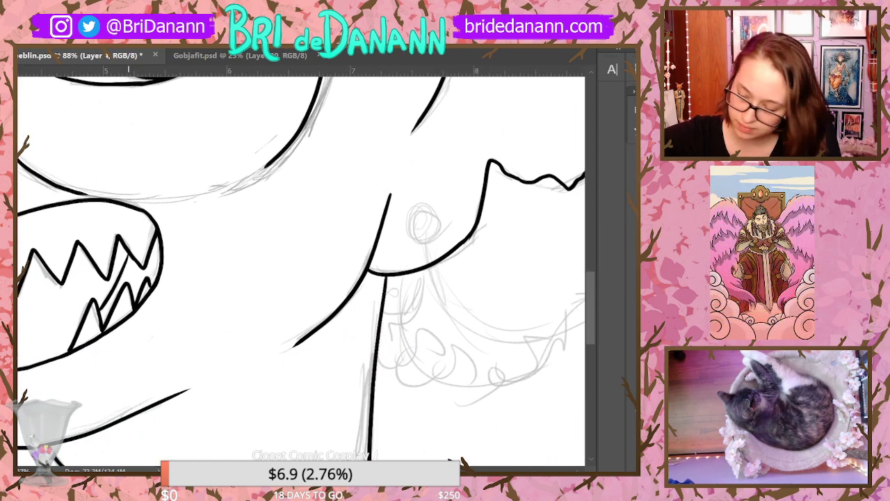
mouse_move(78, 193)
left_mouse_down()
mouse_move(207, 194)
mouse_move(274, 159)
left_mouse_up()
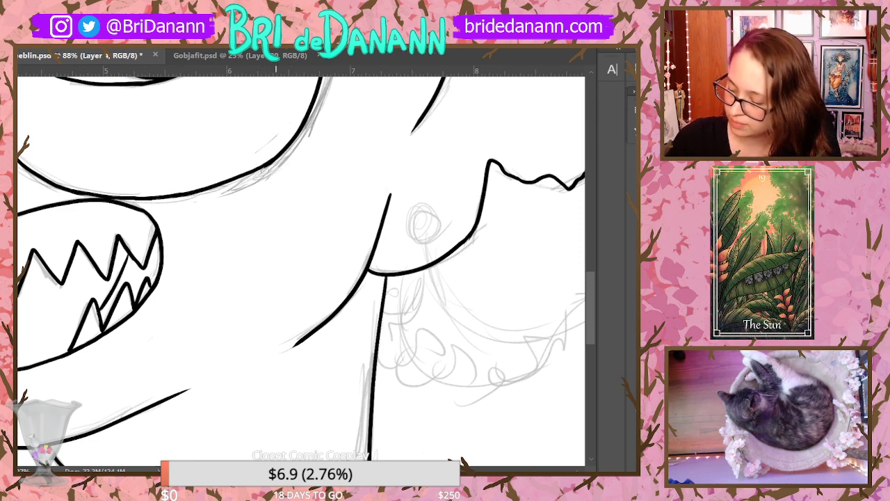
Close the gap in the top rim of the glasses' right lens with one smooth curve above the eyebrow
left_click_drag(587, 292, 595, 224)
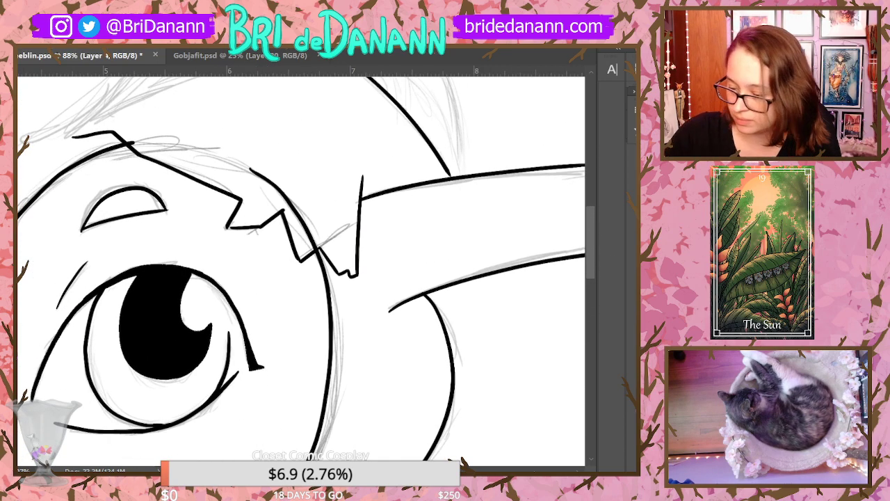
left_click_drag(130, 142, 186, 143)
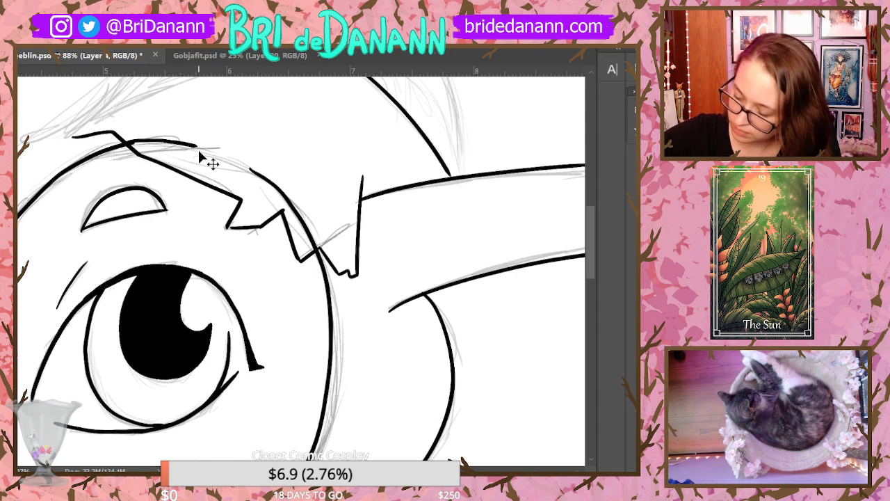
key("ctrl+z")
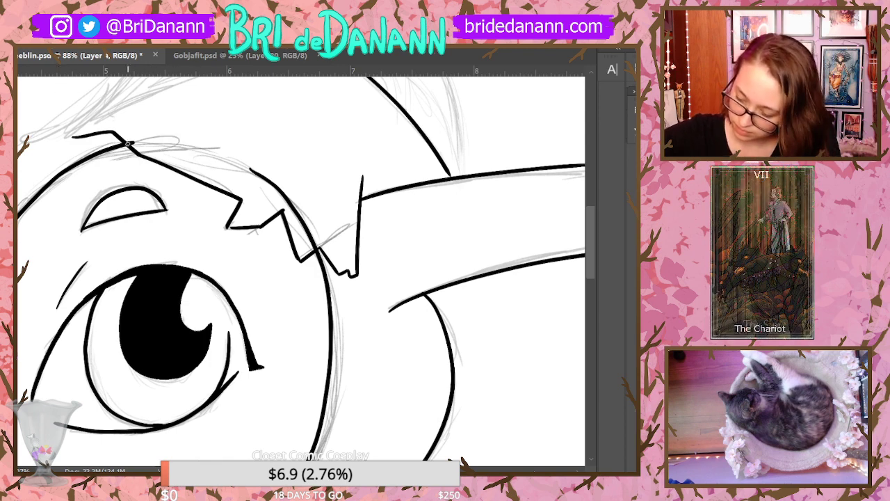
left_click_drag(128, 142, 210, 148)
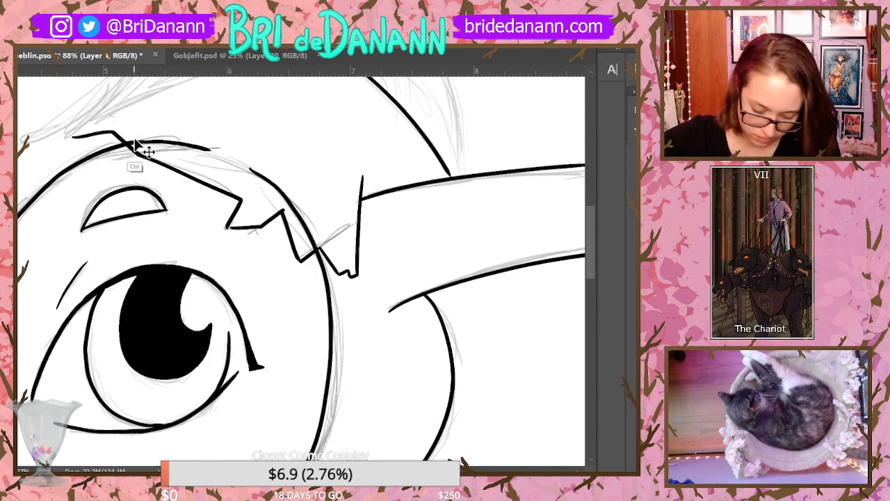
key("ctrl+z")
mouse_move(128, 143)
left_mouse_down()
mouse_move(221, 153)
mouse_move(281, 188)
left_mouse_up()
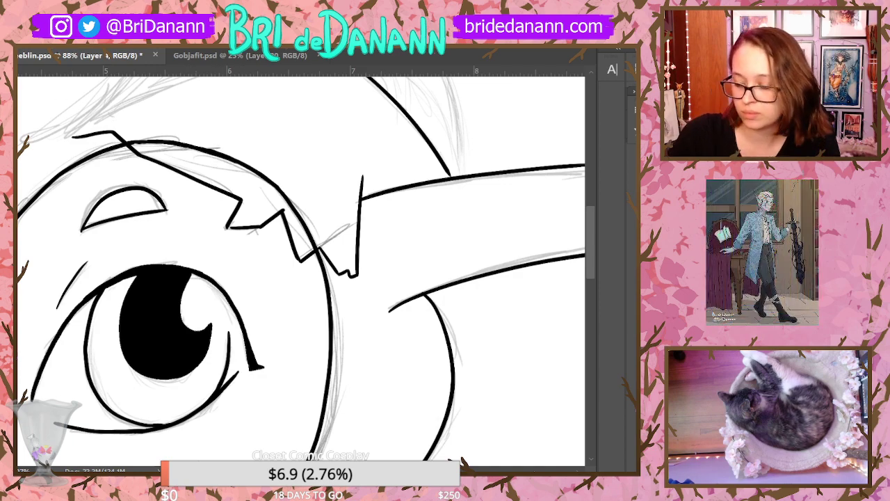
Ink the rounded front contour of the hair from the crown down to the forehead curl, with short strand lines inside
left_click_drag(223, 263, 181, 289)
left_click_drag(330, 312, 278, 341)
mouse_move(349, 328)
left_mouse_down()
mouse_move(308, 391)
mouse_move(321, 383)
left_mouse_up()
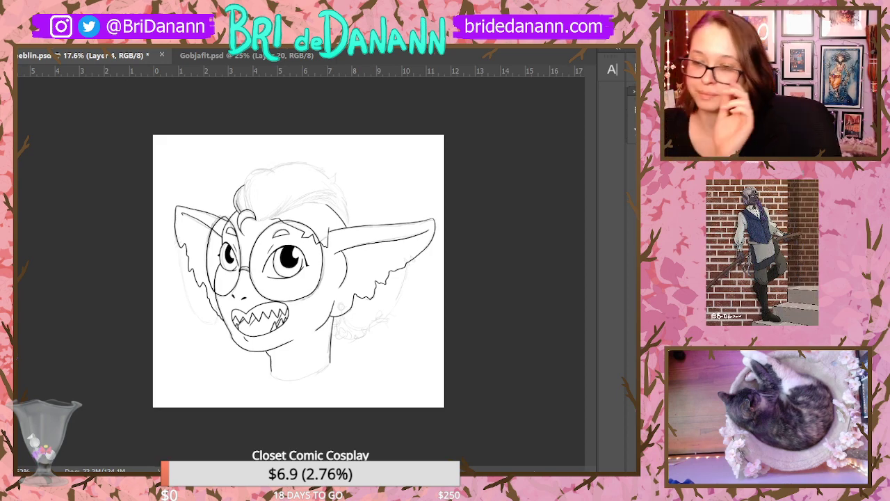
left_click_drag(314, 299, 346, 262)
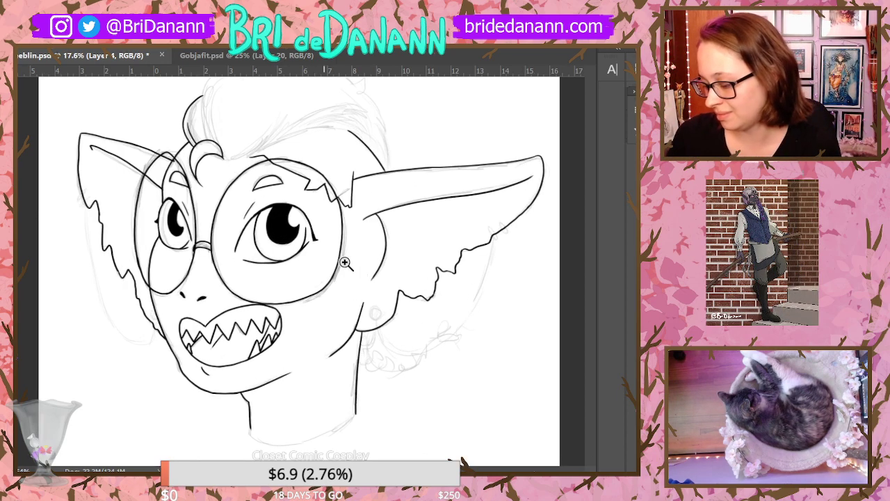
left_click_drag(486, 209, 461, 257)
left_click_drag(264, 179, 299, 120)
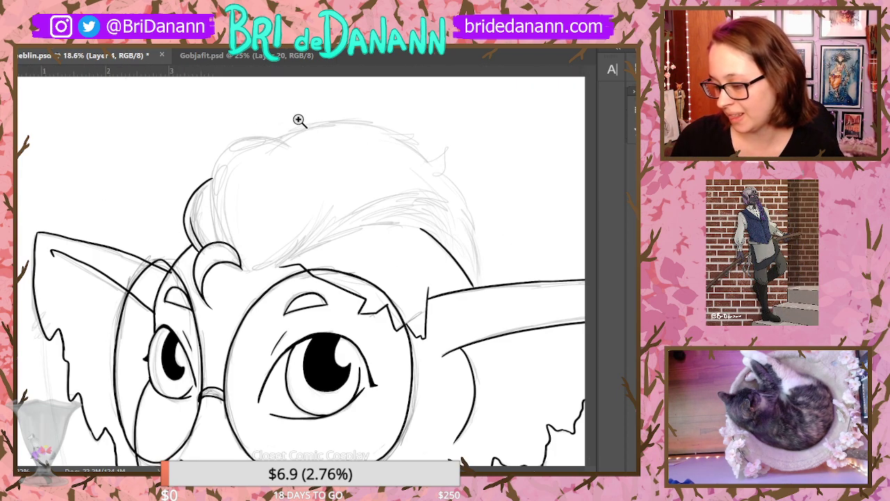
left_click_drag(225, 123, 241, 105)
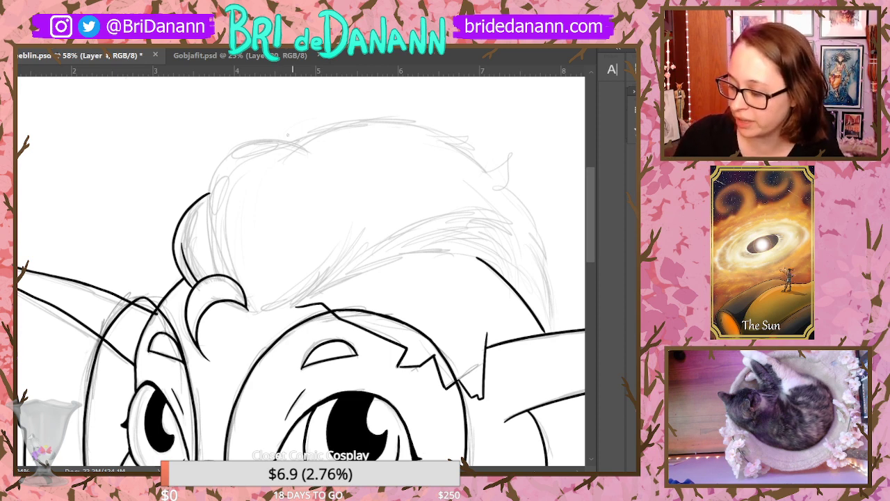
left_click_drag(287, 141, 212, 254)
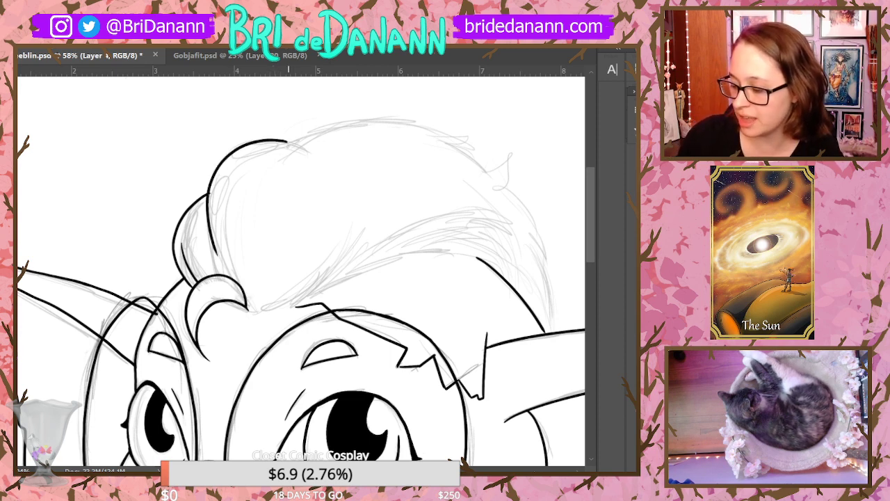
key("ctrl+z")
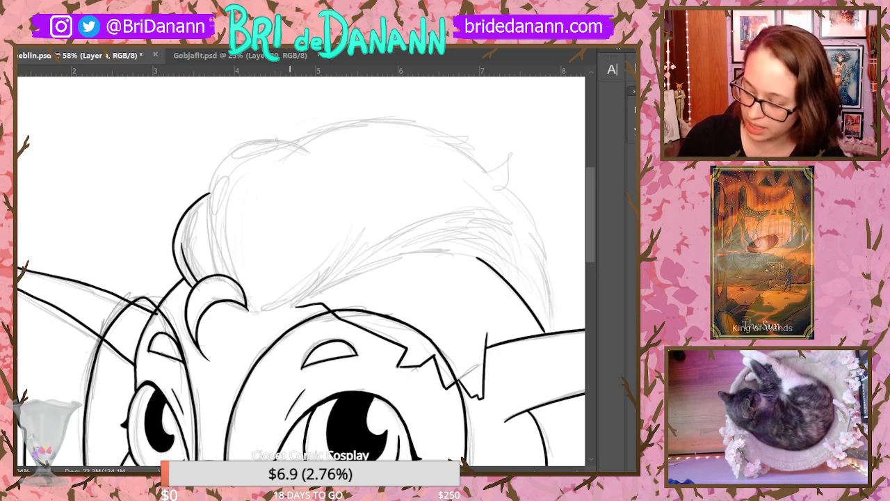
left_click_drag(289, 142, 215, 254)
key("ctrl+z")
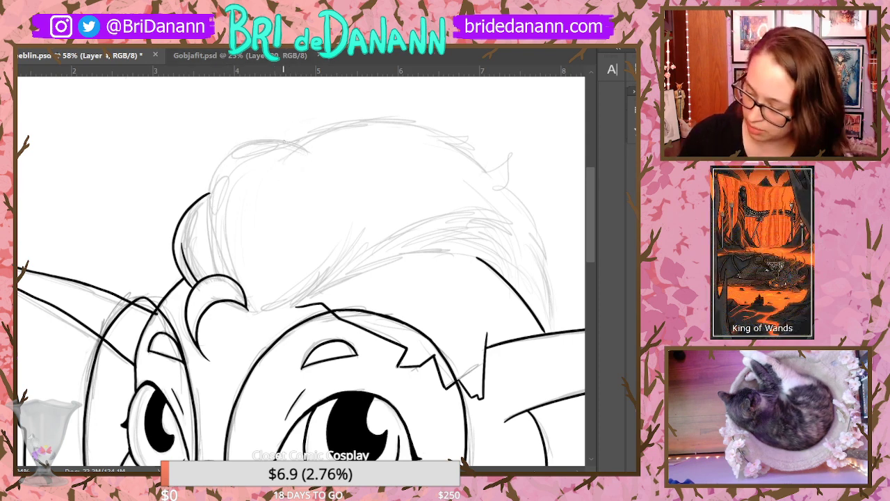
left_click_drag(288, 141, 210, 263)
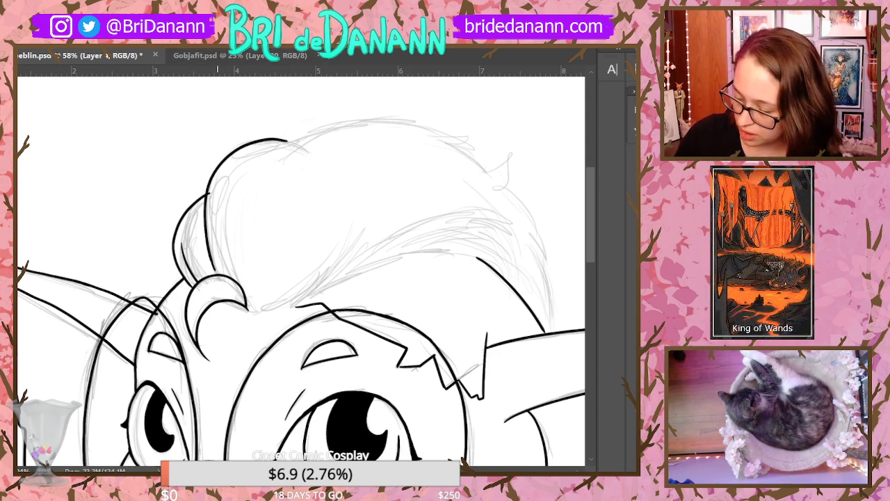
left_click_drag(215, 226, 228, 274)
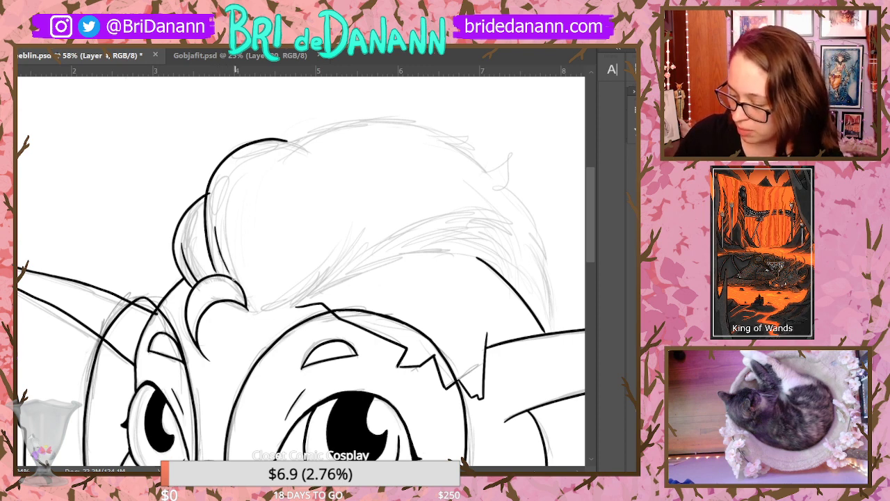
Ink the underside of the swept-back hair along the forehead and its top outline across the crown
mouse_move(249, 310)
left_mouse_down()
mouse_move(328, 274)
mouse_move(363, 230)
left_mouse_up()
left_click_drag(456, 264, 444, 260)
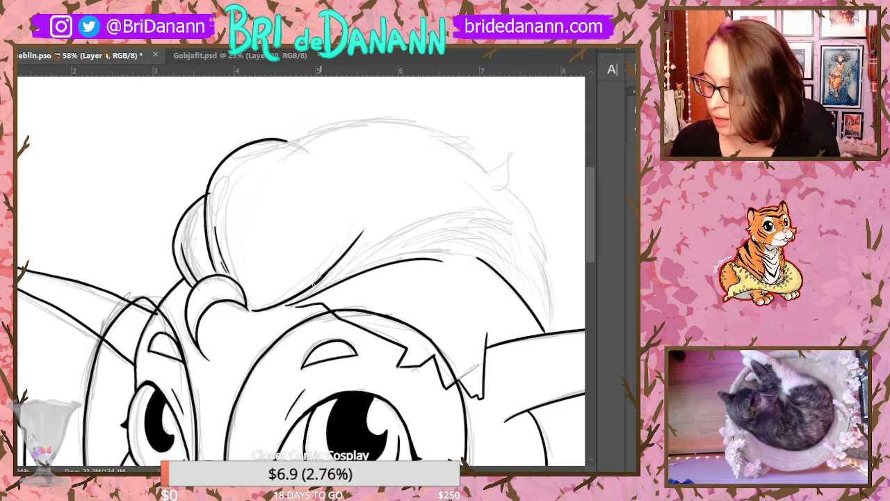
left_click_drag(248, 150, 398, 125)
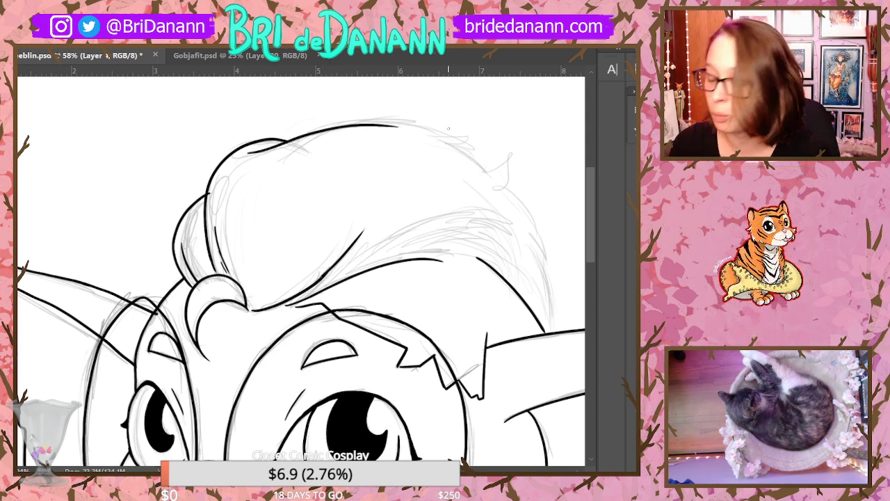
Ink the small pointed flick at the back of the hair and the outer back contour down to the right-hand ear
mouse_move(479, 166)
left_mouse_down()
mouse_move(503, 183)
mouse_move(549, 256)
left_mouse_up()
left_click_drag(519, 212, 549, 308)
key("ctrl+z")
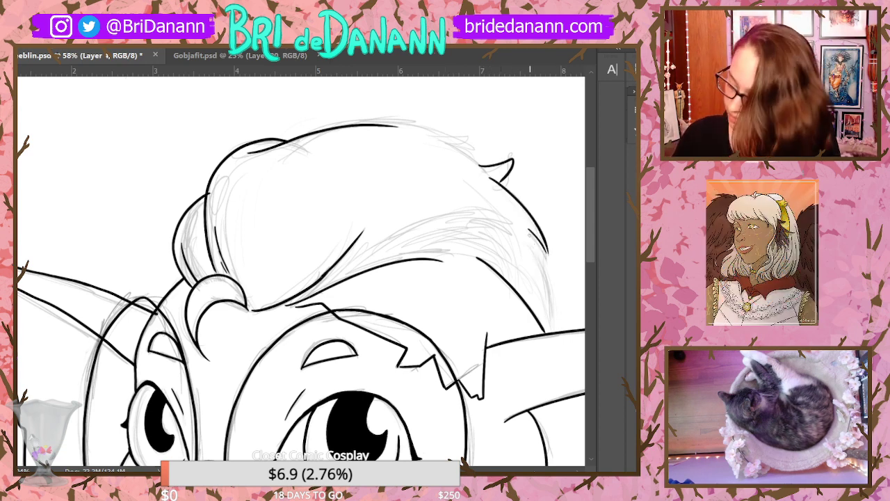
left_click_drag(520, 216, 555, 331)
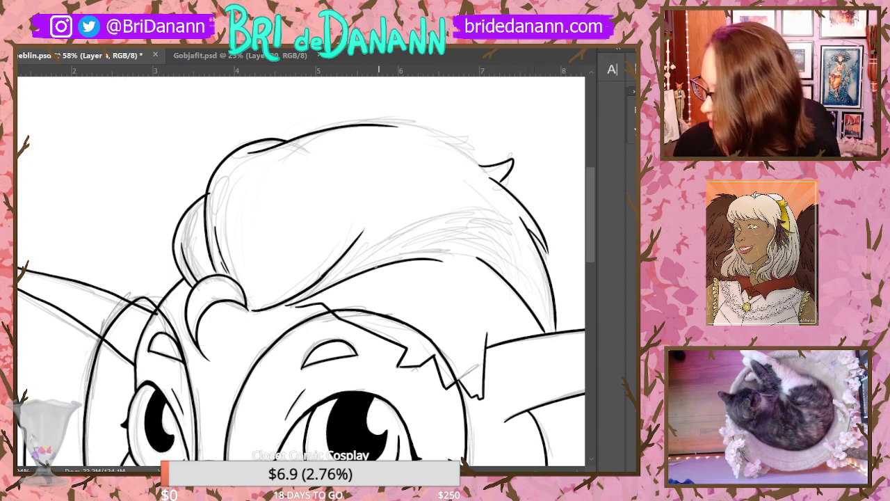
Ink the long swept-back strands and jagged hairline above the shaved side, curving them down toward the right-hand ear
left_click_drag(329, 287, 498, 252)
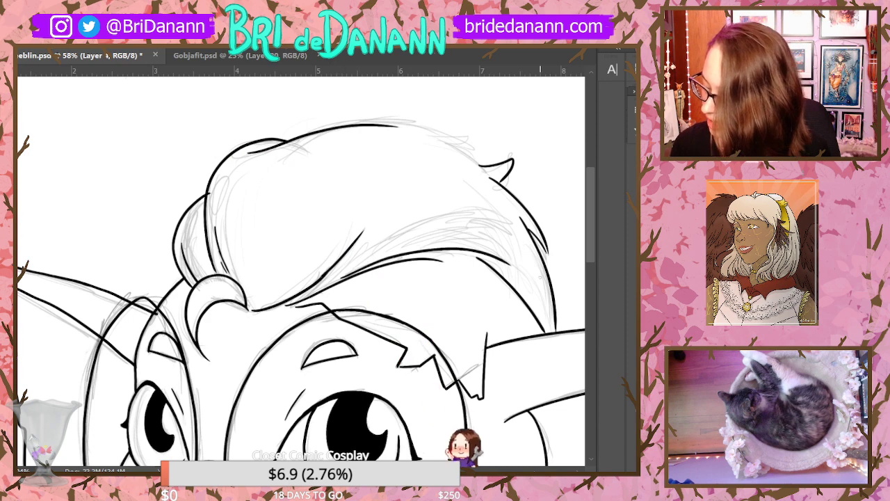
left_click_drag(439, 259, 470, 265)
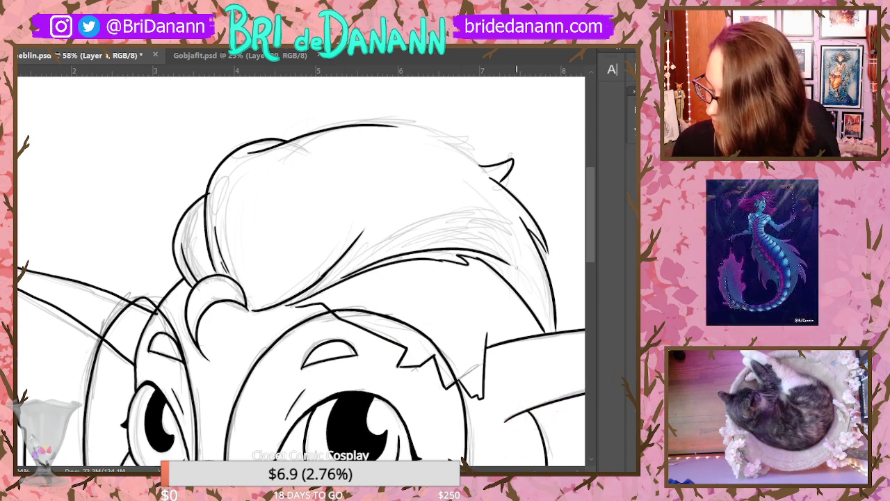
left_click_drag(317, 290, 487, 228)
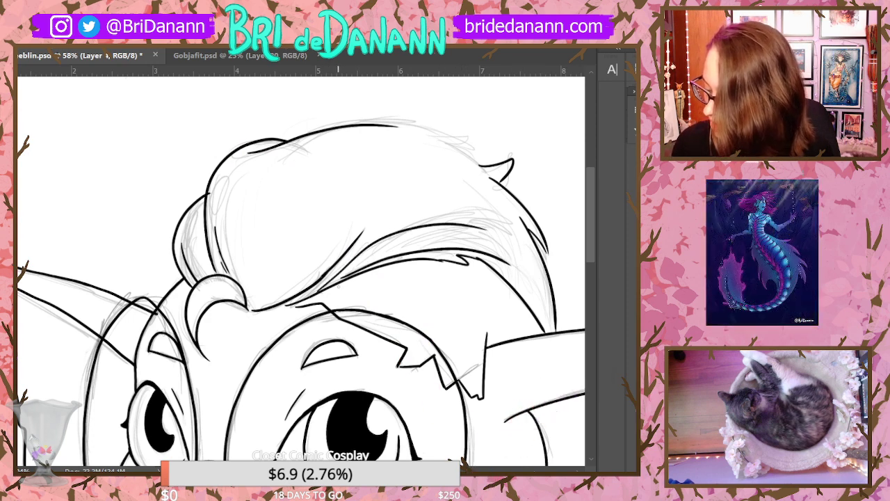
key("ctrl+z")
left_click_drag(326, 284, 511, 216)
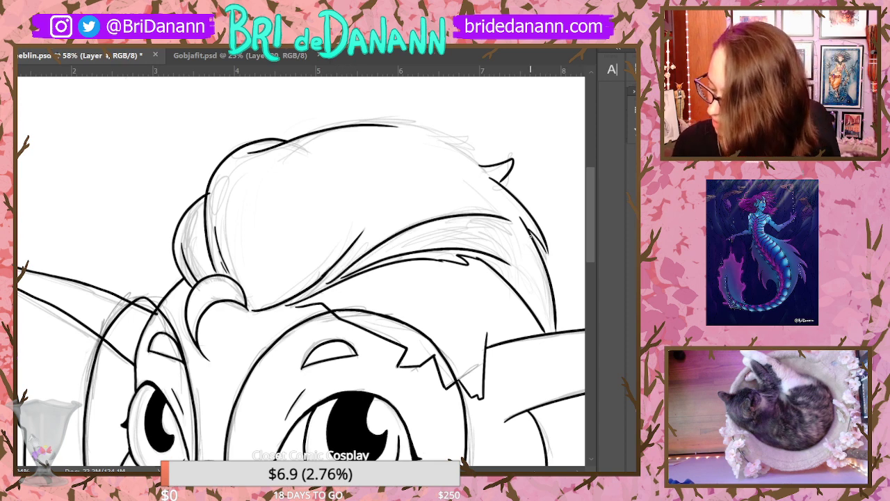
left_click_drag(410, 244, 540, 251)
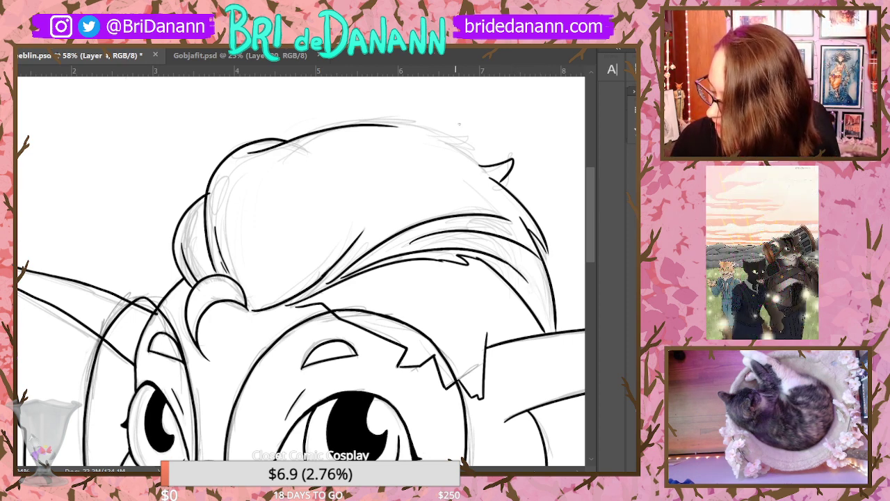
left_click_drag(499, 247, 543, 331)
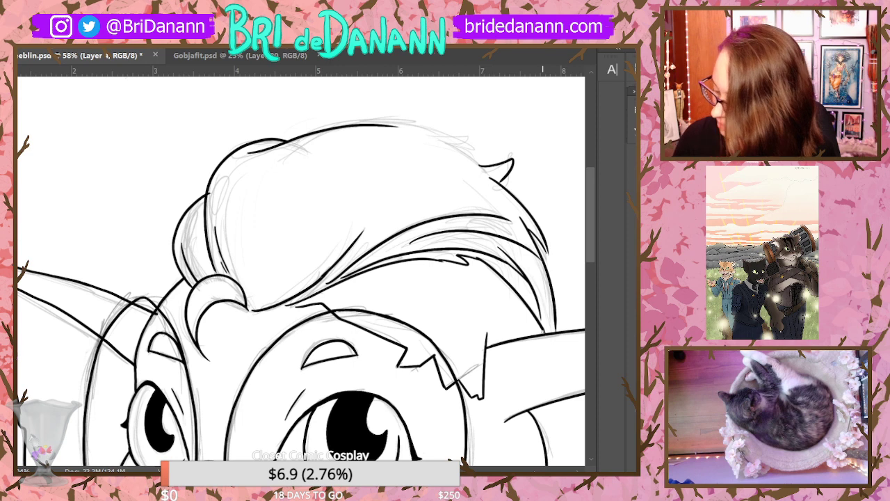
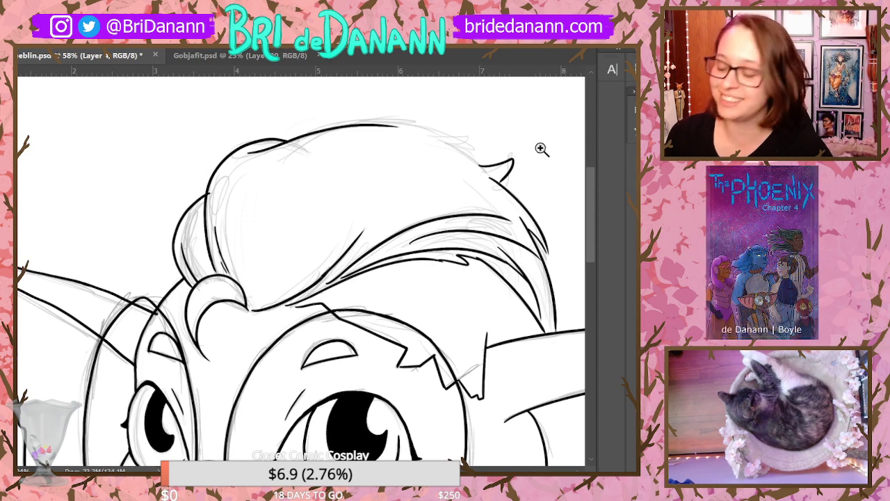
Ink the outer hair contour from the crown of the head down to the pointed tuft at the back
left_click_drag(574, 149, 600, 117)
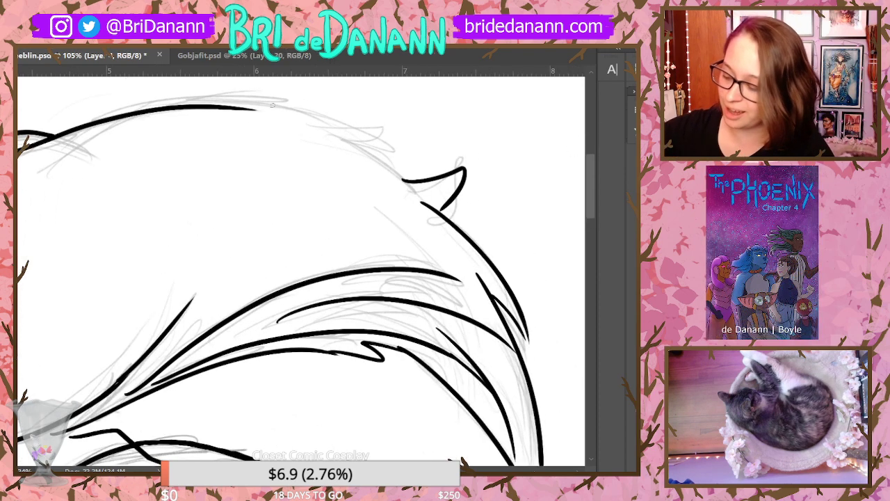
mouse_move(236, 109)
left_mouse_down()
mouse_move(332, 132)
mouse_move(425, 204)
left_mouse_up()
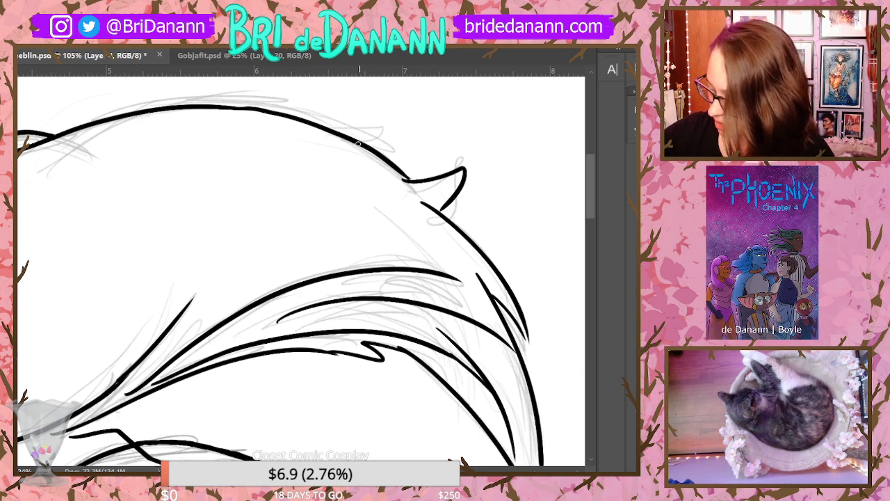
left_click_drag(359, 144, 420, 182)
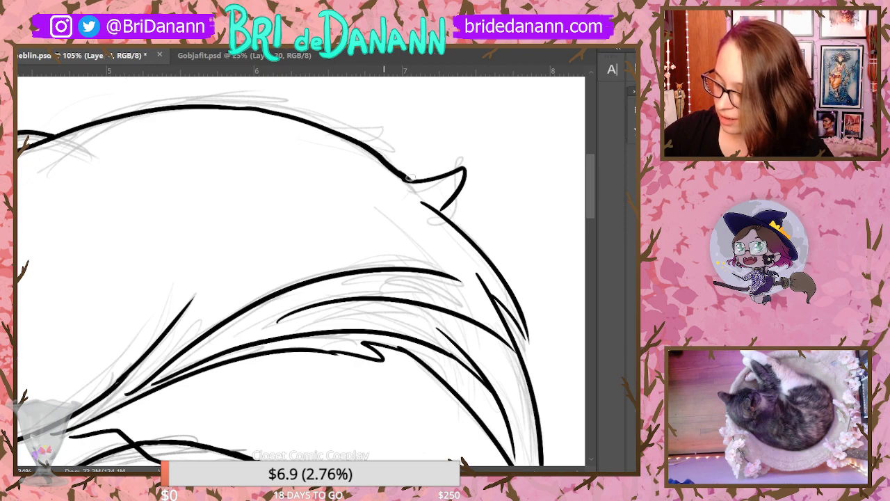
Ink the curved base line of the neck, joining the two neck sides
left_click_drag(415, 189, 341, 333)
left_click_drag(409, 305, 410, 246)
left_click_drag(420, 369, 427, 334)
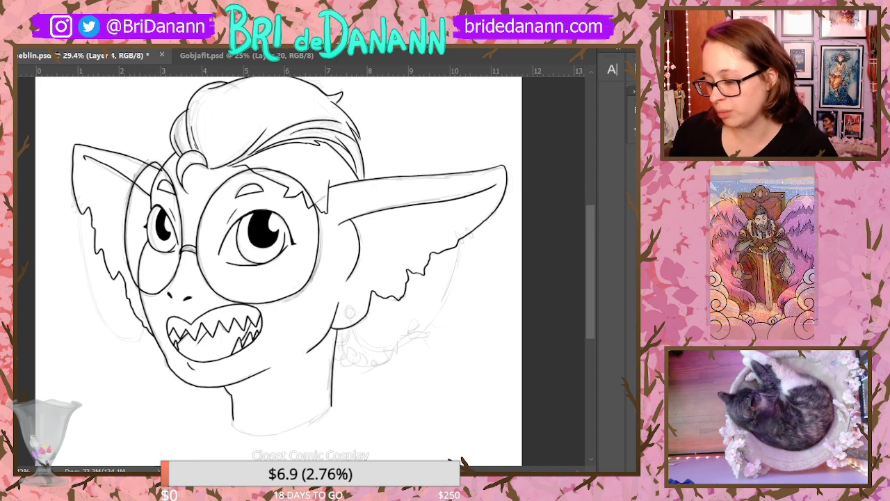
mouse_move(421, 255)
left_mouse_down()
mouse_move(335, 379)
mouse_move(381, 321)
left_mouse_up()
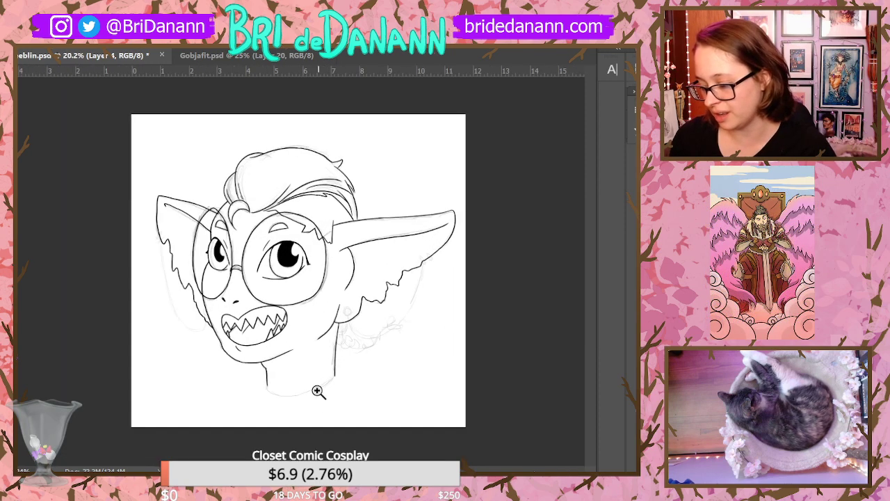
mouse_move(318, 392)
left_mouse_down()
mouse_move(355, 333)
mouse_move(338, 364)
left_mouse_up()
scroll(339, 363, "down", 2)
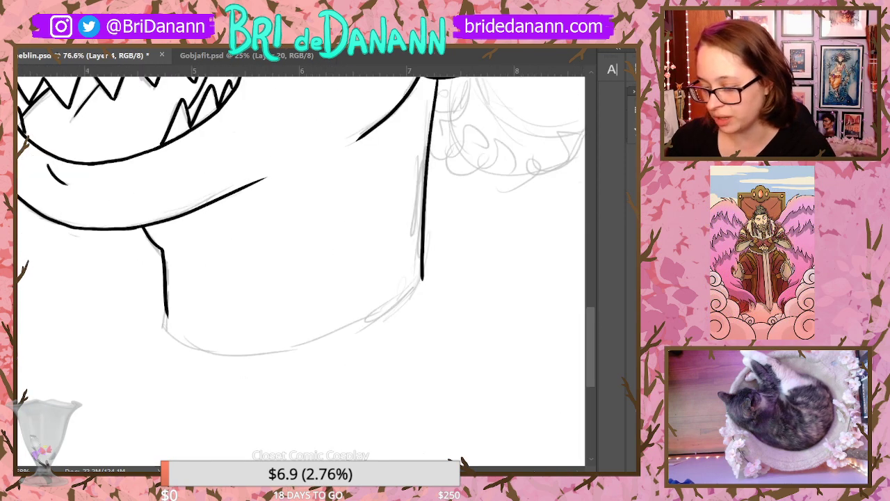
mouse_move(166, 314)
left_mouse_down()
mouse_move(259, 329)
mouse_move(401, 278)
left_mouse_up()
left_click_drag(417, 240, 434, 259)
key("ctrl+z")
key("ctrl+z")
mouse_move(167, 315)
left_mouse_down()
mouse_move(257, 338)
mouse_move(423, 285)
left_mouse_up()
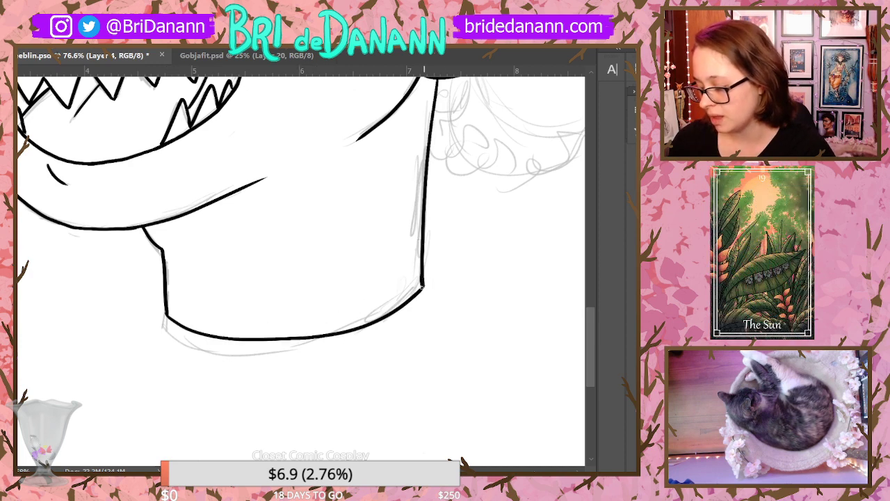
Ink a small round stud on the lobe of the near ear, following the sketch
scroll(599, 299, "up", 6)
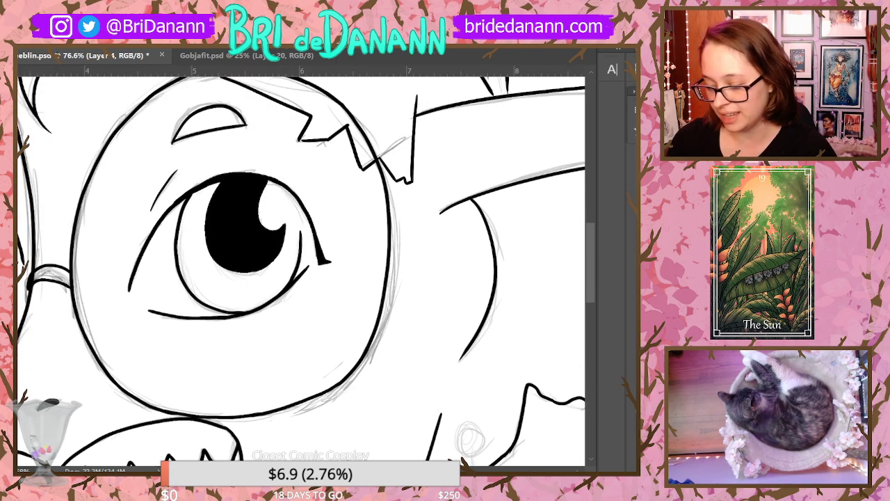
key("ctrl+0")
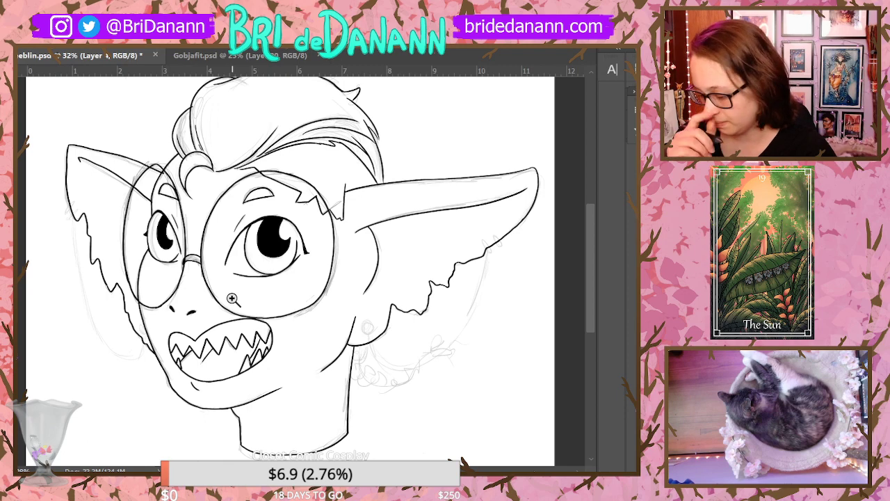
left_click_drag(460, 282, 453, 304)
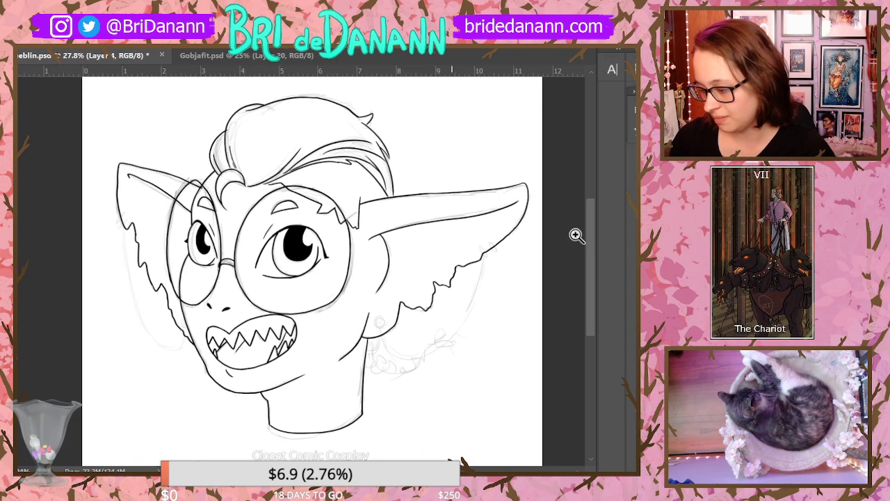
left_click_drag(589, 257, 586, 281)
mouse_move(498, 274)
left_mouse_down()
mouse_move(513, 265)
mouse_move(451, 257)
mouse_move(482, 285)
mouse_move(493, 368)
mouse_move(526, 335)
left_mouse_up()
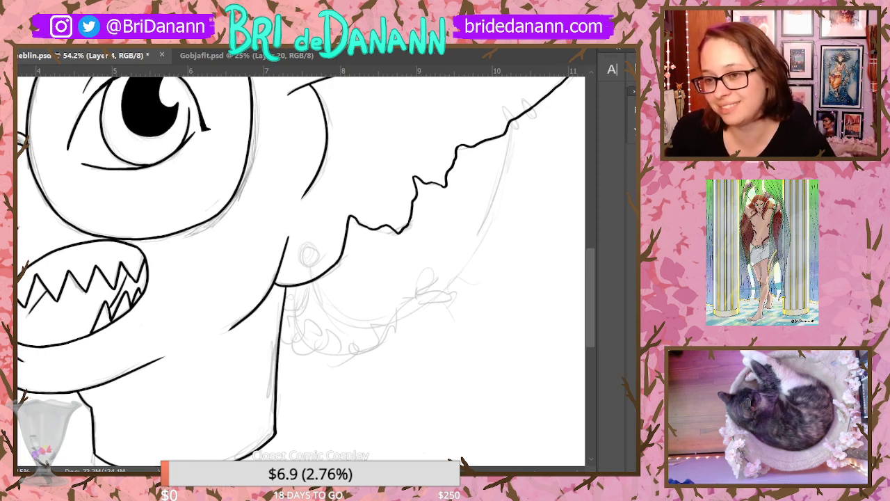
left_click(304, 252)
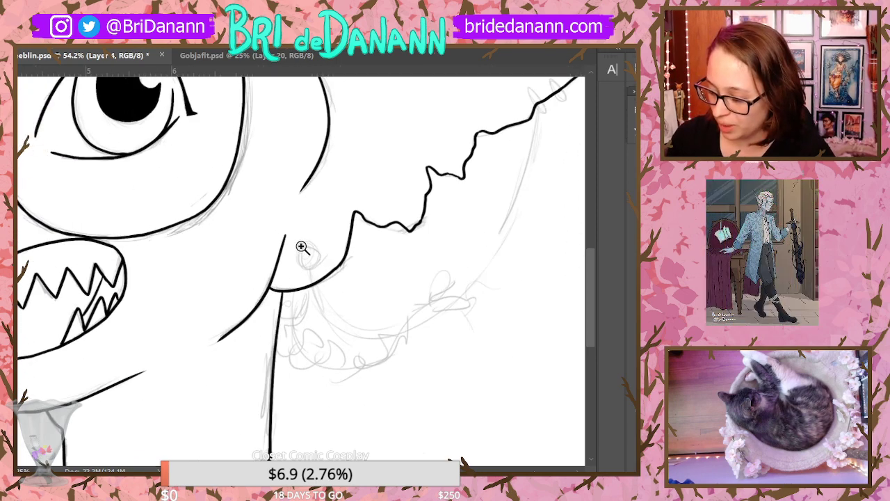
left_click(341, 295)
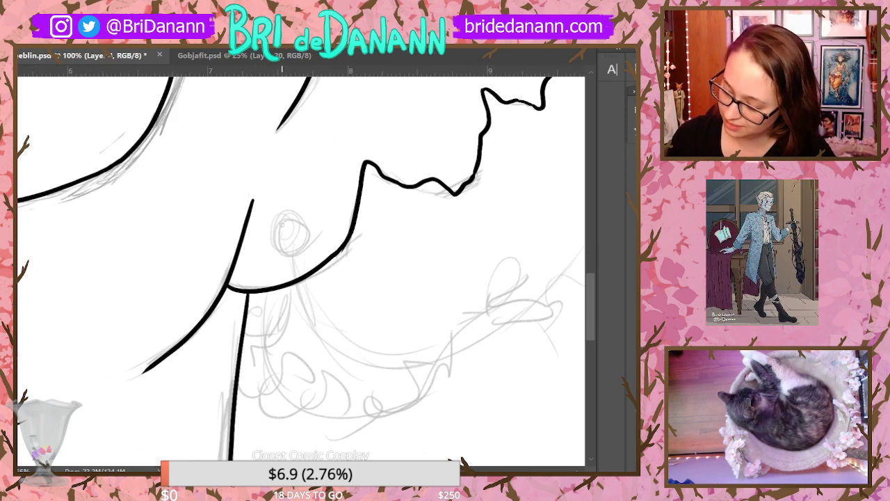
mouse_move(282, 217)
left_mouse_down()
mouse_move(301, 238)
mouse_move(287, 217)
left_mouse_up()
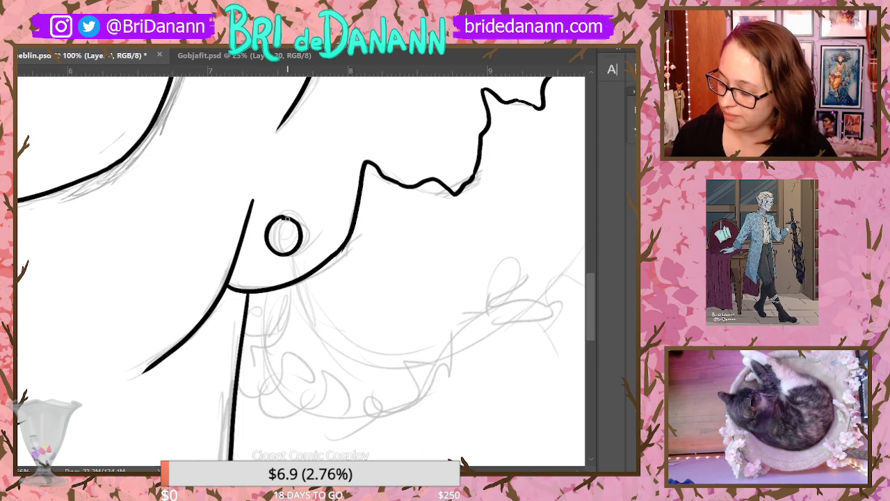
Ink two narrow rectangular cuffs across the lower edge of the near ear, toward its tip
left_click_drag(410, 470, 447, 470)
left_click_drag(591, 291, 593, 250)
left_click_drag(469, 201, 494, 229)
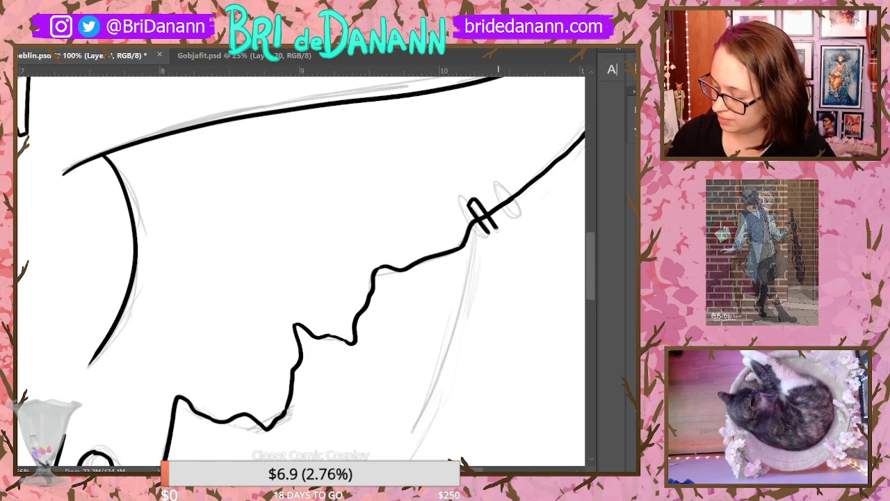
mouse_move(493, 188)
left_mouse_down()
mouse_move(513, 216)
mouse_move(495, 171)
mouse_move(518, 206)
mouse_move(481, 215)
mouse_move(488, 221)
mouse_move(511, 198)
left_mouse_up()
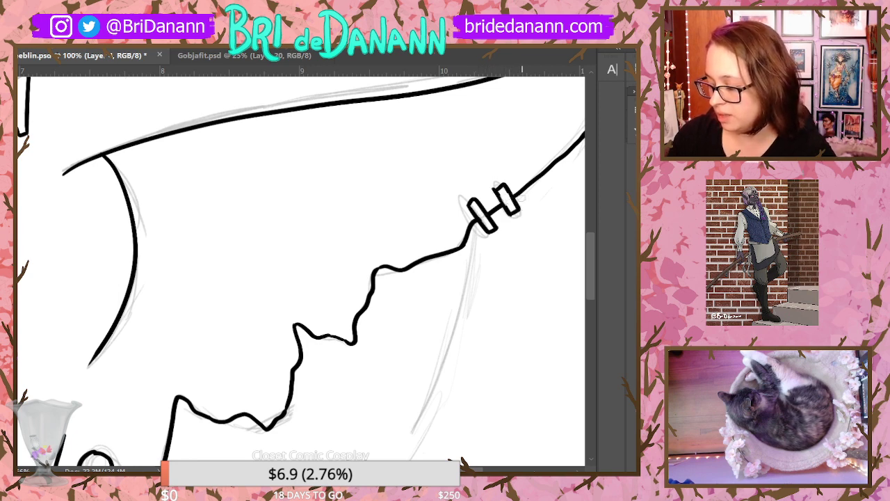
key("alt+e")
key("Escape")
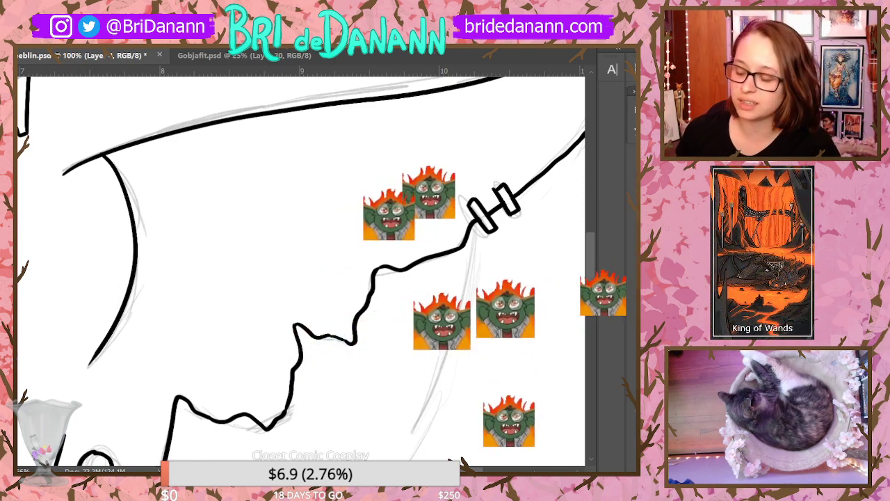
Ink seven small rectangular chain links in an arc below the near ear's stud, following the sketched curve
scroll(590, 193, "down", 5)
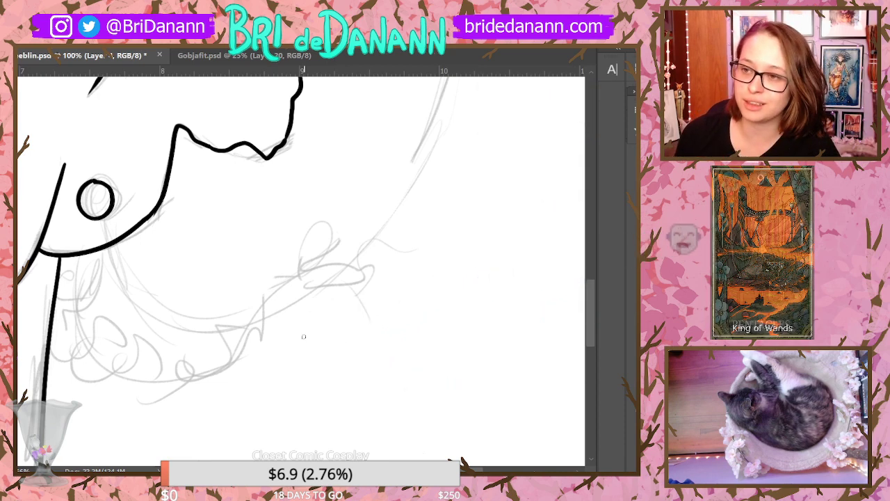
mouse_move(119, 297)
left_mouse_down()
mouse_move(139, 288)
mouse_move(120, 299)
left_mouse_up()
mouse_move(109, 256)
left_mouse_down()
mouse_move(123, 270)
mouse_move(113, 253)
left_mouse_up()
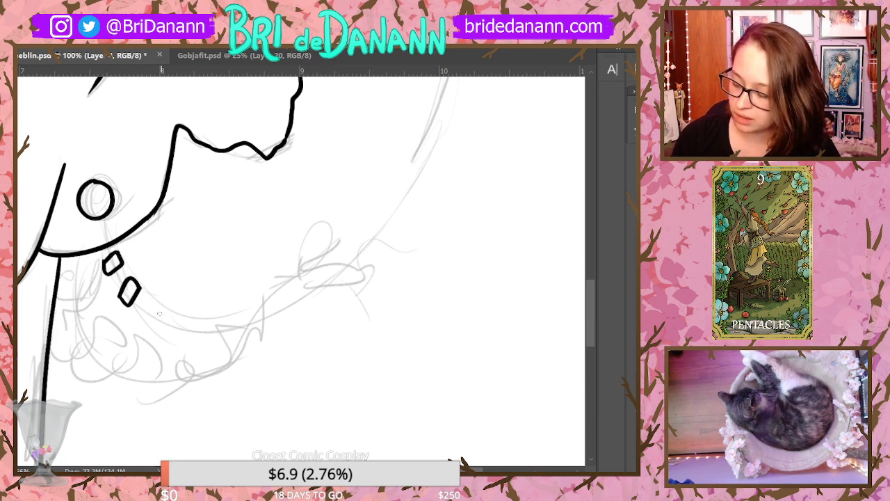
mouse_move(166, 304)
left_mouse_down()
mouse_move(153, 317)
mouse_move(164, 328)
mouse_move(169, 305)
mouse_move(216, 310)
mouse_move(246, 299)
mouse_move(234, 324)
left_mouse_up()
left_click_drag(247, 300, 235, 324)
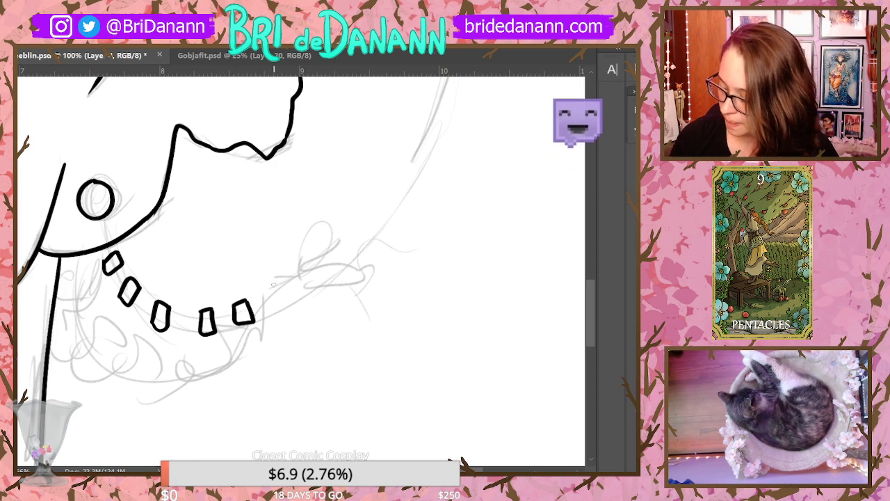
left_click_drag(274, 285, 288, 305)
mouse_move(275, 284)
left_mouse_down()
mouse_move(290, 286)
mouse_move(289, 306)
left_mouse_up()
left_click_drag(310, 261, 323, 277)
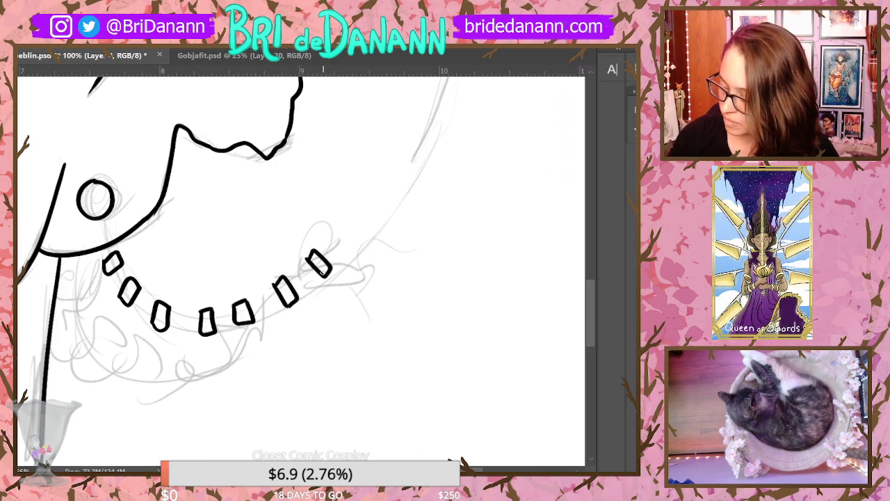
Continue the row of separate rectangular chain links upward to the near ear's edge beside the cuffs
left_click_drag(592, 304, 588, 285)
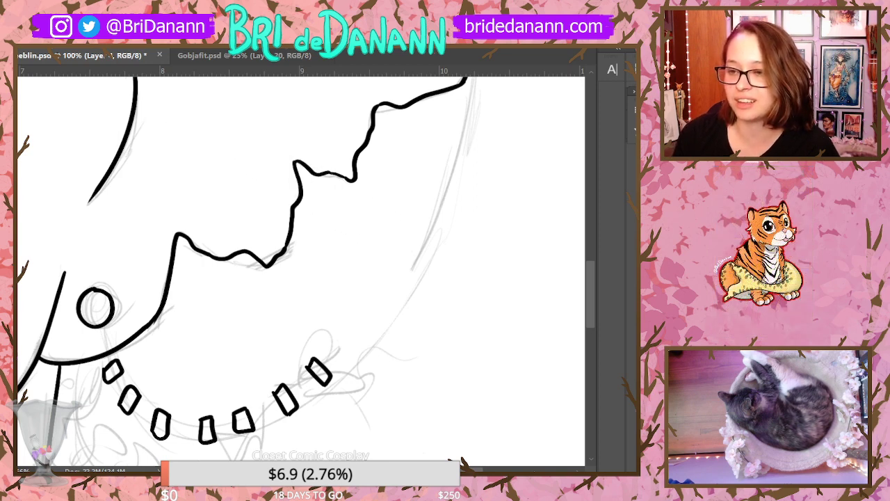
mouse_move(342, 349)
left_mouse_down()
mouse_move(334, 341)
mouse_move(353, 347)
mouse_move(359, 301)
left_mouse_up()
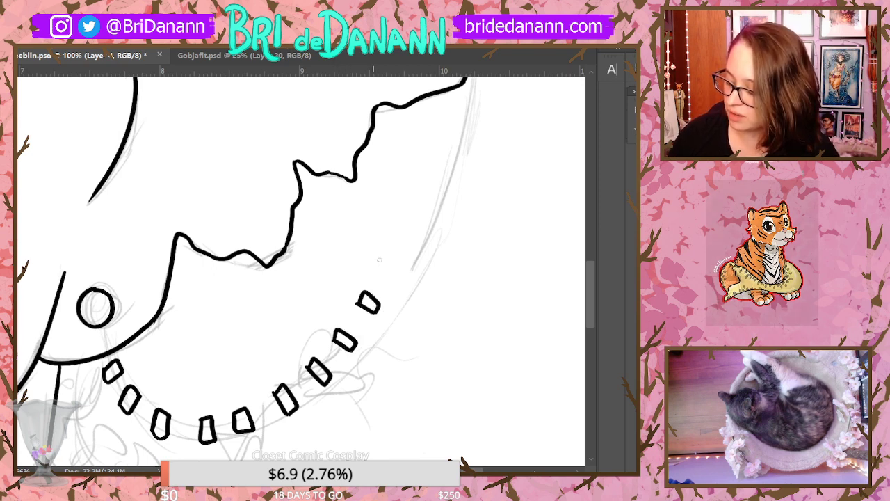
mouse_move(382, 255)
left_mouse_down()
mouse_move(406, 271)
mouse_move(398, 263)
left_mouse_up()
mouse_move(412, 228)
left_mouse_down()
mouse_move(406, 221)
mouse_move(420, 224)
left_mouse_up()
mouse_move(425, 182)
left_mouse_down()
mouse_move(436, 171)
mouse_move(435, 185)
left_mouse_up()
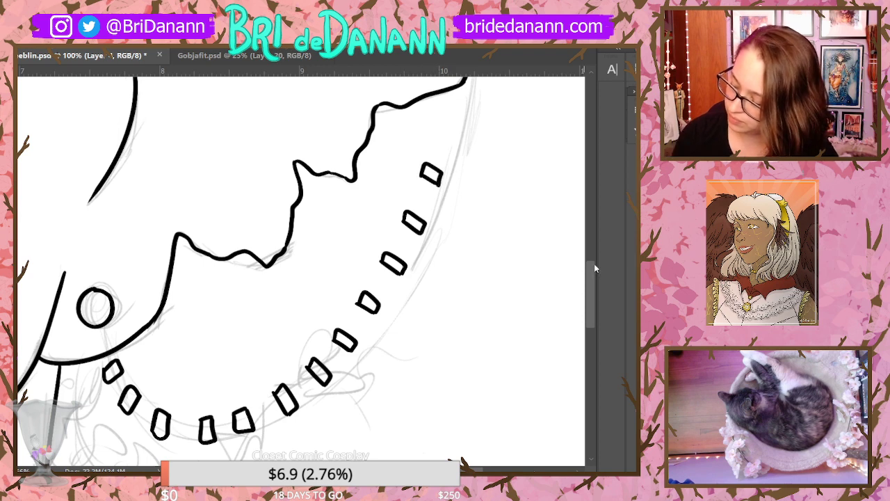
scroll(593, 262, "up", 5)
mouse_move(435, 263)
left_mouse_down()
mouse_move(434, 255)
mouse_move(451, 272)
mouse_move(448, 256)
left_mouse_up()
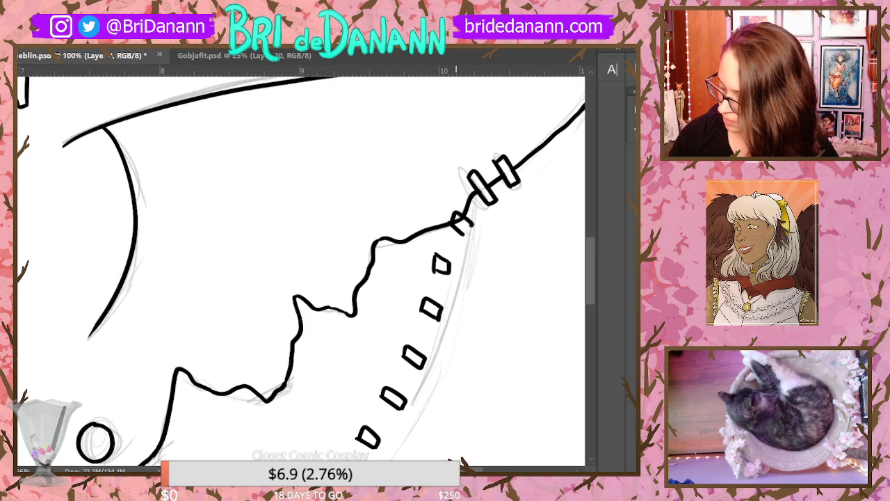
Connect the near ear's stud and chain links with short strokes up to the link at the ear's edge
left_click_drag(592, 273, 589, 321)
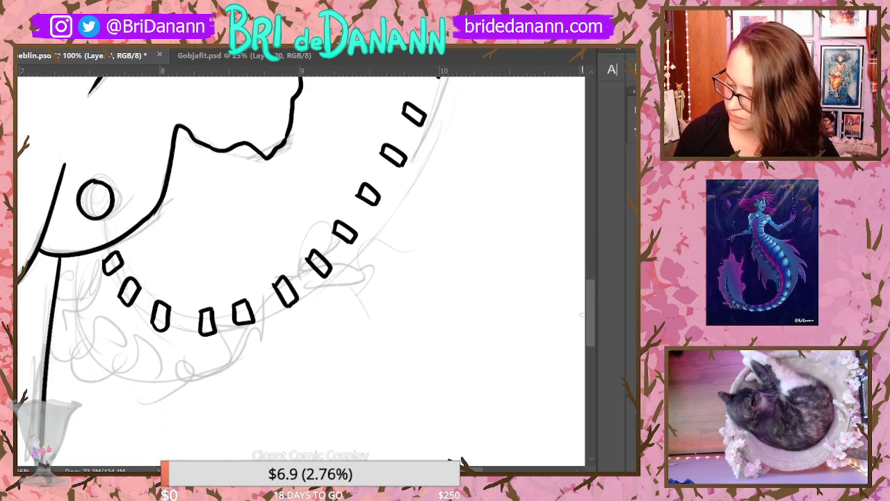
mouse_move(99, 220)
left_mouse_down()
mouse_move(126, 283)
mouse_move(155, 310)
mouse_move(194, 321)
mouse_move(276, 299)
mouse_move(310, 274)
mouse_move(366, 204)
left_mouse_up()
left_click_drag(379, 179, 391, 163)
scroll(477, 246, "up", 5)
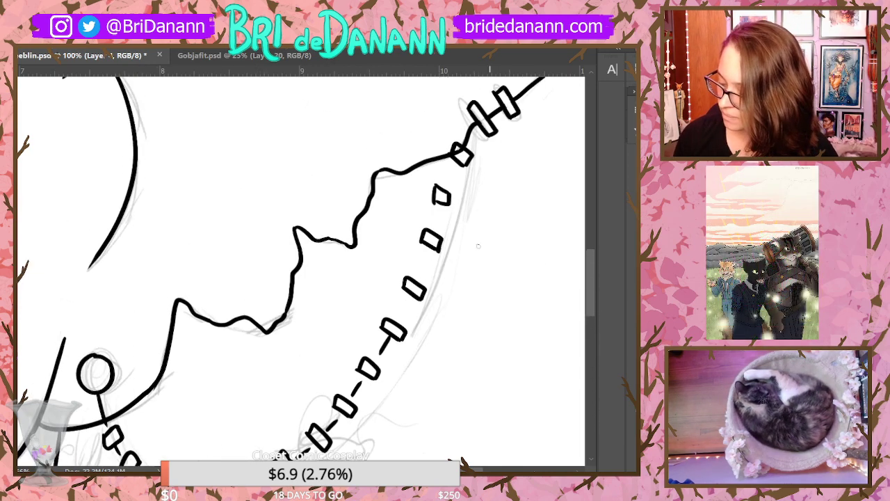
left_click_drag(403, 314, 429, 253)
left_click_drag(434, 230, 456, 165)
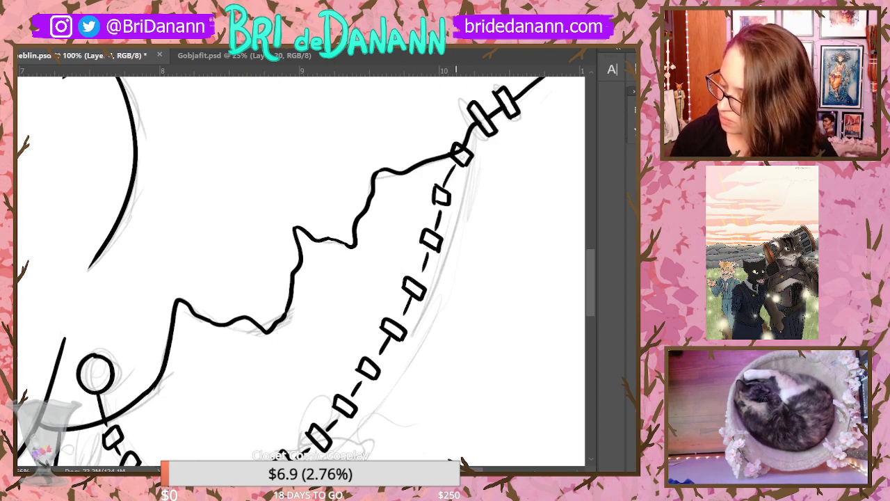
Ink two small rectangular cuffs across the jagged outer edge of the far ear
left_click_drag(343, 231, 240, 240)
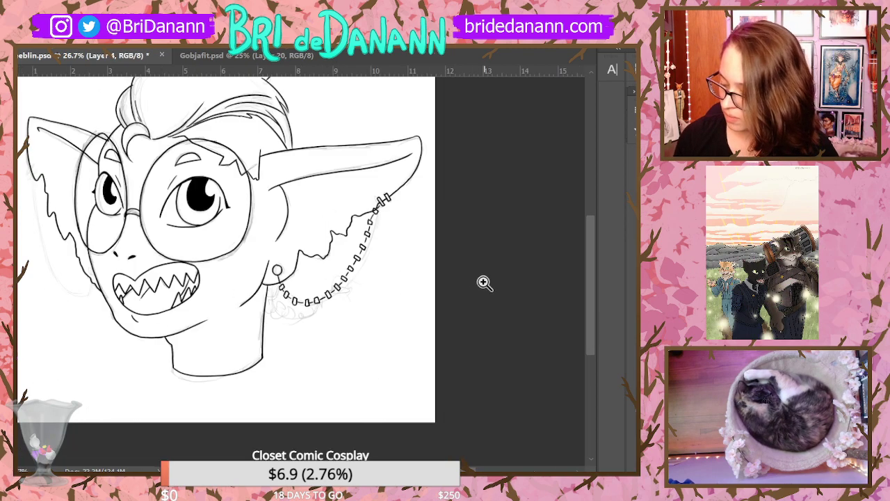
left_click_drag(483, 282, 471, 292)
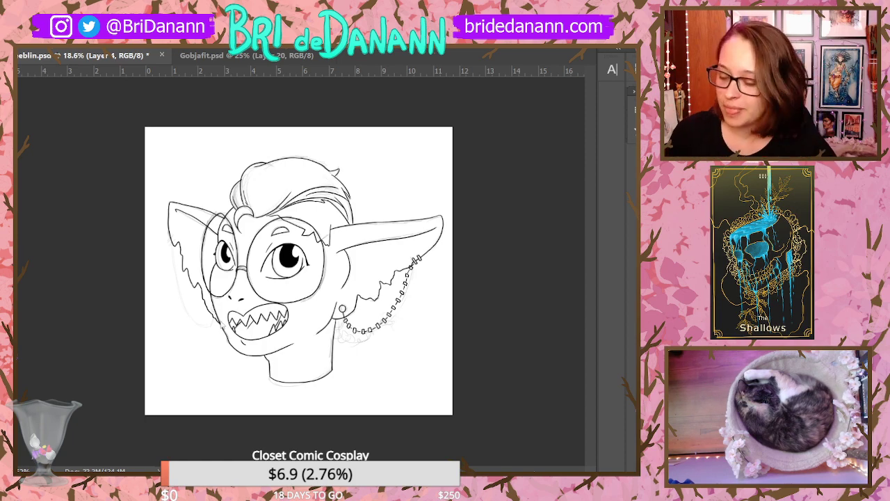
left_click_drag(219, 325, 244, 293)
mouse_move(54, 151)
left_mouse_down()
mouse_move(85, 139)
mouse_move(64, 162)
left_mouse_up()
mouse_move(59, 154)
left_mouse_down()
mouse_move(81, 143)
mouse_move(64, 161)
mouse_move(72, 179)
mouse_move(87, 156)
left_mouse_up()
left_click_drag(91, 161, 73, 179)
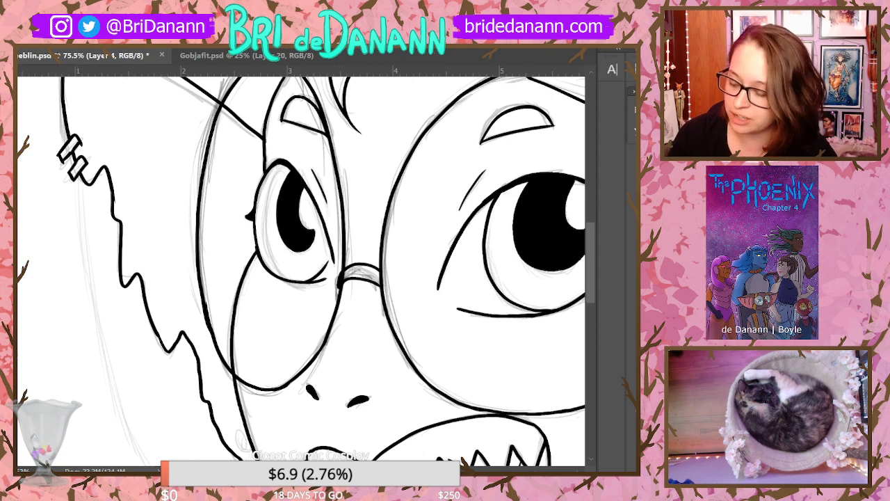
Ink the far ear's small stud and six separate rectangular chain links along the sketched curve below and outside the ear
scroll(246, 271, "down", 5)
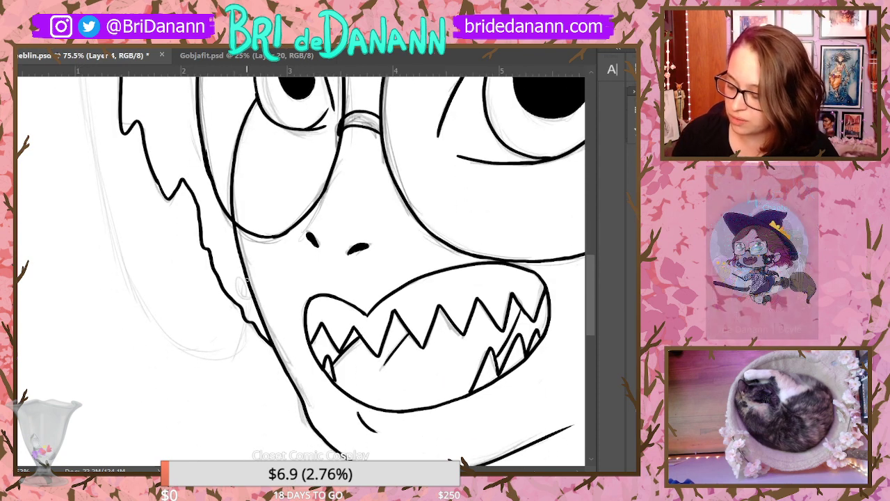
left_click_drag(245, 279, 257, 297)
mouse_move(208, 352)
left_mouse_down()
mouse_move(209, 340)
mouse_move(215, 368)
left_mouse_up()
mouse_move(235, 326)
left_mouse_down()
mouse_move(232, 342)
mouse_move(242, 325)
left_mouse_up()
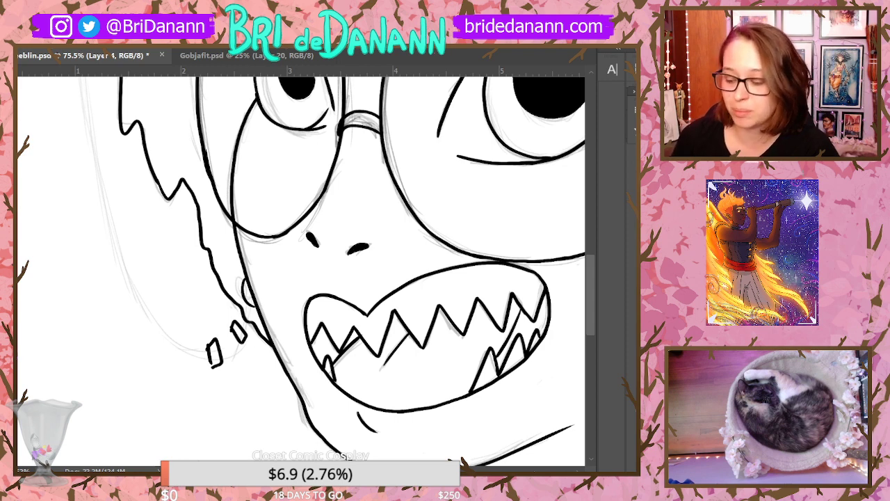
mouse_move(181, 338)
left_mouse_down()
mouse_move(188, 335)
mouse_move(178, 356)
left_mouse_up()
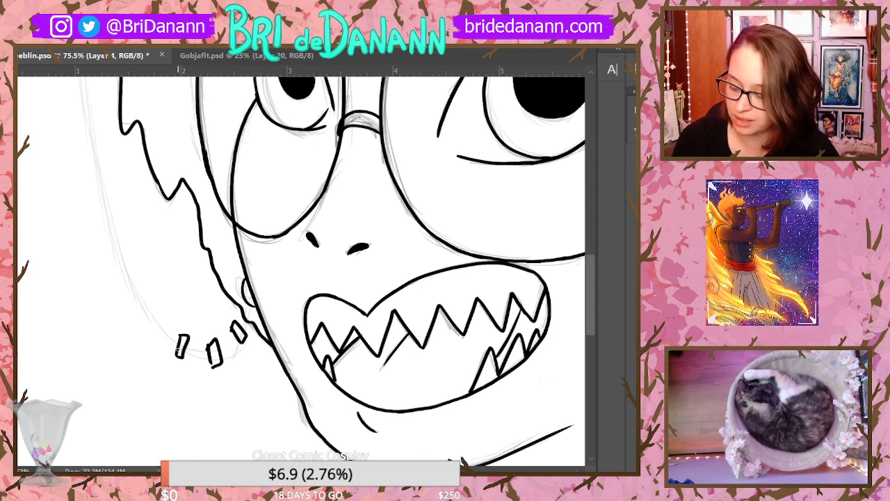
mouse_move(147, 328)
left_mouse_down()
mouse_move(158, 216)
mouse_move(147, 339)
left_mouse_up()
mouse_move(159, 304)
left_mouse_down()
mouse_move(137, 334)
mouse_move(158, 300)
mouse_move(150, 327)
left_mouse_up()
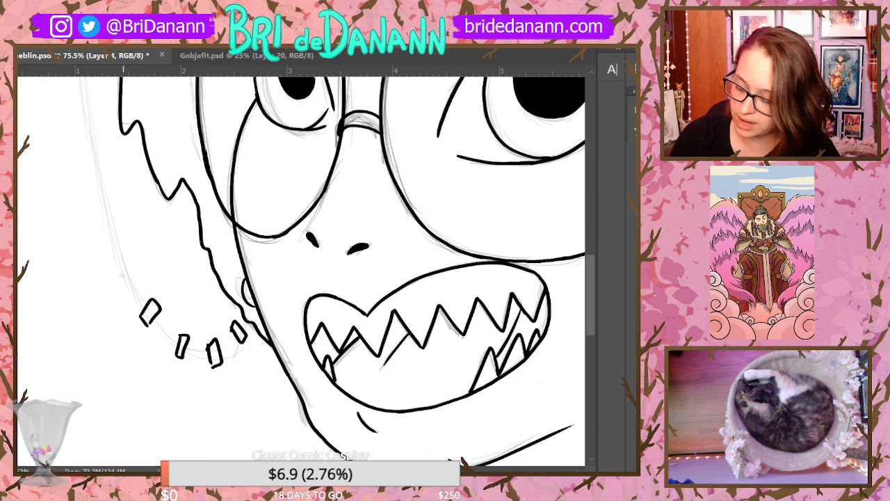
mouse_move(120, 282)
left_mouse_down()
mouse_move(127, 263)
mouse_move(130, 285)
left_mouse_up()
mouse_move(105, 238)
left_mouse_down()
mouse_move(110, 218)
mouse_move(120, 237)
mouse_move(132, 216)
mouse_move(108, 236)
left_mouse_up()
key("ctrl+z")
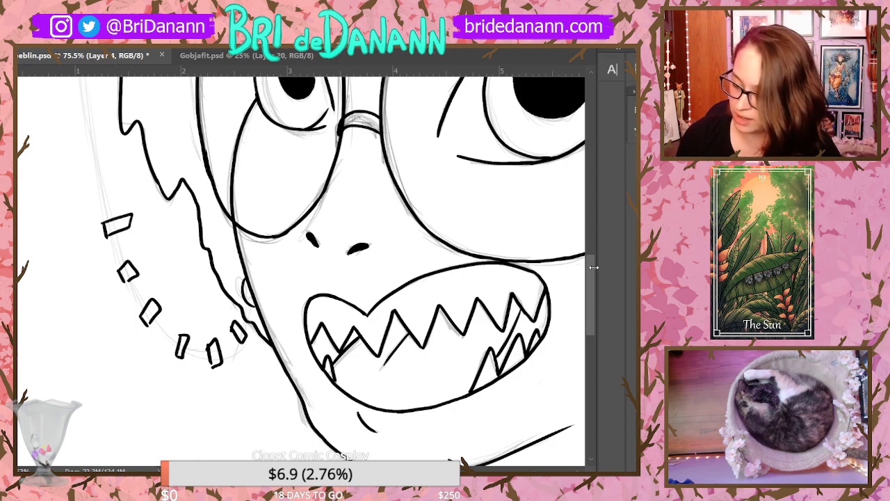
Continue the far ear's chain upward with four more rectangular links, ending at the cuffs on the ear's outer edge
left_click_drag(588, 272, 587, 240)
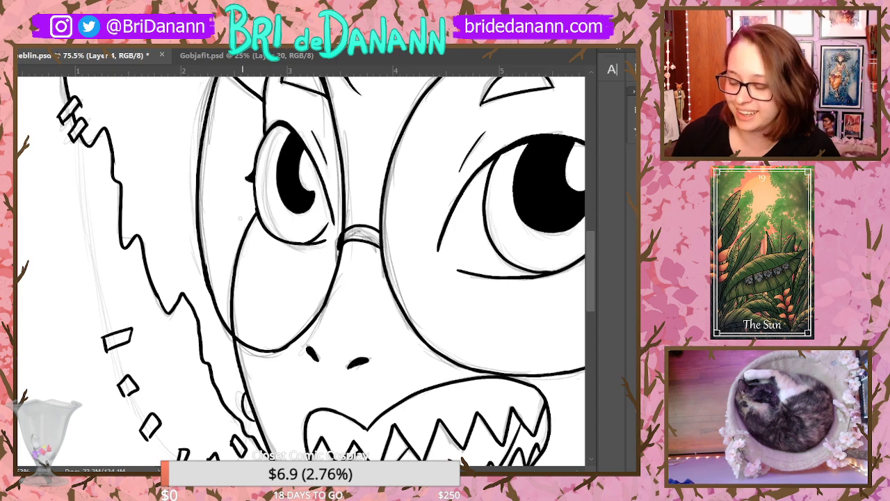
mouse_move(96, 297)
left_mouse_down()
mouse_move(94, 279)
mouse_move(119, 295)
left_mouse_up()
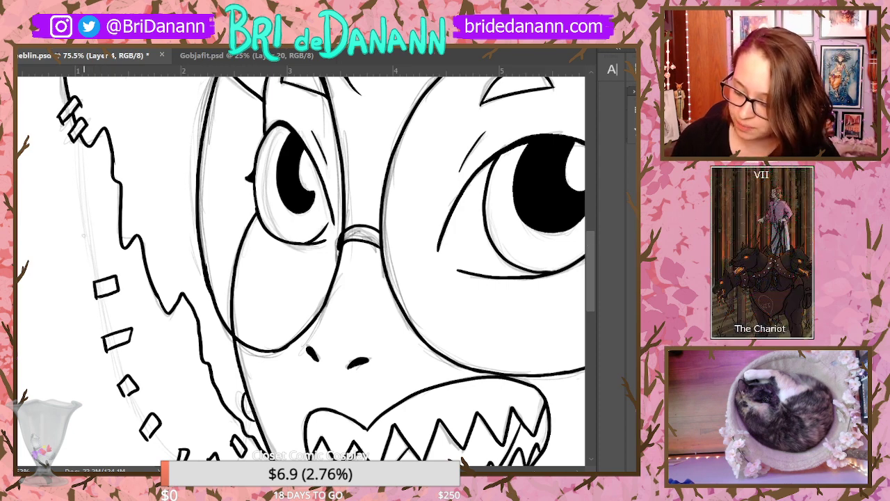
mouse_move(85, 247)
left_mouse_down()
mouse_move(93, 224)
mouse_move(106, 243)
left_mouse_up()
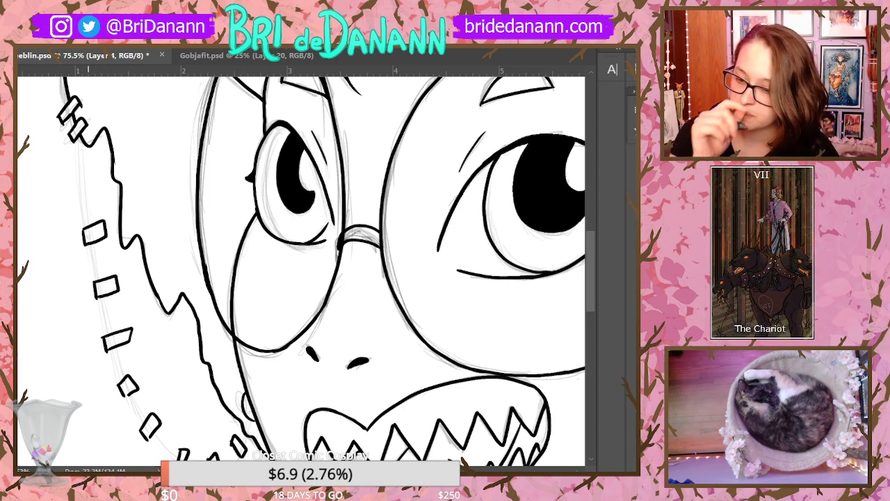
left_click_drag(79, 196, 76, 180)
mouse_move(78, 178)
left_mouse_down()
mouse_move(99, 173)
mouse_move(80, 196)
left_mouse_up()
left_click_drag(93, 138, 78, 160)
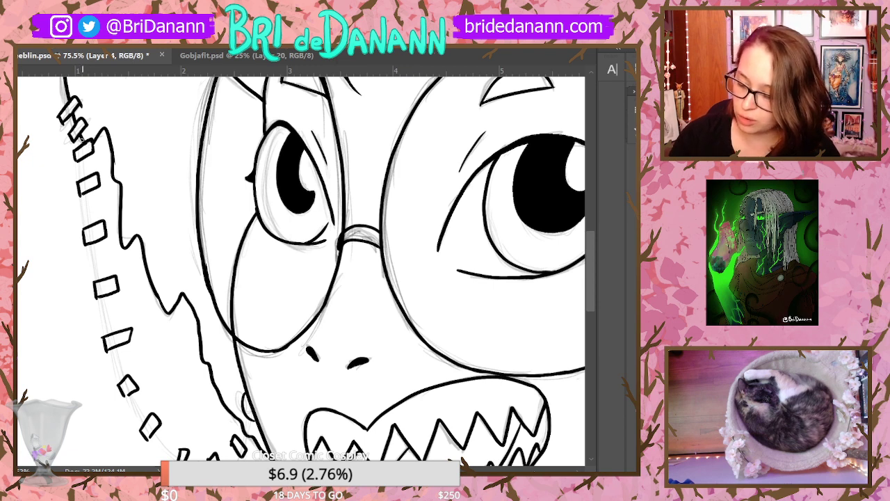
Connect the far ear's chain links with short strokes, from the upper links down to the lobe beside the jaw
left_click_drag(90, 210, 119, 367)
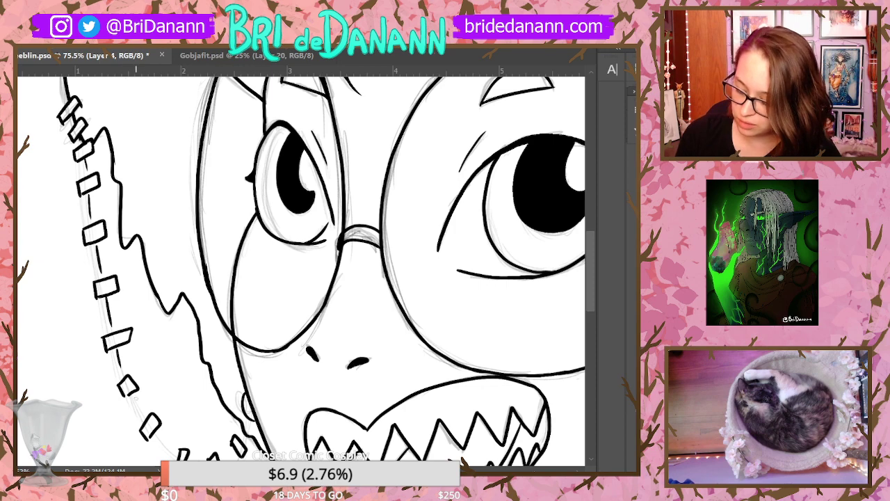
scroll(579, 285, "down", 3)
mouse_move(156, 301)
left_mouse_down()
mouse_move(206, 337)
mouse_move(229, 334)
mouse_move(250, 294)
left_mouse_up()
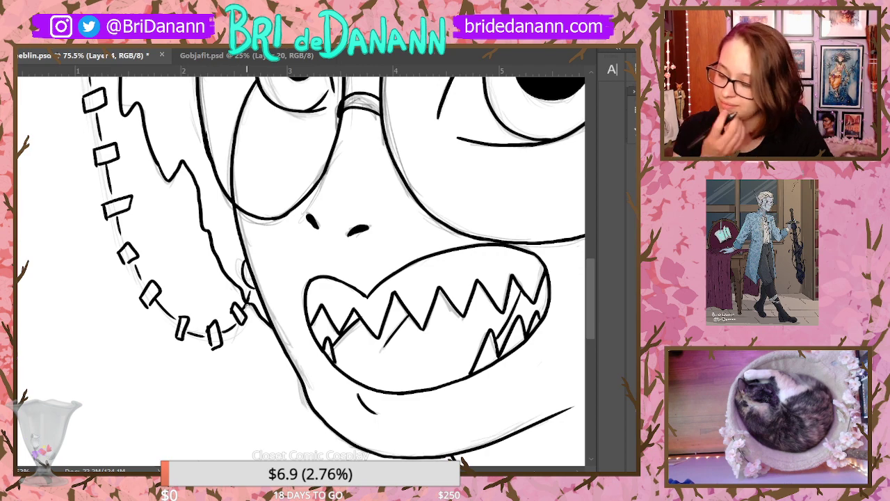
Set the brush size to 130 px and block in olive green skin across the face, from forehead to cheek and near ear's base
left_click_drag(227, 232, 181, 282)
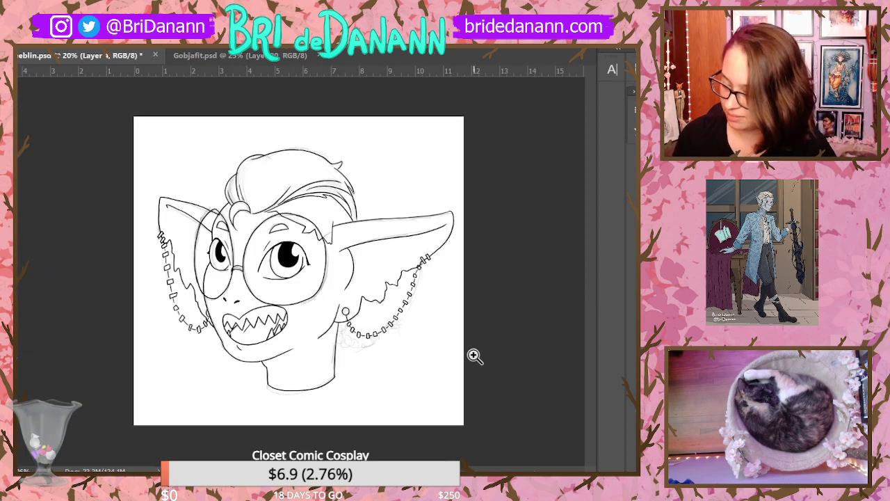
mouse_move(473, 355)
left_mouse_down()
mouse_move(493, 318)
mouse_move(493, 383)
mouse_move(511, 350)
left_mouse_up()
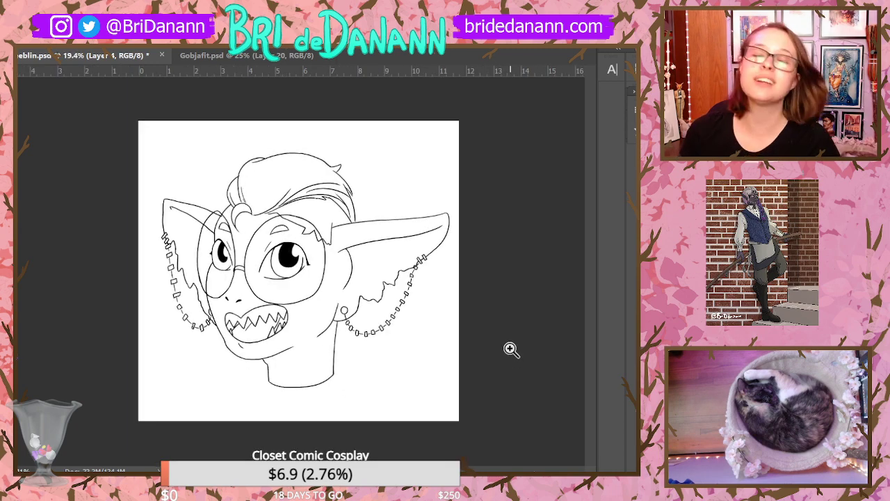
left_click_drag(417, 348, 440, 341)
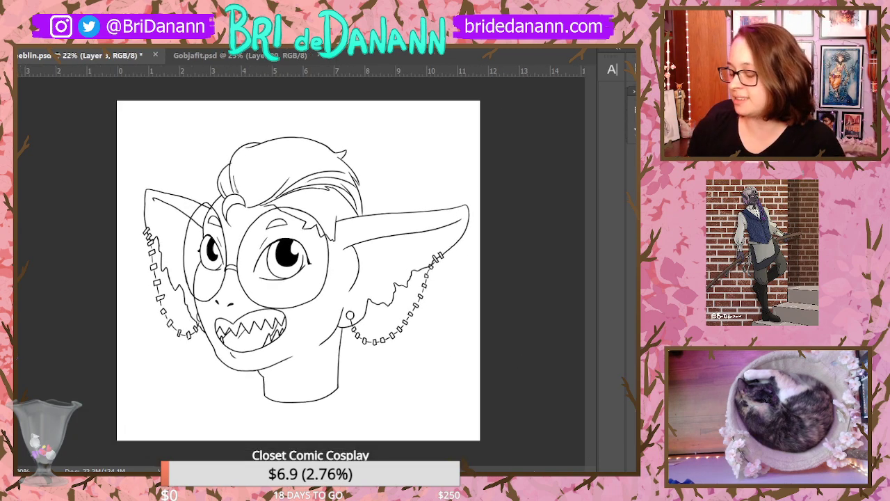
left_click(50, 46)
left_click(81, 75)
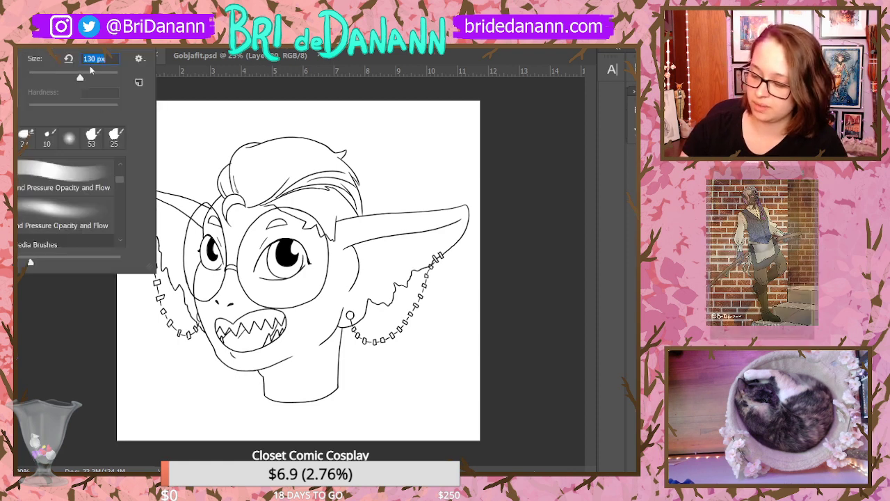
mouse_move(267, 241)
left_mouse_down()
mouse_move(251, 279)
mouse_move(232, 231)
mouse_move(243, 261)
mouse_move(243, 214)
mouse_move(261, 251)
mouse_move(261, 216)
mouse_move(283, 245)
mouse_move(299, 240)
mouse_move(314, 271)
mouse_move(250, 201)
mouse_move(268, 243)
mouse_move(253, 223)
mouse_move(228, 223)
mouse_move(228, 201)
mouse_move(212, 225)
mouse_move(206, 258)
mouse_move(219, 311)
mouse_move(196, 255)
mouse_move(210, 316)
mouse_move(222, 304)
mouse_move(210, 241)
mouse_move(246, 312)
mouse_move(257, 295)
left_mouse_up()
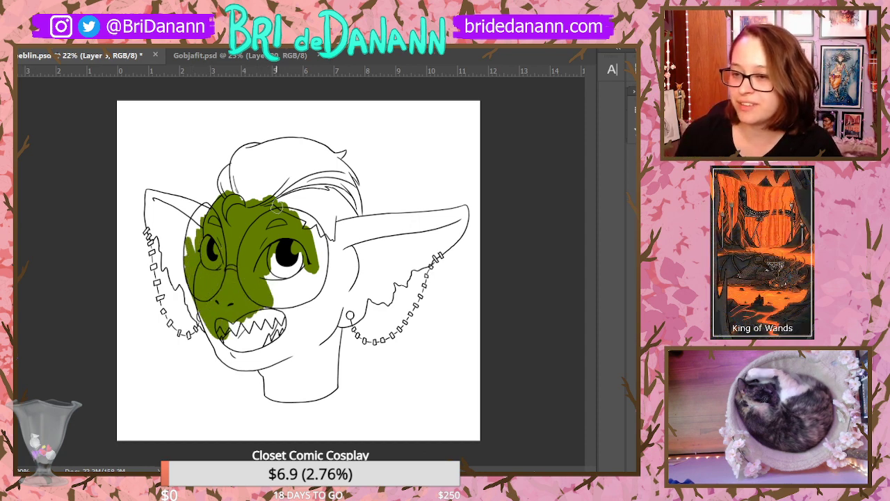
mouse_move(285, 258)
left_mouse_down()
mouse_move(308, 256)
mouse_move(304, 210)
mouse_move(308, 237)
mouse_move(334, 260)
mouse_move(335, 232)
mouse_move(354, 266)
mouse_move(339, 231)
mouse_move(366, 217)
left_mouse_up()
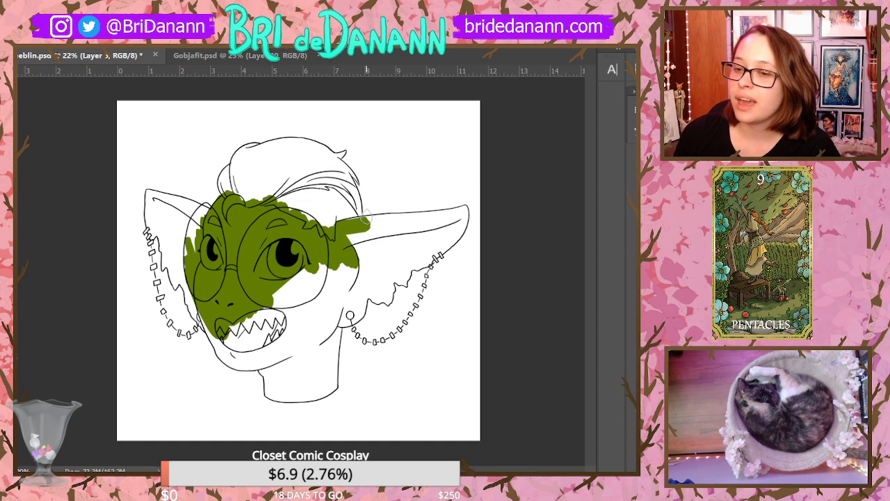
Extend the olive green over the inner near ear, the far ear, and the mouth and chin area
mouse_move(365, 217)
left_mouse_down()
mouse_move(379, 226)
mouse_move(369, 225)
mouse_move(417, 222)
mouse_move(390, 241)
mouse_move(410, 257)
mouse_move(331, 292)
left_mouse_up()
mouse_move(198, 229)
left_mouse_down()
mouse_move(174, 219)
mouse_move(200, 249)
mouse_move(164, 221)
mouse_move(157, 240)
mouse_move(155, 215)
mouse_move(153, 230)
mouse_move(163, 201)
mouse_move(164, 269)
mouse_move(196, 306)
left_mouse_up()
mouse_move(191, 304)
left_mouse_down()
mouse_move(231, 356)
mouse_move(248, 327)
mouse_move(251, 352)
left_mouse_up()
mouse_move(152, 220)
left_mouse_down()
mouse_move(152, 234)
mouse_move(151, 196)
mouse_move(160, 192)
mouse_move(149, 195)
mouse_move(226, 224)
left_mouse_up()
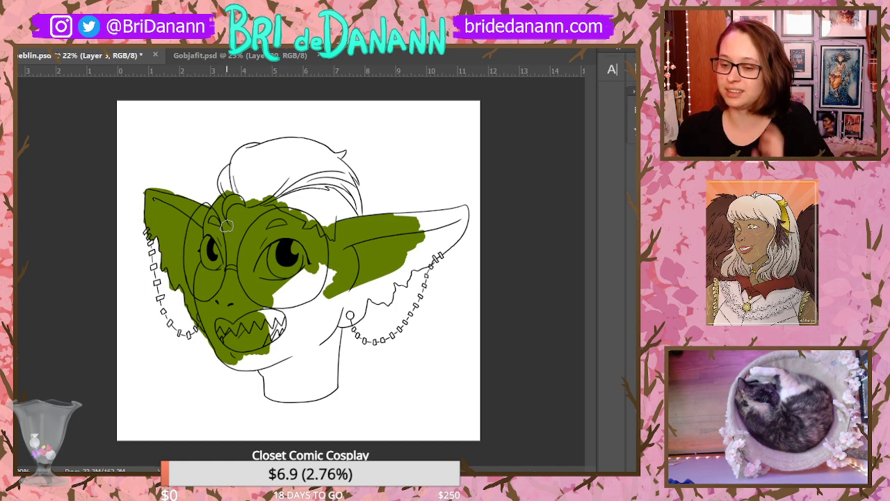
Fill the remaining cheek, jaw, near ear and neck with olive green up to the line art
mouse_move(309, 261)
left_mouse_down()
mouse_move(269, 308)
mouse_move(283, 308)
mouse_move(359, 239)
mouse_move(358, 280)
mouse_move(266, 324)
mouse_move(333, 302)
mouse_move(338, 235)
left_mouse_up()
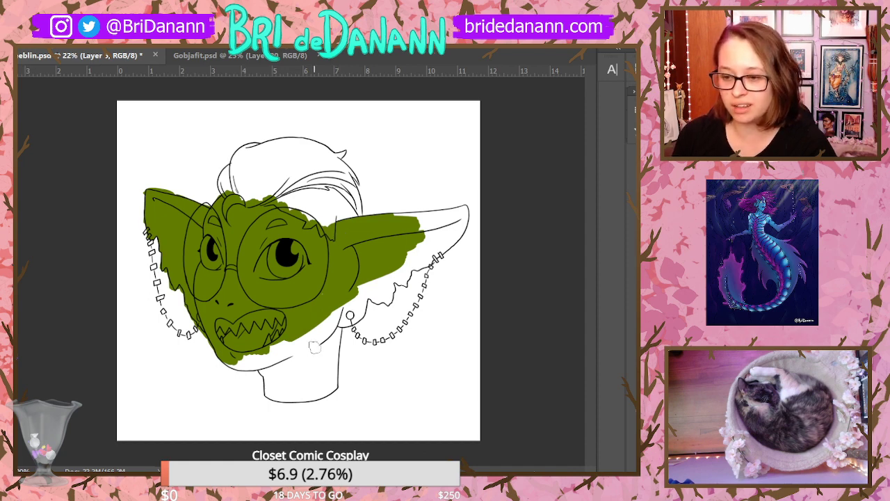
mouse_move(314, 348)
left_mouse_down()
mouse_move(291, 340)
mouse_move(289, 380)
mouse_move(258, 355)
mouse_move(272, 373)
mouse_move(273, 345)
mouse_move(238, 351)
mouse_move(234, 359)
mouse_move(247, 364)
mouse_move(225, 356)
mouse_move(272, 355)
left_mouse_up()
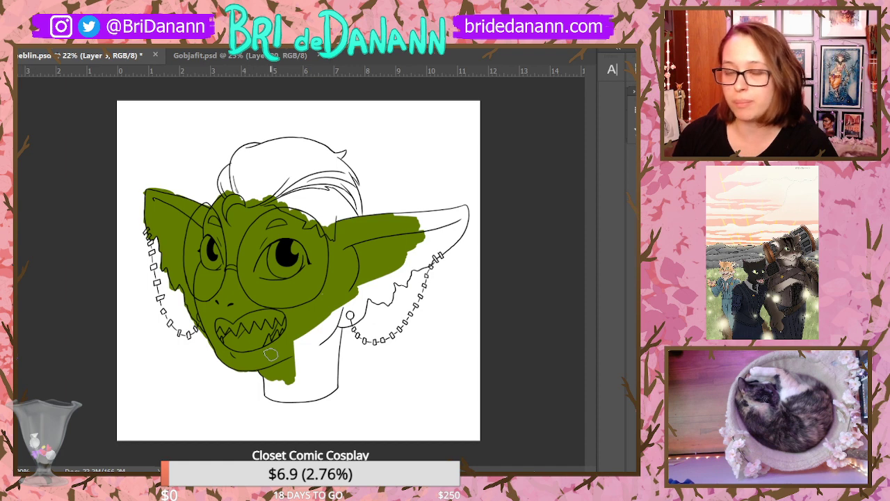
mouse_move(348, 300)
left_mouse_down()
mouse_move(327, 288)
mouse_move(350, 291)
mouse_move(342, 310)
mouse_move(353, 319)
mouse_move(393, 242)
mouse_move(386, 223)
mouse_move(465, 212)
mouse_move(448, 244)
mouse_move(426, 258)
mouse_move(432, 261)
mouse_move(408, 243)
mouse_move(370, 282)
mouse_move(367, 295)
mouse_move(386, 292)
mouse_move(390, 302)
mouse_move(396, 249)
mouse_move(370, 229)
mouse_move(401, 269)
mouse_move(381, 281)
mouse_move(405, 274)
mouse_move(361, 286)
mouse_move(385, 254)
mouse_move(406, 263)
mouse_move(405, 280)
mouse_move(420, 235)
mouse_move(421, 252)
mouse_move(441, 211)
left_mouse_up()
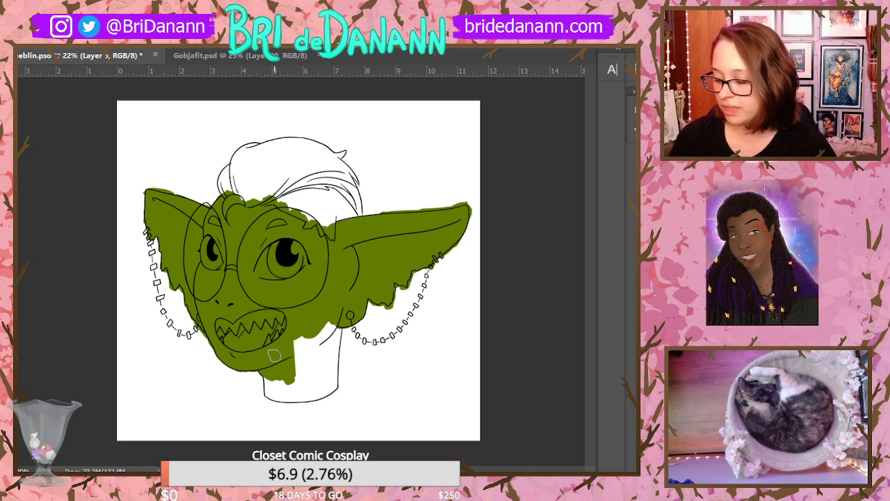
mouse_move(272, 381)
left_mouse_down()
mouse_move(270, 374)
mouse_move(313, 393)
mouse_move(282, 400)
mouse_move(333, 389)
mouse_move(339, 310)
mouse_move(330, 349)
mouse_move(288, 345)
mouse_move(317, 319)
mouse_move(317, 370)
left_mouse_up()
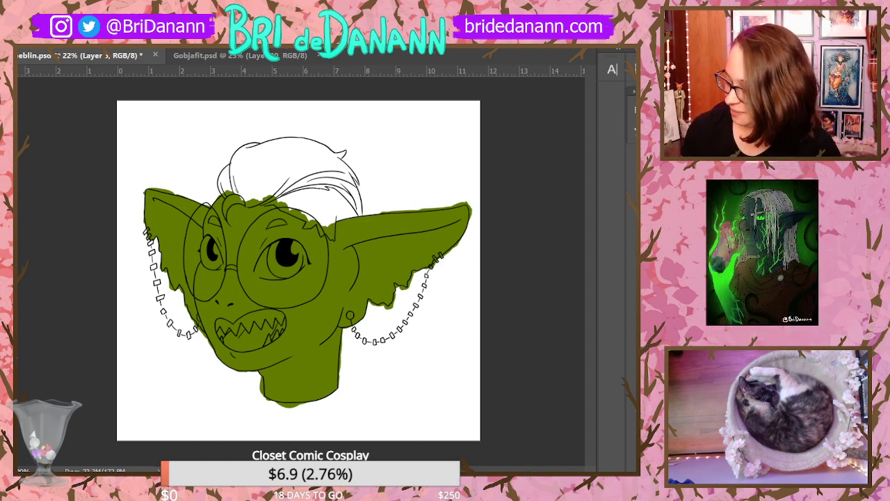
Paint the whites of both eyes white over the green skin, keeping the black pupils and outlines
mouse_move(271, 259)
left_mouse_down()
mouse_move(264, 271)
mouse_move(311, 259)
left_mouse_up()
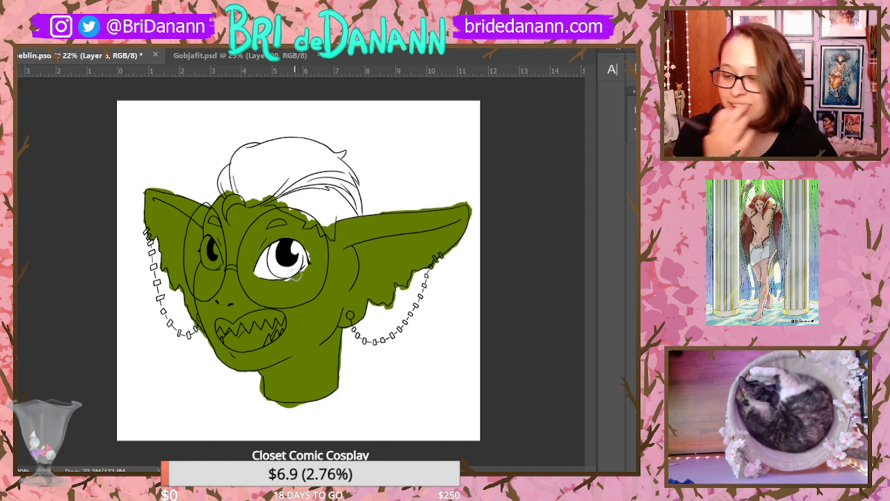
mouse_move(209, 244)
left_mouse_down()
mouse_move(204, 262)
mouse_move(219, 265)
mouse_move(212, 246)
left_mouse_up()
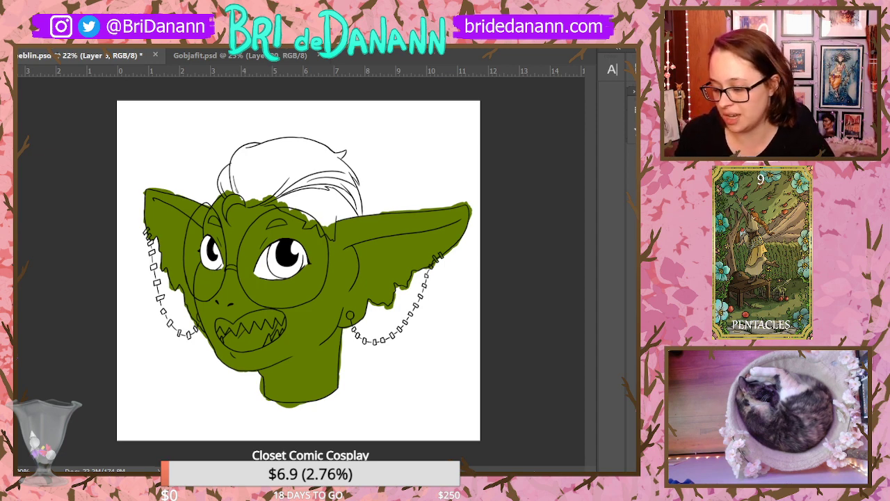
Reduce the brush size and paint the upper and lower rows of pointed teeth white
left_click_drag(360, 312, 316, 313)
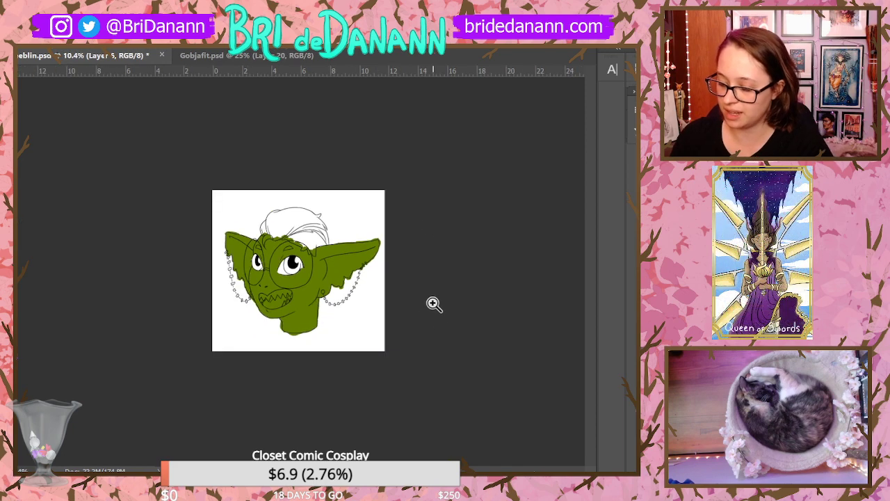
left_click_drag(286, 344, 336, 296)
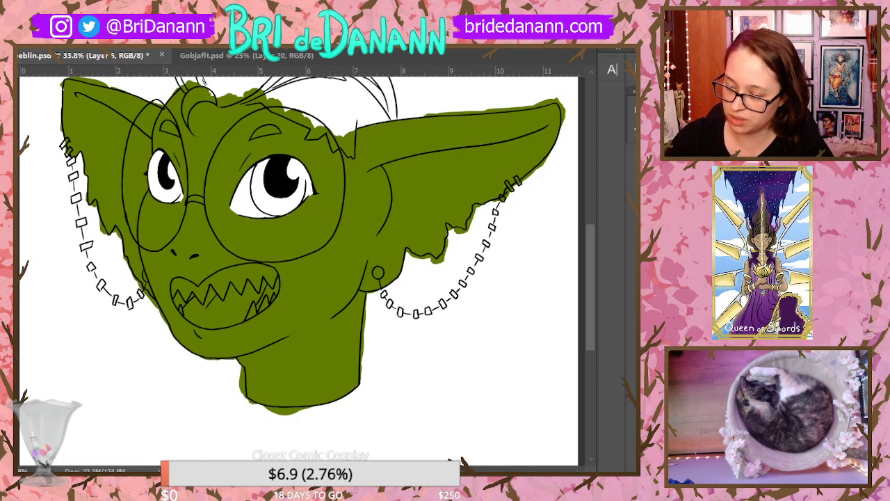
left_click(20, 50)
left_click(39, 75)
key("Return")
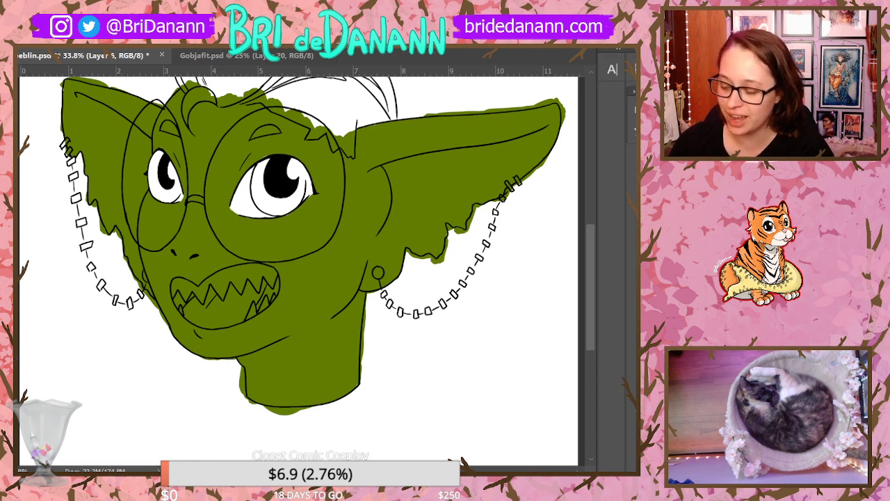
mouse_move(221, 281)
left_mouse_down()
mouse_move(216, 273)
mouse_move(221, 294)
mouse_move(241, 286)
mouse_move(254, 267)
mouse_move(243, 278)
left_mouse_up()
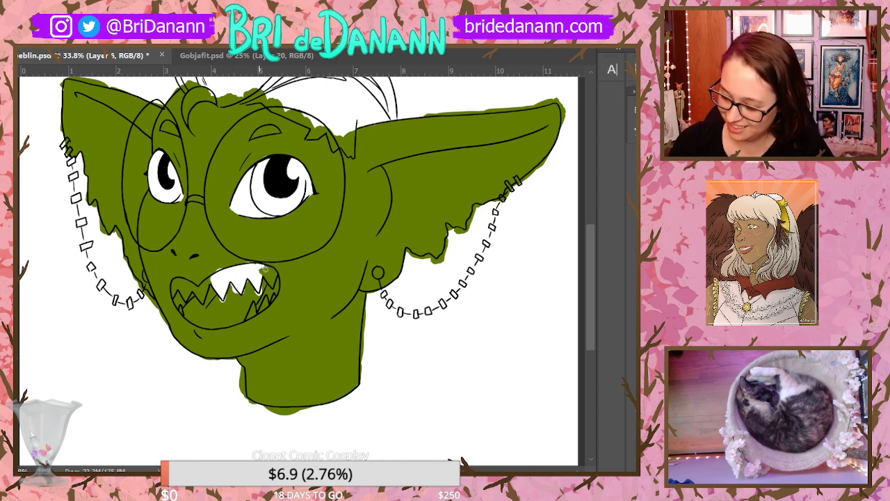
left_click_drag(259, 265, 262, 274)
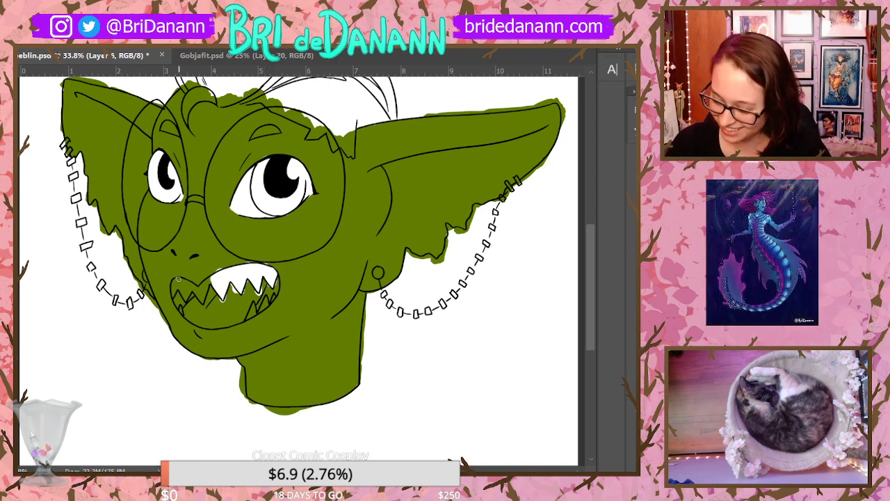
mouse_move(178, 279)
left_mouse_down()
mouse_move(172, 295)
mouse_move(182, 292)
left_mouse_up()
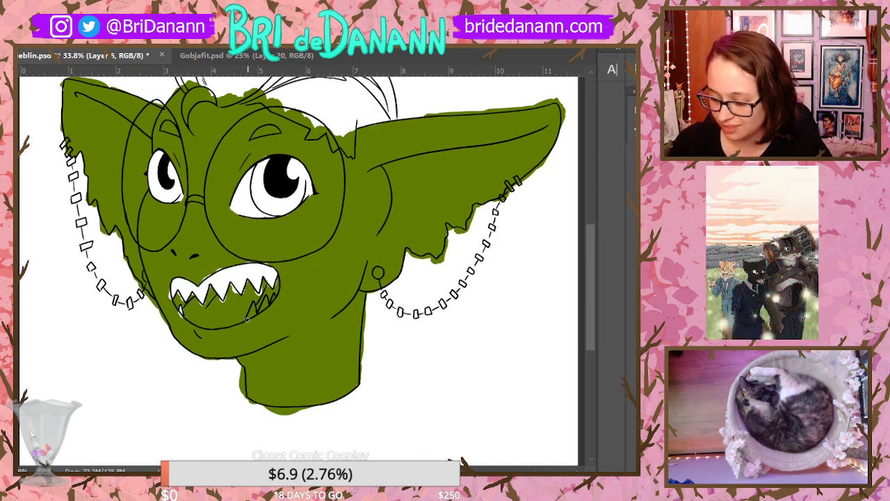
left_click_drag(270, 302, 262, 310)
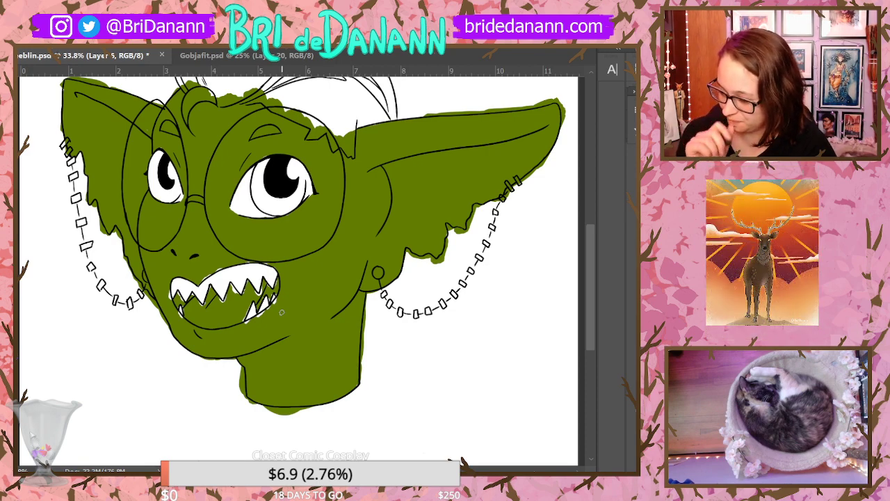
Create a new layer, adjust the brush size and paint hot pink over the front of the hair and its hairline strands
left_click_drag(365, 306, 299, 327)
left_click_drag(448, 389, 462, 374)
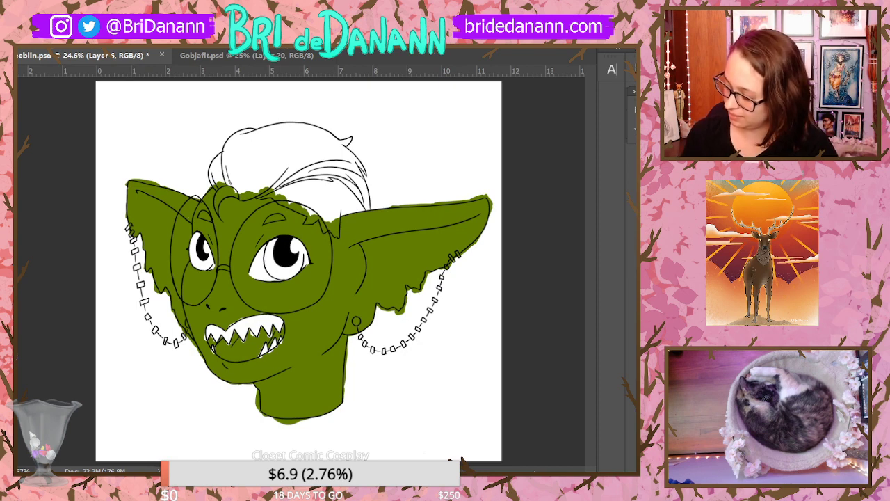
key("ctrl+shift+alt+n")
left_click_drag(260, 175, 283, 146)
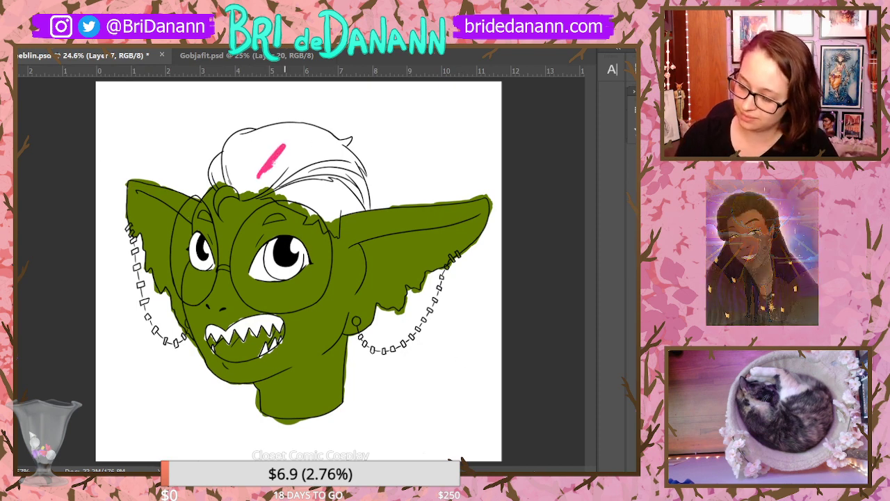
left_click(54, 43)
left_click_drag(59, 74, 63, 74)
mouse_move(244, 145)
left_mouse_down()
mouse_move(228, 159)
mouse_move(242, 132)
mouse_move(256, 134)
mouse_move(212, 170)
mouse_move(226, 189)
mouse_move(219, 213)
mouse_move(223, 195)
mouse_move(262, 193)
mouse_move(287, 163)
mouse_move(261, 194)
mouse_move(283, 188)
mouse_move(293, 208)
mouse_move(280, 200)
mouse_move(313, 216)
left_mouse_up()
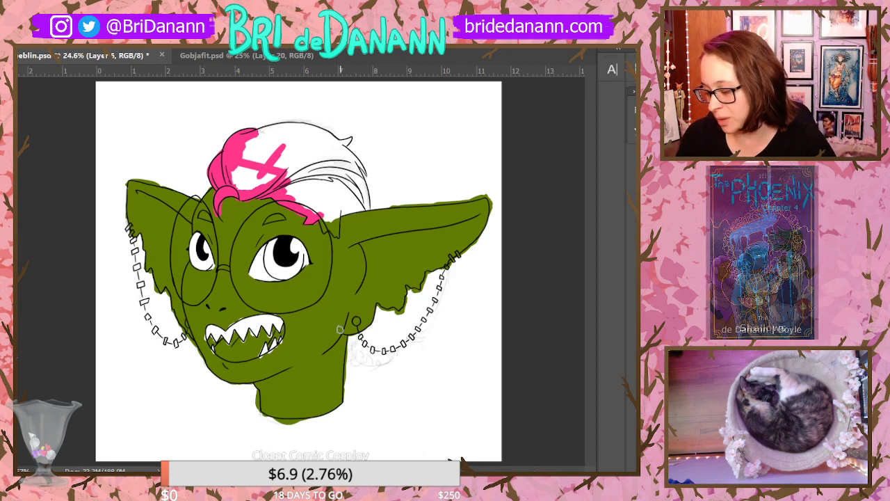
Paint hot pink over the middle and back locks of the hair and fill both eyebrows
left_click_drag(426, 373, 436, 358)
left_click_drag(480, 194, 436, 302)
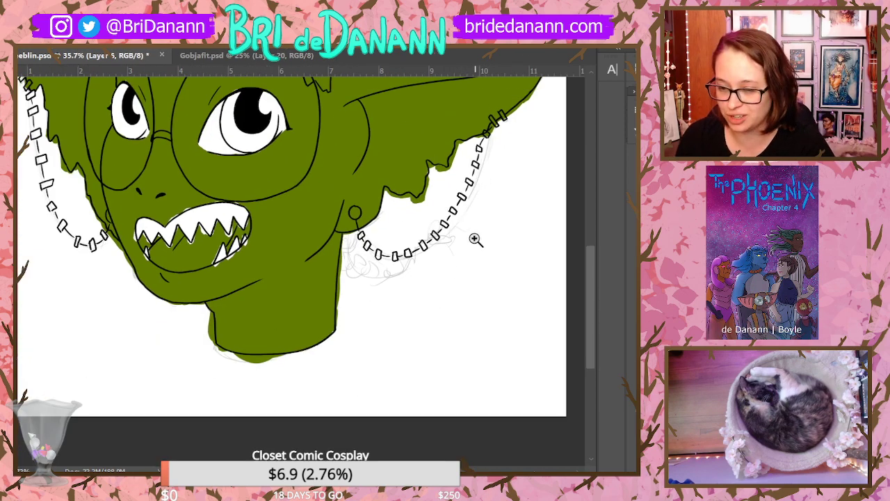
left_click_drag(469, 224, 455, 255)
scroll(606, 241, "up", 5)
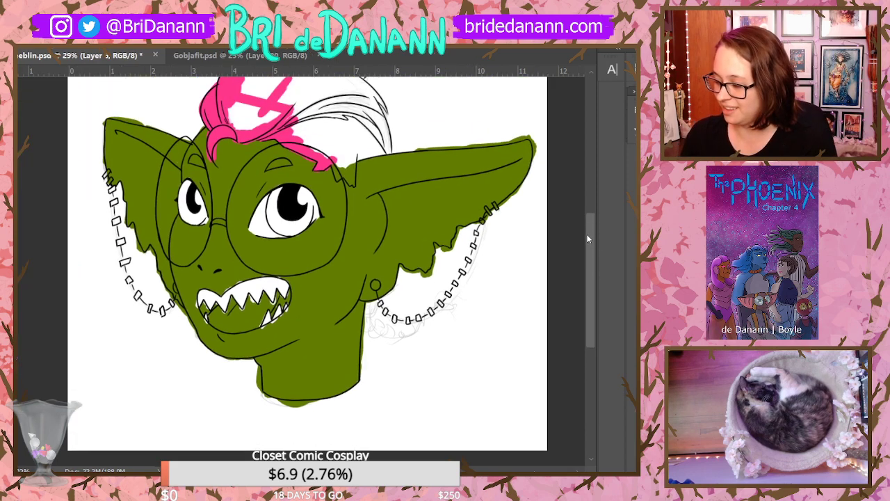
left_click_drag(339, 102, 361, 104)
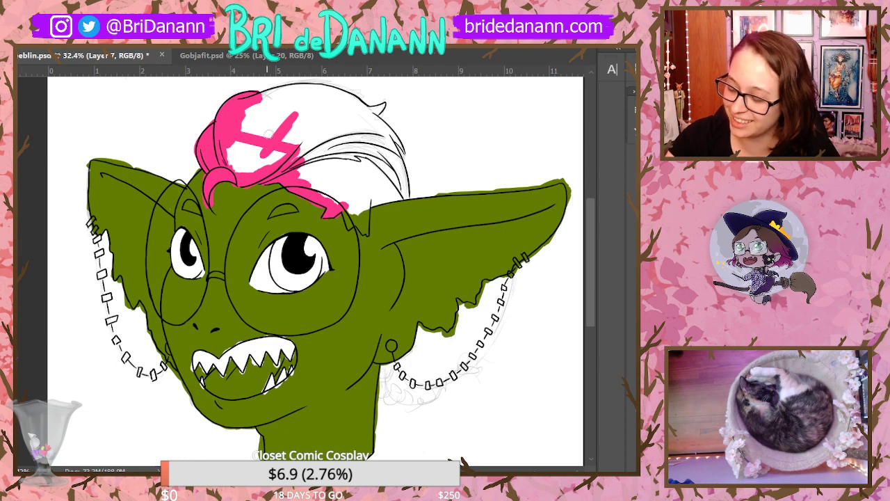
mouse_move(268, 135)
left_mouse_down()
mouse_move(224, 148)
mouse_move(262, 167)
mouse_move(254, 135)
mouse_move(243, 129)
mouse_move(236, 141)
mouse_move(250, 170)
mouse_move(260, 123)
mouse_move(306, 167)
mouse_move(299, 124)
mouse_move(333, 132)
mouse_move(344, 150)
mouse_move(393, 158)
mouse_move(390, 188)
left_mouse_up()
left_click_drag(304, 160, 337, 203)
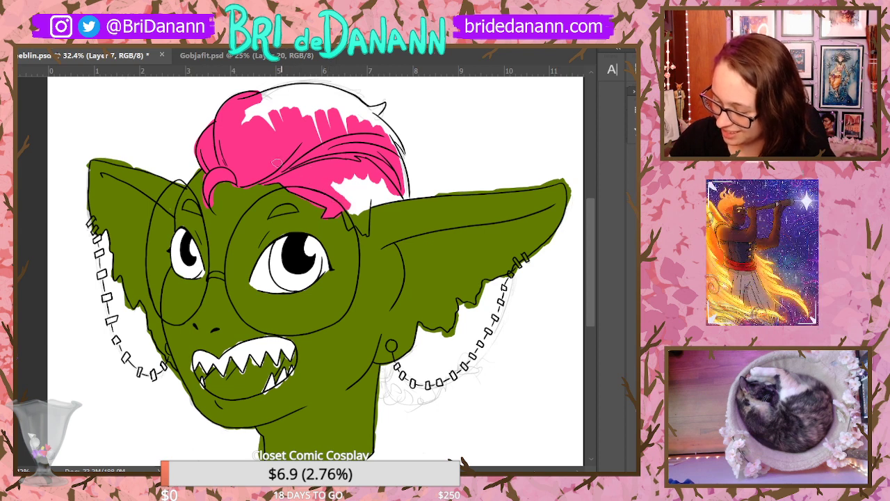
left_click_drag(188, 208, 197, 209)
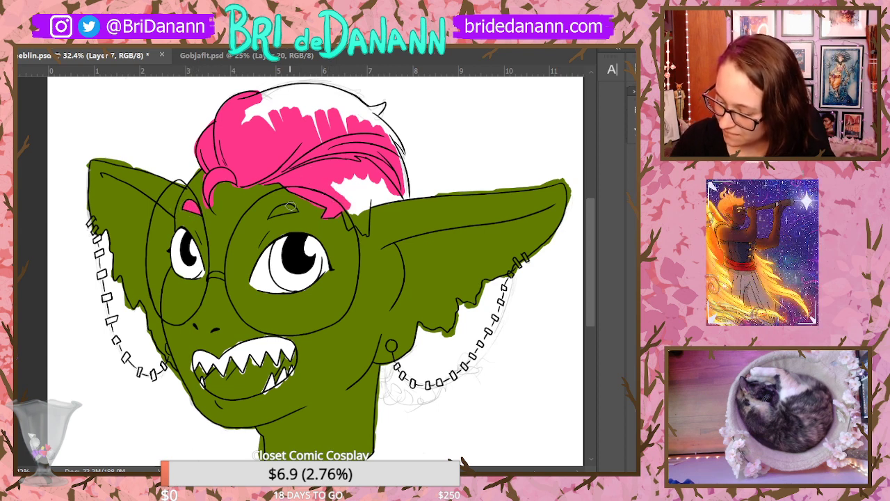
left_click_drag(276, 212, 293, 208)
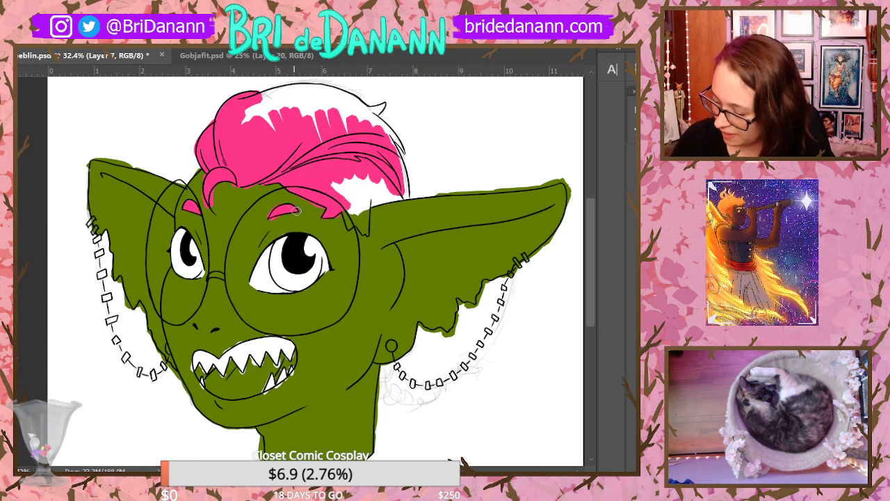
Fill the hair's remaining white gaps with hot pink up to the outline and recolour the hair and both eyebrows purple
mouse_move(340, 185)
left_mouse_down()
mouse_move(350, 228)
mouse_move(358, 230)
mouse_move(379, 195)
mouse_move(407, 196)
mouse_move(392, 150)
left_mouse_up()
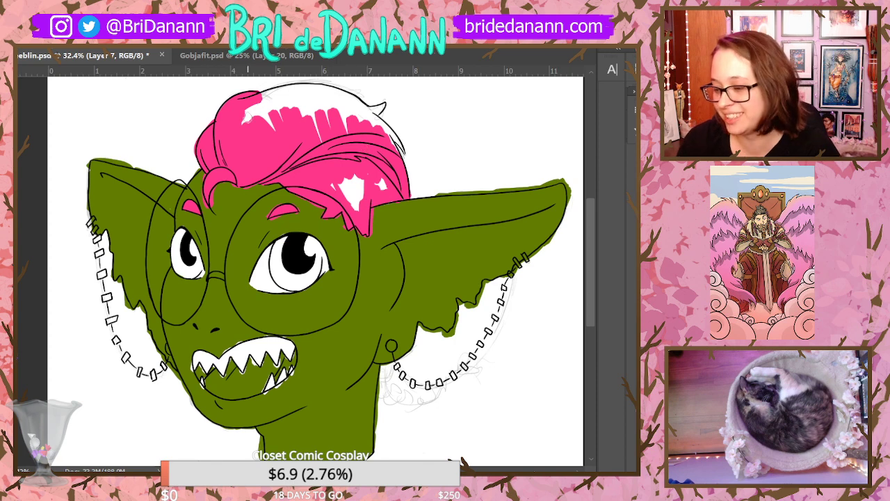
mouse_move(247, 118)
left_mouse_down()
mouse_move(294, 89)
mouse_move(330, 87)
mouse_move(320, 90)
mouse_move(356, 104)
left_mouse_up()
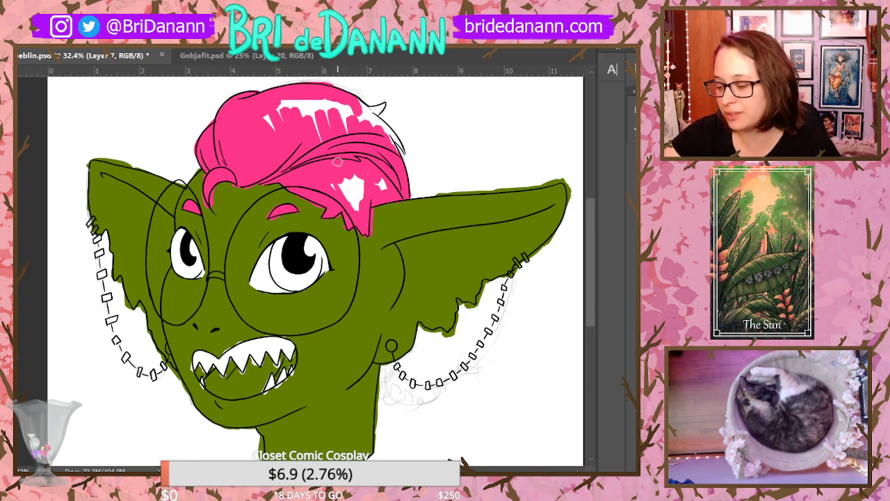
mouse_move(277, 116)
left_mouse_down()
mouse_move(302, 105)
mouse_move(314, 117)
mouse_move(330, 111)
mouse_move(306, 116)
mouse_move(341, 126)
mouse_move(329, 117)
mouse_move(346, 118)
mouse_move(379, 137)
mouse_move(363, 124)
mouse_move(381, 116)
mouse_move(354, 105)
mouse_move(404, 150)
mouse_move(398, 177)
mouse_move(349, 197)
mouse_move(357, 209)
mouse_move(345, 171)
mouse_move(381, 182)
left_mouse_up()
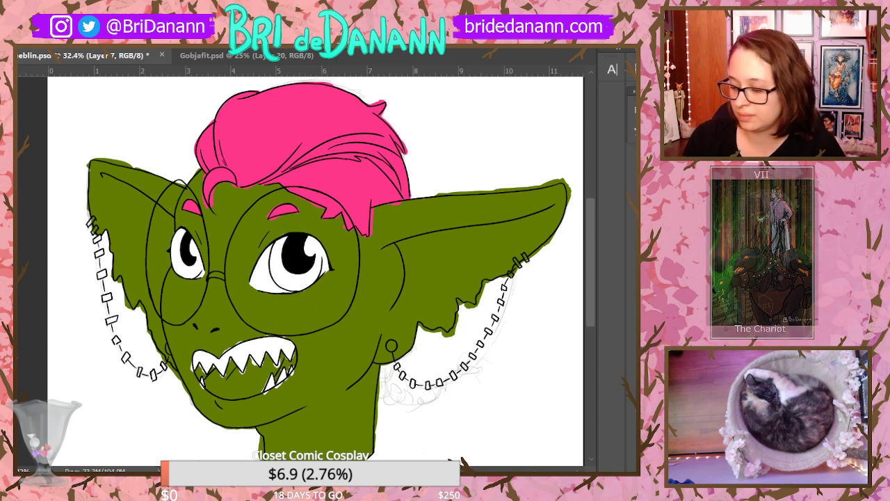
left_click(312, 143)
left_click(189, 206)
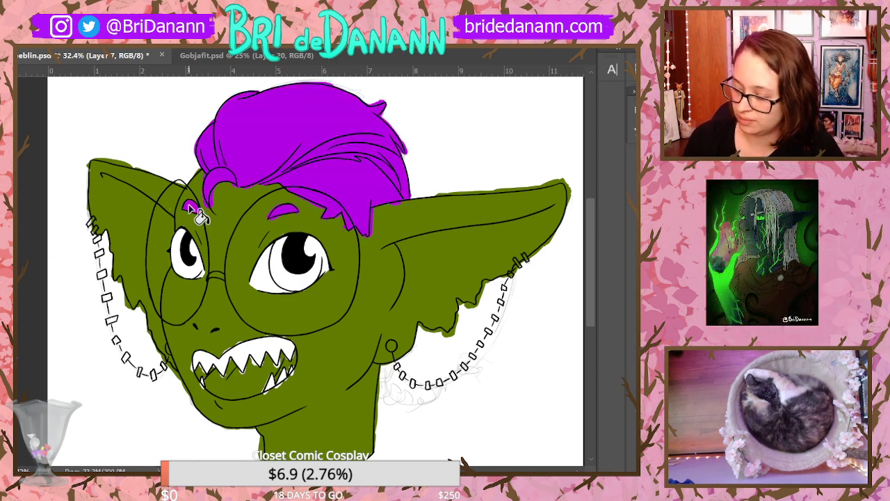
Ink the first interlocking braid loops below the near earlobe with the 10 px brush and select the next layer up
mouse_move(346, 248)
left_mouse_down()
mouse_move(260, 332)
mouse_move(401, 249)
mouse_move(409, 262)
left_mouse_up()
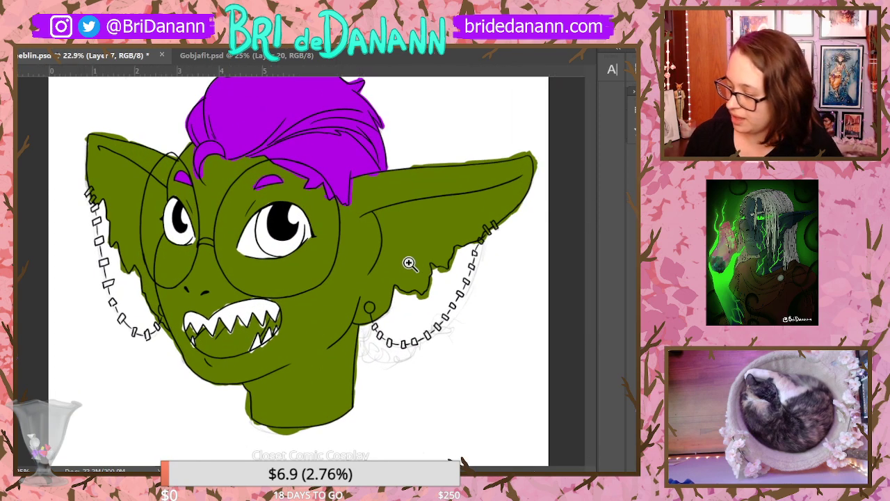
left_click_drag(400, 312, 464, 272)
left_click_drag(296, 215, 355, 214)
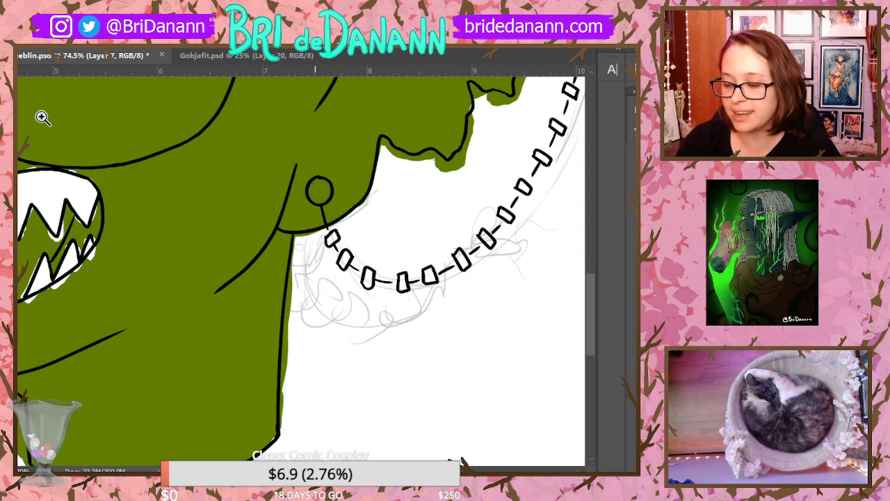
key("v")
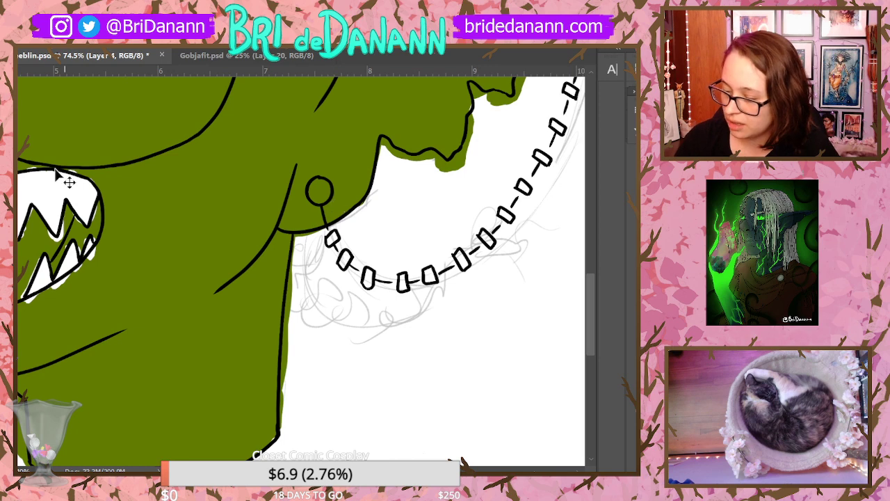
left_click(19, 48)
double_click(92, 137)
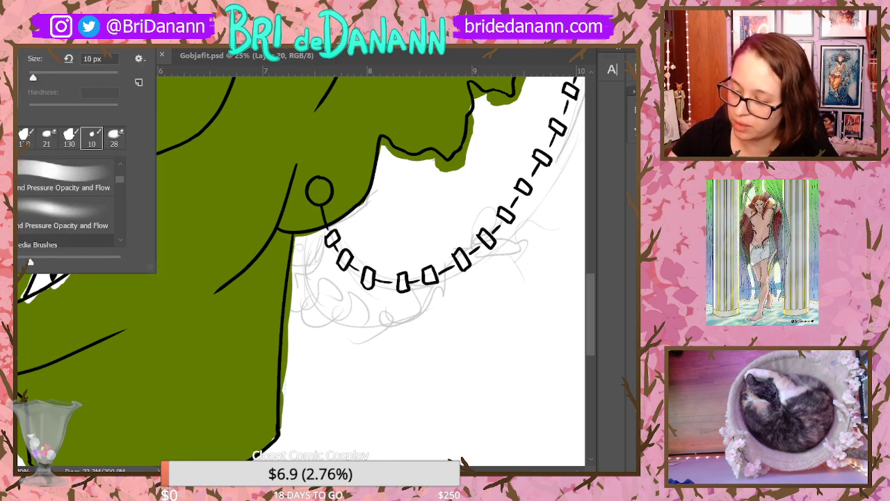
mouse_move(322, 231)
left_mouse_down()
mouse_move(308, 285)
mouse_move(332, 288)
mouse_move(339, 306)
left_mouse_up()
mouse_move(298, 281)
left_mouse_down()
mouse_move(363, 326)
mouse_move(388, 317)
mouse_move(365, 304)
mouse_move(418, 300)
mouse_move(392, 316)
left_mouse_up()
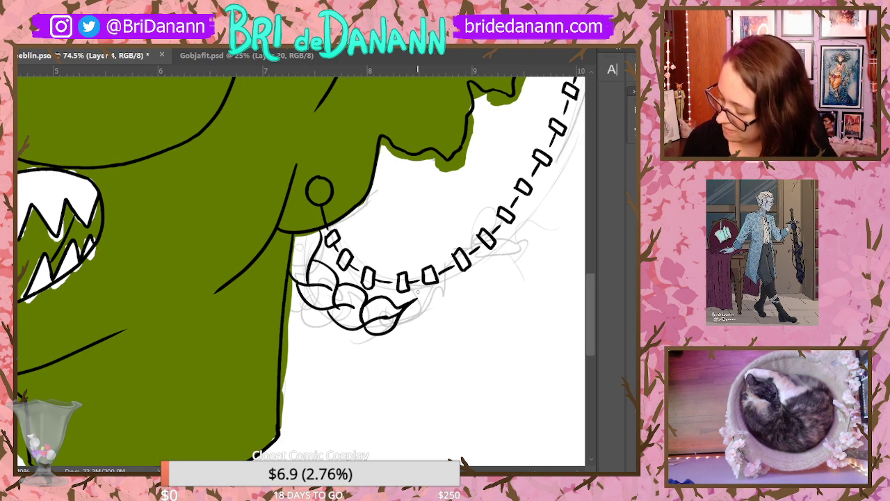
key("alt+bracketright")
left_click_drag(401, 305, 439, 271)
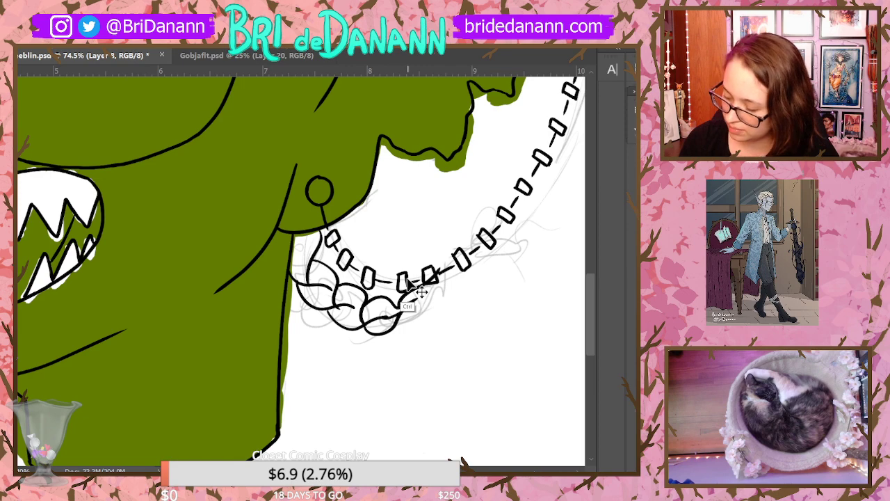
left_click(34, 6)
left_click(77, 42)
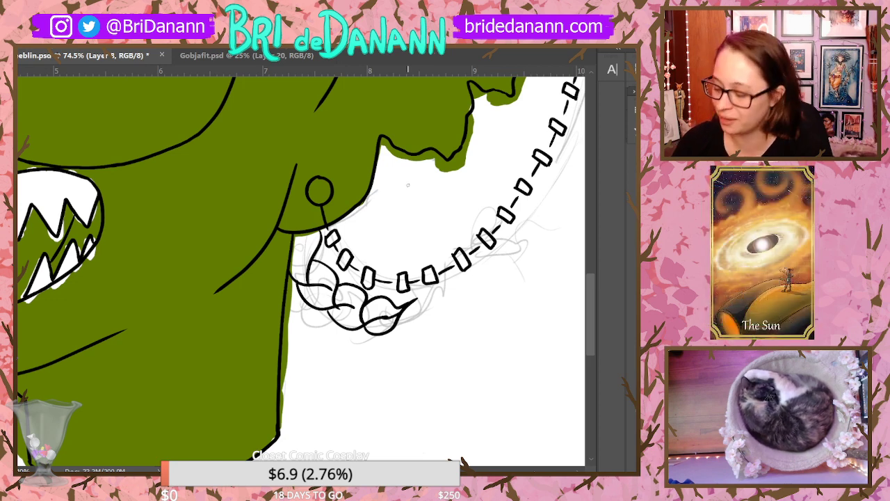
left_click_drag(391, 303, 431, 271)
left_click_drag(401, 314, 432, 277)
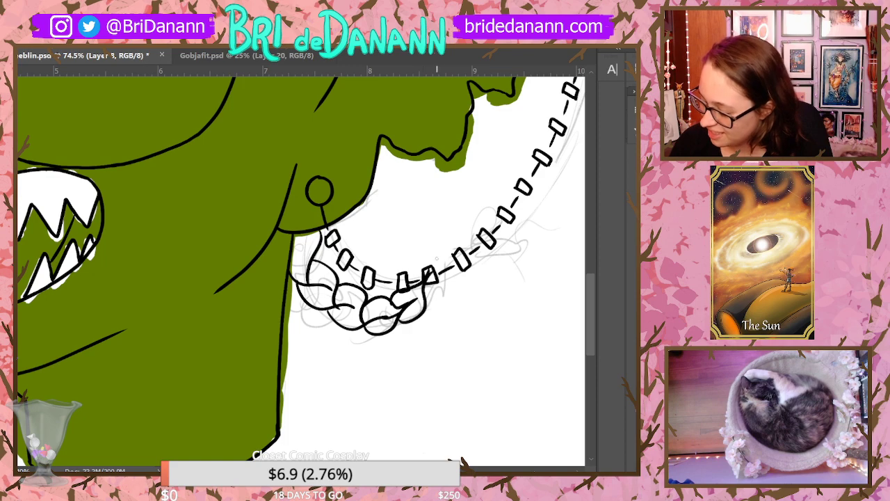
left_click(33, 7)
left_click(70, 45)
left_click(34, 7)
left_click(69, 45)
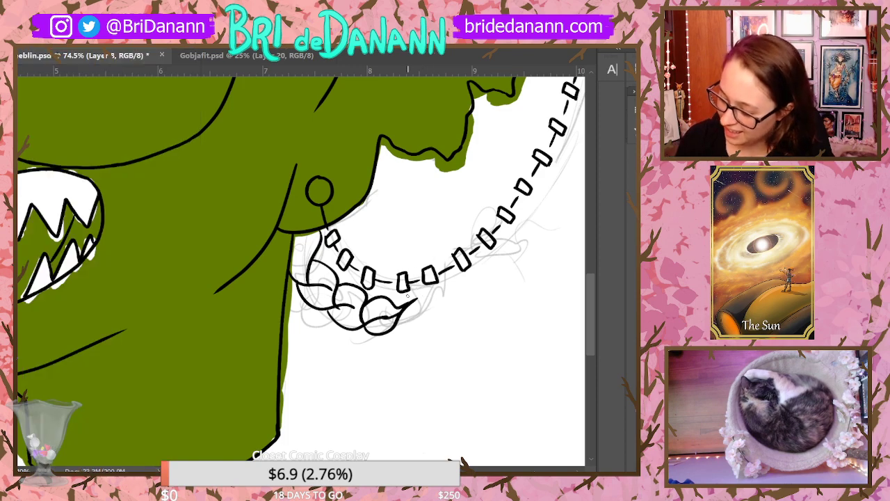
Extend the braid with overlapping strands curving up along the underside of the near ear's chain
left_click_drag(392, 306, 451, 280)
mouse_move(400, 321)
left_mouse_down()
mouse_move(456, 282)
mouse_move(446, 251)
mouse_move(426, 289)
mouse_move(437, 262)
mouse_move(492, 269)
mouse_move(491, 242)
mouse_move(514, 213)
left_mouse_up()
key("ctrl+z")
key("ctrl+z")
left_click_drag(494, 254, 519, 206)
mouse_move(492, 232)
left_mouse_down()
mouse_move(530, 173)
mouse_move(520, 221)
left_mouse_up()
left_click_drag(524, 188, 538, 154)
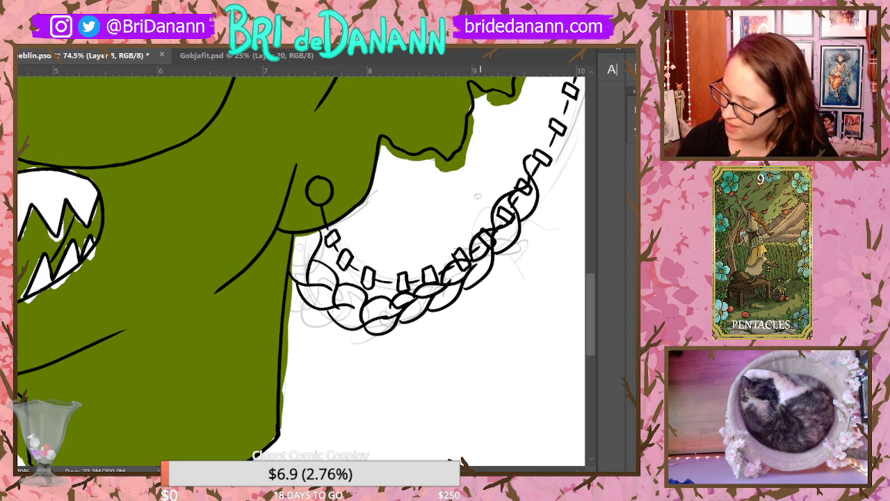
mouse_move(492, 224)
left_mouse_down()
mouse_move(494, 204)
mouse_move(519, 190)
left_mouse_up()
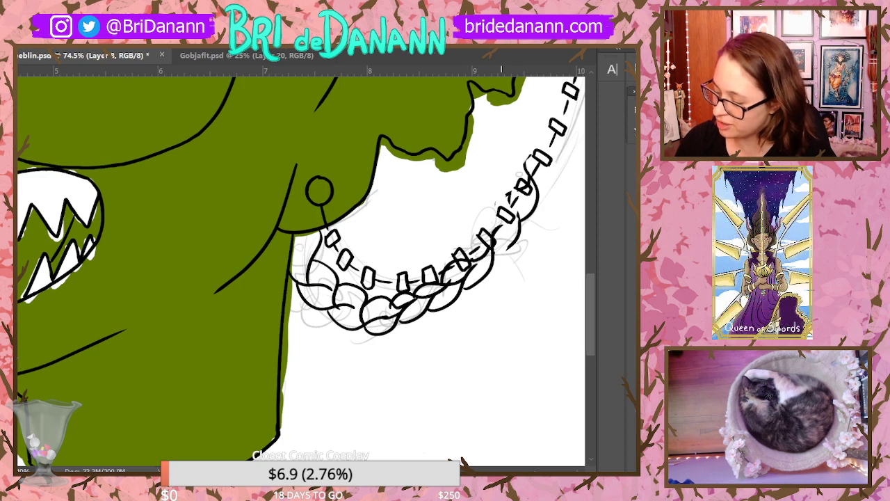
left_click_drag(519, 175, 530, 183)
key("ctrl+z")
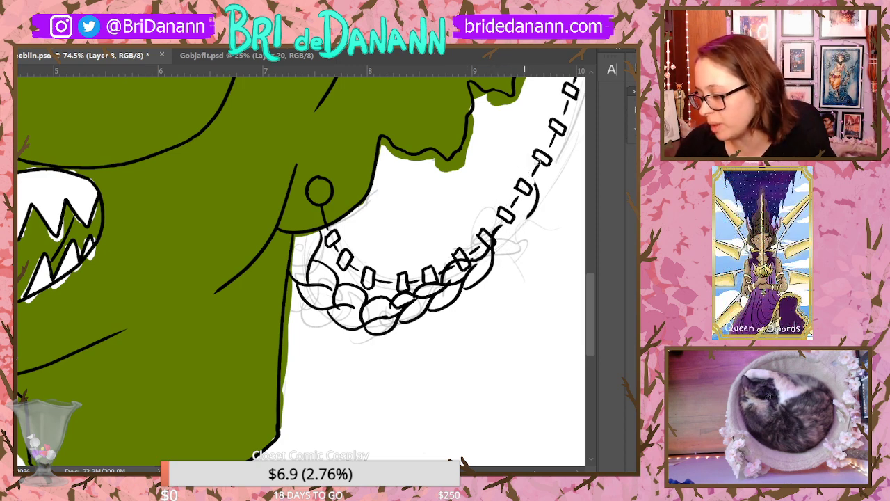
key("ctrl+z")
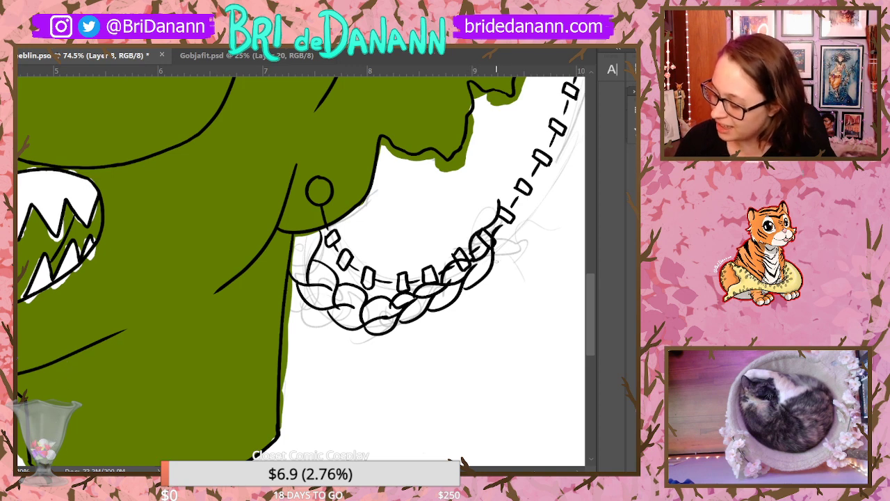
Ink the braid's tapering end and a small hair-tie band across the strands
left_click_drag(499, 205, 494, 186)
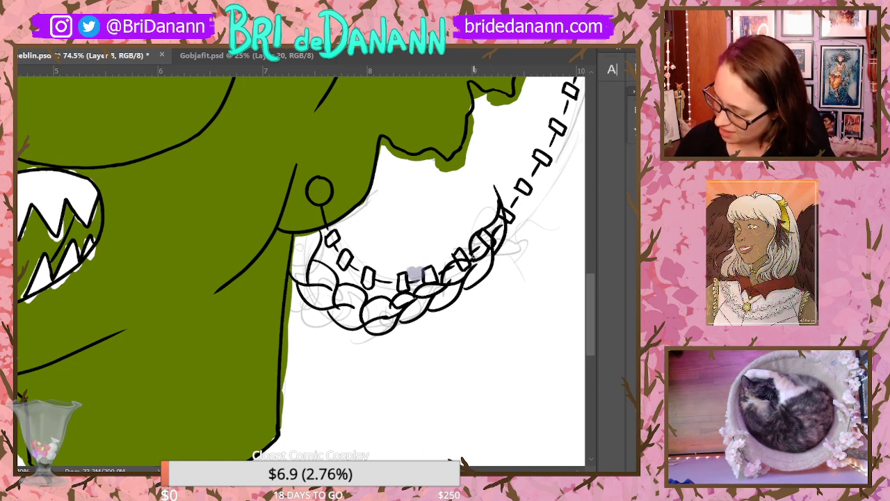
mouse_move(483, 259)
left_mouse_down()
mouse_move(495, 269)
mouse_move(491, 280)
left_mouse_up()
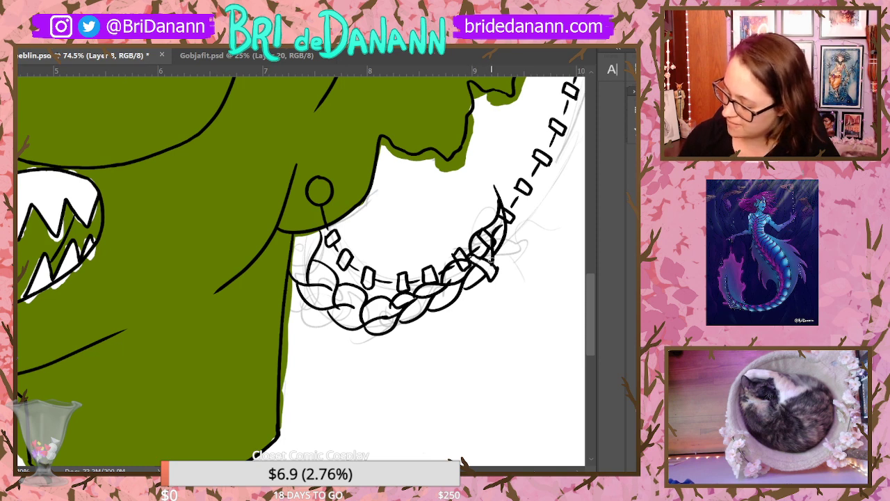
key("ctrl+z")
key("ctrl+shift+z")
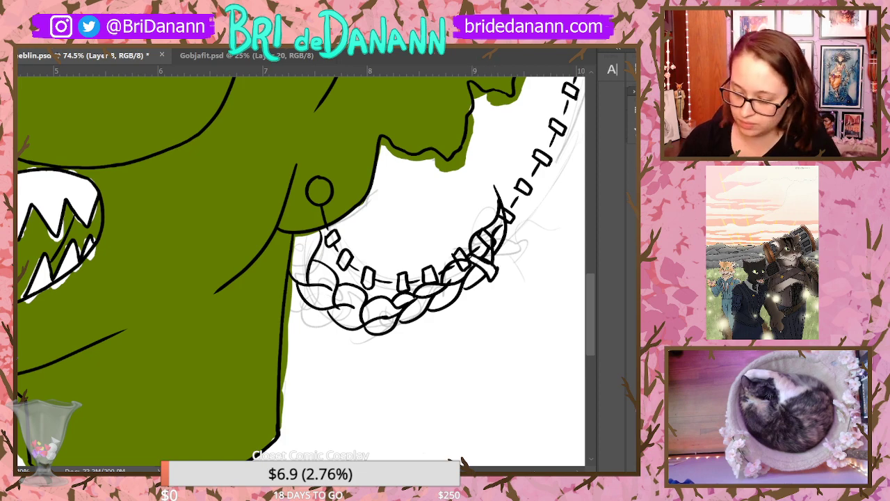
Refine the hair-tie band's outline where it crosses the braid strands
left_click_drag(513, 287, 572, 217)
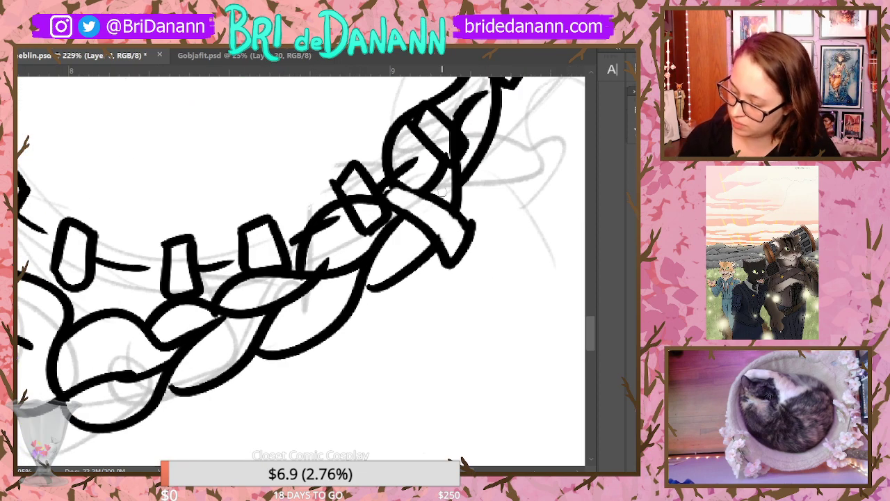
left_click_drag(427, 265, 451, 264)
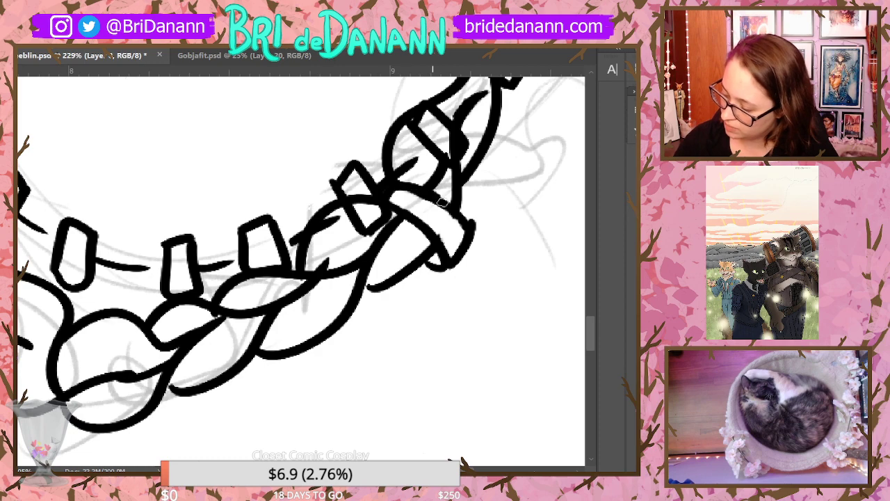
left_click_drag(442, 202, 463, 249)
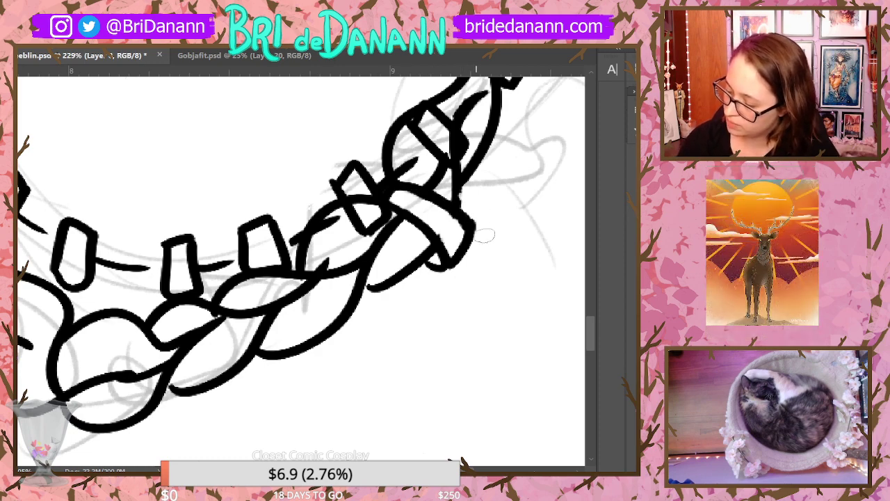
left_click(39, 9)
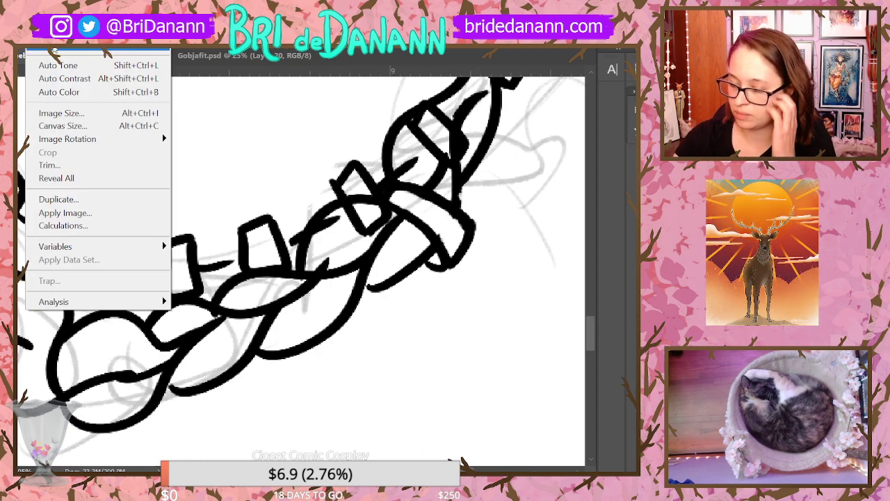
mouse_move(69, 46)
key("Escape")
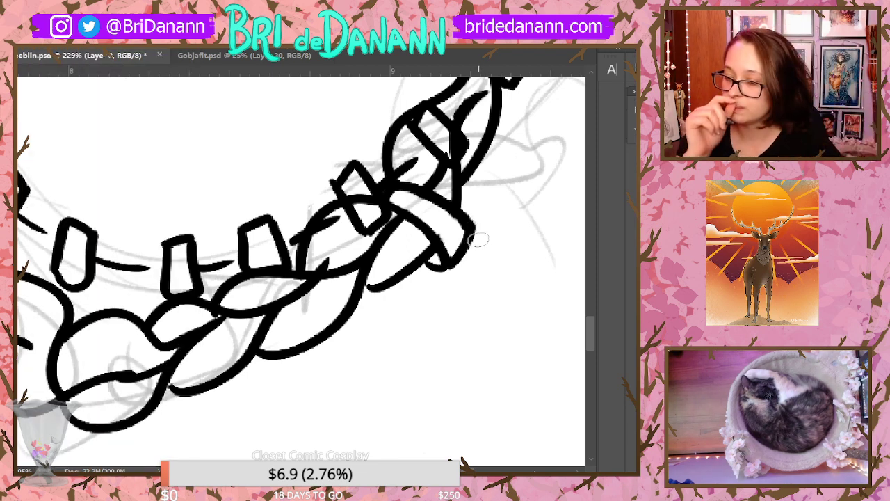
key("z")
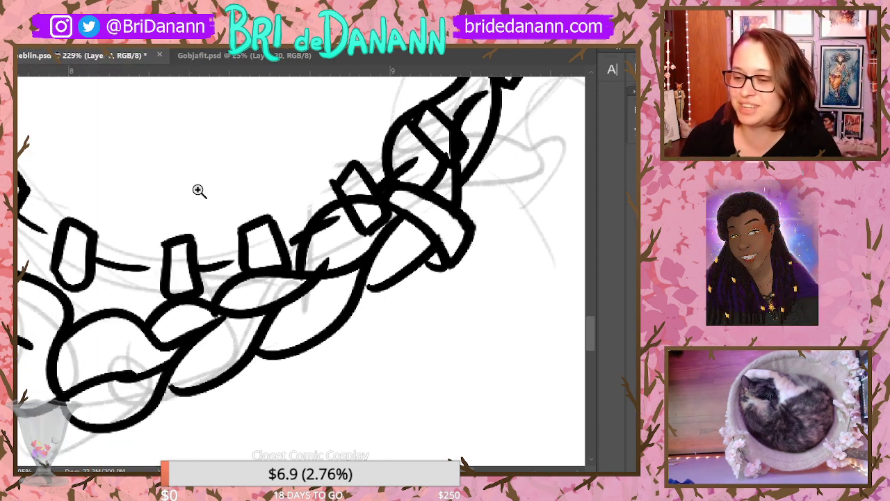
left_click_drag(306, 214, 248, 258)
left_click_drag(459, 284, 459, 253)
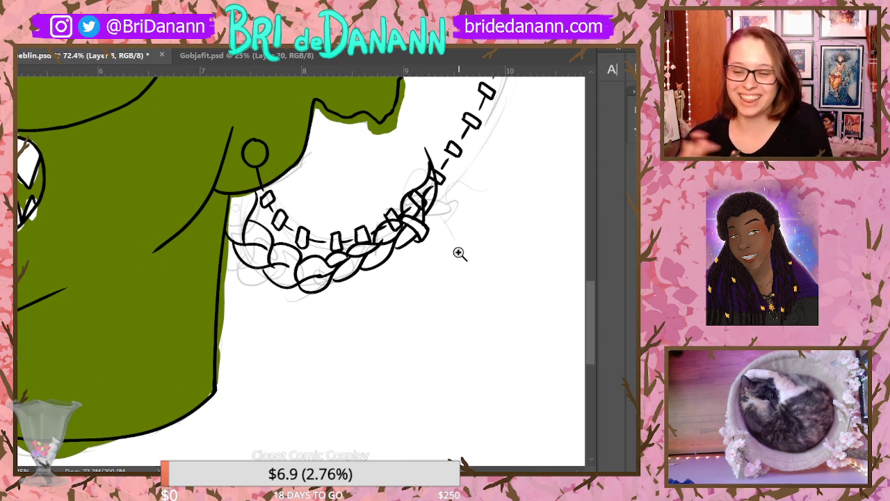
left_click_drag(457, 228, 465, 193)
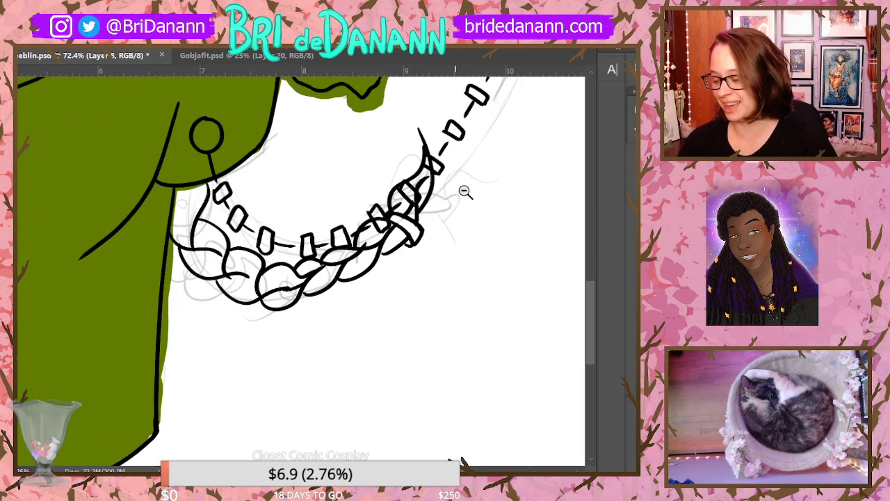
left_click_drag(479, 226, 464, 291)
left_click_drag(515, 202, 504, 242)
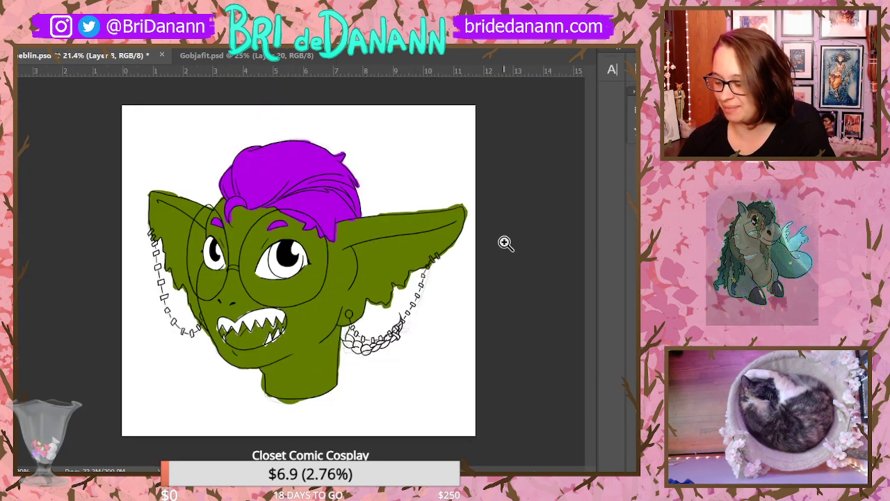
Save the changes to the goblin portrait document
left_click_drag(487, 309, 451, 334)
left_click(7, 14)
left_click(28, 149)
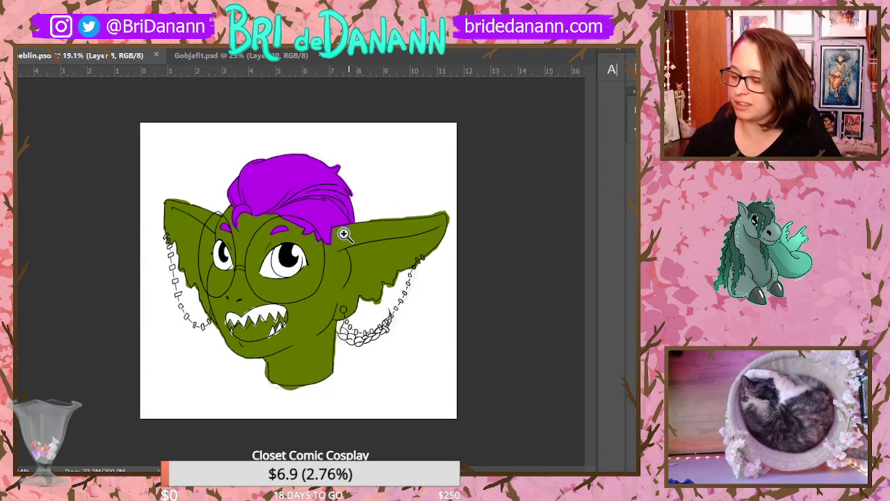
Compare the goblin portrait with Gobjafit.psd at a similar view size and return to the portrait
left_click(209, 55)
left_click_drag(453, 372, 479, 284)
key("ctrl+Tab")
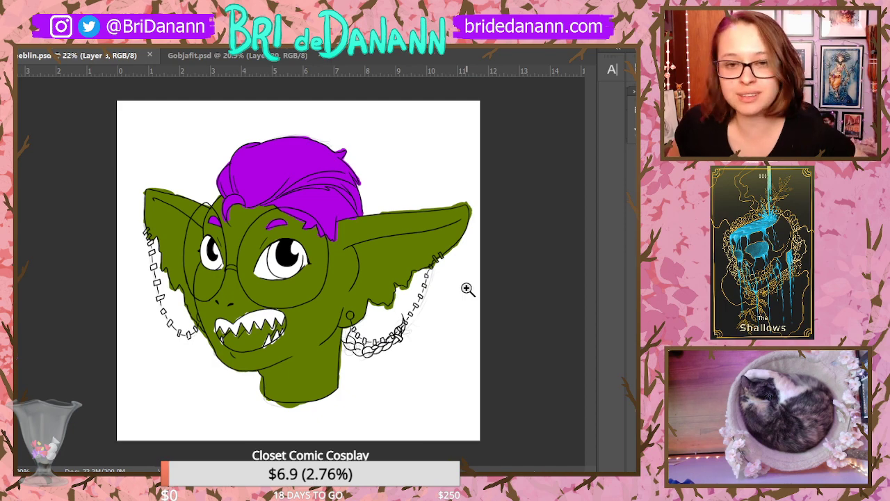
left_click_drag(467, 288, 481, 322)
left_click(220, 54)
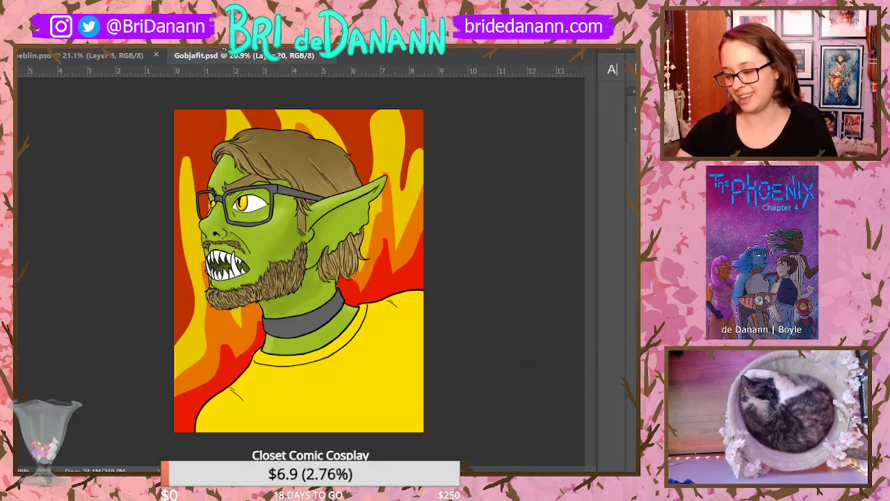
left_click(95, 56)
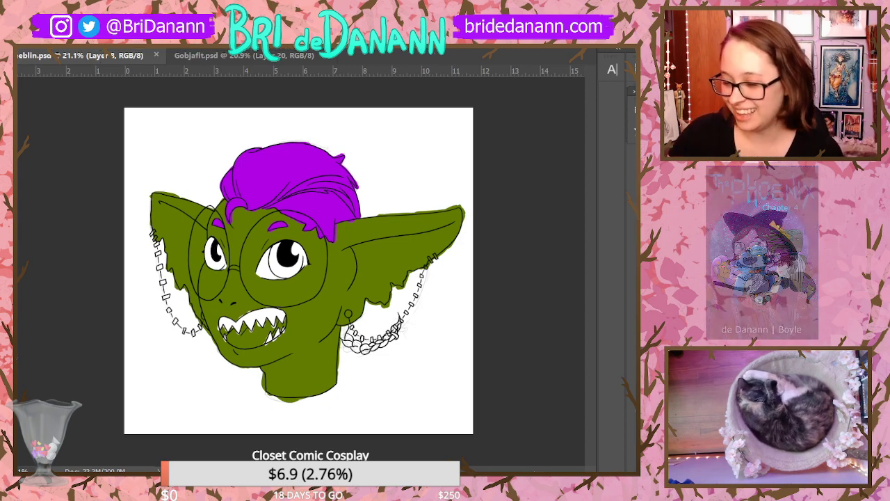
Create a new square document with a white background and add an empty layer for sketching
left_click(18, 10)
left_click(28, 35)
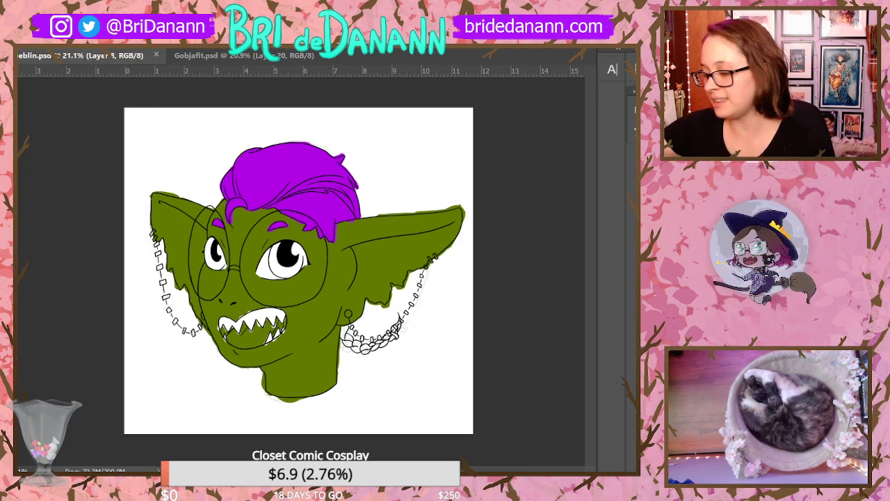
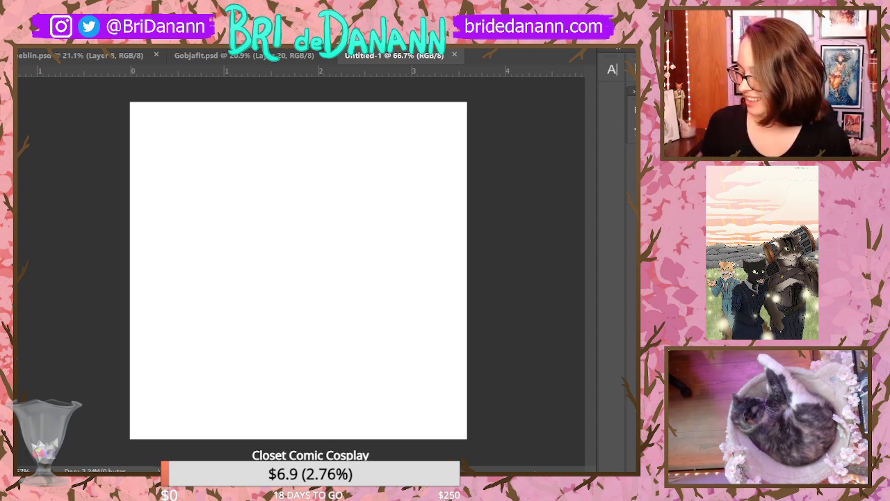
key("ctrl+shift+alt+n")
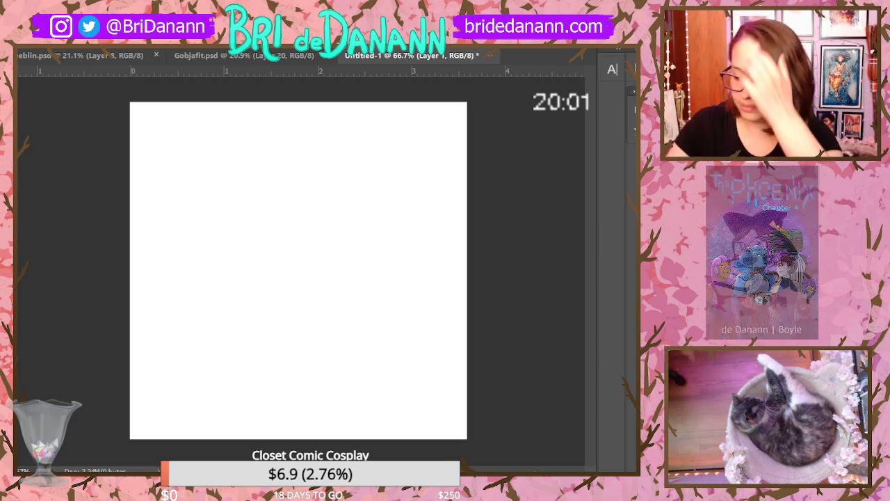
Choose a thin sketching brush from the media brush presets
left_click(31, 46)
scroll(95, 209, "down", 2)
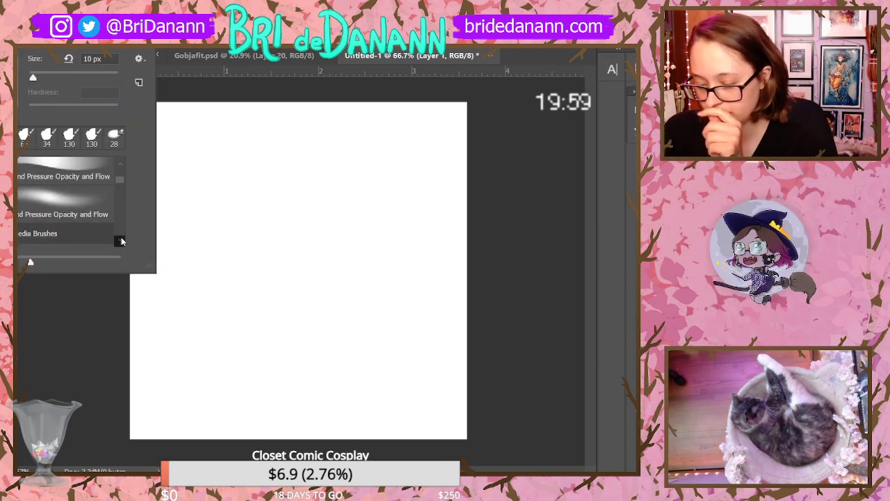
left_click(95, 234)
key("Return")
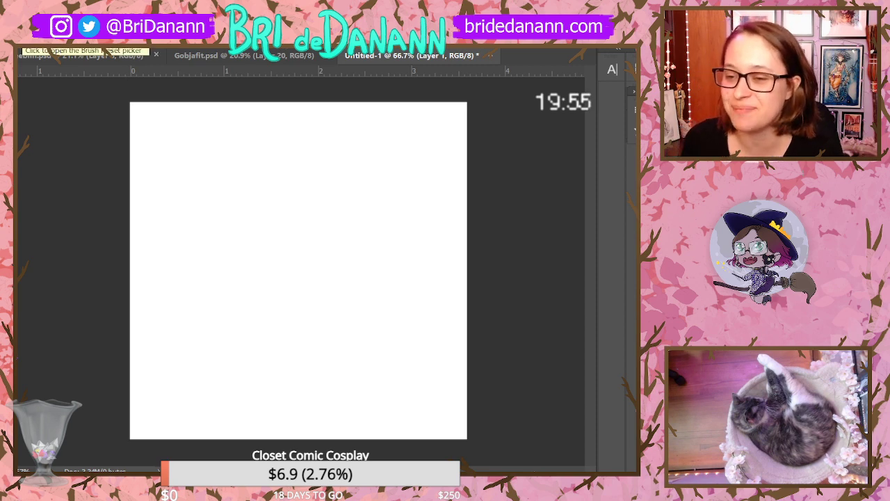
Sketch the head as overlapping circles in the upper half of the canvas with facial guide lines and large pointed ears
mouse_move(260, 182)
left_mouse_down()
mouse_move(327, 259)
mouse_move(341, 209)
mouse_move(291, 175)
left_mouse_up()
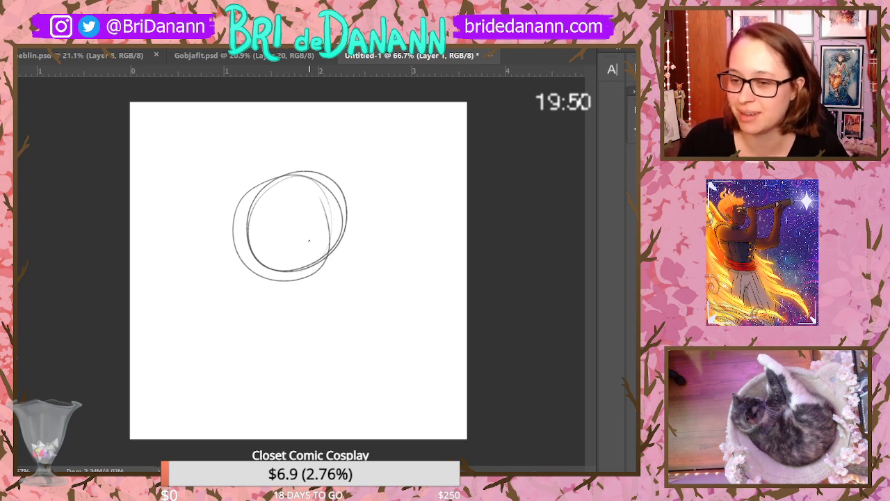
mouse_move(327, 201)
left_mouse_down()
mouse_move(292, 174)
mouse_move(341, 208)
mouse_move(299, 170)
mouse_move(277, 261)
left_mouse_up()
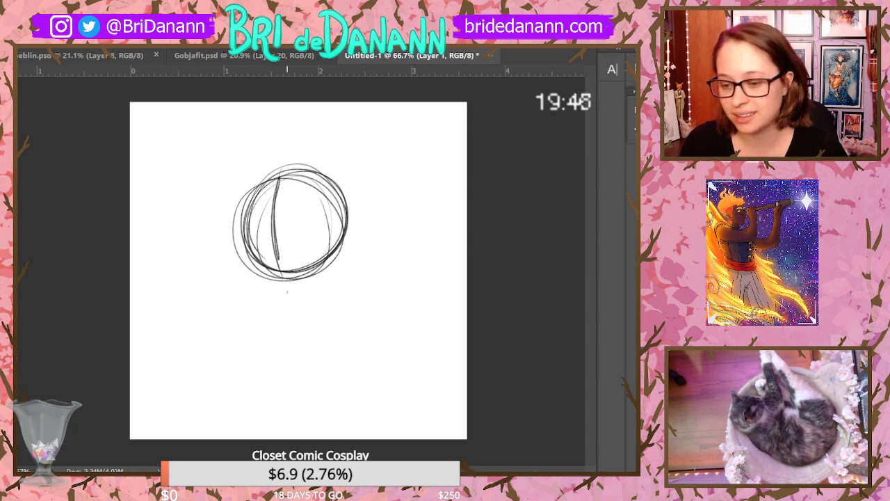
left_click_drag(244, 214, 319, 207)
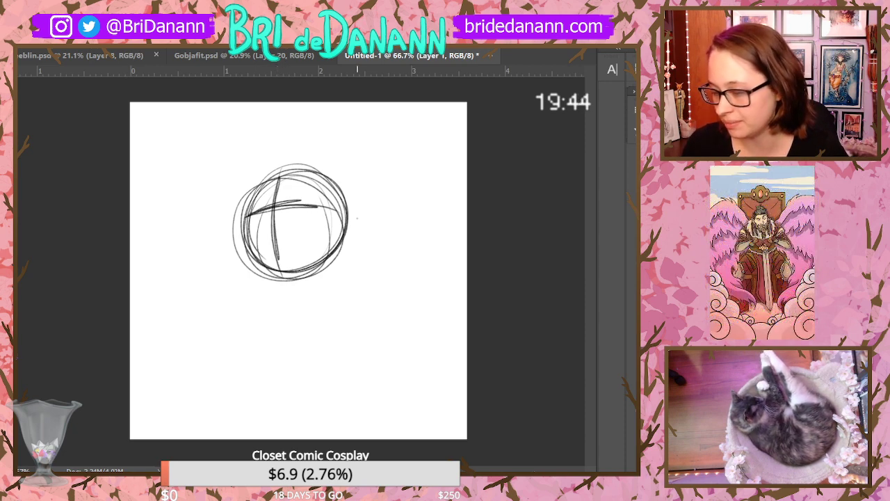
mouse_move(338, 190)
left_mouse_down()
mouse_move(387, 156)
mouse_move(342, 253)
left_mouse_up()
left_click_drag(253, 160, 237, 247)
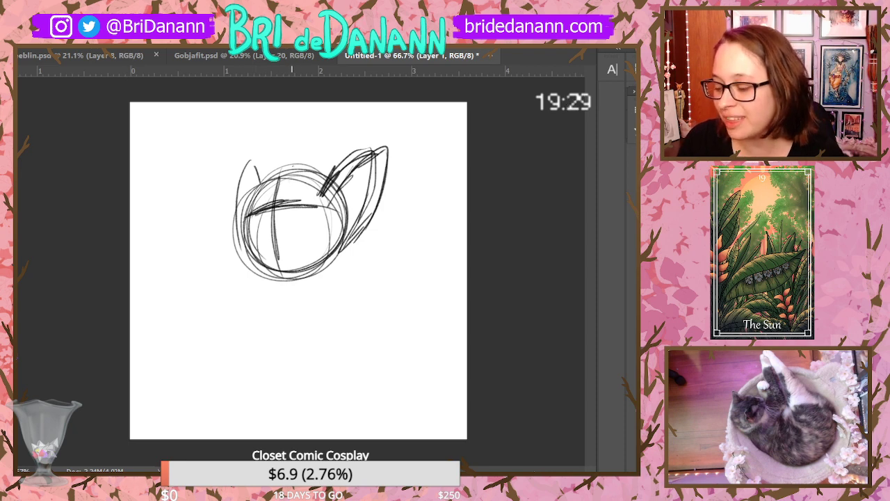
Sketch a small oval torso beneath the head with two short legs and feet
mouse_move(293, 279)
left_mouse_down()
mouse_move(339, 312)
mouse_move(290, 331)
left_mouse_up()
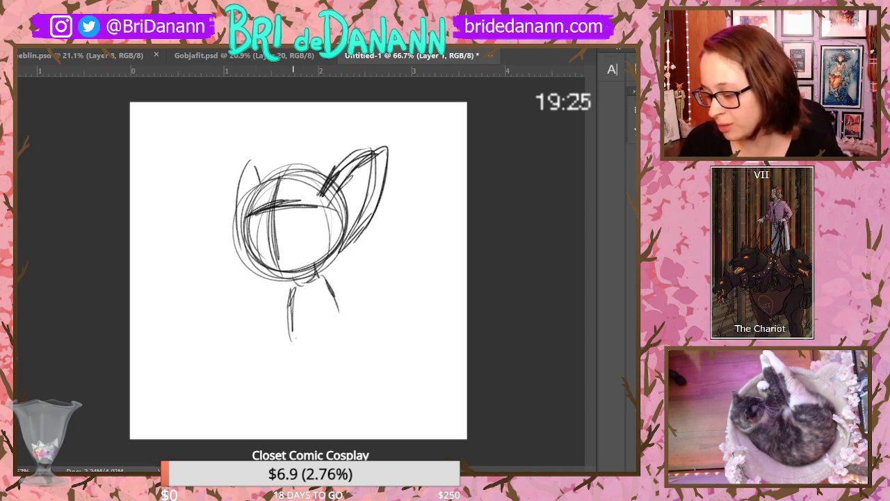
mouse_move(292, 287)
left_mouse_down()
mouse_move(288, 346)
mouse_move(340, 300)
left_mouse_up()
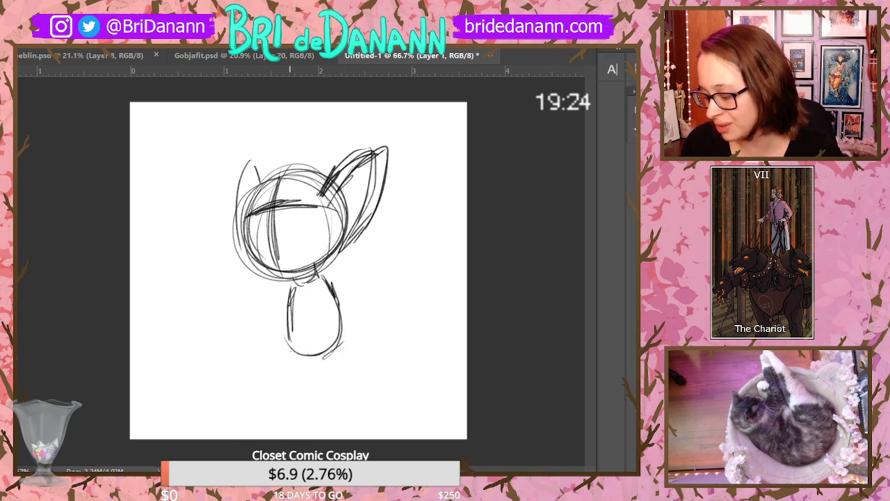
left_click_drag(286, 348, 282, 398)
mouse_move(289, 347)
left_mouse_down()
mouse_move(293, 400)
mouse_move(344, 393)
left_mouse_up()
left_click_drag(340, 334, 353, 393)
left_click_drag(309, 365, 306, 402)
left_click_drag(315, 371, 311, 402)
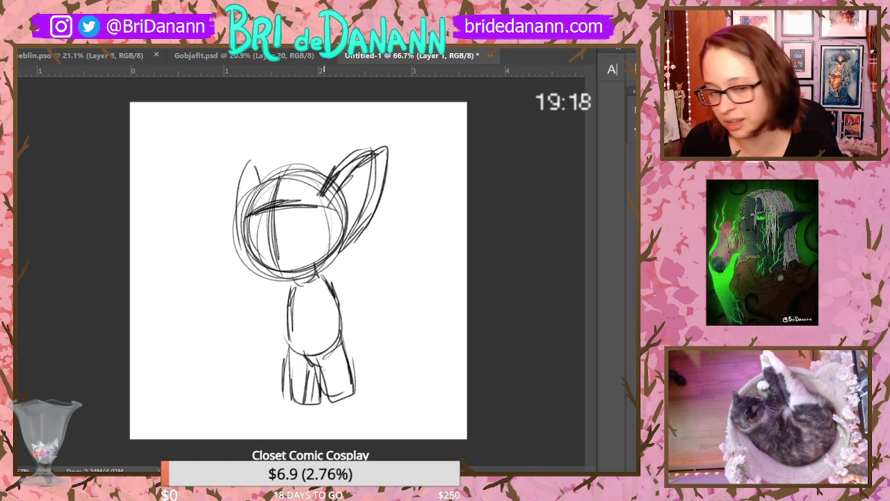
left_click_drag(289, 348, 304, 406)
left_click_drag(354, 388, 334, 405)
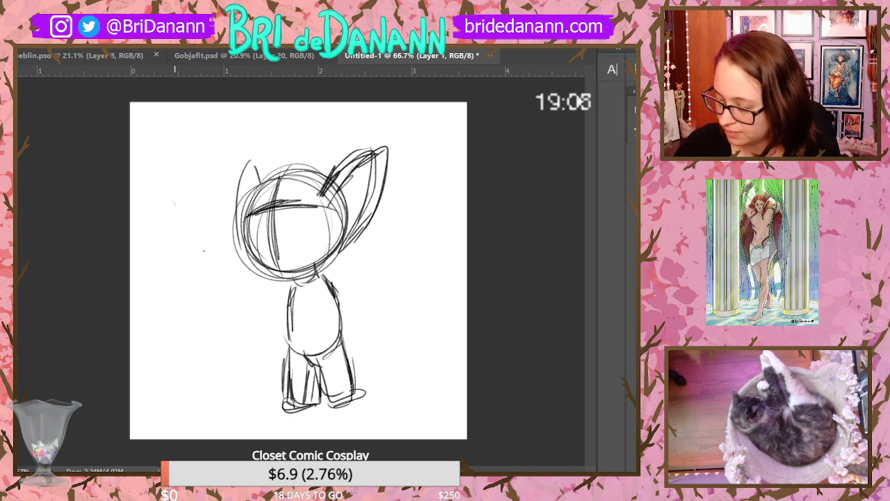
Sketch a long sword slanting up beside the head, with both arms bent and a hand around its grip
left_click_drag(162, 184, 210, 265)
left_click_drag(184, 227, 250, 316)
mouse_move(235, 287)
left_mouse_down()
mouse_move(256, 317)
mouse_move(323, 291)
left_mouse_up()
mouse_move(292, 330)
left_mouse_down()
mouse_move(323, 295)
mouse_move(245, 299)
mouse_move(256, 339)
left_mouse_up()
left_click_drag(246, 295, 272, 335)
left_click_drag(273, 335, 255, 343)
mouse_move(233, 278)
left_mouse_down()
mouse_move(165, 178)
mouse_move(244, 294)
left_mouse_up()
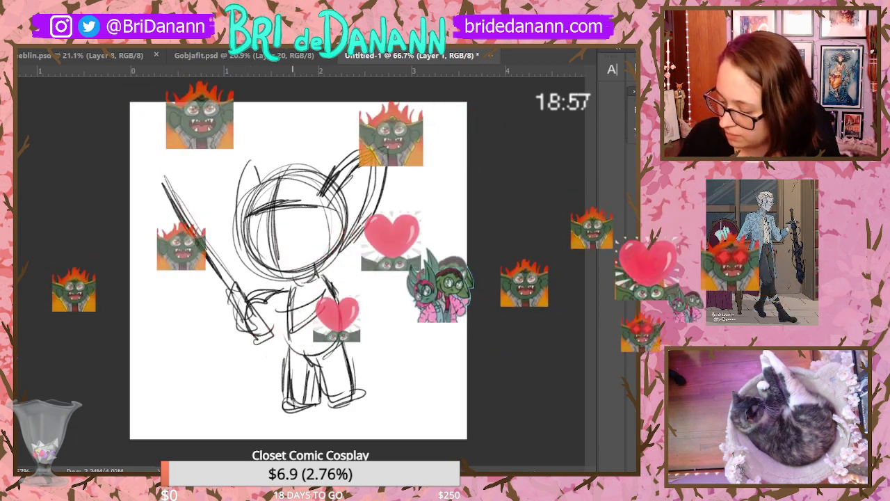
Erase the torso, legs and feet while keeping the head, arms and sword
left_click(50, 43)
left_click(66, 71)
mouse_move(289, 365)
left_mouse_down()
mouse_move(296, 393)
mouse_move(353, 348)
mouse_move(337, 362)
mouse_move(365, 412)
left_mouse_up()
left_click_drag(334, 273, 336, 302)
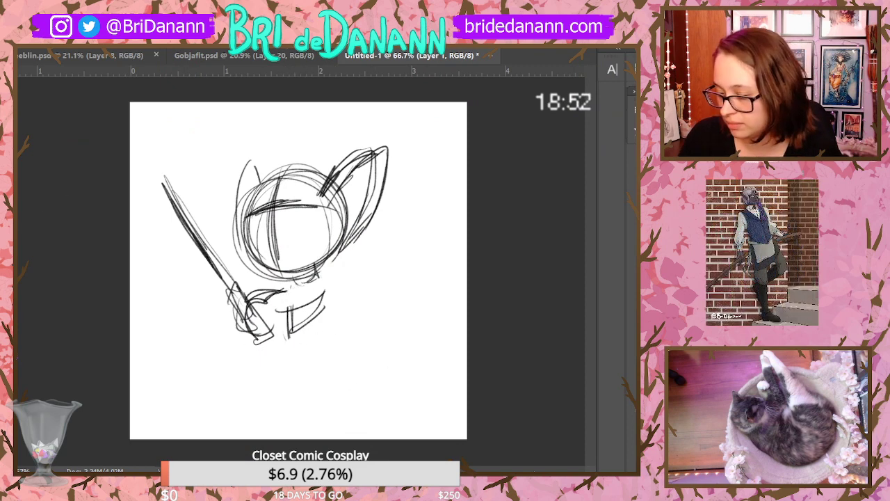
left_click_drag(275, 301, 285, 301)
key("ctrl+z")
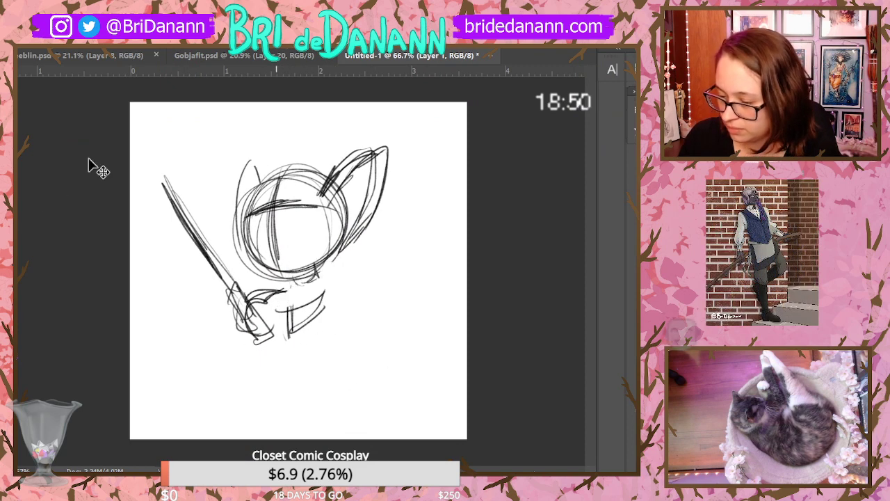
Lasso the sword and arms, move them up closer to the head and deselect
key("l")
mouse_move(340, 344)
left_mouse_down()
mouse_move(329, 285)
mouse_move(292, 293)
mouse_move(238, 270)
mouse_move(159, 149)
mouse_move(334, 379)
left_mouse_up()
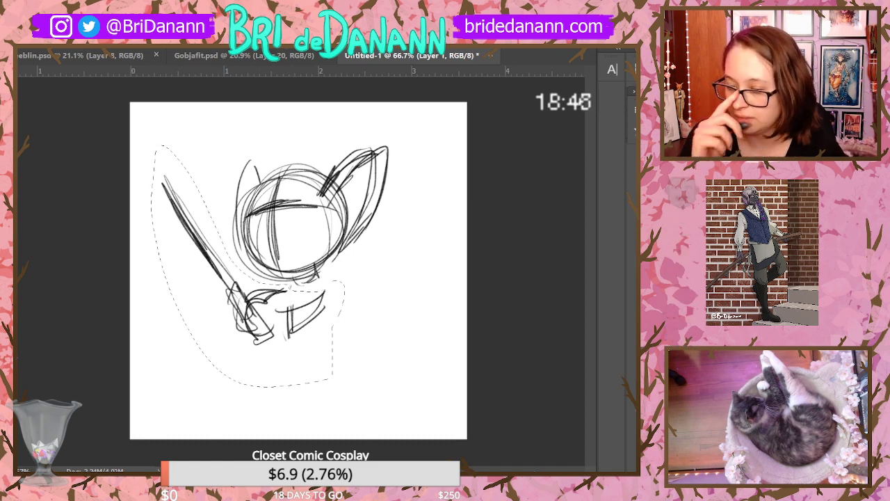
left_click_drag(320, 304, 323, 301)
key("ctrl+a")
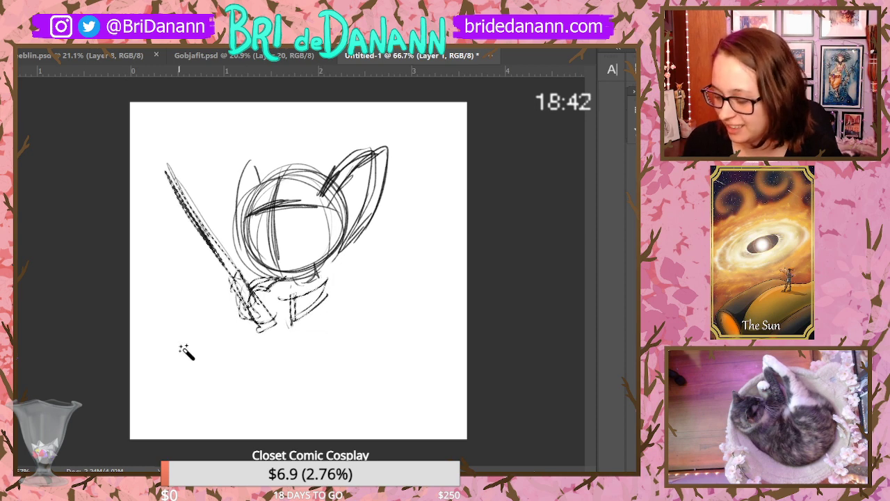
key("ctrl+d")
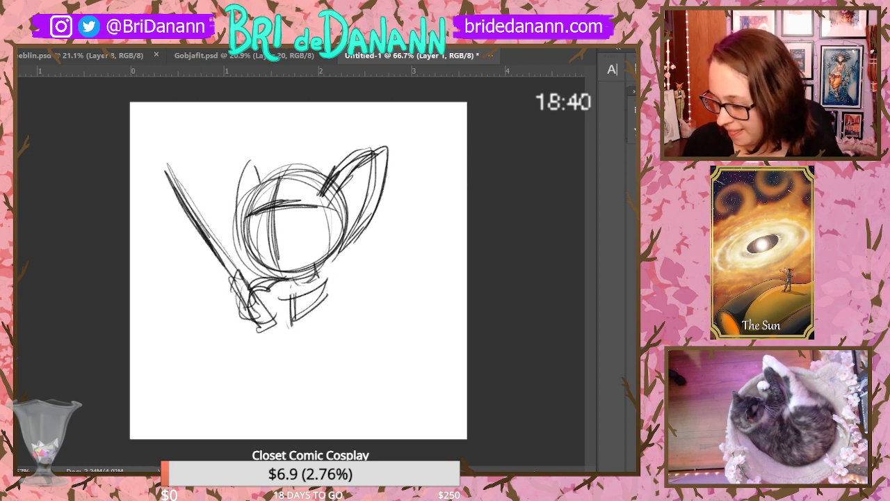
Redraw the near arm across the chest and a rounded torso beneath the head
mouse_move(278, 298)
left_mouse_down()
mouse_move(321, 285)
mouse_move(326, 299)
left_mouse_up()
mouse_move(324, 280)
left_mouse_down()
mouse_move(313, 310)
mouse_move(310, 293)
mouse_move(325, 297)
mouse_move(282, 304)
left_mouse_up()
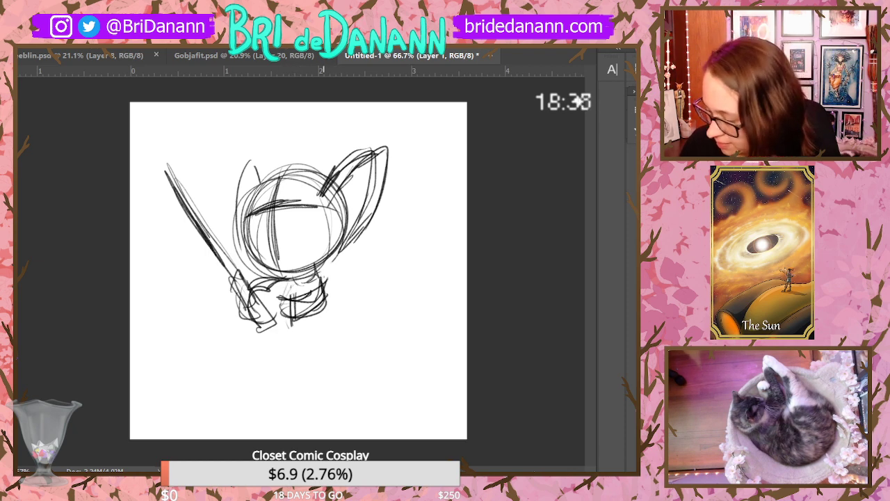
left_click_drag(325, 280, 334, 331)
mouse_move(281, 285)
left_mouse_down()
mouse_move(287, 340)
mouse_move(334, 336)
mouse_move(296, 355)
mouse_move(270, 391)
left_mouse_up()
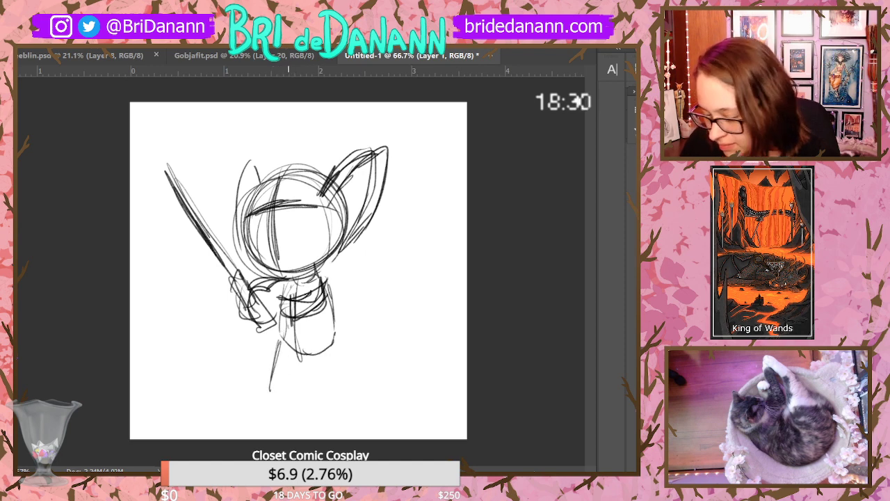
Sketch two short legs in a wide stance with small feet beneath the torso
left_click_drag(309, 364, 321, 409)
mouse_move(338, 340)
left_mouse_down()
mouse_move(346, 384)
mouse_move(321, 410)
left_mouse_up()
left_click_drag(281, 341, 272, 394)
left_click_drag(310, 358, 296, 373)
left_click_drag(315, 416, 351, 405)
mouse_move(281, 364)
left_mouse_down()
mouse_move(279, 405)
mouse_move(304, 412)
left_mouse_up()
mouse_move(278, 374)
left_mouse_down()
mouse_move(274, 395)
mouse_move(292, 413)
left_mouse_up()
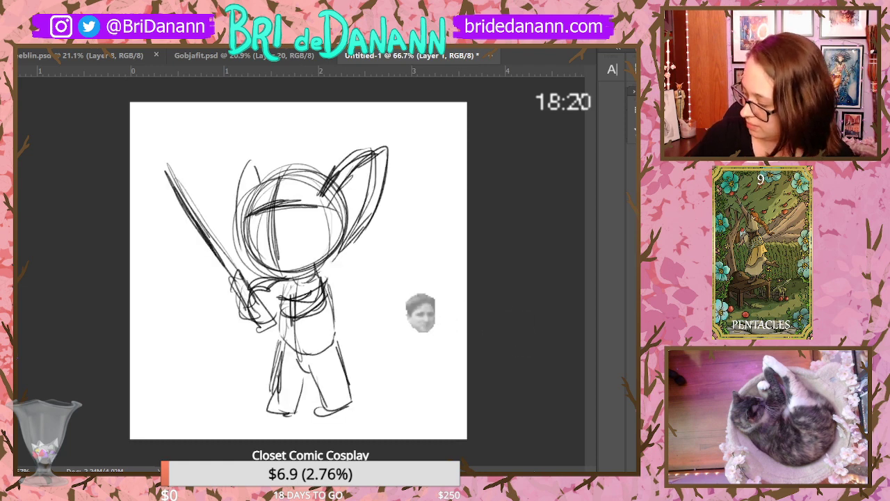
Lower the rough sketch layer's opacity to a light grey and add a new layer above it
key("5")
key("3")
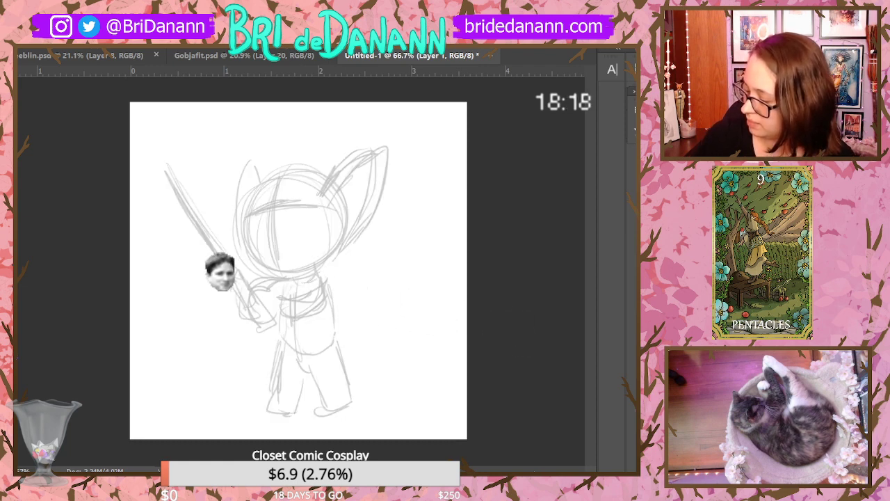
key("ctrl+shift+alt+n")
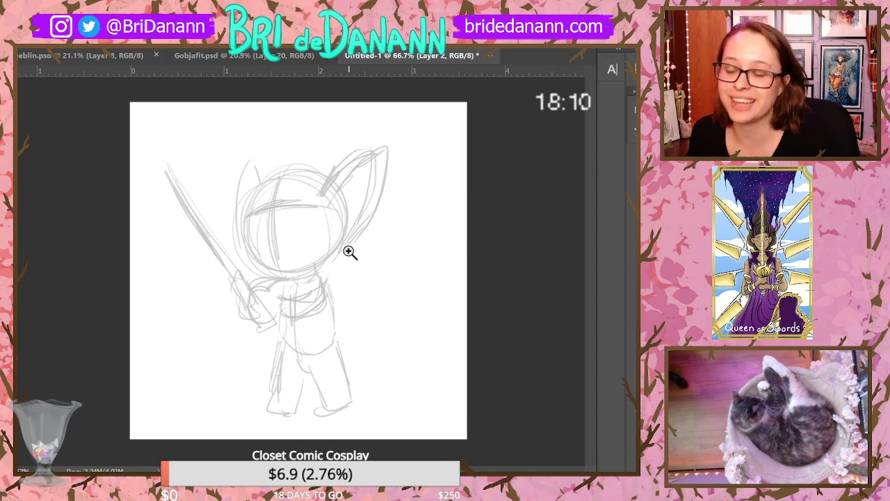
Draw slanted eyebrows and rounded eye outlines along the horizontal face guide on the new layer
mouse_move(299, 187)
left_mouse_down()
mouse_move(294, 173)
mouse_move(462, 462)
left_mouse_up()
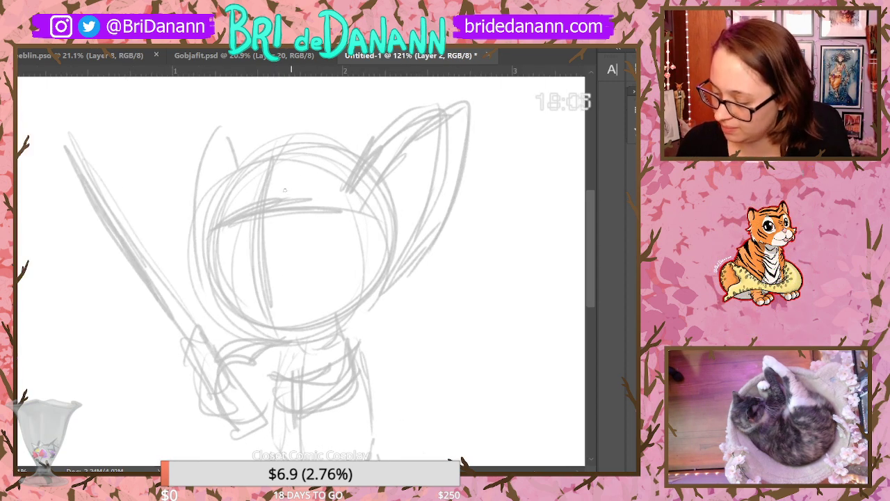
left_click_drag(278, 196, 317, 185)
mouse_move(230, 192)
left_mouse_down()
mouse_move(245, 201)
mouse_move(300, 195)
mouse_move(271, 219)
left_mouse_up()
mouse_move(299, 190)
left_mouse_down()
mouse_move(311, 224)
mouse_move(318, 211)
mouse_move(230, 198)
mouse_move(242, 233)
left_mouse_up()
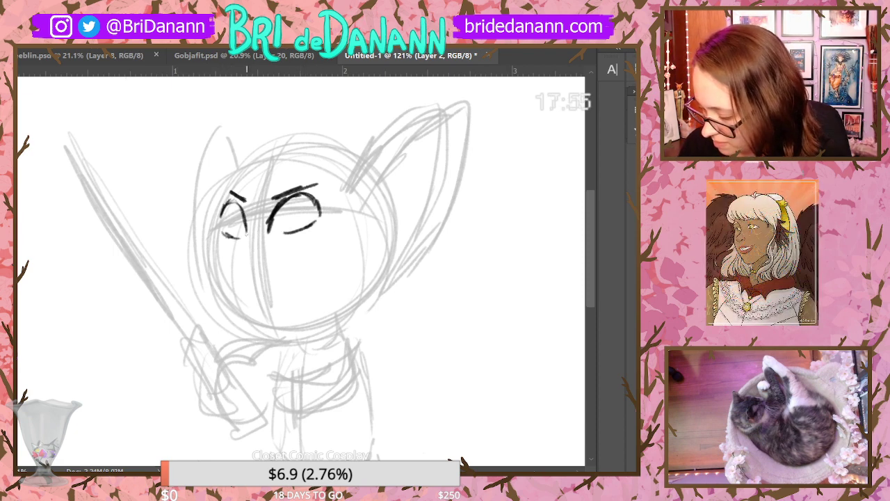
Draw a smirking mouth with an upturned corner, trying a small nose above it
left_click_drag(262, 291, 306, 276)
left_click_drag(254, 290, 303, 280)
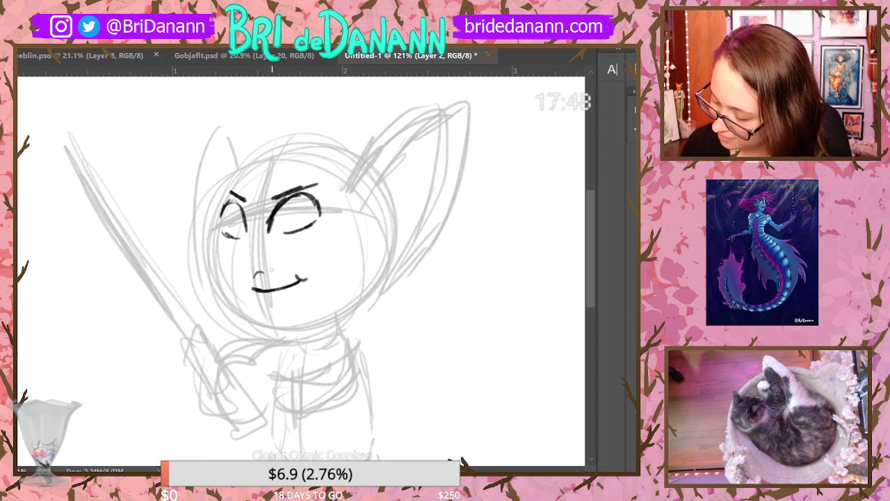
left_click_drag(262, 262, 259, 265)
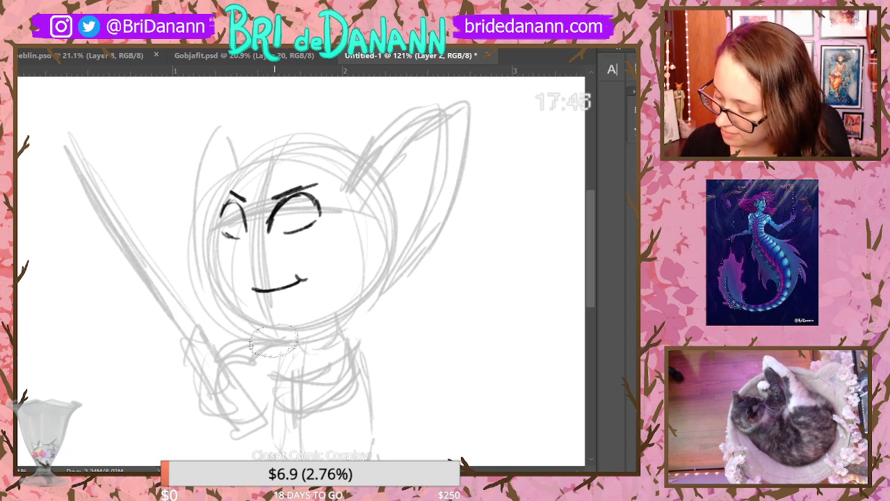
Outline the oval irises in both eyes and shade them in dark
left_click_drag(277, 218, 292, 230)
mouse_move(298, 201)
left_mouse_down()
mouse_move(284, 234)
mouse_move(294, 233)
left_mouse_up()
left_click_drag(236, 209, 234, 235)
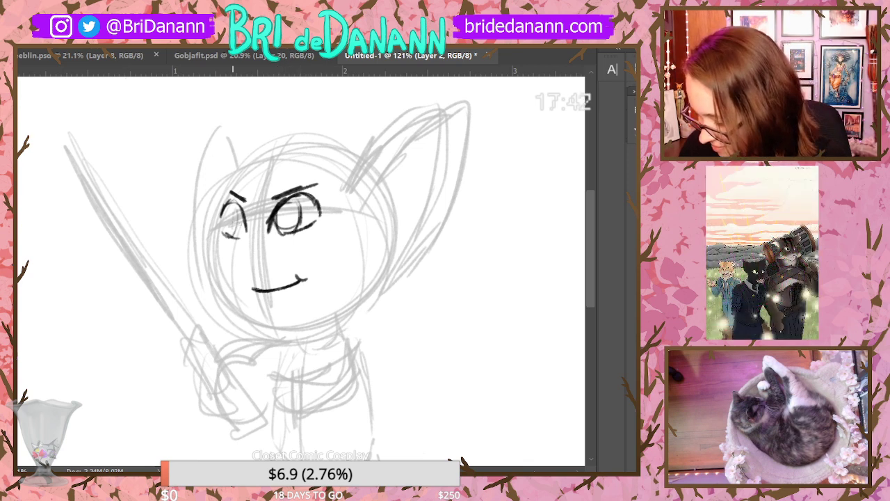
mouse_move(280, 203)
left_mouse_down()
mouse_move(287, 227)
mouse_move(297, 224)
left_mouse_up()
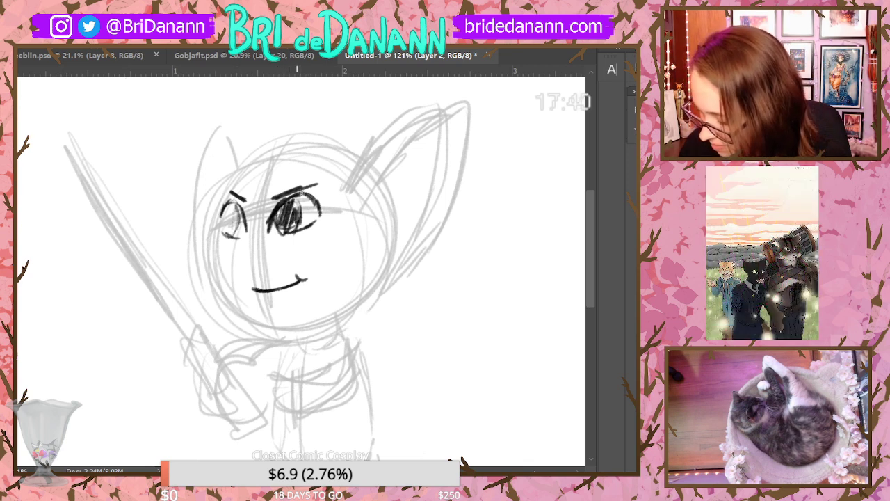
mouse_move(227, 207)
left_mouse_down()
mouse_move(229, 234)
mouse_move(238, 233)
left_mouse_up()
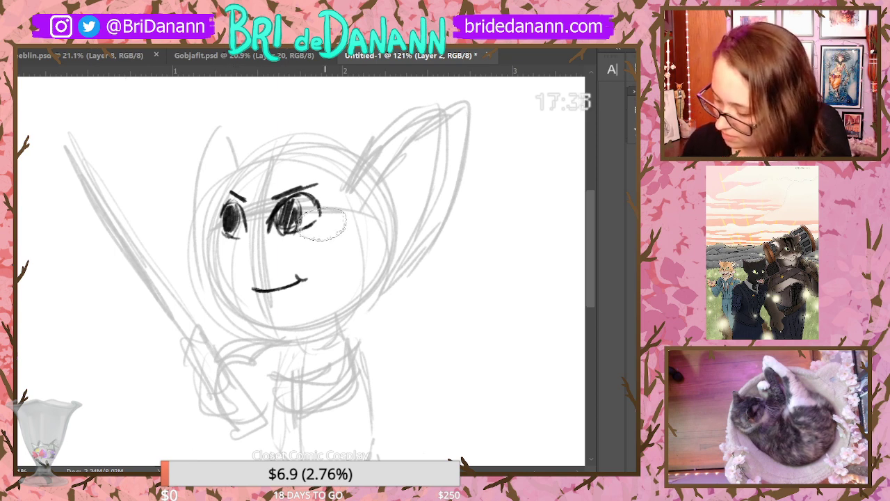
Erase the dark irises and redraw the nearer eye's lower lid and iris outline
left_click_drag(306, 208, 285, 230)
mouse_move(233, 208)
left_mouse_down()
mouse_move(229, 233)
mouse_move(281, 216)
mouse_move(317, 217)
mouse_move(320, 233)
mouse_move(244, 235)
mouse_move(299, 202)
mouse_move(317, 214)
left_mouse_up()
key("b")
mouse_move(288, 250)
left_mouse_down()
mouse_move(318, 235)
mouse_move(295, 245)
mouse_move(292, 236)
mouse_move(315, 233)
mouse_move(295, 246)
left_mouse_up()
key("e")
key("b")
left_click_drag(299, 207, 303, 226)
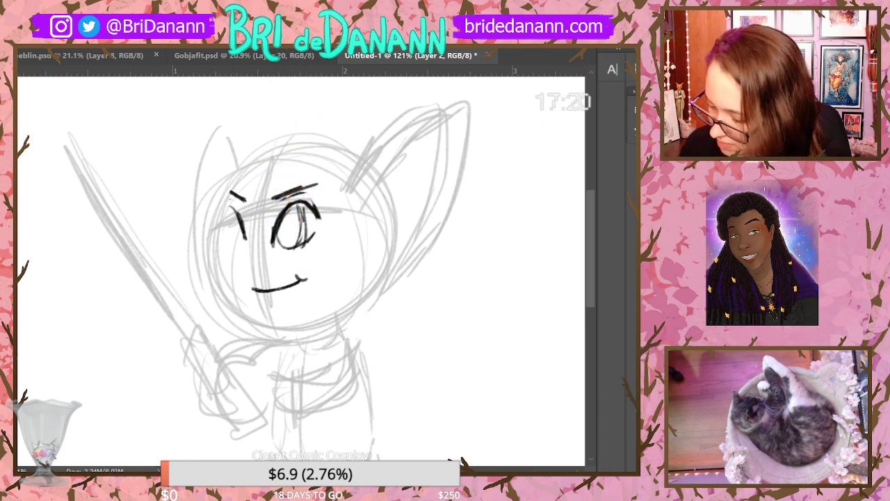
Replace the eyebrows with a lower slanted brow over the nearer eye and redraw the farther eye's lids and iris
left_click(20, 44)
left_click(234, 189)
left_click_drag(232, 191, 246, 201)
left_click_drag(273, 198, 318, 185)
left_click_drag(273, 210, 314, 196)
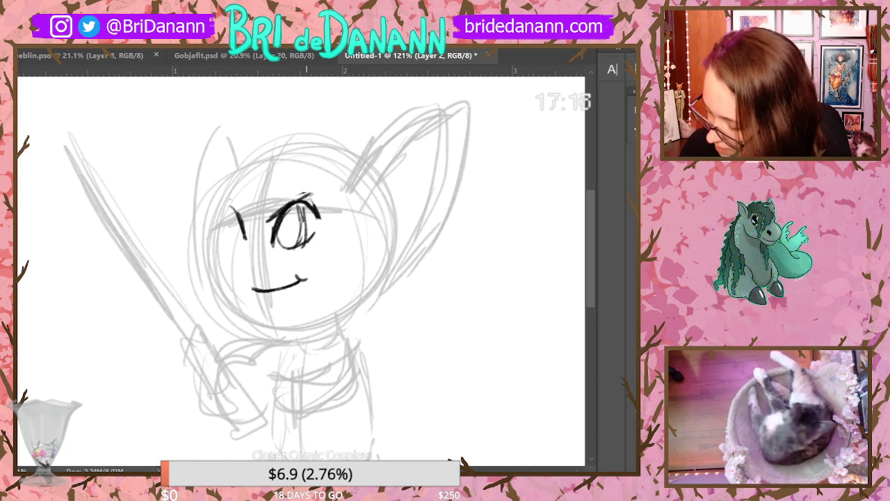
mouse_move(228, 203)
left_mouse_down()
mouse_move(242, 217)
mouse_move(233, 207)
left_mouse_up()
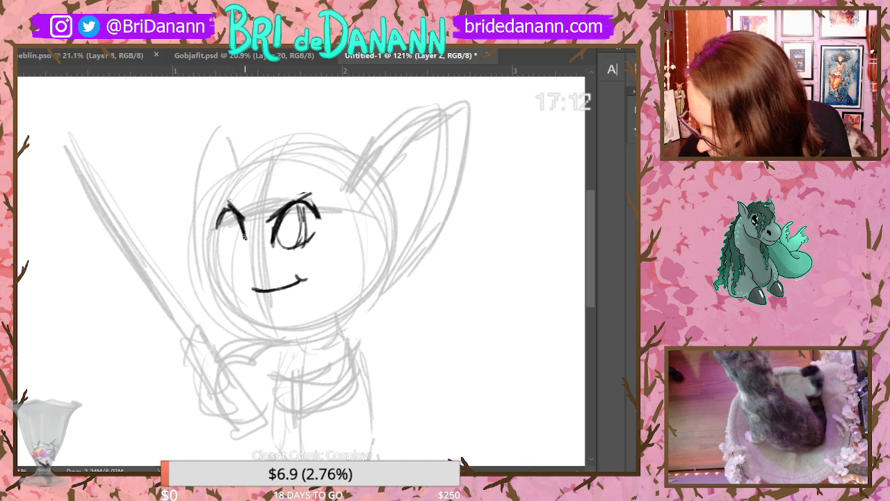
left_click_drag(223, 242, 238, 249)
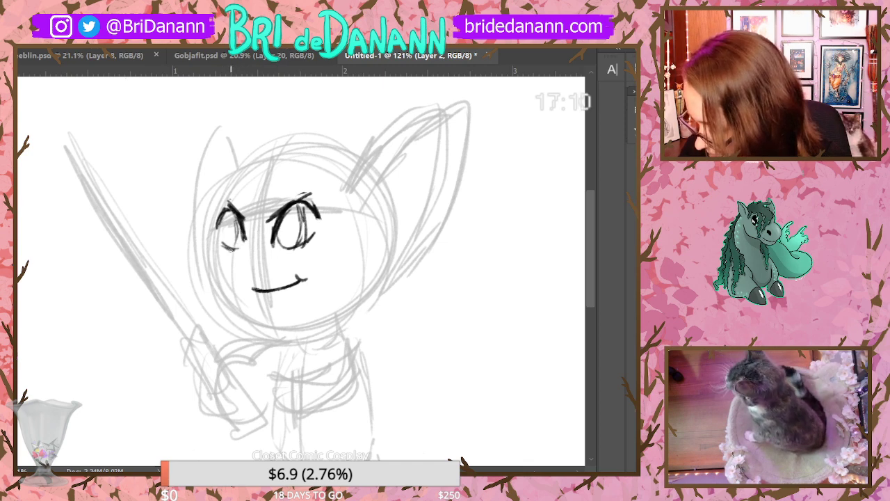
Replace the mouth with a crooked smirk raised at one corner and add a short lower-lip mark beneath it
key("ctrl+z")
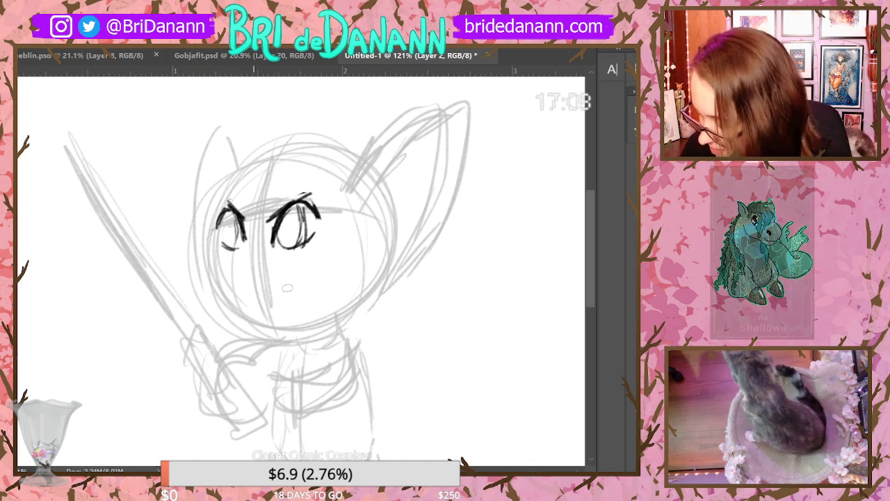
left_click_drag(250, 279, 306, 265)
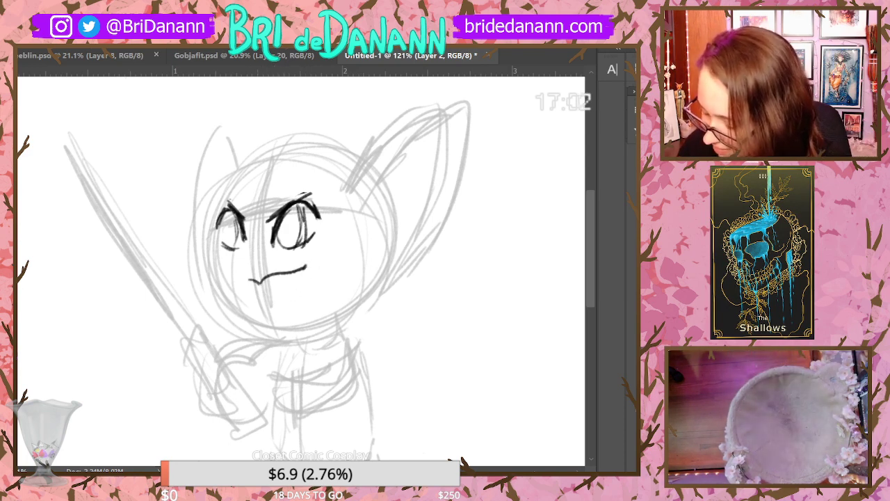
left_click_drag(301, 264, 312, 268)
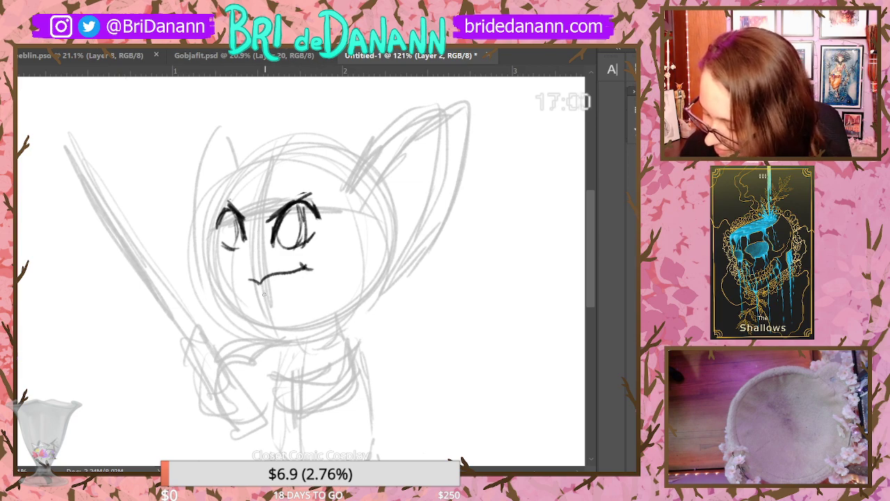
left_click(34, 6)
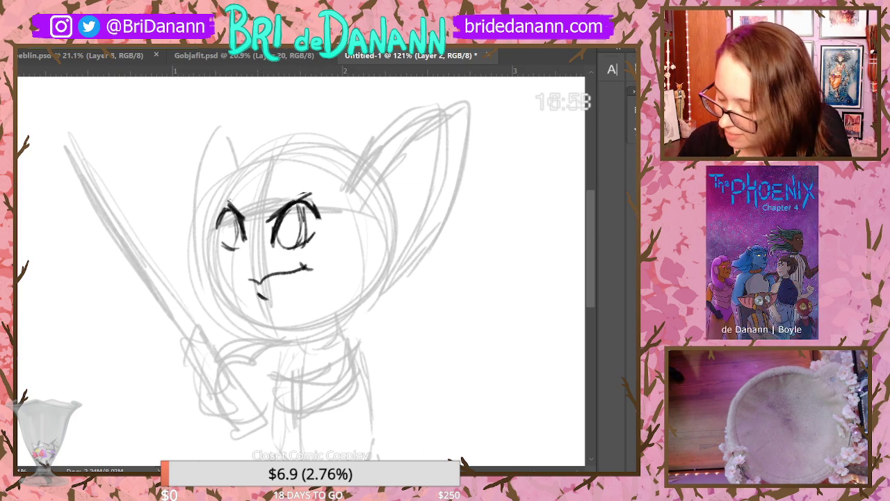
left_click(52, 19)
left_click_drag(262, 292, 268, 293)
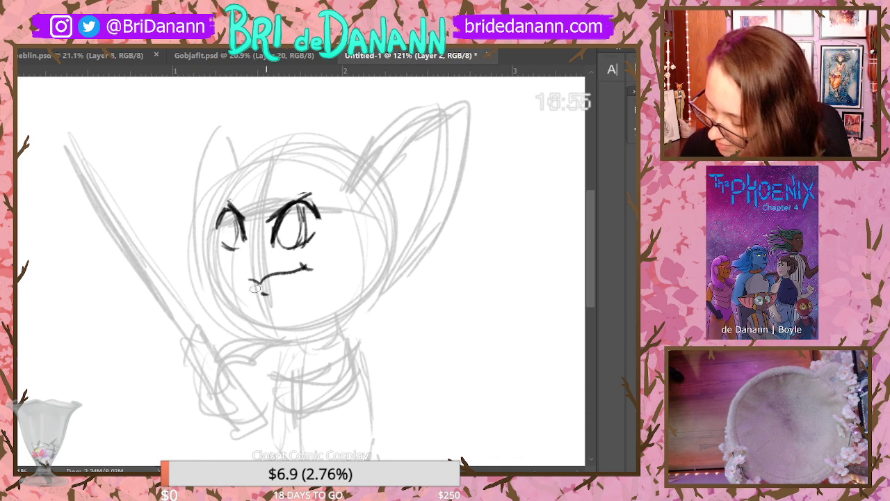
key("ctrl+z")
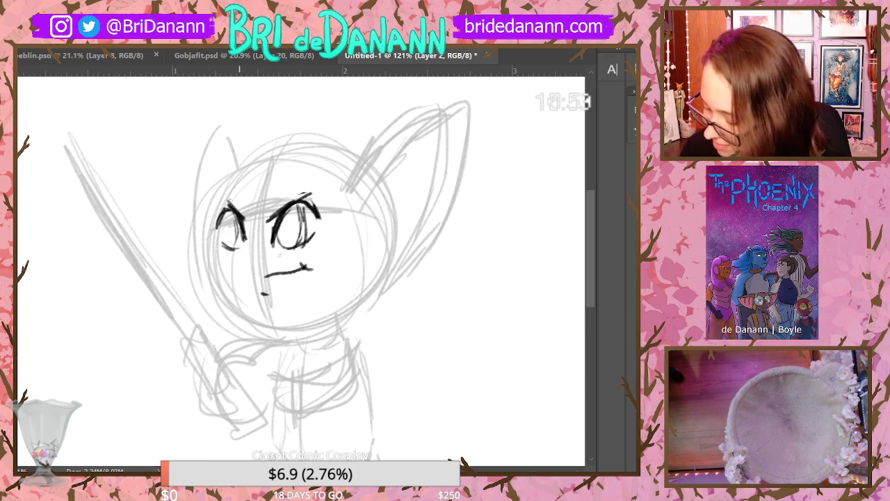
left_click_drag(265, 275, 250, 279)
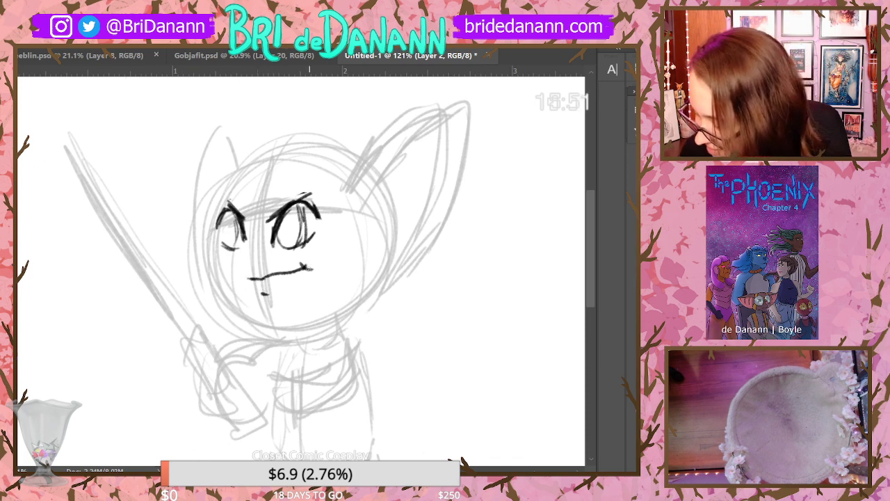
Shade both irises in dark and leave small highlights in them
left_click_drag(282, 219, 294, 235)
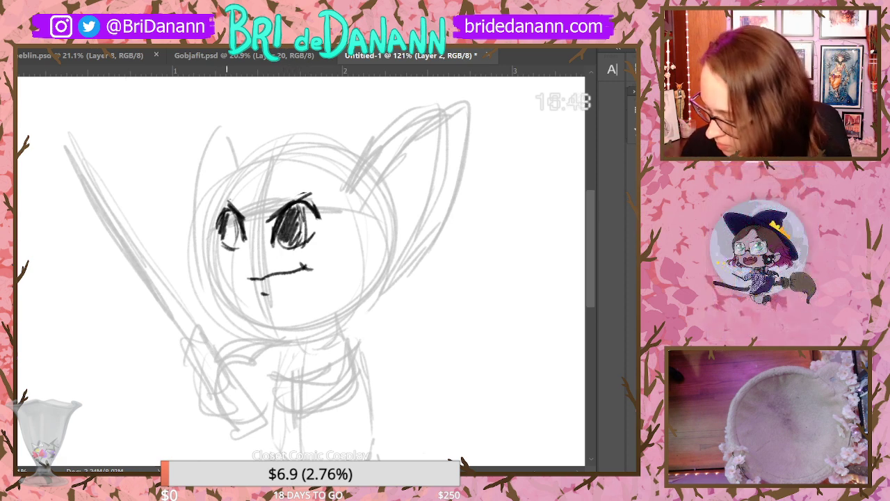
left_click_drag(224, 217, 232, 240)
left_click_drag(296, 214, 305, 225)
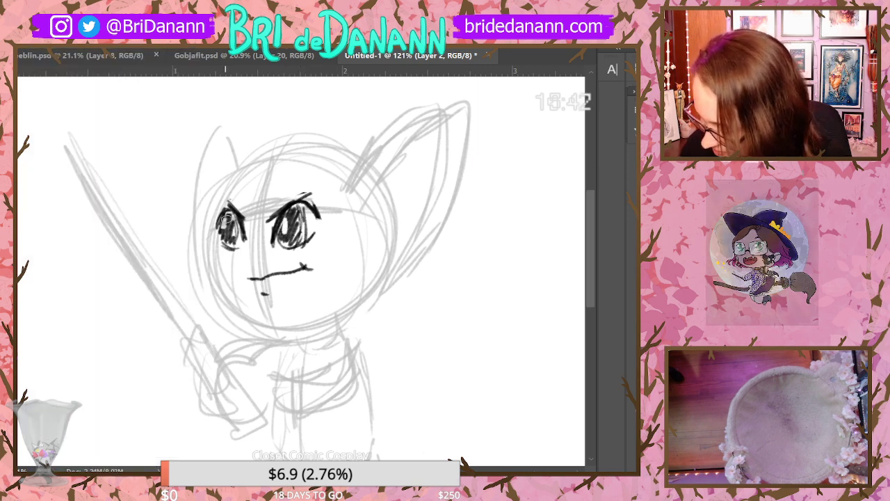
left_click_drag(224, 223, 232, 231)
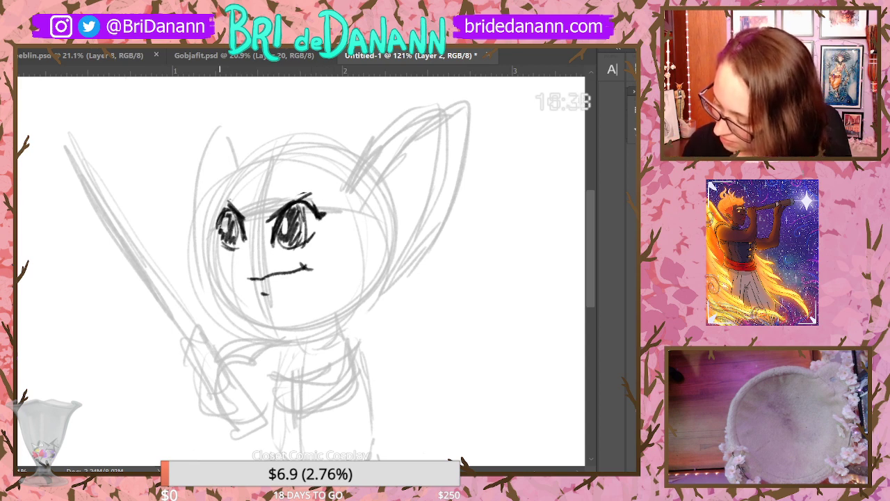
Outline the head over the rough guide, from the rounded crown past the eye to the cheek, chin and jaw
mouse_move(215, 208)
left_mouse_down()
mouse_move(263, 155)
mouse_move(213, 230)
mouse_move(209, 299)
left_mouse_up()
left_click(34, 2)
left_click(56, 40)
left_click(34, 3)
left_click(56, 40)
mouse_move(214, 236)
left_mouse_down()
mouse_move(209, 274)
mouse_move(226, 301)
mouse_move(210, 262)
mouse_move(230, 303)
mouse_move(265, 319)
mouse_move(250, 321)
mouse_move(313, 314)
mouse_move(363, 274)
left_mouse_up()
mouse_move(209, 261)
left_mouse_down()
mouse_move(240, 311)
mouse_move(270, 318)
left_mouse_up()
mouse_move(215, 233)
left_mouse_down()
mouse_move(240, 164)
mouse_move(334, 149)
mouse_move(363, 162)
left_mouse_up()
mouse_move(228, 295)
left_mouse_down()
mouse_move(340, 322)
mouse_move(362, 258)
mouse_move(330, 313)
left_mouse_up()
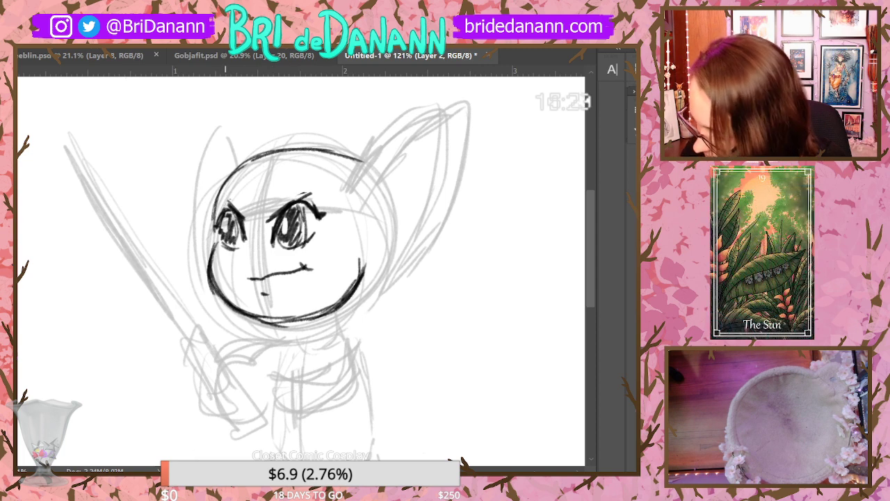
Thicken the forehead, cheek and jaw contours and draw the short neck with a collar below the chin
mouse_move(217, 208)
left_mouse_down()
mouse_move(215, 226)
mouse_move(244, 166)
left_mouse_up()
left_click_drag(209, 256, 214, 238)
left_click_drag(233, 304, 306, 326)
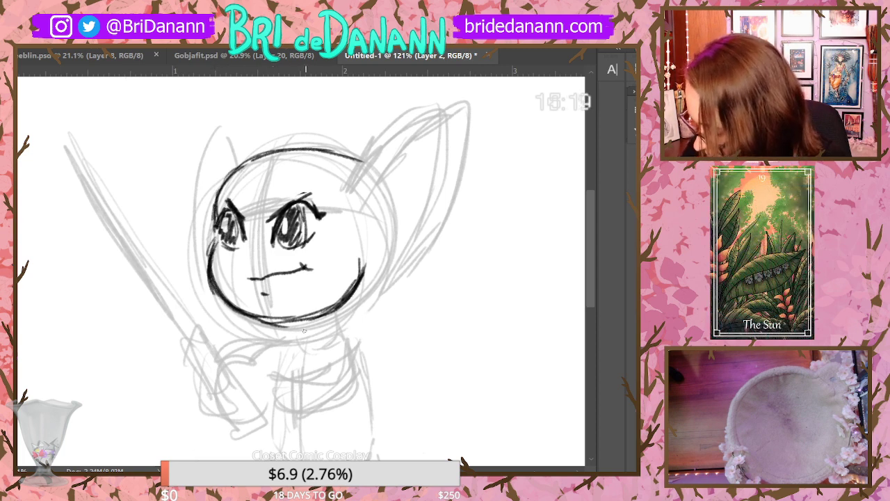
left_click_drag(210, 244, 232, 310)
left_click_drag(212, 279, 316, 324)
left_click_drag(360, 259, 354, 292)
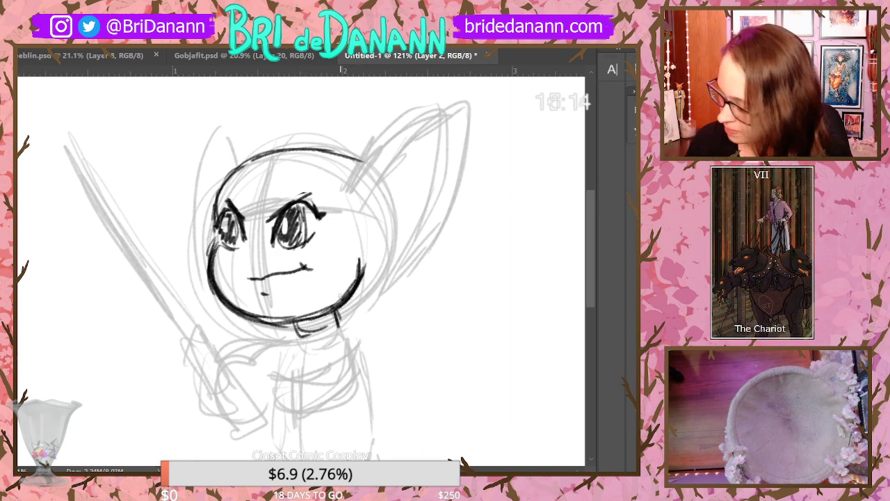
Draw round glasses over both eyes, joined by a short bridge
mouse_move(242, 202)
left_mouse_down()
mouse_move(215, 184)
mouse_move(245, 245)
left_mouse_up()
mouse_move(301, 181)
left_mouse_down()
mouse_move(270, 223)
mouse_move(308, 180)
left_mouse_up()
mouse_move(276, 245)
left_mouse_down()
mouse_move(305, 183)
mouse_move(285, 256)
left_mouse_up()
left_click_drag(224, 182, 202, 251)
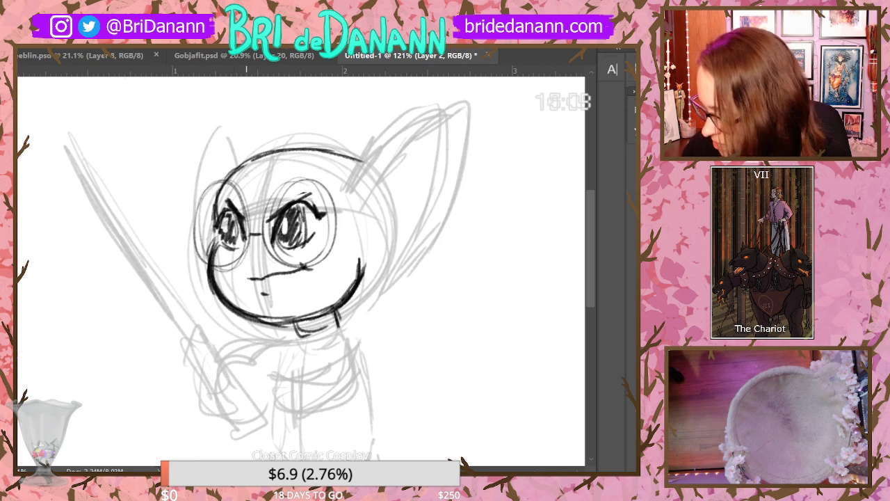
Draw the swept hair with a bun on top of the head and outline both pointed ears
mouse_move(232, 160)
left_mouse_down()
mouse_move(298, 137)
mouse_move(253, 186)
mouse_move(331, 151)
mouse_move(355, 160)
mouse_move(428, 123)
mouse_move(448, 184)
mouse_move(368, 278)
left_mouse_up()
left_click_drag(351, 212, 432, 137)
left_click_drag(216, 128, 196, 247)
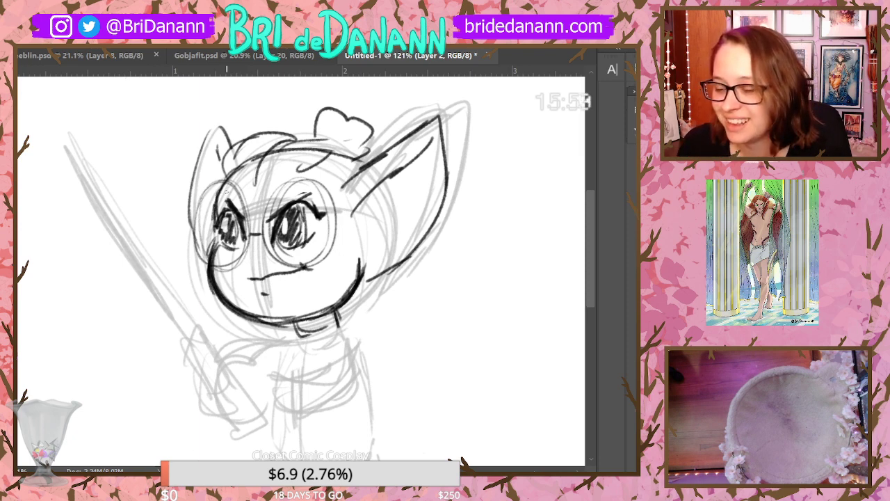
Reshape the large ear with a narrower outer edge and add an inner fold near its tip
left_click_drag(348, 185, 412, 142)
left_click_drag(442, 183, 386, 274)
mouse_move(389, 161)
left_mouse_down()
mouse_move(434, 127)
mouse_move(381, 279)
mouse_move(366, 289)
left_mouse_up()
key("e")
mouse_move(440, 116)
left_mouse_down()
mouse_move(446, 183)
mouse_move(399, 269)
left_mouse_up()
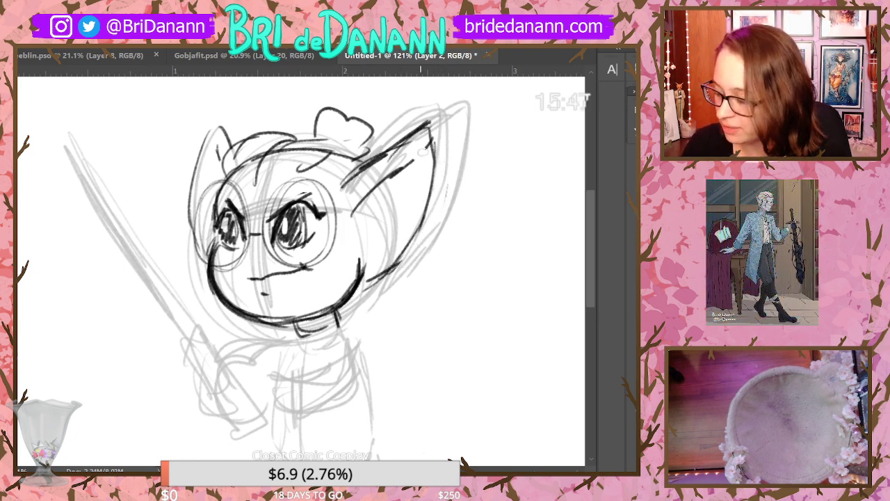
left_click_drag(407, 167, 414, 194)
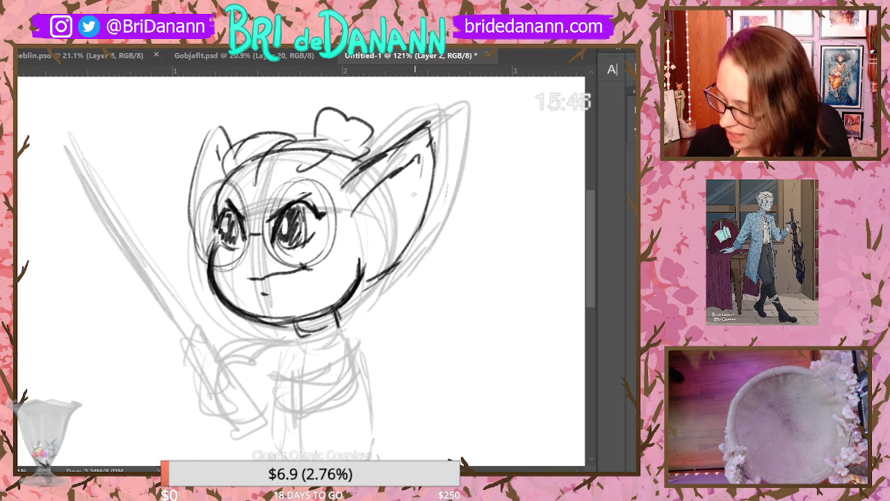
Draw the bent arms and the rounded hands clasped in front of the chest
scroll(594, 239, "down", 2)
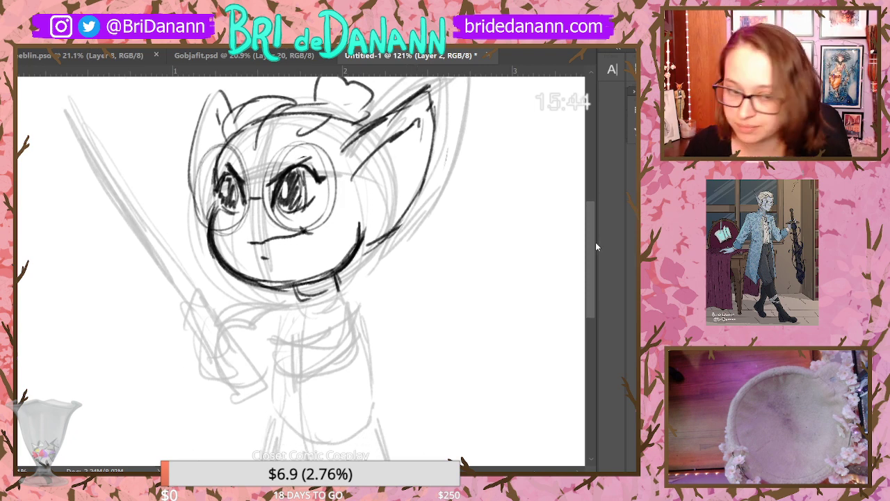
mouse_move(347, 285)
left_mouse_down()
mouse_move(358, 325)
mouse_move(282, 341)
mouse_move(358, 335)
left_mouse_up()
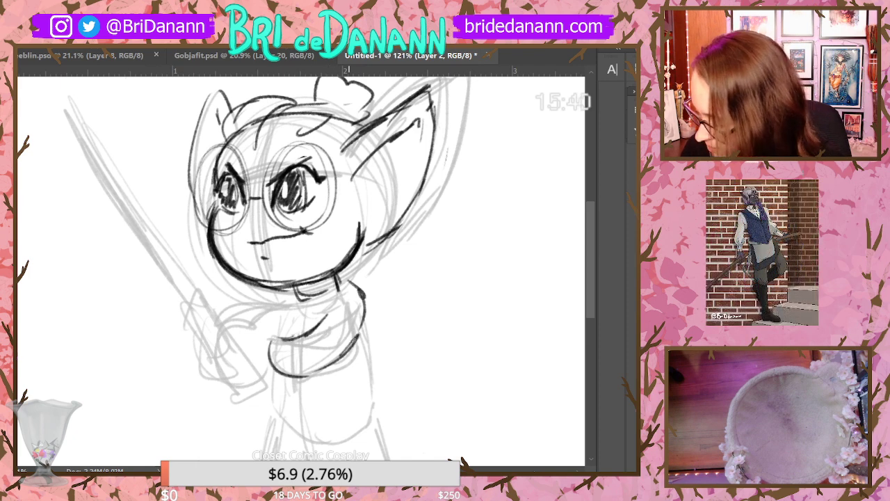
mouse_move(269, 323)
left_mouse_down()
mouse_move(259, 342)
mouse_move(270, 379)
left_mouse_up()
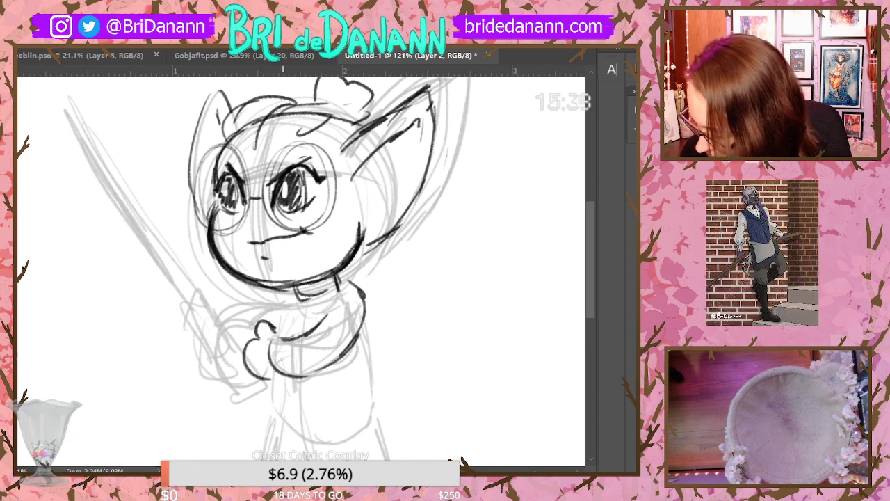
mouse_move(265, 325)
left_mouse_down()
mouse_move(251, 340)
mouse_move(263, 377)
left_mouse_up()
mouse_move(243, 339)
left_mouse_down()
mouse_move(270, 372)
mouse_move(256, 335)
mouse_move(276, 332)
mouse_move(267, 375)
left_mouse_up()
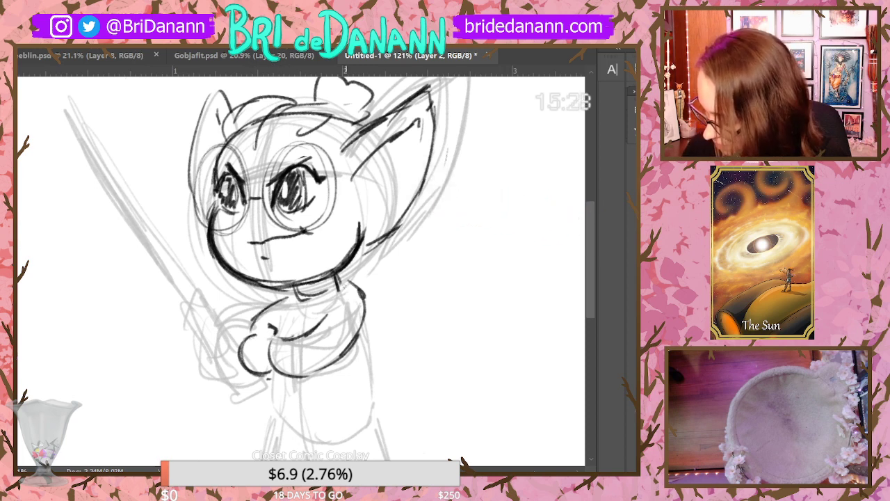
Outline the torso below the arms with the back, the front and a rounded lower edge
left_click_drag(363, 328, 371, 374)
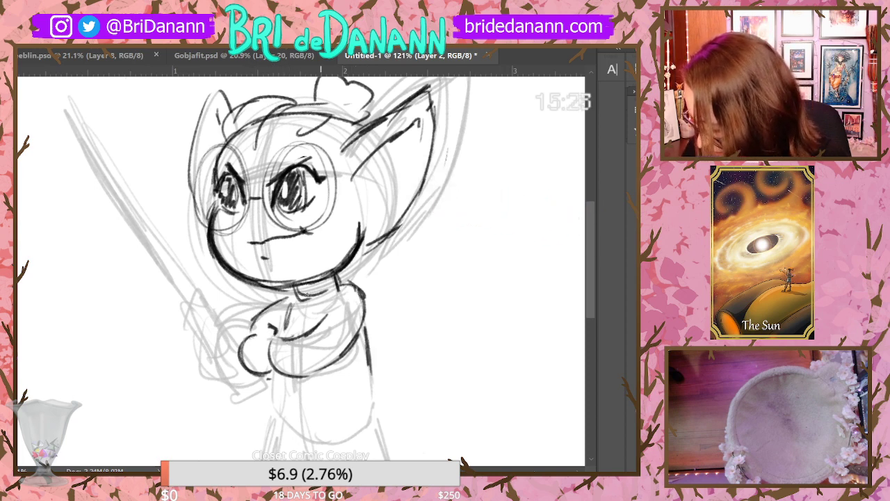
left_click_drag(295, 302, 289, 331)
left_click_drag(348, 292, 372, 377)
mouse_move(283, 367)
left_mouse_down()
mouse_move(277, 410)
mouse_move(339, 425)
mouse_move(362, 415)
left_mouse_up()
left_click_drag(363, 334, 373, 392)
left_click_drag(372, 404, 338, 424)
left_click_drag(277, 375, 344, 420)
left_click_drag(373, 383, 349, 416)
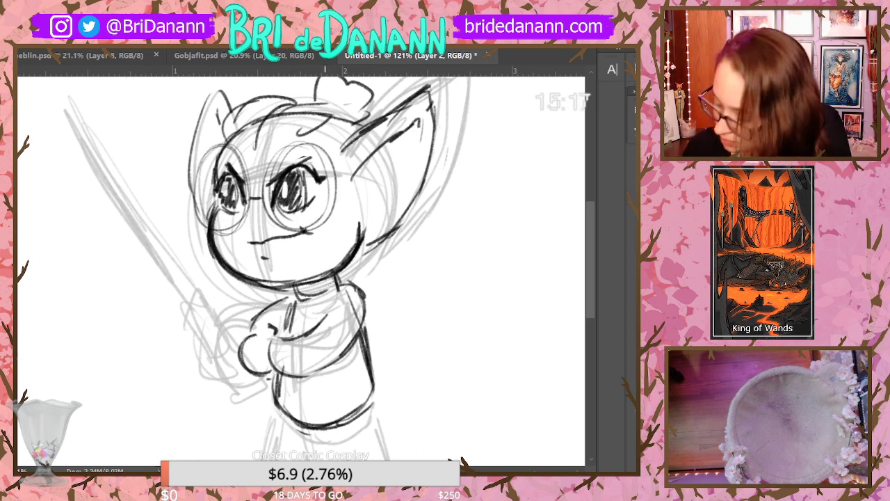
Draw the robe's crossed neckline from the collar down to the forearm
left_click_drag(308, 301, 298, 328)
left_click_drag(332, 285, 297, 332)
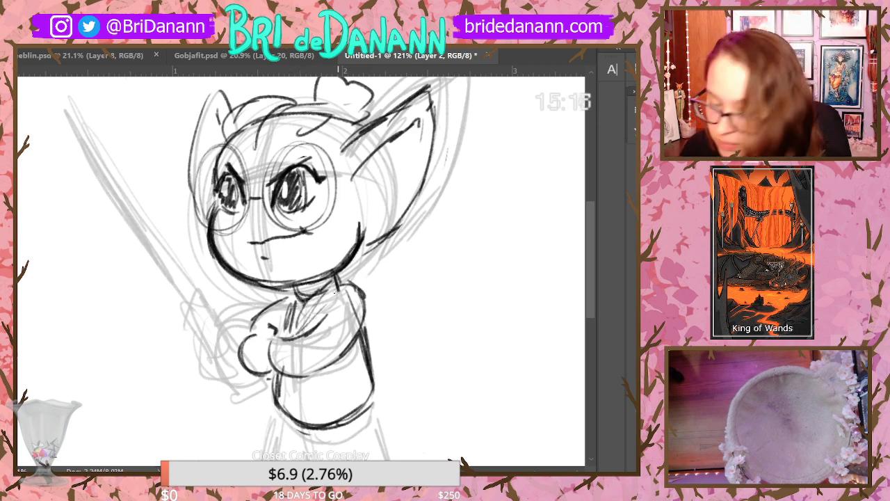
left_click_drag(362, 286, 322, 326)
left_click_drag(338, 281, 355, 285)
left_click_drag(297, 295, 282, 327)
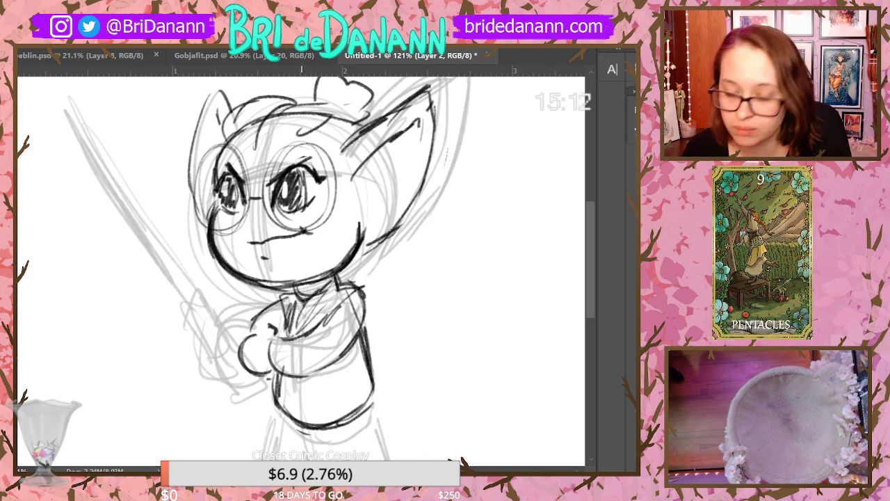
Draw the sleeve folds at the shoulder and forearm and add wrapped sash lines around the waist
left_click_drag(361, 296, 368, 319)
left_click_drag(365, 288, 372, 320)
left_click_drag(360, 285, 374, 321)
mouse_move(279, 346)
left_mouse_down()
mouse_move(289, 393)
mouse_move(324, 320)
left_mouse_up()
left_click_drag(280, 398, 337, 359)
left_click_drag(363, 321, 309, 394)
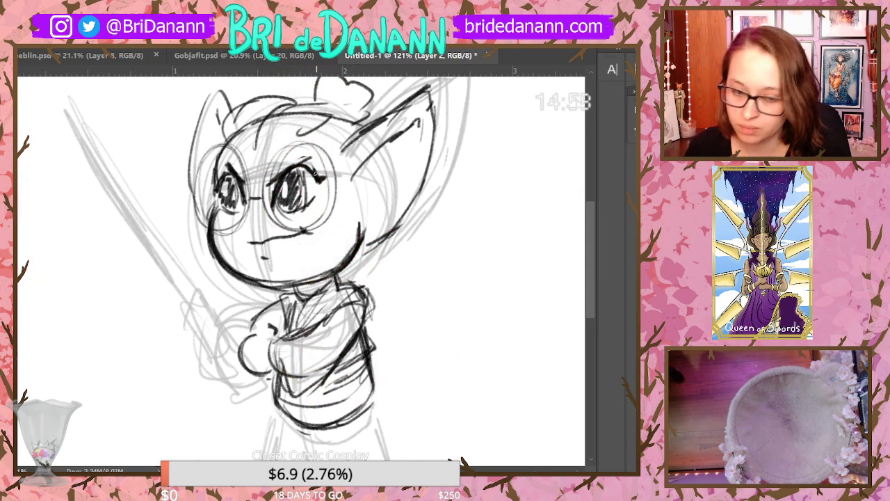
Draw the tunic's front panel hanging below the waist, with vertical folds and a hem
left_click_drag(376, 376, 393, 421)
left_click_drag(590, 275, 591, 298)
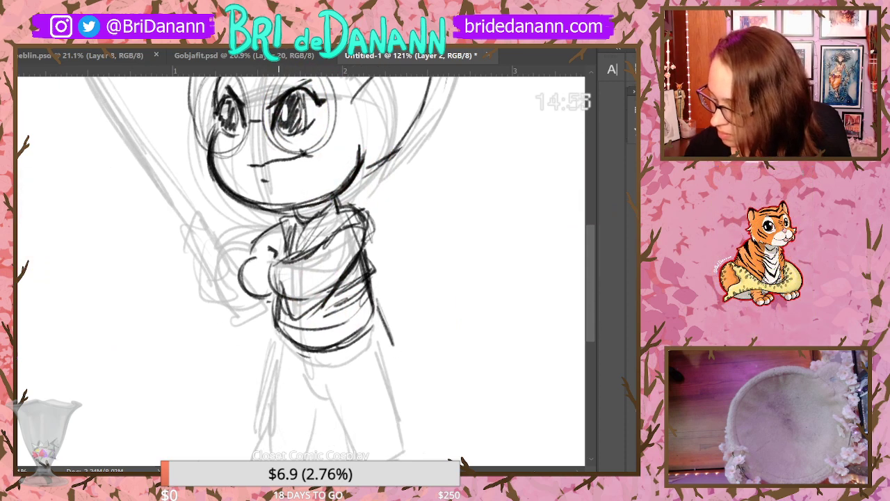
left_click_drag(279, 322, 265, 342)
left_click_drag(334, 314, 329, 361)
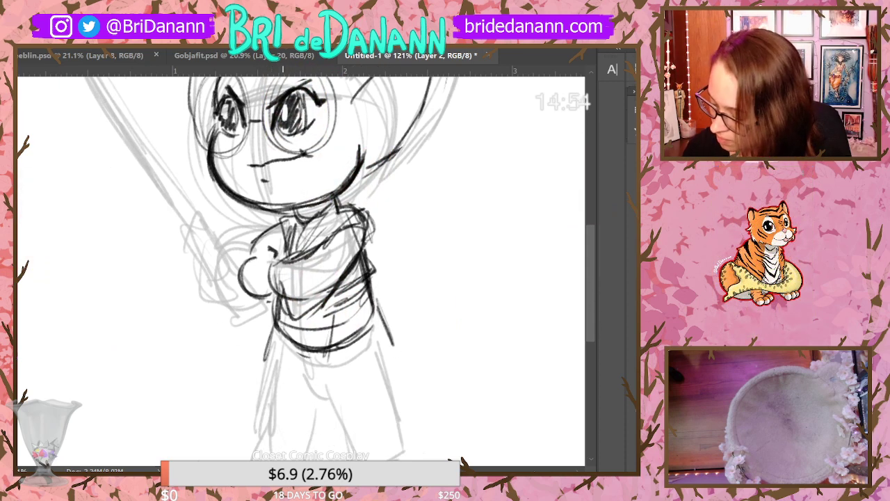
left_click_drag(288, 316, 279, 359)
left_click_drag(290, 322, 286, 381)
left_click_drag(304, 322, 304, 391)
left_click_drag(338, 313, 327, 396)
left_click_drag(285, 397, 383, 365)
Draw the tunic's flared side flaps with angled hems on both sides of the front panel
left_click_drag(376, 295, 395, 348)
left_click_drag(274, 326, 278, 380)
left_click_drag(337, 322, 355, 381)
left_click_drag(355, 381, 393, 366)
left_click_drag(379, 296, 406, 354)
left_click_drag(406, 356, 366, 379)
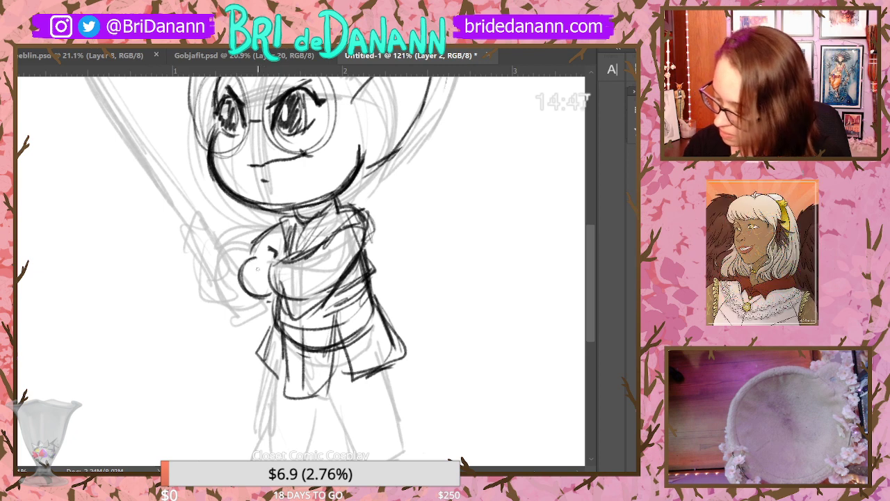
Draw the wavy hair ends showing on both sides of the jaw, below the ears
scroll(602, 264, "up", 3)
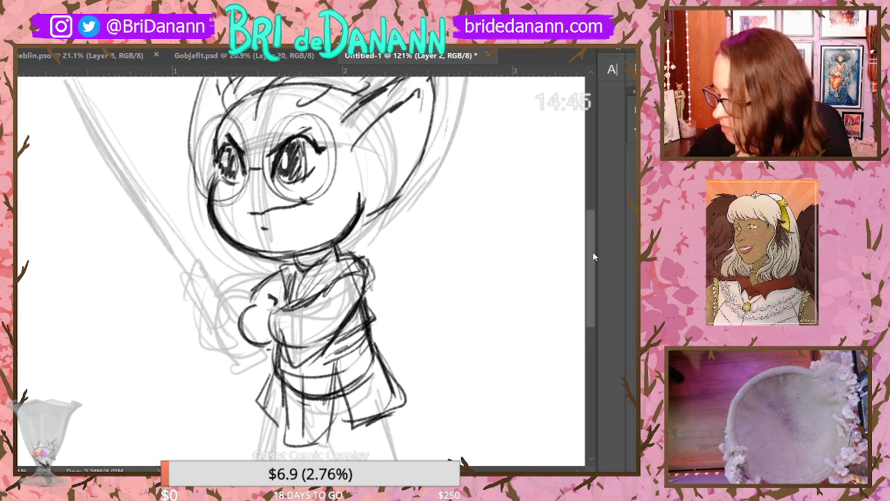
left_click_drag(420, 235, 421, 256)
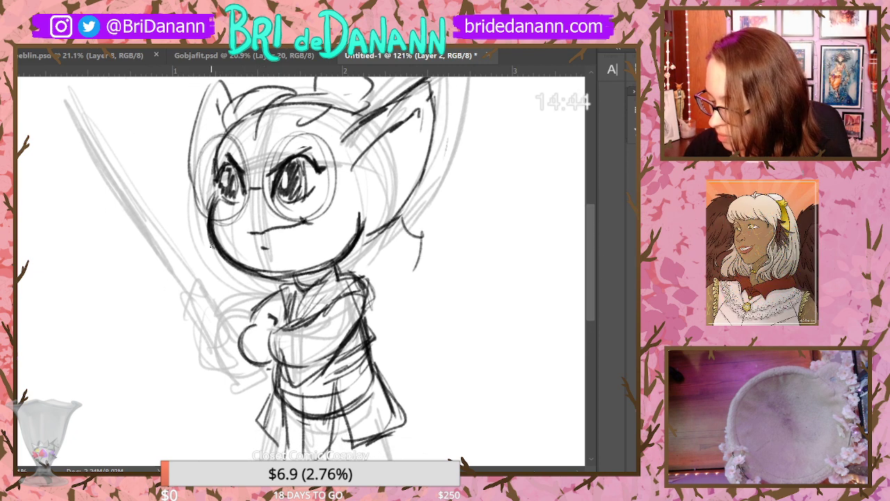
left_click_drag(210, 248, 221, 285)
mouse_move(372, 254)
left_mouse_down()
mouse_move(391, 266)
mouse_move(416, 257)
left_mouse_up()
left_click_drag(300, 317, 294, 327)
left_click_drag(417, 344, 427, 360)
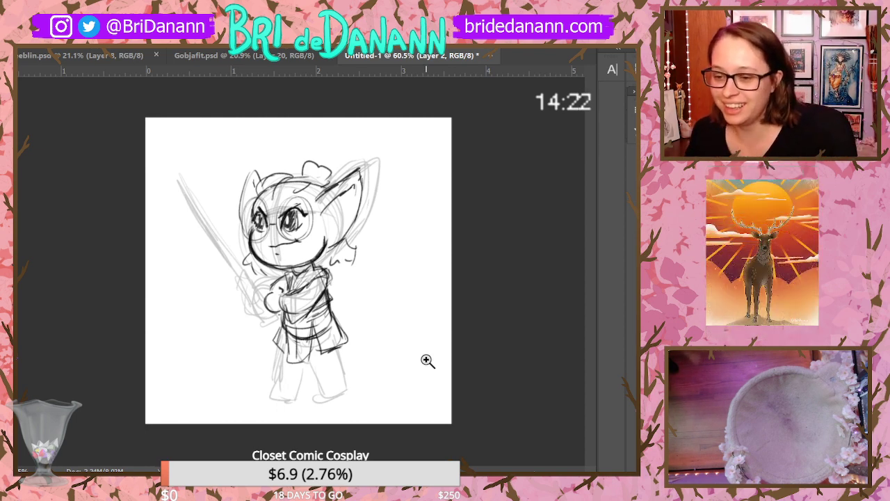
left_click_drag(393, 300, 376, 383)
left_click_drag(369, 240, 382, 251)
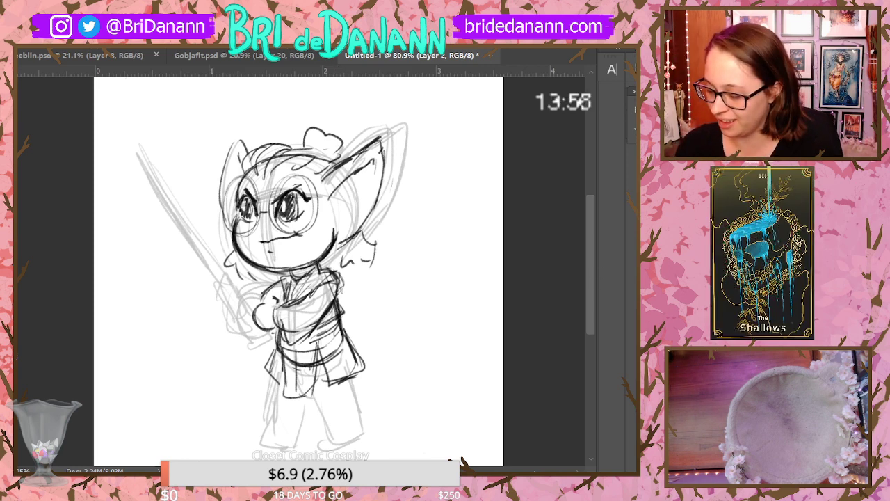
Draw the wide trouser leg beneath the tunic's right-hand flap, with both side edges and an angled hem
left_click_drag(300, 269, 272, 275)
left_click_drag(338, 373, 382, 349)
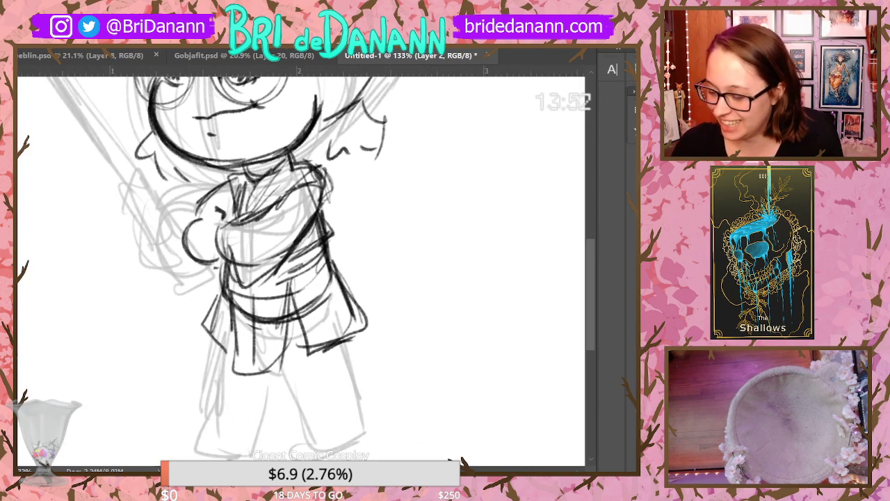
scroll(398, 312, "down", 2)
left_click_drag(301, 347, 303, 350)
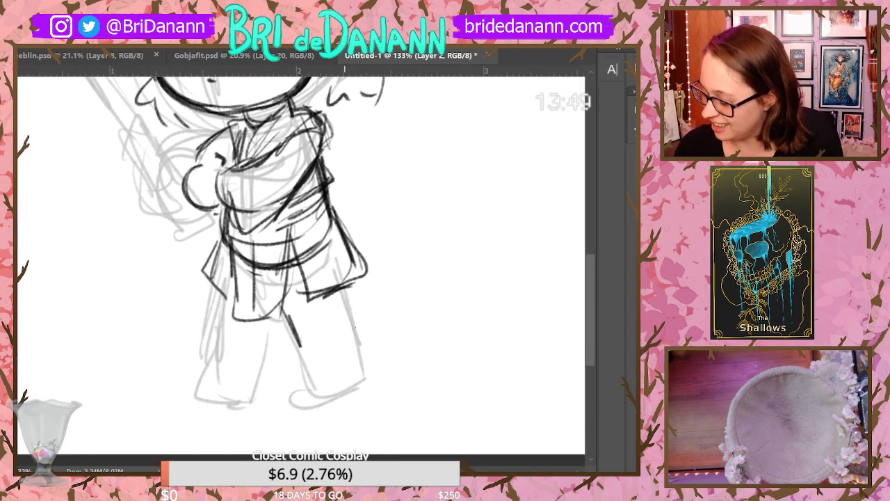
left_click_drag(341, 285, 357, 336)
mouse_move(290, 319)
left_mouse_down()
mouse_move(312, 372)
mouse_move(349, 296)
mouse_move(363, 347)
left_mouse_up()
Draw the other trouser leg beneath the tunic's front panel and darken its hem
mouse_move(221, 295)
left_mouse_down()
mouse_move(212, 383)
mouse_move(242, 391)
left_mouse_up()
left_click_drag(269, 340, 256, 383)
left_click_drag(273, 319, 257, 380)
mouse_move(233, 394)
left_mouse_down()
mouse_move(262, 378)
mouse_move(346, 374)
mouse_move(366, 341)
left_mouse_up()
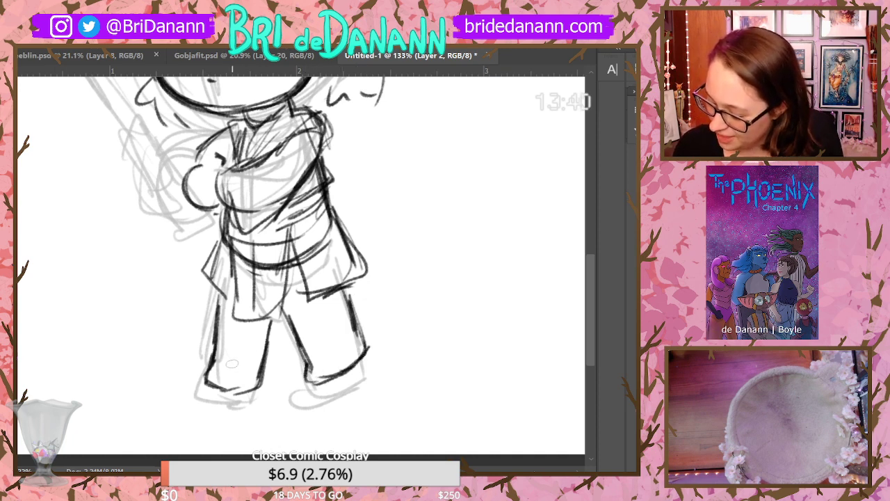
mouse_move(211, 364)
left_mouse_down()
mouse_move(223, 388)
mouse_move(254, 389)
left_mouse_up()
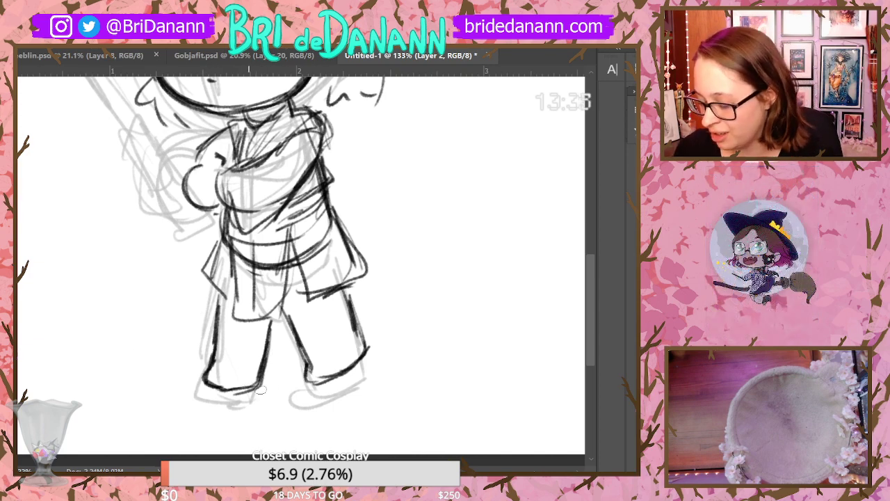
Draw the curved inner edge of the large ear where it meets the side of the head
left_click_drag(306, 230, 241, 318)
left_click_drag(370, 321, 398, 266)
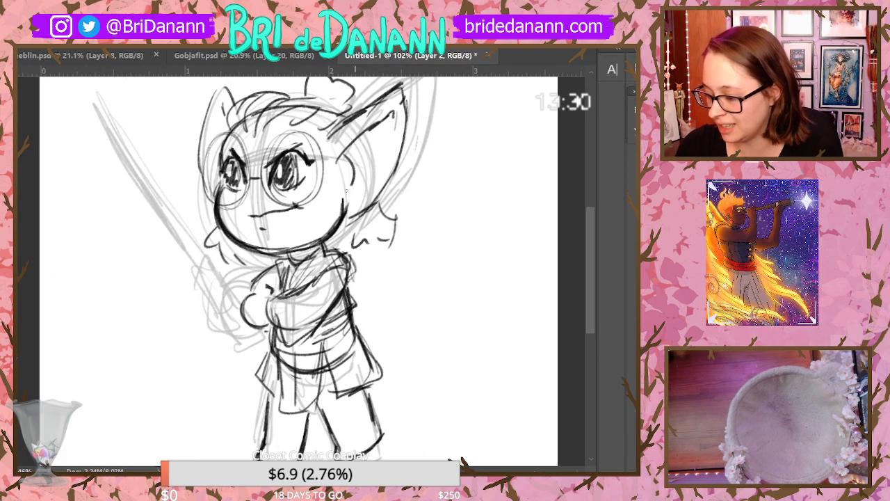
left_click_drag(588, 276, 590, 267)
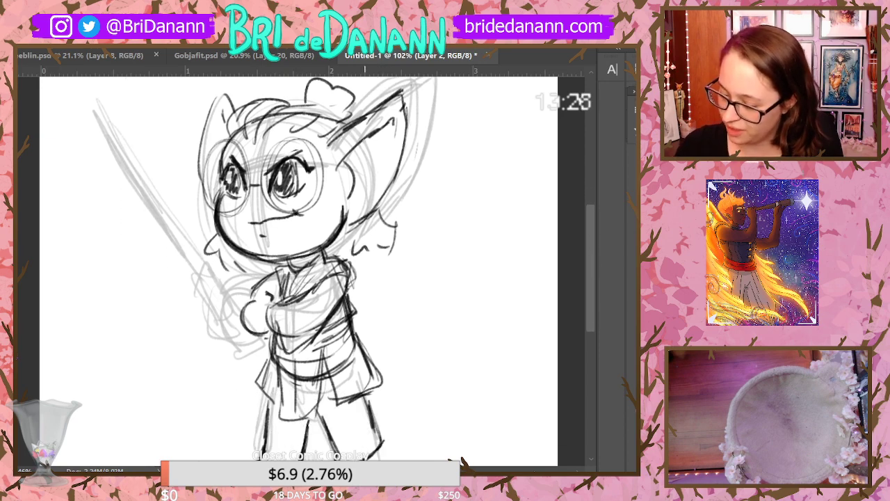
left_click_drag(364, 184, 390, 294)
left_click_drag(508, 351, 538, 347)
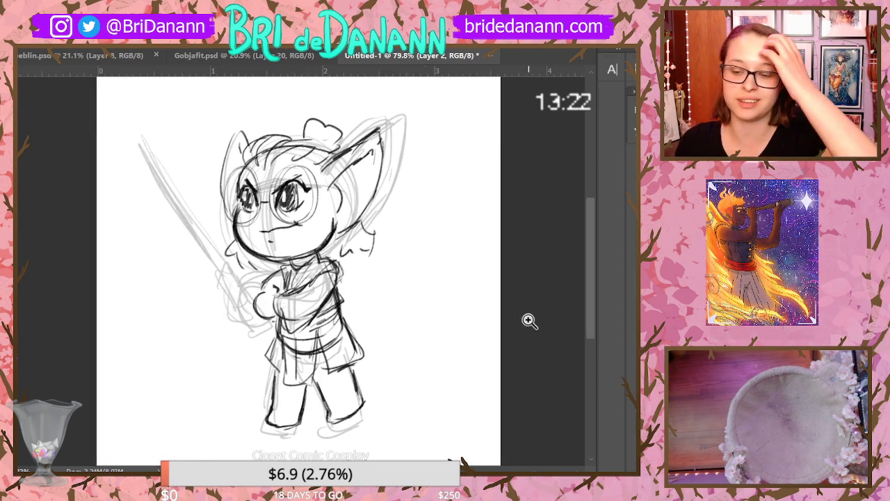
Draw the sword as a long narrow diagonal blade with two parallel edges, a blunt tip, a guard and a hilt
left_click_drag(514, 317, 388, 324)
scroll(589, 251, "up", 2)
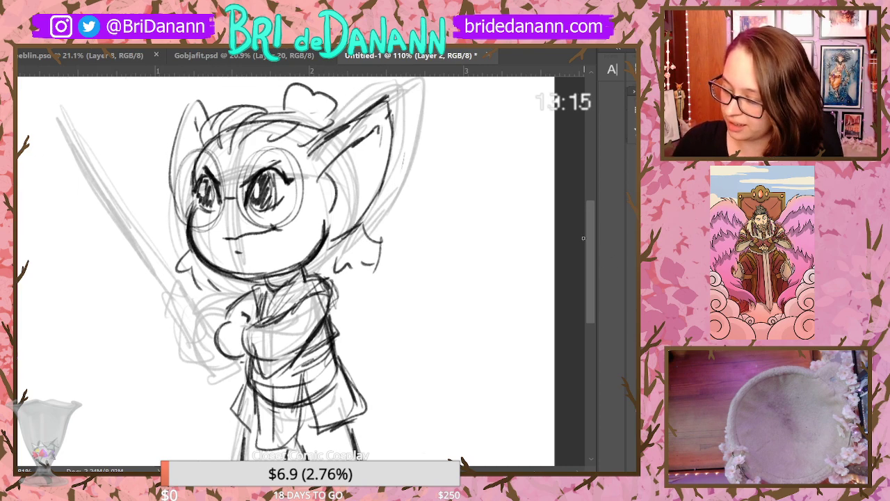
left_click_drag(59, 117, 60, 240)
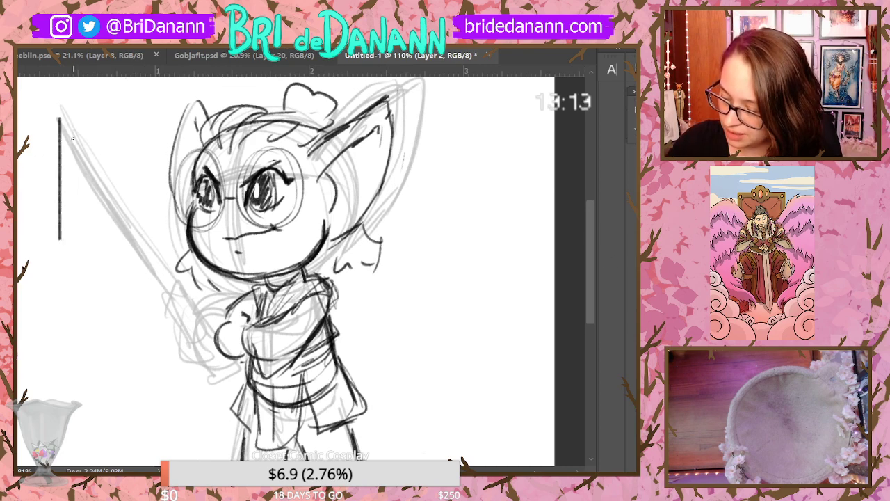
key("ctrl+z")
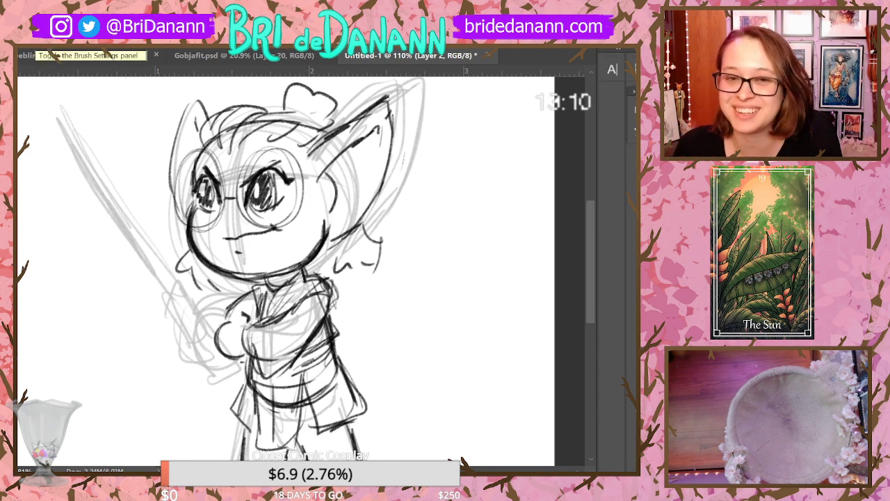
left_click_drag(65, 121, 174, 273)
left_click_drag(77, 139, 168, 281)
left_click_drag(143, 240, 187, 298)
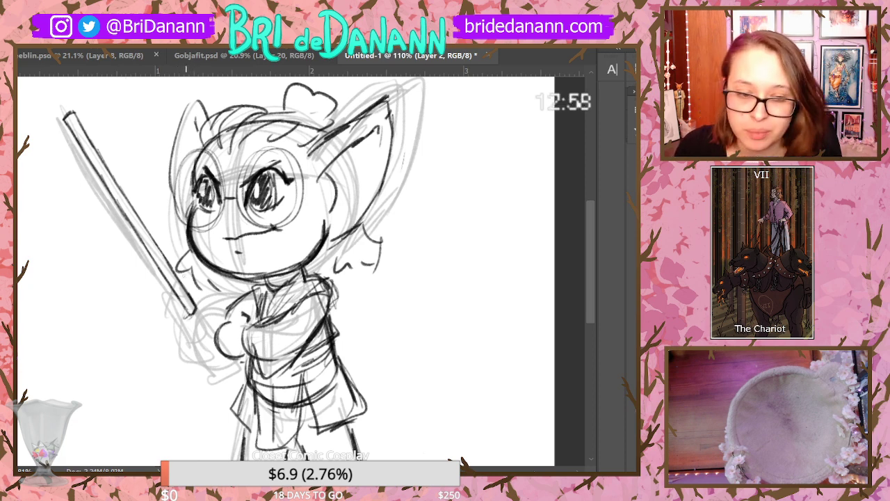
mouse_move(179, 311)
left_mouse_down()
mouse_move(199, 311)
mouse_move(204, 338)
mouse_move(234, 367)
mouse_move(213, 342)
mouse_move(212, 310)
mouse_move(174, 270)
mouse_move(150, 186)
mouse_move(165, 401)
mouse_move(243, 389)
mouse_move(240, 369)
left_mouse_up()
Select the sword with the Lasso tool, move it over so the hilt meets the hands, and deselect it
key("l")
left_click_drag(198, 306, 212, 307)
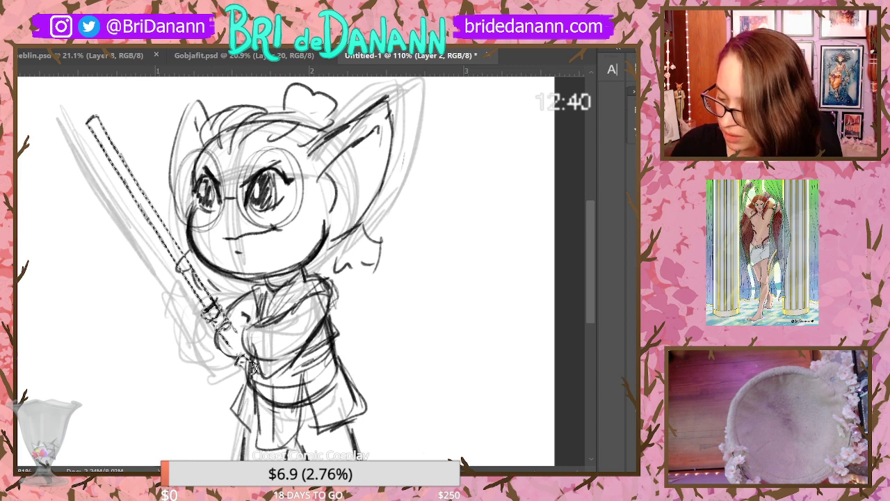
key("ctrl+d")
key("b")
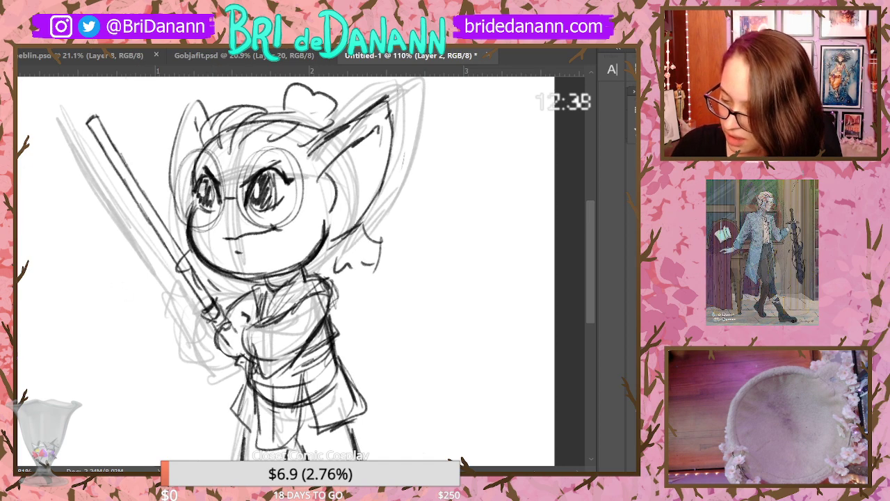
Clean up the stray lines around the hilt and redraw the hands gripping the sword
left_click(40, 43)
left_click(30, 58)
key("Return")
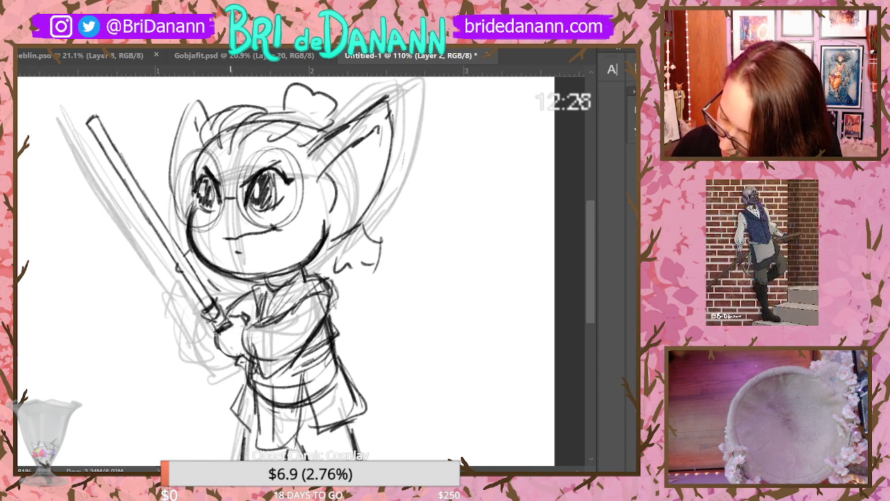
left_click_drag(218, 332, 245, 356)
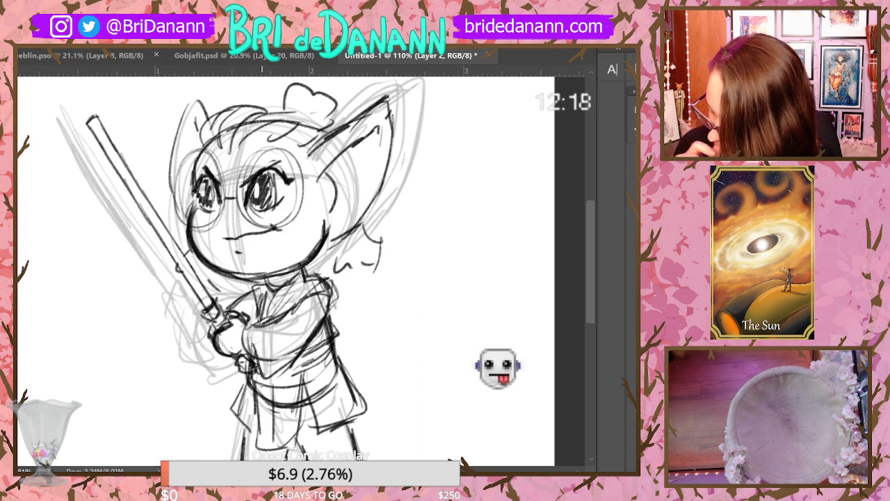
Hide the faded rough, then enlarge the refined sketch with Free Transform and reposition it within the canvas
left_click_drag(281, 263, 229, 333)
mouse_move(437, 411)
left_mouse_down()
mouse_move(457, 358)
mouse_move(433, 332)
left_mouse_up()
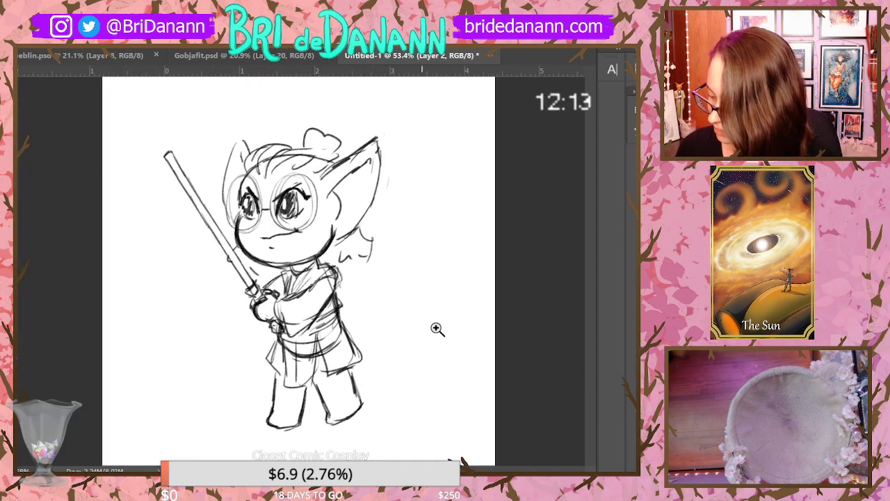
left_click(81, 291)
left_click_drag(162, 125, 142, 99)
left_click_drag(389, 424, 410, 440)
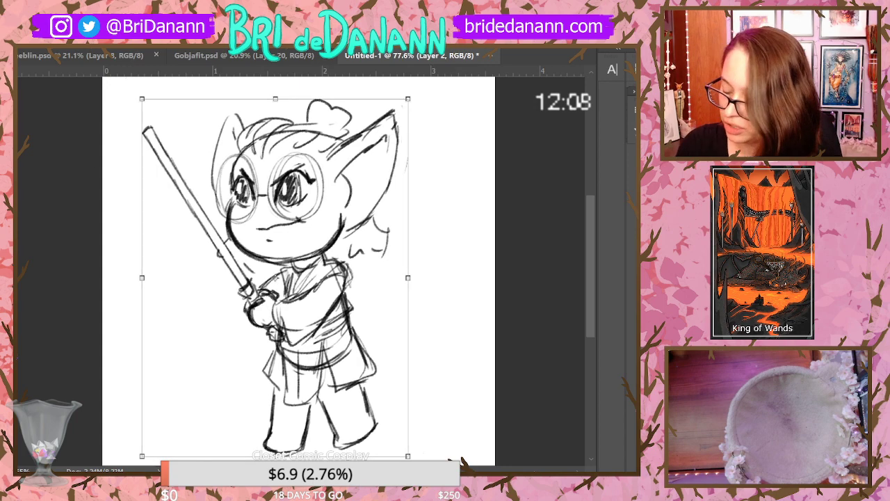
key("Return")
left_click_drag(522, 238, 489, 238)
left_click_drag(458, 370, 474, 352)
left_click(10, 80)
left_click_drag(297, 212, 295, 203)
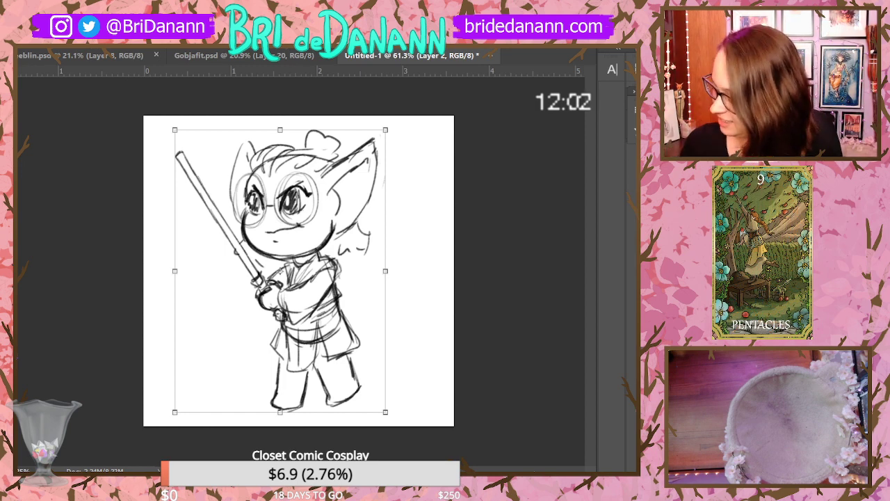
Fade the refined sketch layer to 40% opacity and add a new layer above it
key("4")
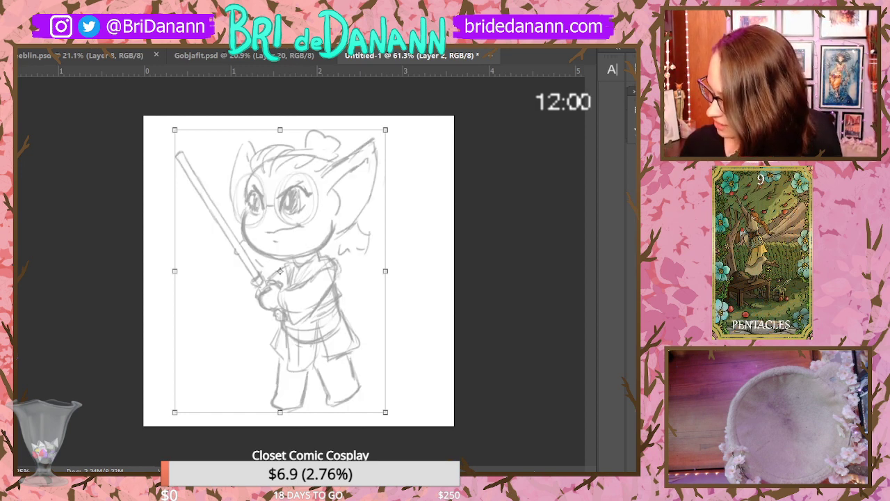
key("ctrl+alt+shift+n")
left_click_drag(304, 142, 355, 142)
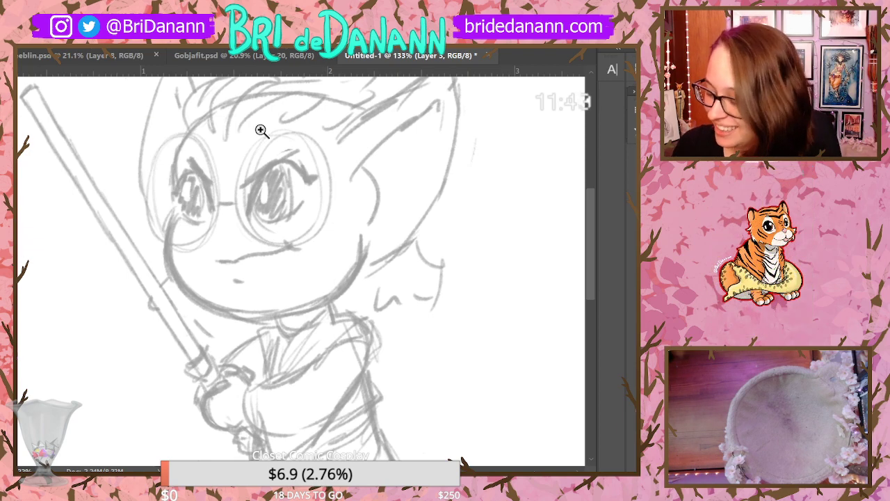
scroll(279, 167, "up", 2)
mouse_move(224, 170)
left_mouse_down()
mouse_move(237, 187)
mouse_move(283, 143)
left_mouse_up()
key("ctrl+z")
left_click_drag(237, 183, 307, 131)
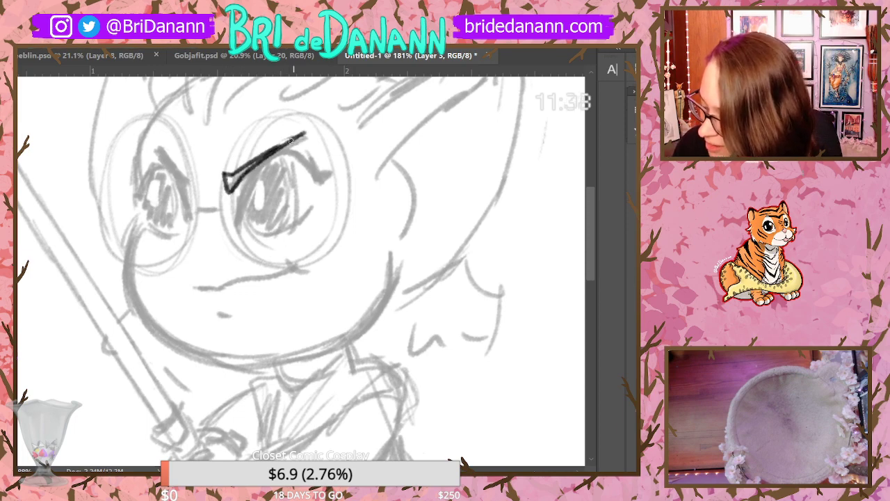
left_click_drag(268, 155, 309, 129)
mouse_move(264, 154)
left_mouse_down()
mouse_move(232, 166)
mouse_move(228, 186)
mouse_move(315, 127)
left_mouse_up()
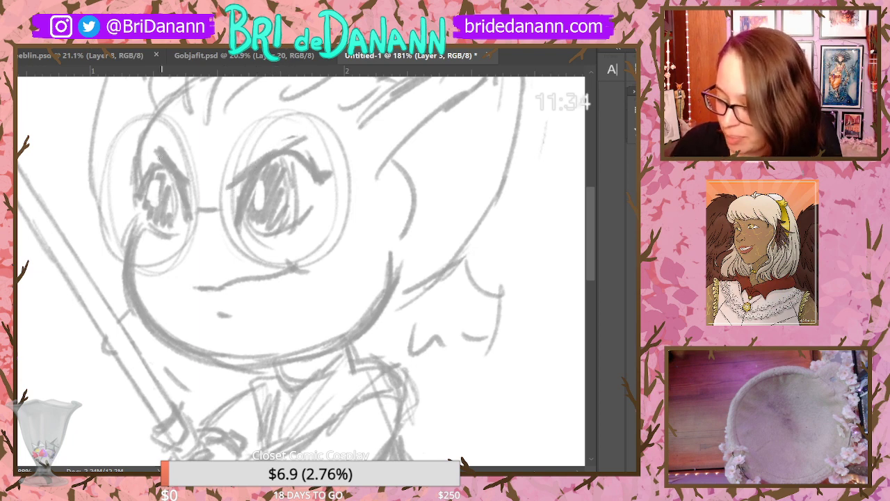
Ink both angry eyebrows as slanted strokes tapering outward from thick, filled inner ends
left_click_drag(150, 147, 178, 173)
mouse_move(146, 146)
left_mouse_down()
mouse_move(175, 170)
mouse_move(186, 163)
left_mouse_up()
mouse_move(182, 158)
left_mouse_down()
mouse_move(224, 185)
mouse_move(235, 167)
mouse_move(321, 129)
left_mouse_up()
left_click_drag(232, 181, 309, 133)
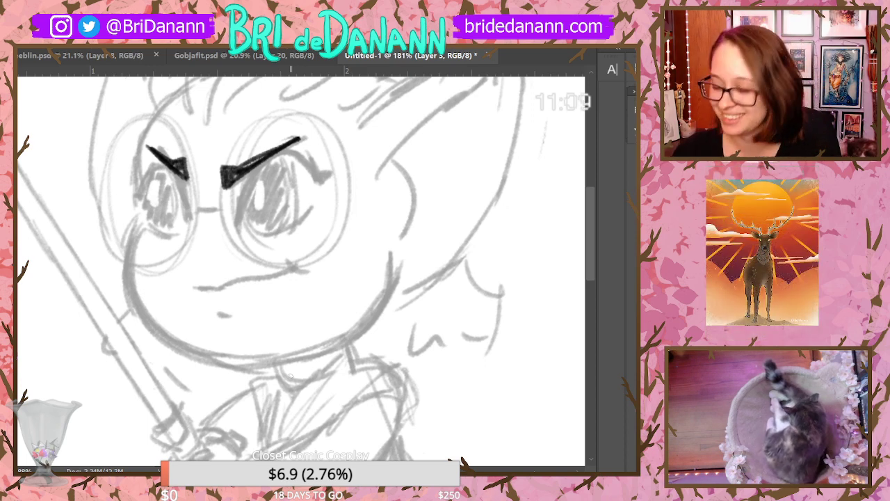
Ink the larger eye's outline with a curved inner edge, a flicked upper lash and a lower lid line
left_click_drag(261, 159, 238, 223)
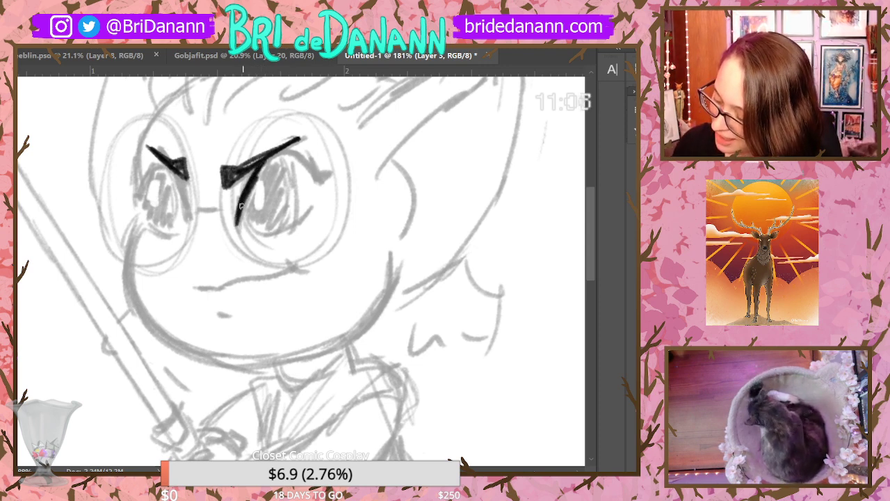
mouse_move(259, 169)
left_mouse_down()
mouse_move(299, 151)
mouse_move(283, 151)
mouse_move(324, 177)
left_mouse_up()
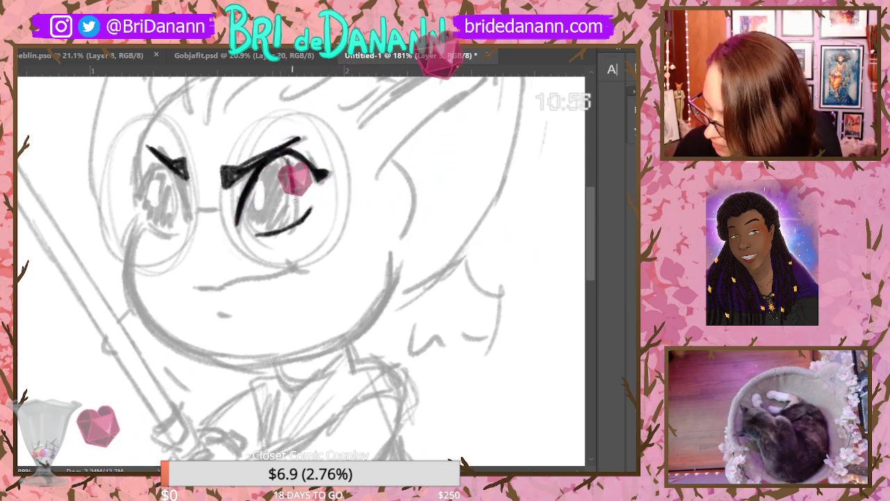
left_click_drag(242, 216, 270, 234)
Outline the larger eye's iris and fill it in solid black
left_click_drag(284, 156, 290, 227)
left_click_drag(296, 193, 297, 217)
mouse_move(285, 153)
left_mouse_down()
mouse_move(294, 195)
mouse_move(279, 190)
mouse_move(285, 227)
mouse_move(295, 207)
mouse_move(281, 228)
mouse_move(246, 201)
mouse_move(259, 178)
left_mouse_up()
mouse_move(249, 209)
left_mouse_down()
mouse_move(268, 168)
mouse_move(245, 210)
mouse_move(256, 226)
mouse_move(254, 200)
mouse_move(257, 224)
mouse_move(276, 160)
left_mouse_up()
left_click_drag(275, 204, 289, 159)
left_click_drag(285, 220, 290, 161)
mouse_move(257, 221)
left_mouse_down()
mouse_move(272, 197)
mouse_move(285, 203)
mouse_move(276, 226)
mouse_move(290, 189)
left_mouse_up()
left_click_drag(281, 232, 285, 180)
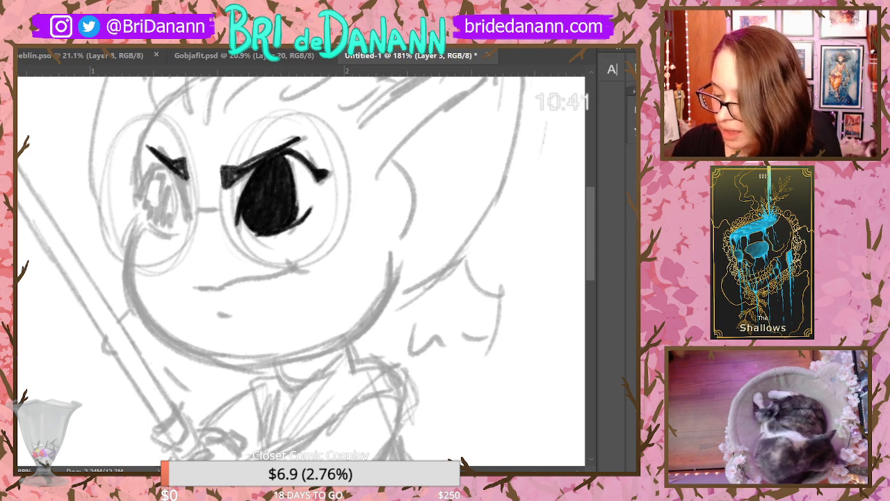
left_click_drag(306, 215, 300, 201)
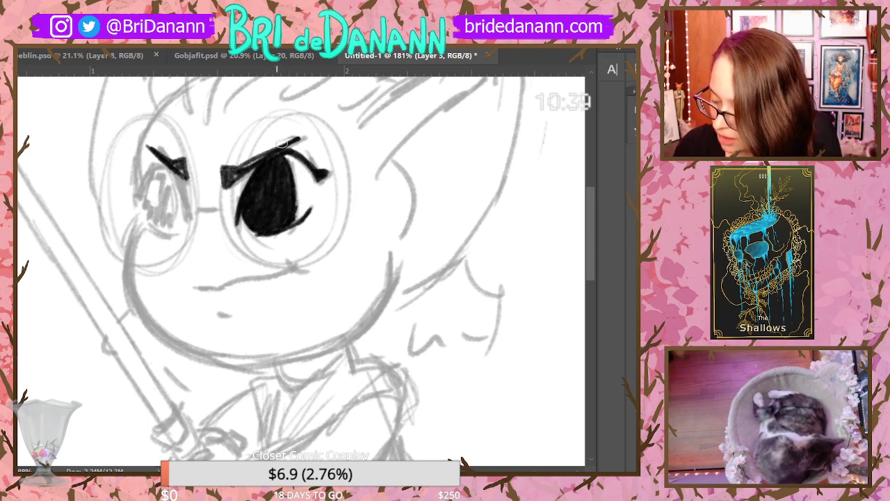
Erase an oval highlight and a small lower crescent highlight out of the larger eye's black iris
left_click(288, 176)
left_click_drag(253, 207, 256, 211)
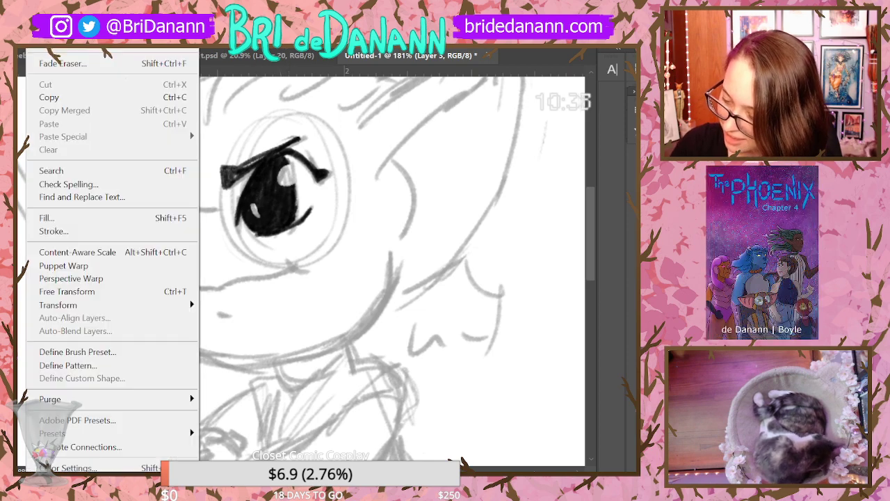
key("ctrl+z")
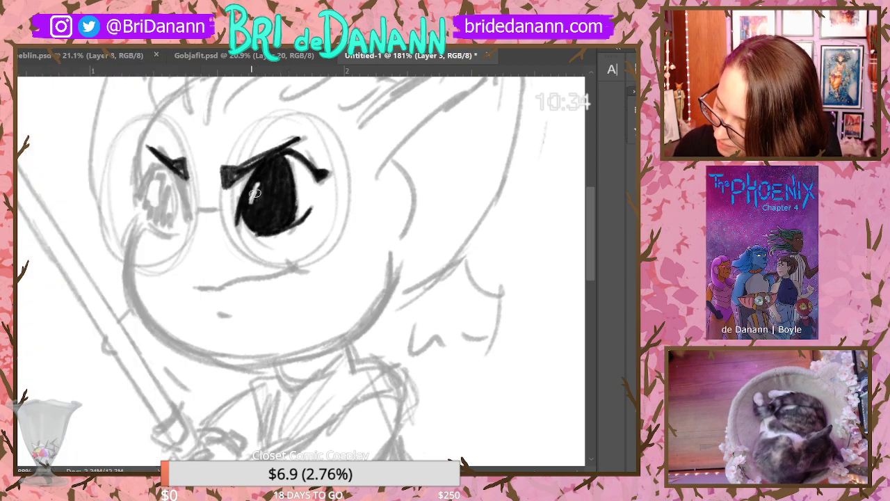
mouse_move(261, 189)
left_mouse_down()
mouse_move(253, 206)
mouse_move(276, 217)
left_mouse_up()
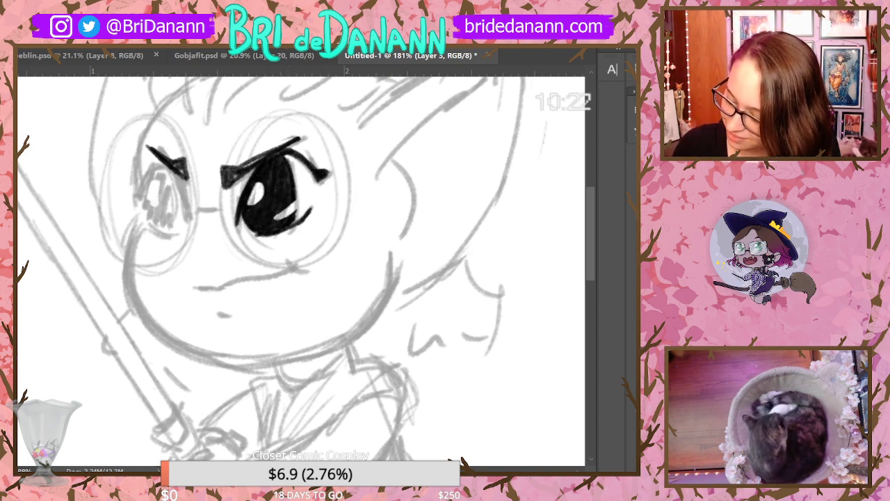
Ink the smaller eye's side edges and upper lash, and outline its iris as a narrow oval
left_click_drag(172, 169, 194, 216)
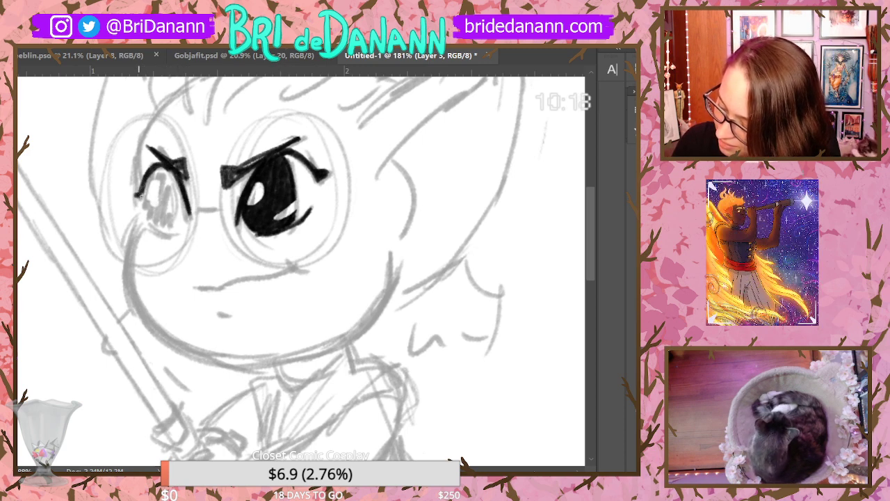
left_click_drag(142, 183, 182, 154)
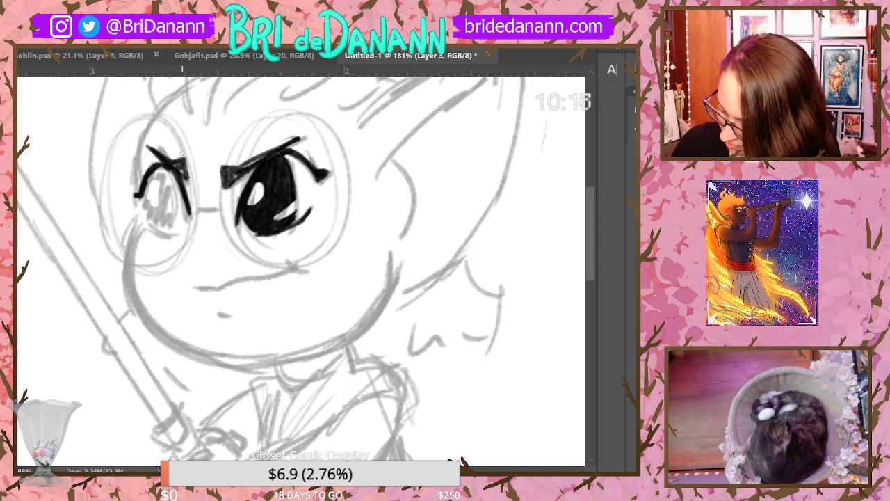
mouse_move(146, 190)
left_mouse_down()
mouse_move(143, 212)
mouse_move(170, 232)
left_mouse_up()
left_click_drag(176, 175, 162, 232)
left_click_drag(167, 160, 178, 196)
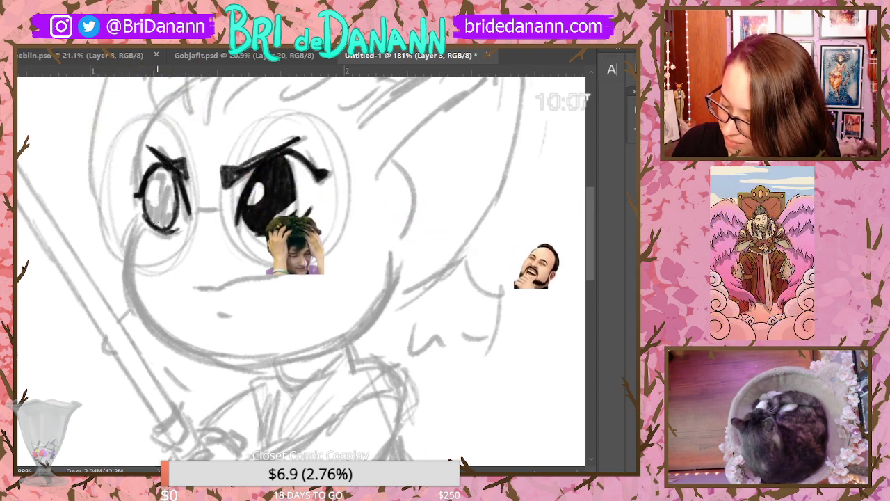
Fill the smaller eye's iris in solid black and erase small highlights out of it
mouse_move(155, 198)
left_mouse_down()
mouse_move(151, 182)
mouse_move(148, 220)
left_mouse_up()
mouse_move(151, 178)
left_mouse_down()
mouse_move(150, 212)
mouse_move(160, 167)
mouse_move(168, 182)
mouse_move(169, 171)
mouse_move(158, 223)
mouse_move(165, 227)
mouse_move(171, 195)
mouse_move(166, 176)
mouse_move(173, 191)
mouse_move(174, 221)
left_mouse_up()
left_click_drag(166, 225, 176, 202)
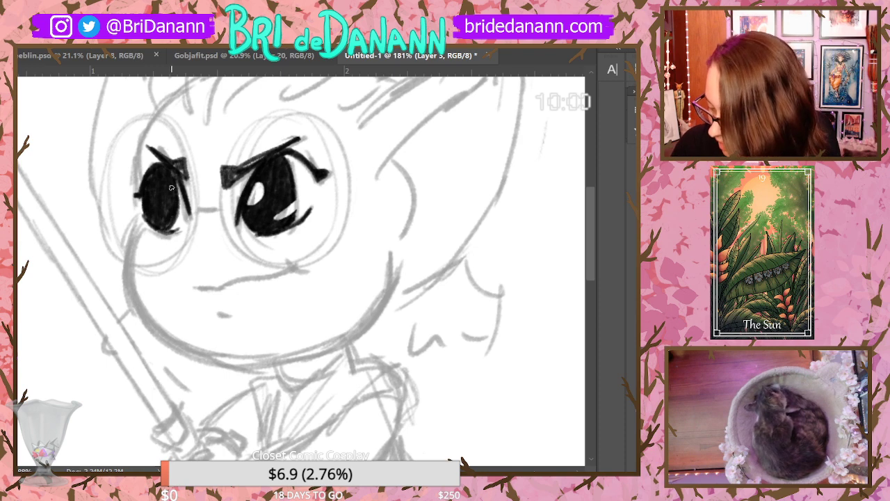
mouse_move(176, 195)
left_mouse_down()
mouse_move(166, 222)
mouse_move(156, 218)
mouse_move(165, 223)
left_mouse_up()
key("ctrl+z")
key("ctrl+z")
key("z")
left_click_drag(241, 270, 196, 310)
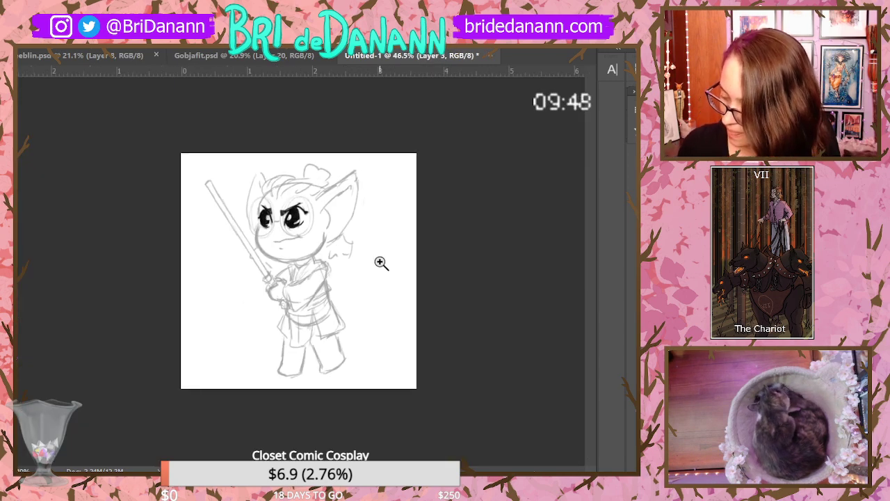
Ink both pointed ears with their outlines and inner folds, plus the short cheek line beside the larger ear
left_click_drag(299, 144, 342, 132)
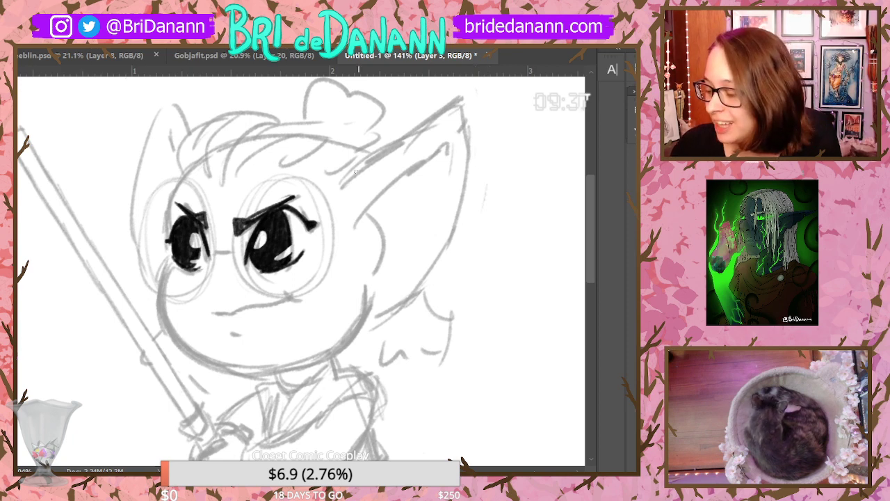
mouse_move(347, 178)
left_mouse_down()
mouse_move(460, 99)
mouse_move(466, 202)
mouse_move(450, 247)
mouse_move(420, 290)
mouse_move(361, 331)
left_mouse_up()
mouse_move(353, 231)
left_mouse_down()
mouse_move(431, 157)
mouse_move(454, 159)
left_mouse_up()
mouse_move(360, 215)
left_mouse_down()
mouse_move(376, 277)
mouse_move(350, 343)
left_mouse_up()
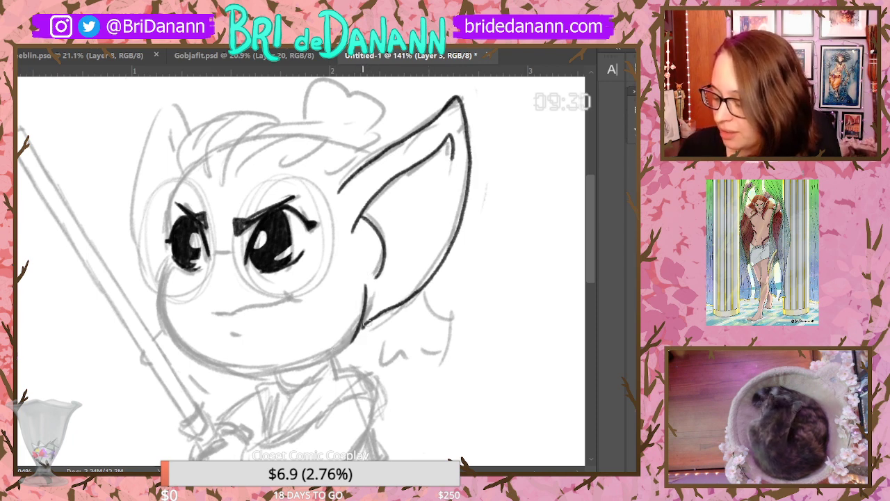
left_click_drag(358, 326, 400, 306)
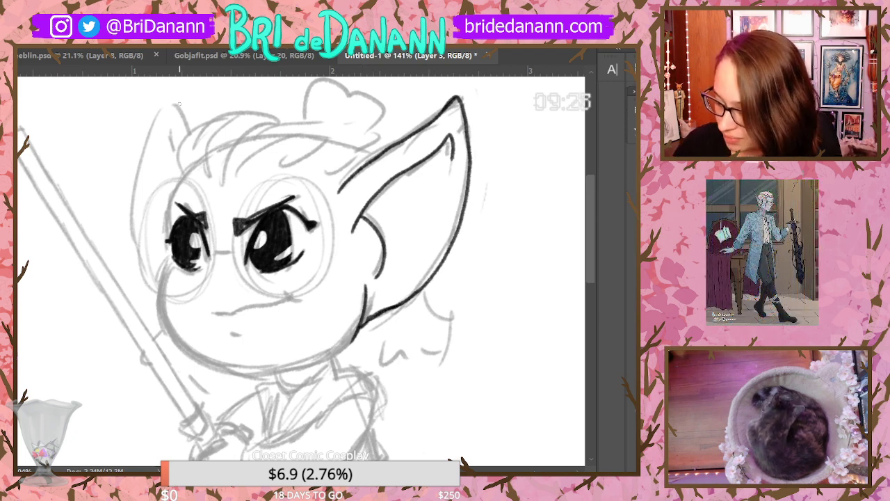
mouse_move(171, 98)
left_mouse_down()
mouse_move(189, 134)
mouse_move(136, 178)
mouse_move(141, 259)
left_mouse_up()
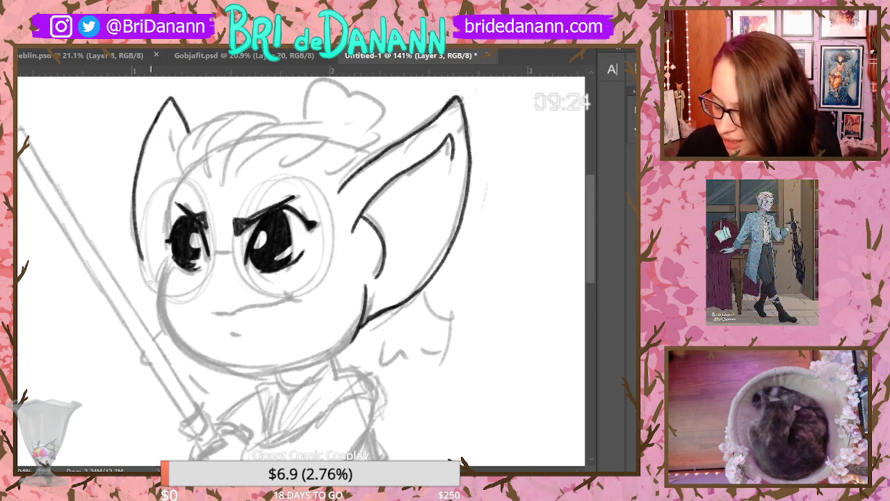
left_click_drag(166, 126, 178, 157)
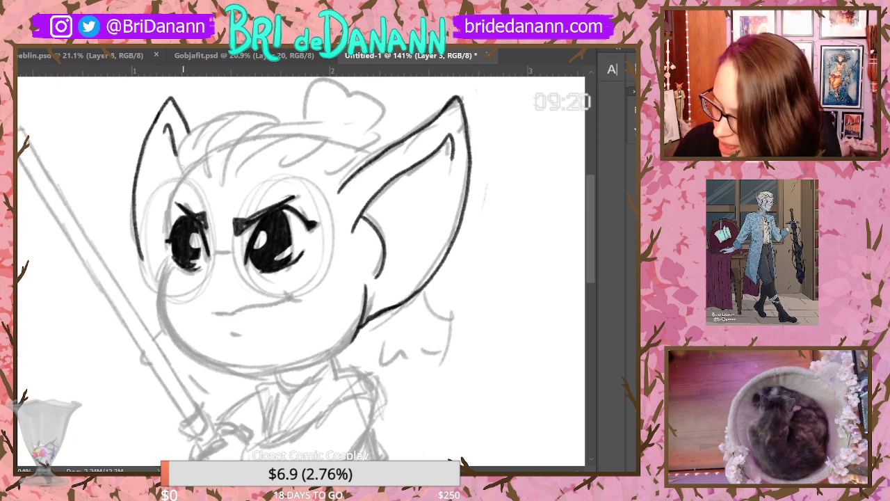
Ink the front hair strands as curved strokes sweeping back from beside the smaller ear over the head
left_click_drag(181, 173, 216, 121)
left_click_drag(191, 152, 251, 118)
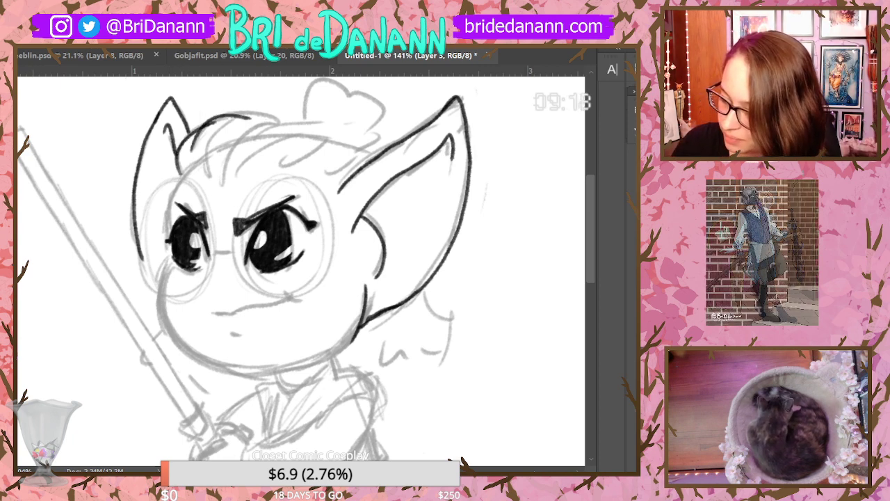
key("ctrl+z")
mouse_move(193, 150)
left_mouse_down()
mouse_move(276, 115)
mouse_move(211, 173)
mouse_move(209, 149)
mouse_move(278, 113)
left_mouse_up()
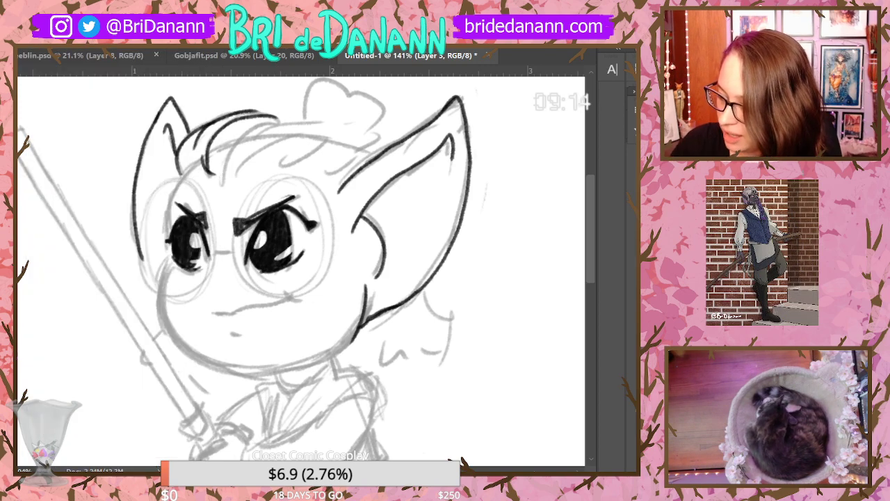
key("ctrl+z")
left_click_drag(245, 113, 271, 115)
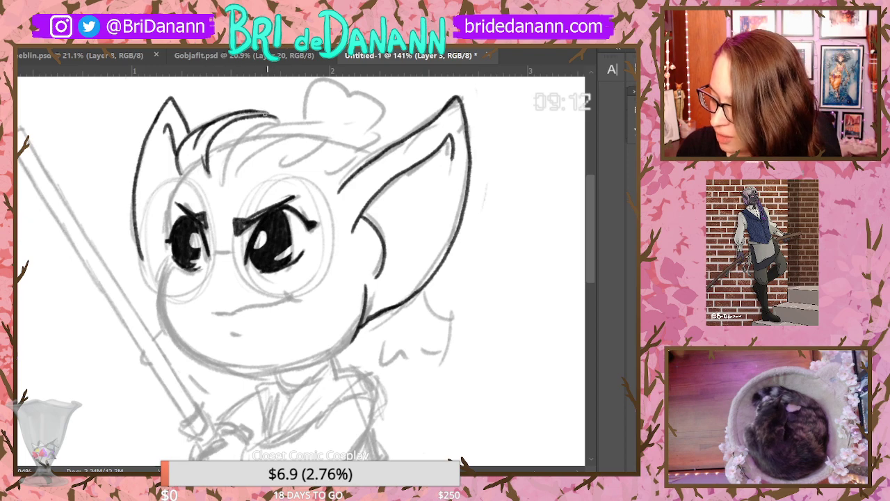
Ink the remaining hair strands from mid-forehead to the larger ear, sweeping them back toward the bun
mouse_move(223, 182)
left_mouse_down()
mouse_move(225, 162)
mouse_move(295, 121)
left_mouse_up()
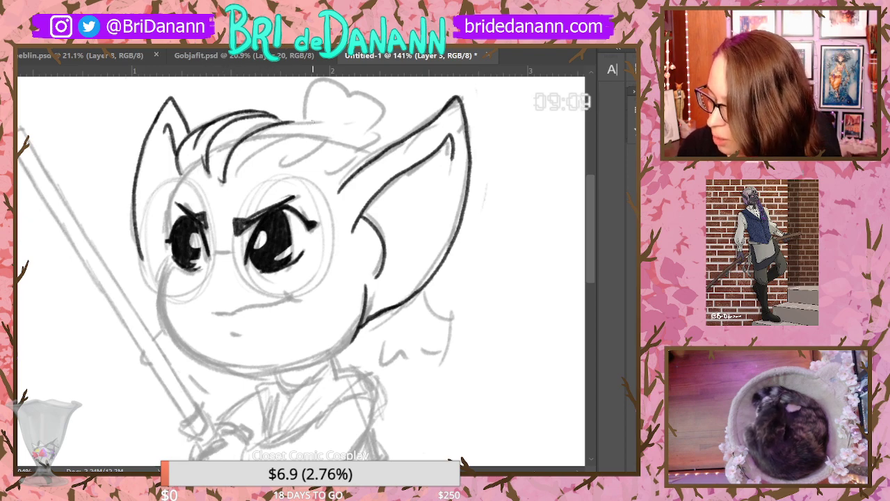
left_click(33, 4)
left_click(55, 18)
mouse_move(224, 182)
left_mouse_down()
mouse_move(305, 116)
mouse_move(324, 127)
left_mouse_up()
left_click_drag(273, 145, 325, 138)
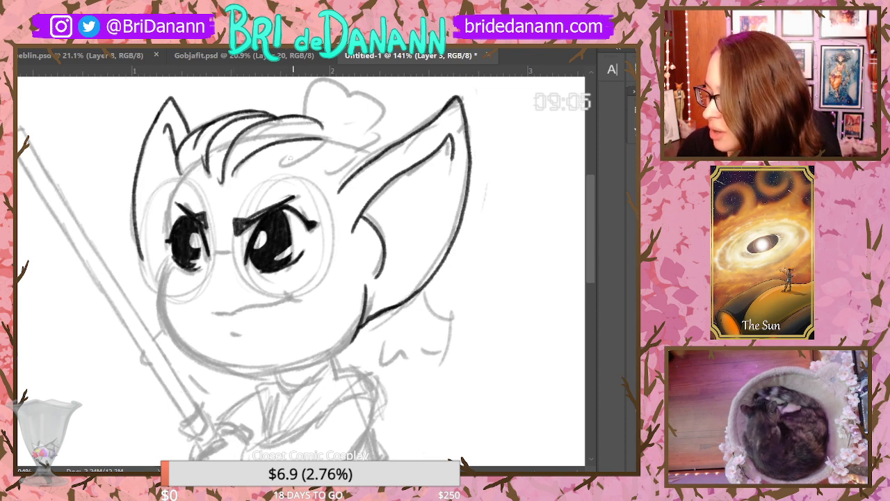
left_click_drag(282, 163, 326, 126)
mouse_move(341, 164)
left_mouse_down()
mouse_move(334, 130)
mouse_move(378, 137)
left_mouse_up()
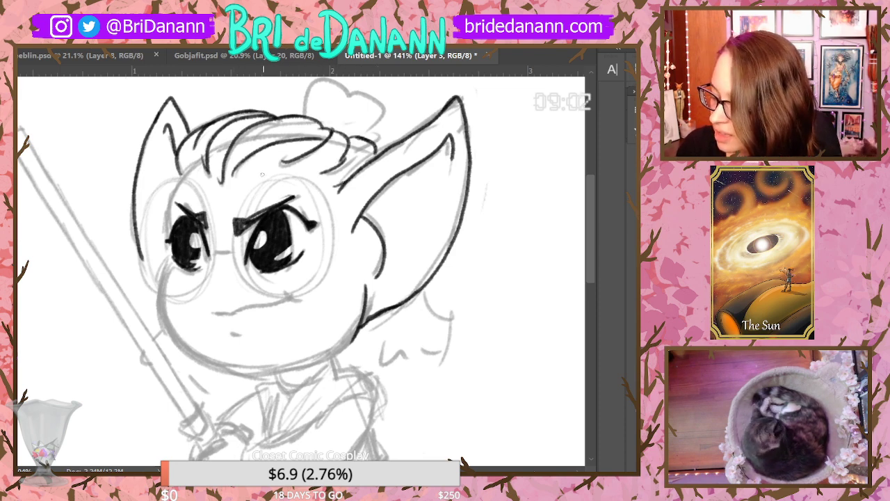
Ink the hair bun's lumpy, rounded outline on top of the head
scroll(577, 156, "up", 2)
mouse_move(292, 190)
left_mouse_down()
mouse_move(348, 172)
mouse_move(372, 178)
mouse_move(388, 202)
mouse_move(388, 226)
left_mouse_up()
scroll(593, 222, "down", 2)
left_click_drag(593, 223, 593, 226)
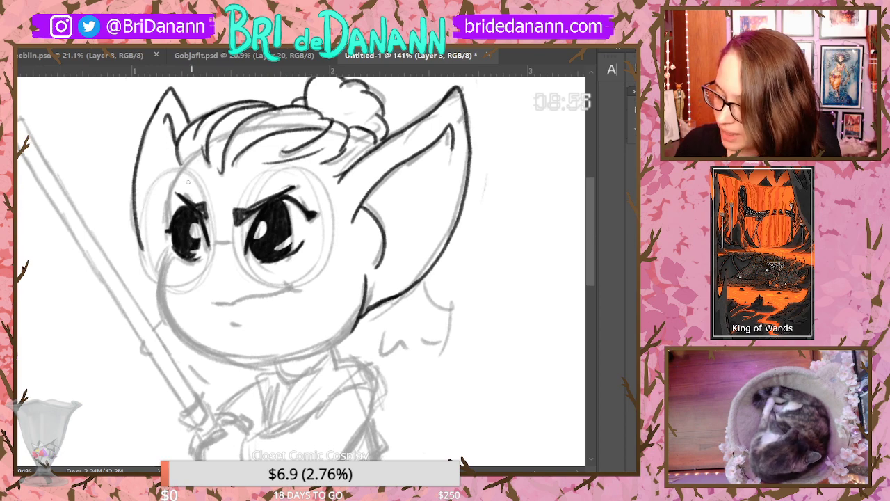
Ink the forehead edge from the hairline down to the smaller eye and a short crease between the eyebrows
left_click_drag(175, 185, 169, 218)
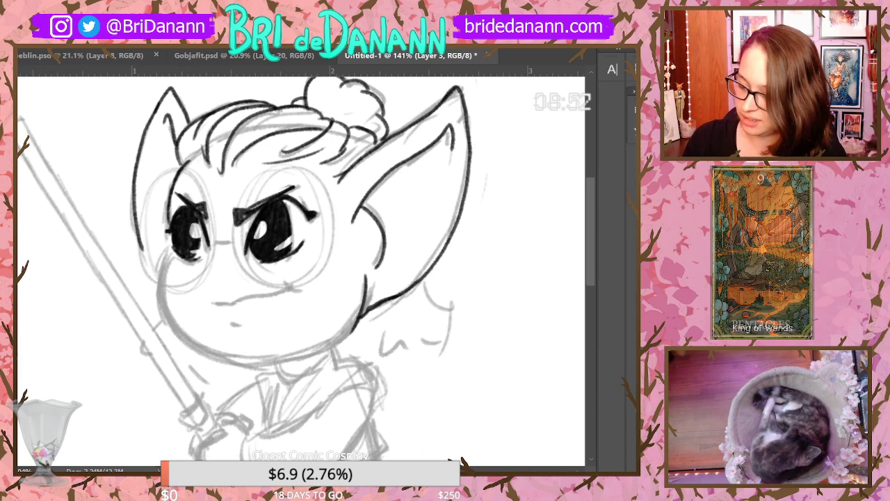
left_click_drag(271, 230, 57, 216)
left_click_drag(408, 330, 426, 328)
left_click_drag(143, 240, 148, 232)
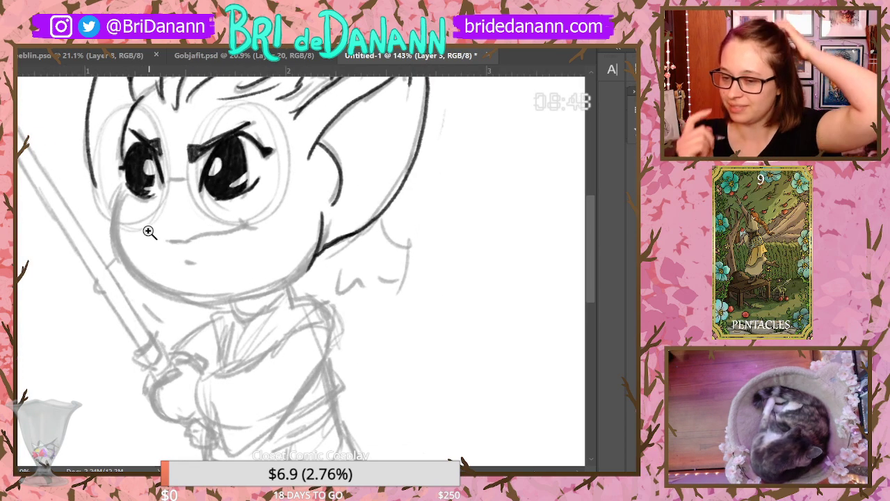
left_click_drag(334, 284, 222, 276)
left_click_drag(369, 409, 402, 348)
left_click_drag(330, 203, 361, 136)
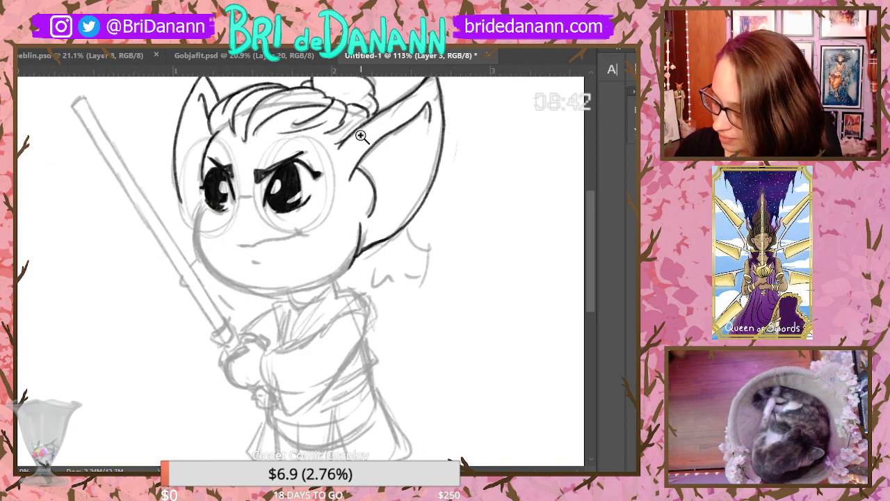
left_click_drag(258, 169, 222, 114)
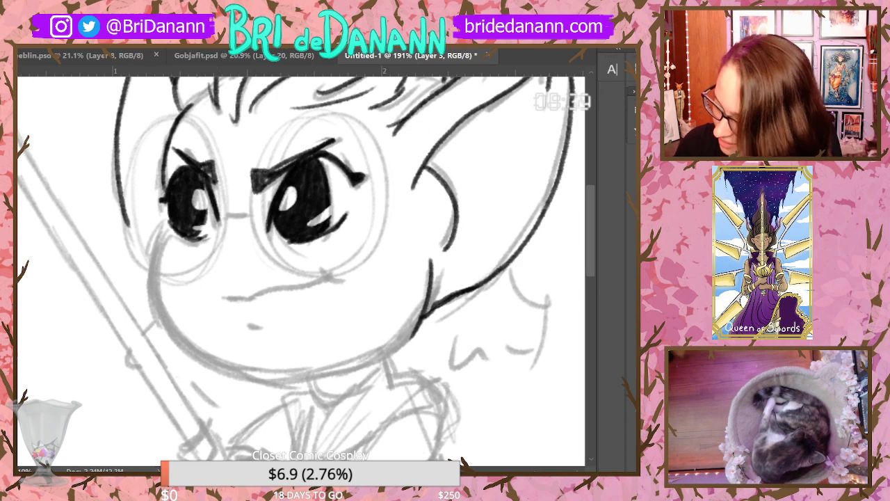
left_click_drag(248, 161, 245, 178)
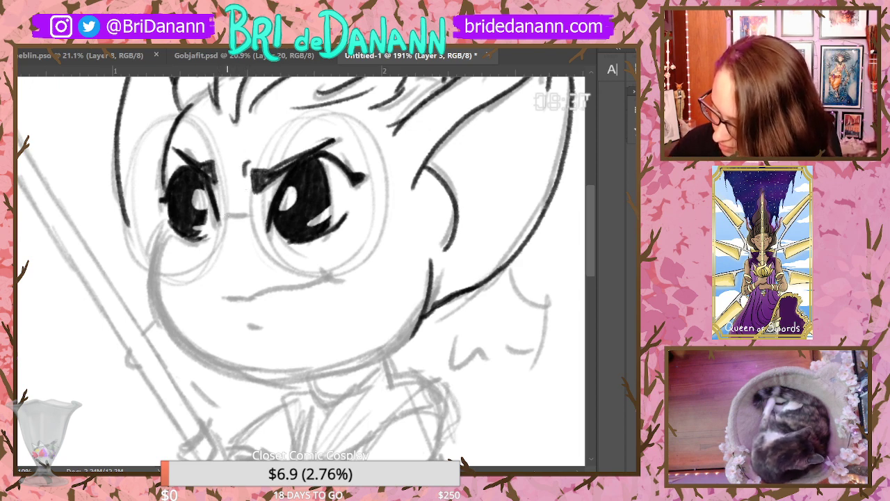
Ink the rounded cheek and jawline around to the larger ear, plus the frowning mouth and short chin mark
mouse_move(169, 223)
left_mouse_down()
mouse_move(150, 280)
mouse_move(183, 342)
left_mouse_up()
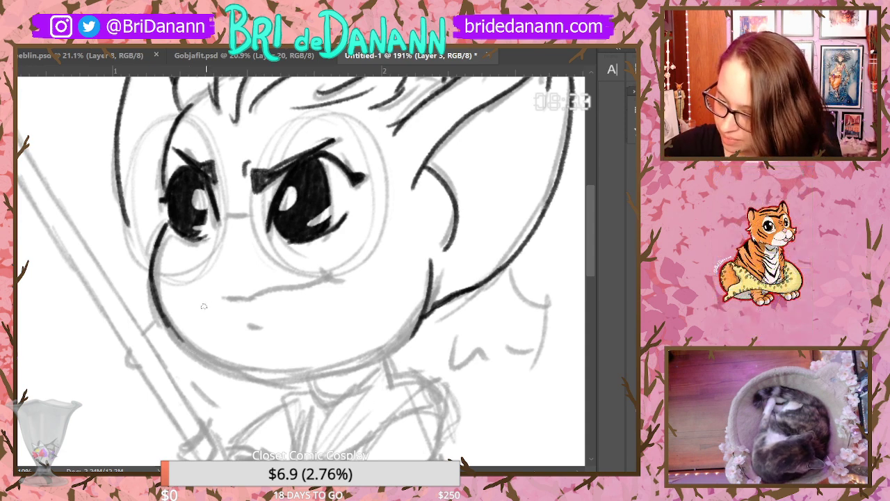
mouse_move(162, 314)
left_mouse_down()
mouse_move(199, 353)
mouse_move(272, 373)
mouse_move(385, 351)
mouse_move(377, 355)
mouse_move(412, 329)
mouse_move(427, 301)
left_mouse_up()
left_click_drag(383, 345, 416, 324)
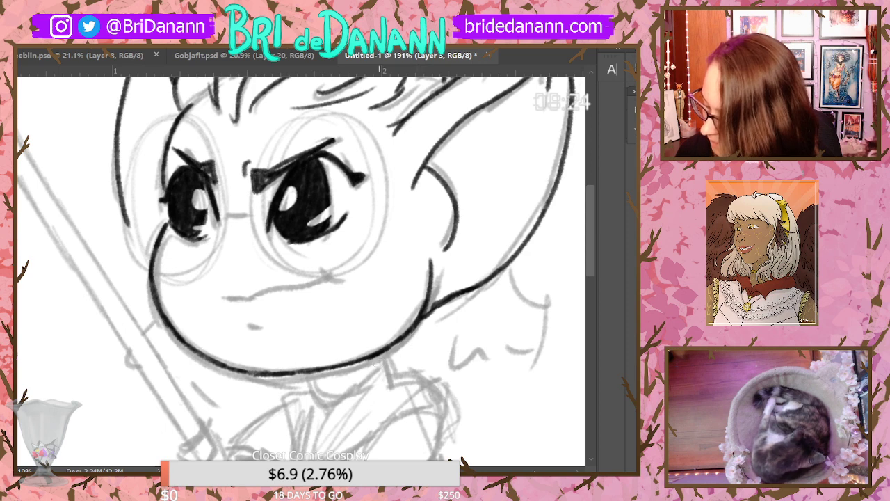
left_click_drag(221, 300, 344, 277)
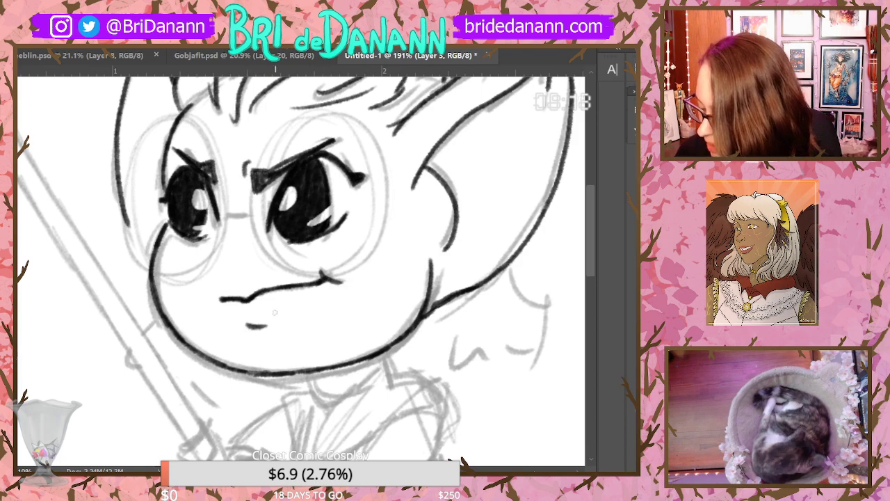
scroll(593, 232, "up", 2)
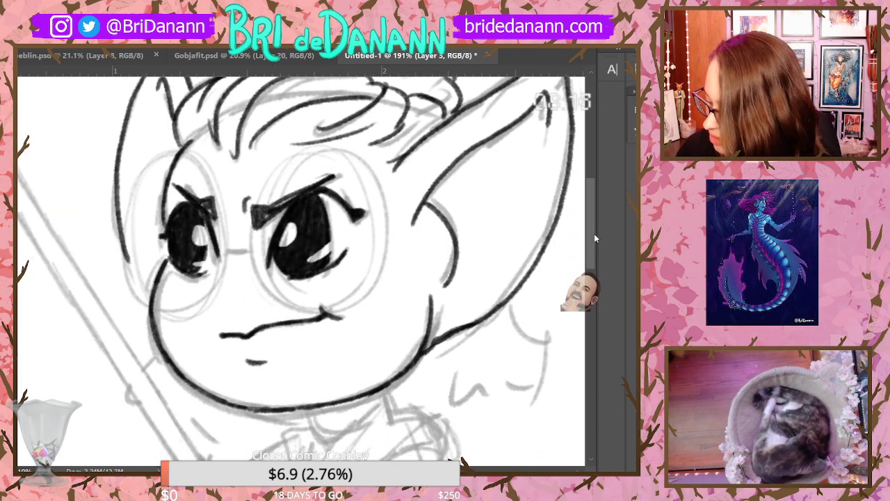
scroll(593, 231, "down", 2)
Ink the robe's collar on the larger-ear side with fold lines and a pointed shoulder edge, plus both neck lines
left_click_drag(214, 210, 370, 233)
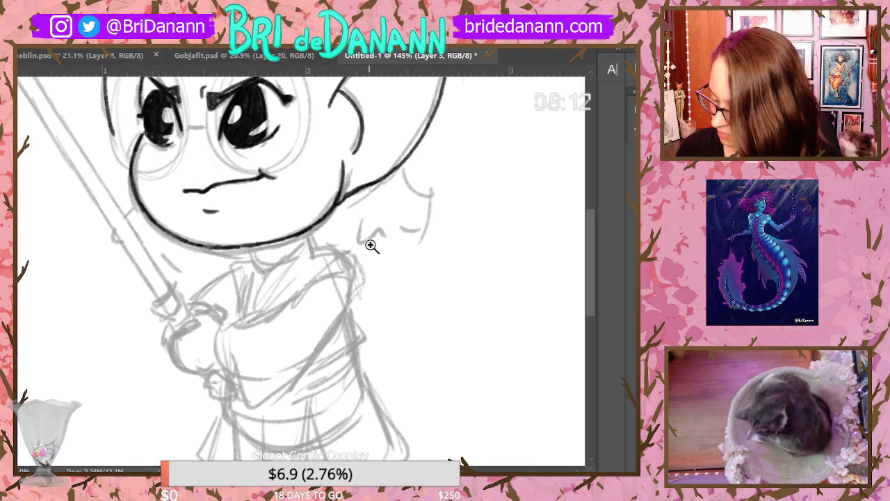
left_click_drag(318, 252, 342, 228)
mouse_move(230, 331)
left_mouse_down()
mouse_move(306, 237)
mouse_move(351, 247)
mouse_move(356, 260)
mouse_move(300, 297)
left_mouse_up()
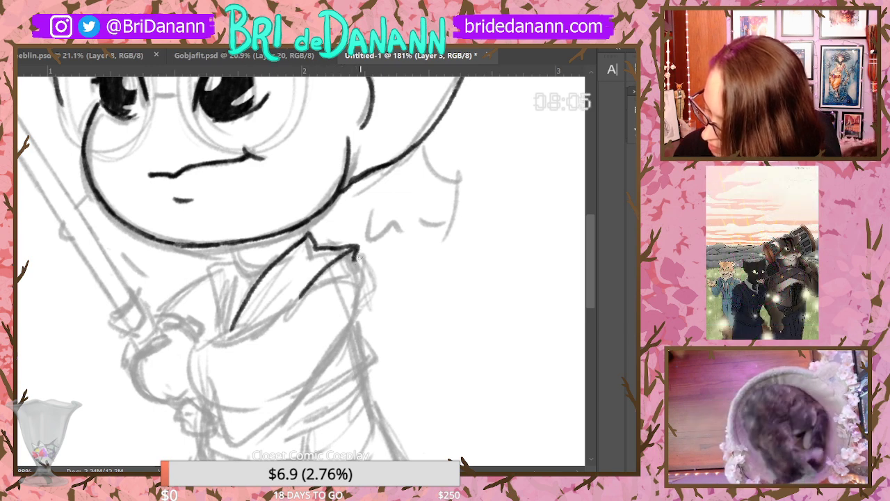
left_click_drag(355, 254, 364, 287)
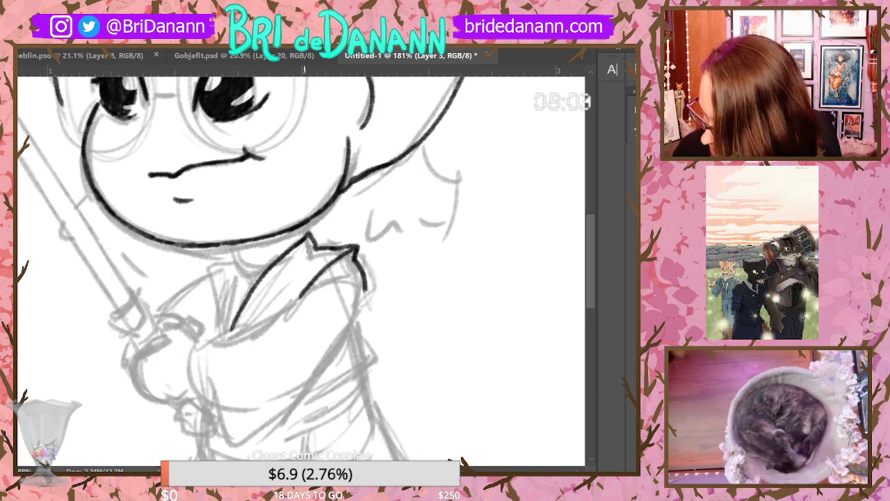
left_click_drag(313, 250, 233, 332)
left_click_drag(324, 249, 255, 316)
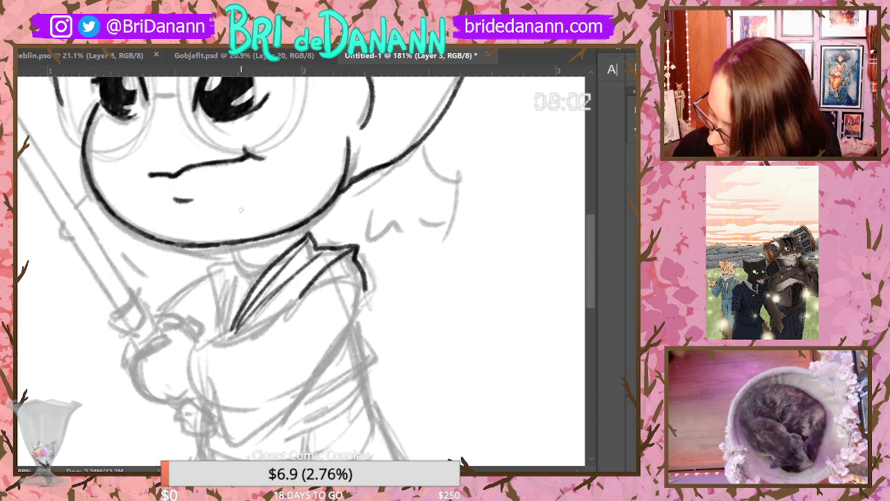
left_click_drag(232, 243, 245, 267)
left_click_drag(299, 228, 307, 240)
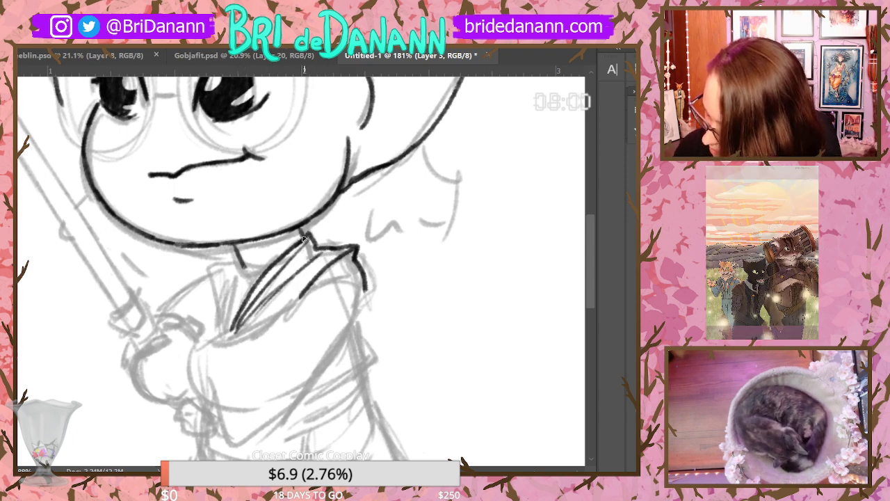
Ink the outline of the robe's near sleeve from the shoulder down to its wide, pointed cuff
mouse_move(203, 343)
left_mouse_down()
mouse_move(244, 336)
mouse_move(293, 299)
mouse_move(282, 314)
left_mouse_up()
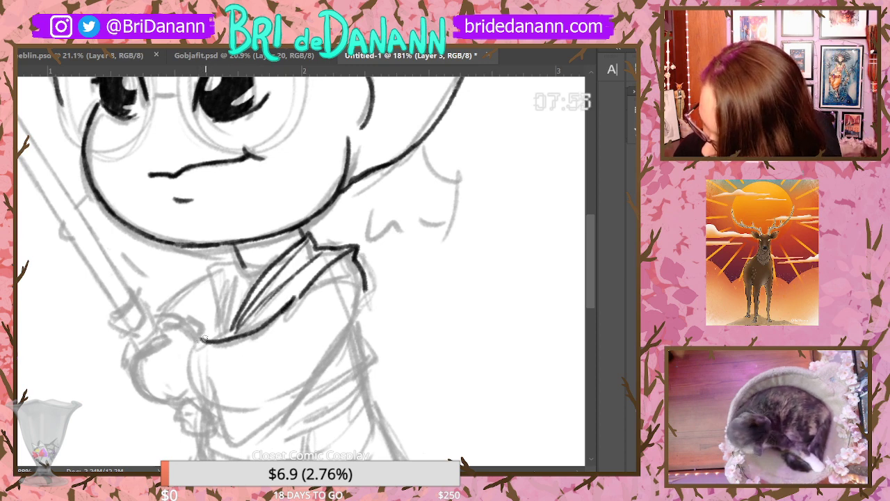
left_click_drag(202, 339, 224, 414)
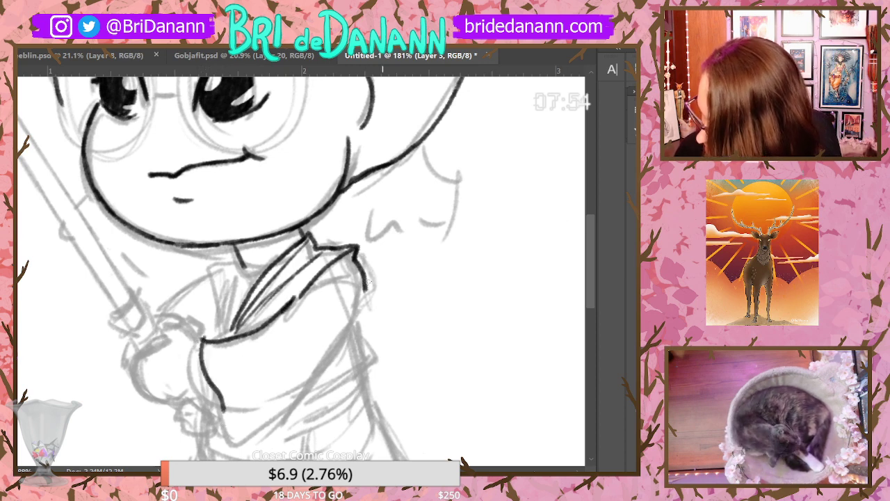
mouse_move(332, 209)
left_mouse_down()
mouse_move(354, 202)
mouse_move(365, 246)
left_mouse_up()
mouse_move(205, 313)
left_mouse_down()
mouse_move(233, 391)
mouse_move(332, 306)
mouse_move(363, 247)
mouse_move(334, 303)
left_mouse_up()
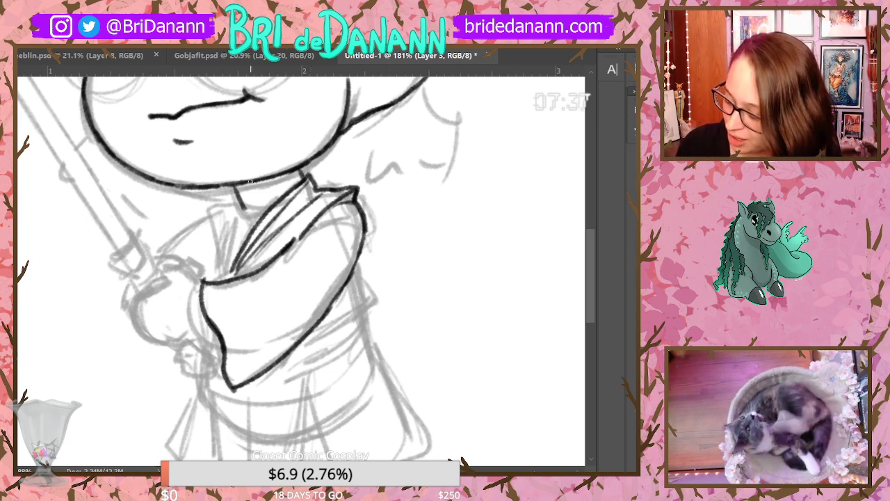
Ink the robe's collar on the sword side with its pointed shoulder corner, and add fold lines meeting at the chest
mouse_move(209, 212)
left_mouse_down()
mouse_move(244, 198)
mouse_move(212, 216)
mouse_move(222, 272)
left_mouse_up()
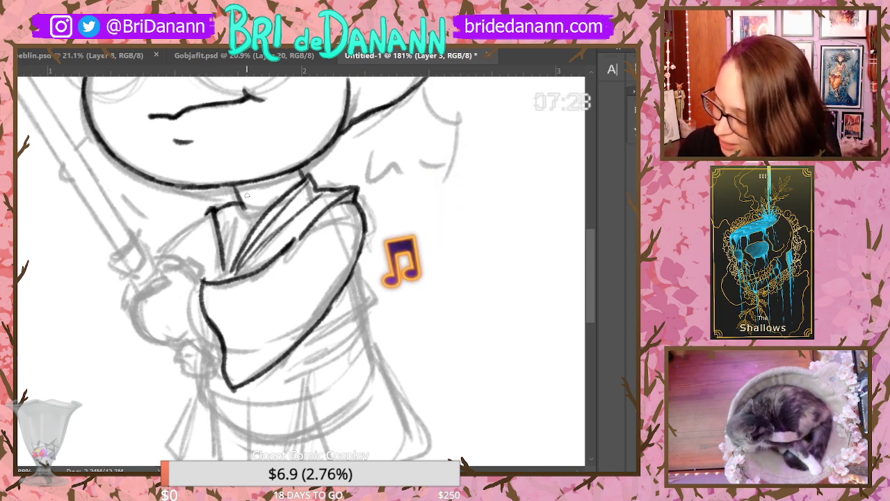
left_click_drag(239, 195, 229, 271)
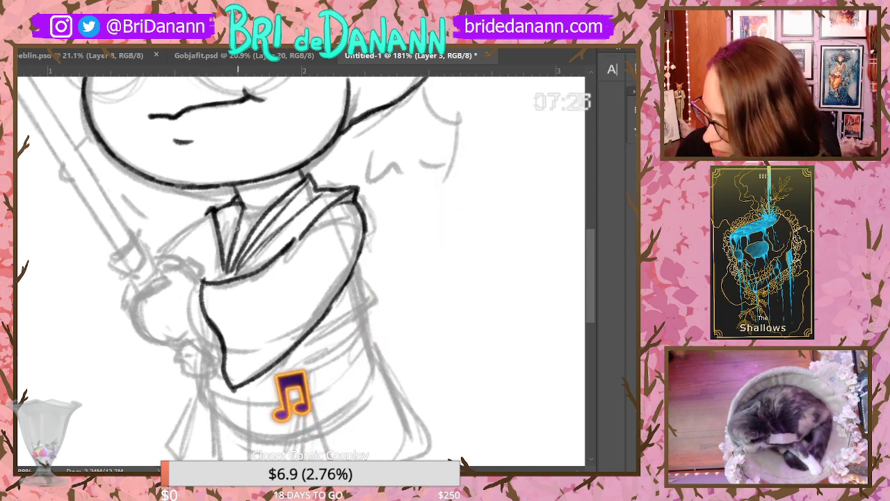
left_click_drag(240, 229, 297, 180)
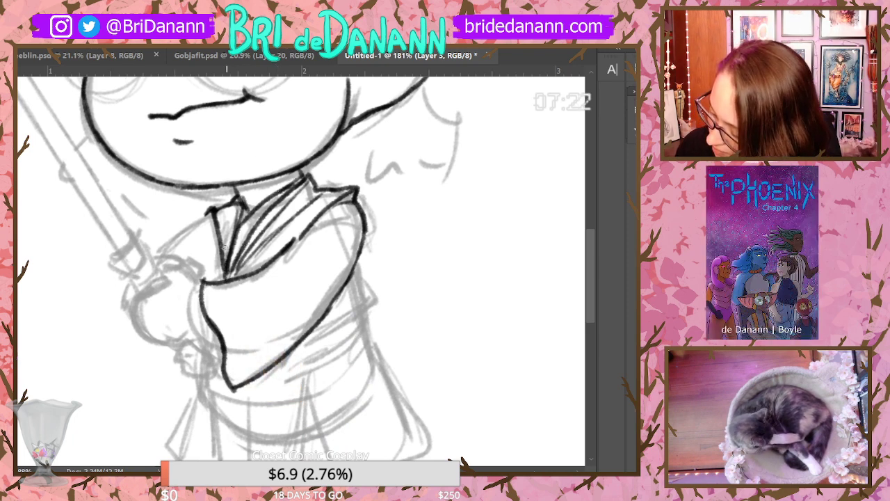
left_click_drag(217, 215, 226, 278)
Ink the far shoulder line from the collar down toward the sword, and the bumpy outline of the hand gripping the hilt
left_click_drag(162, 253, 213, 209)
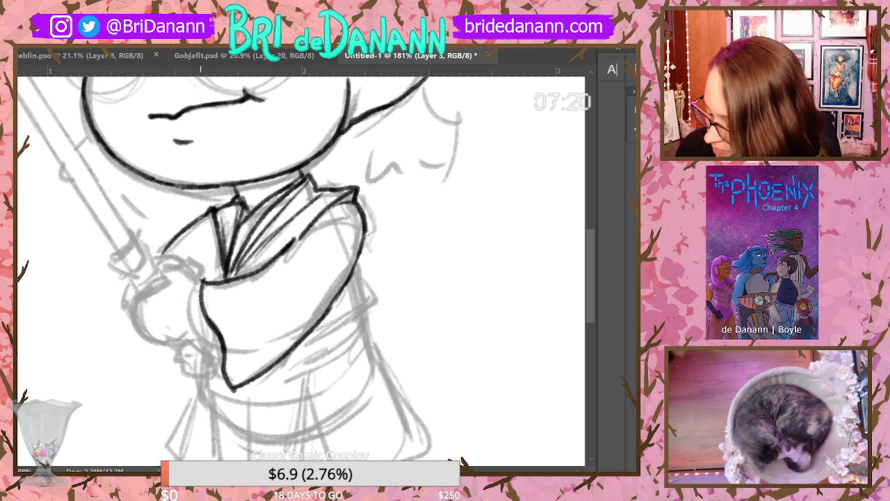
scroll(582, 237, "down", 3)
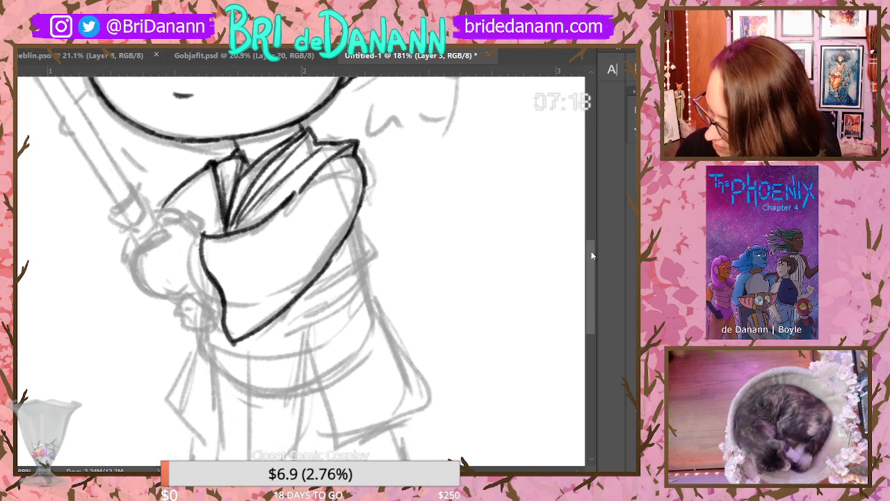
mouse_move(161, 205)
left_mouse_down()
mouse_move(187, 219)
mouse_move(164, 217)
mouse_move(137, 230)
mouse_move(136, 258)
mouse_move(163, 278)
mouse_move(152, 278)
mouse_move(222, 282)
left_mouse_up()
Ink the robe's pointed edge behind the near sleeve, plus the top edge and outer side of the waistband
scroll(592, 253, "down", 2)
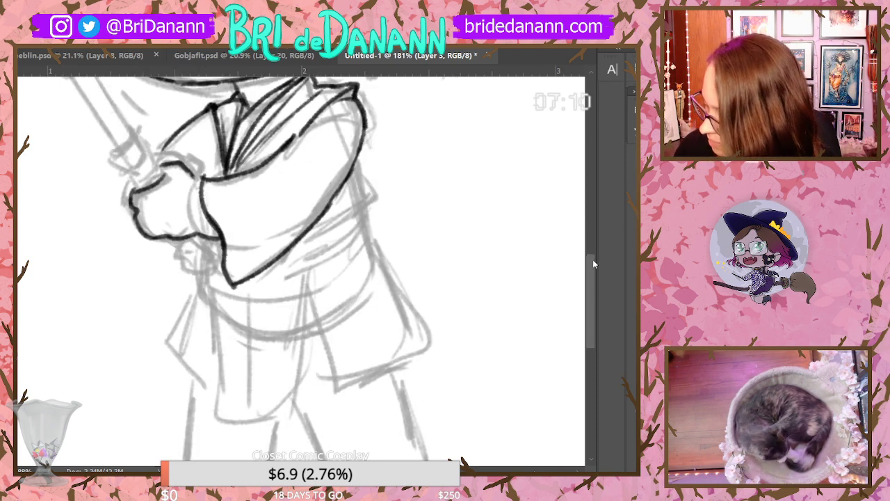
mouse_move(360, 171)
left_mouse_down()
mouse_move(371, 219)
mouse_move(356, 232)
left_mouse_up()
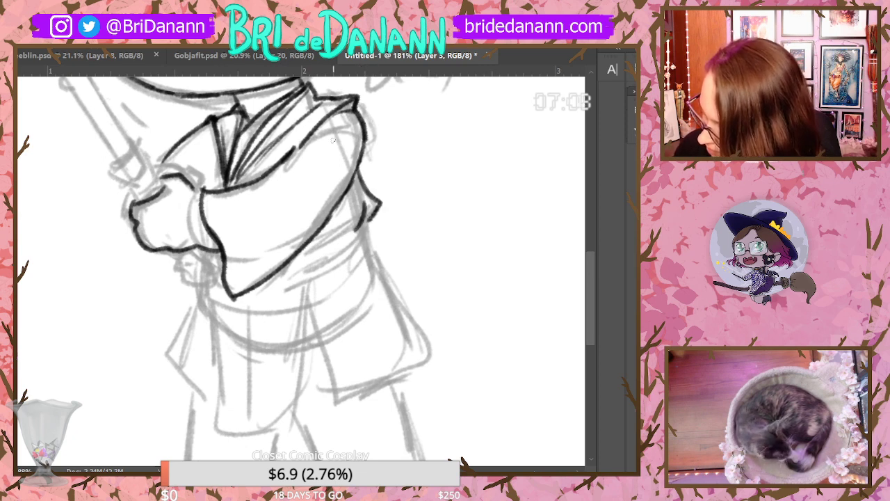
mouse_move(296, 258)
left_mouse_down()
mouse_move(367, 221)
mouse_move(378, 259)
left_mouse_up()
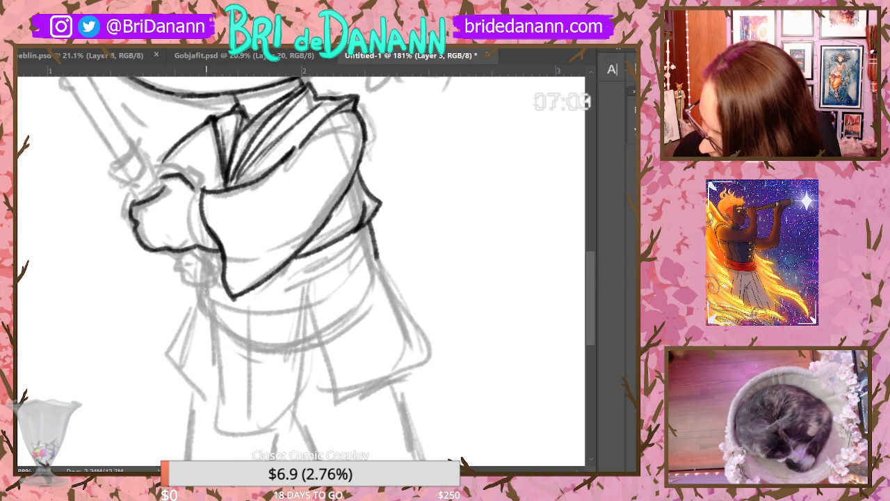
Ink the waistband's curved lower edge and the flared skirt panels below it, with pleat lines and pointed hem corners
mouse_move(203, 301)
left_mouse_down()
mouse_move(321, 295)
mouse_move(377, 259)
mouse_move(430, 335)
left_mouse_up()
mouse_move(306, 302)
left_mouse_down()
mouse_move(335, 410)
mouse_move(428, 334)
mouse_move(421, 362)
left_mouse_up()
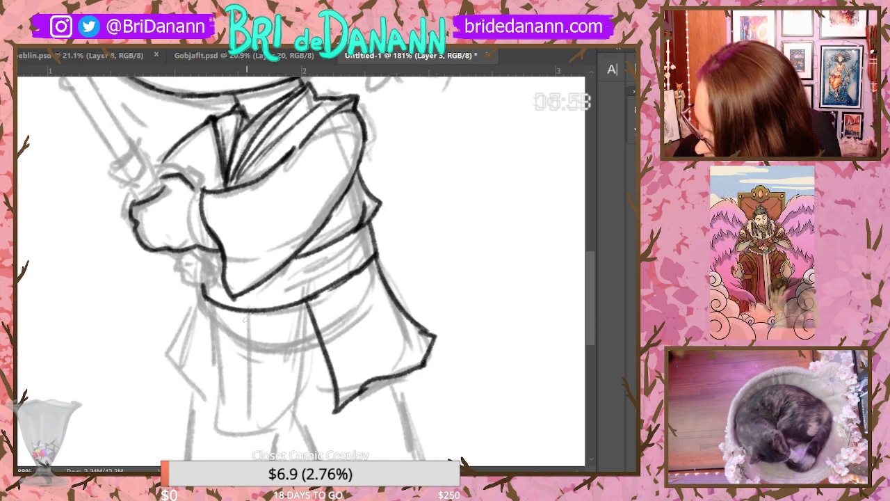
left_click_drag(246, 312, 236, 459)
left_click_drag(303, 299, 288, 449)
left_click_drag(207, 300, 238, 437)
mouse_move(199, 291)
left_mouse_down()
mouse_move(169, 351)
mouse_move(204, 398)
left_mouse_up()
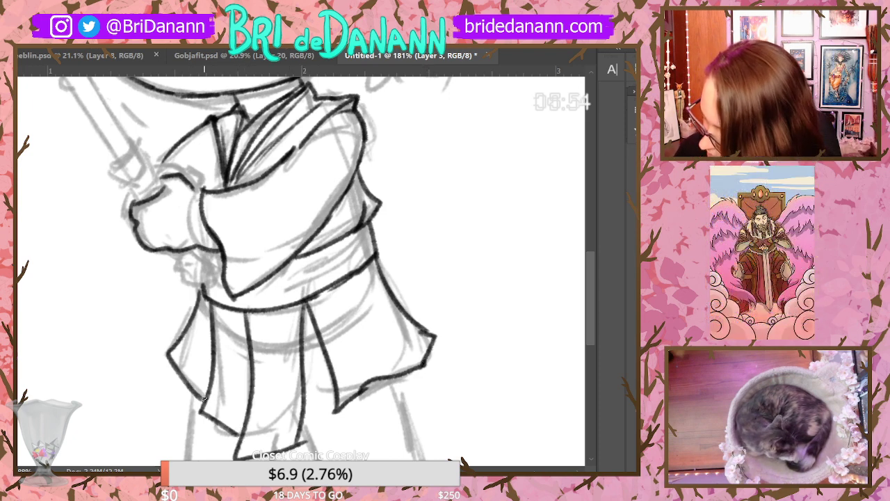
Ink both legs from the skirt hem down to the rounded feet
scroll(367, 274, "down", 6)
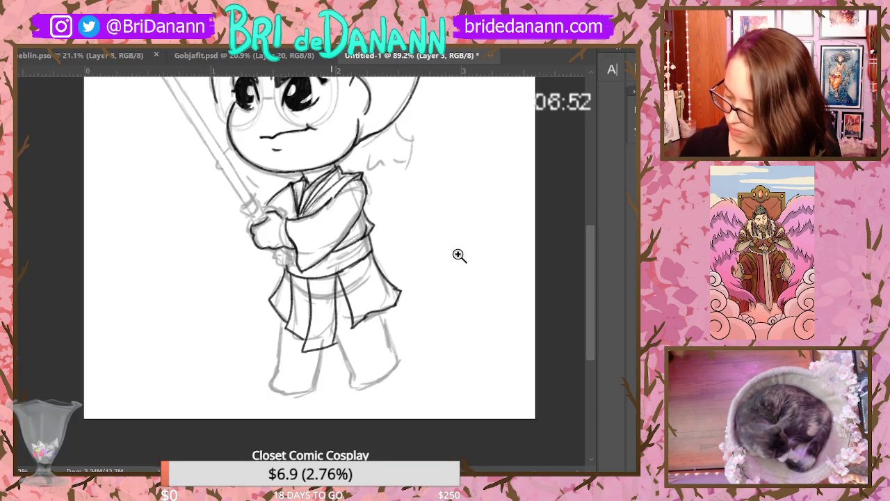
scroll(417, 397, "up", 3)
scroll(431, 376, "up", 2)
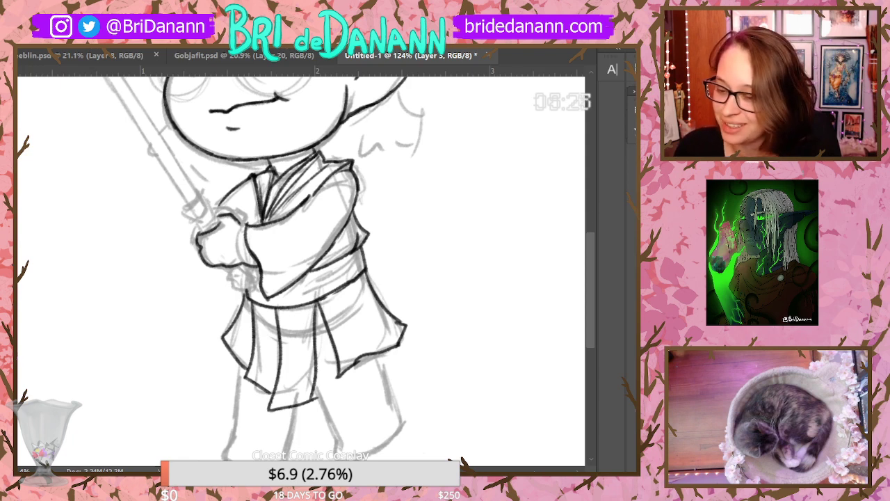
left_click_drag(593, 297, 590, 314)
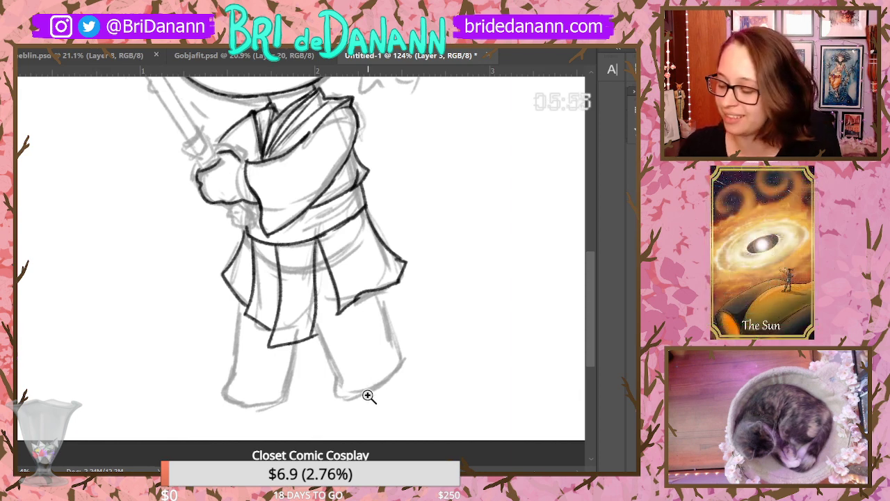
left_click_drag(415, 241, 384, 301)
left_click_drag(405, 351, 417, 318)
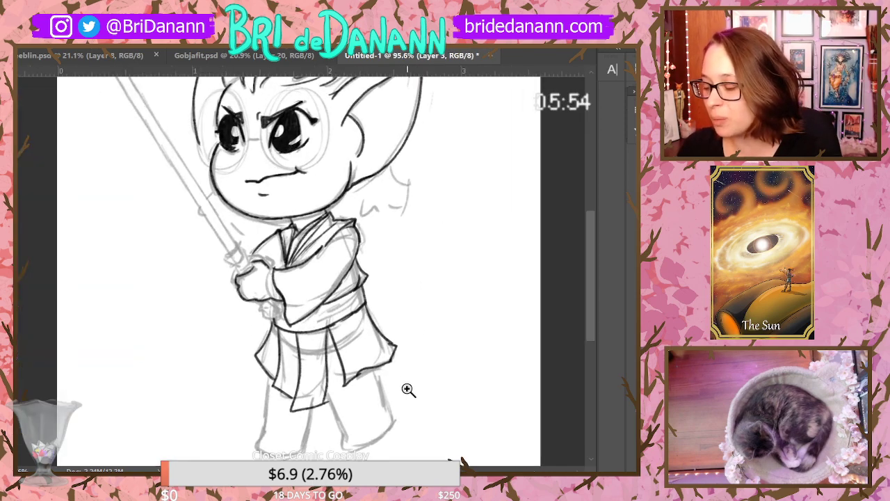
left_click_drag(447, 141, 449, 284)
left_click_drag(591, 292, 589, 335)
left_click_drag(445, 278, 431, 238)
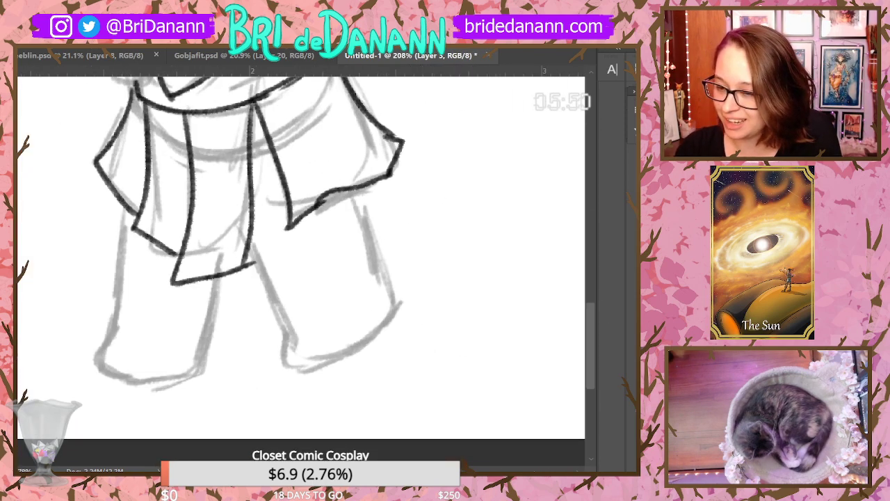
left_click_drag(353, 196, 394, 303)
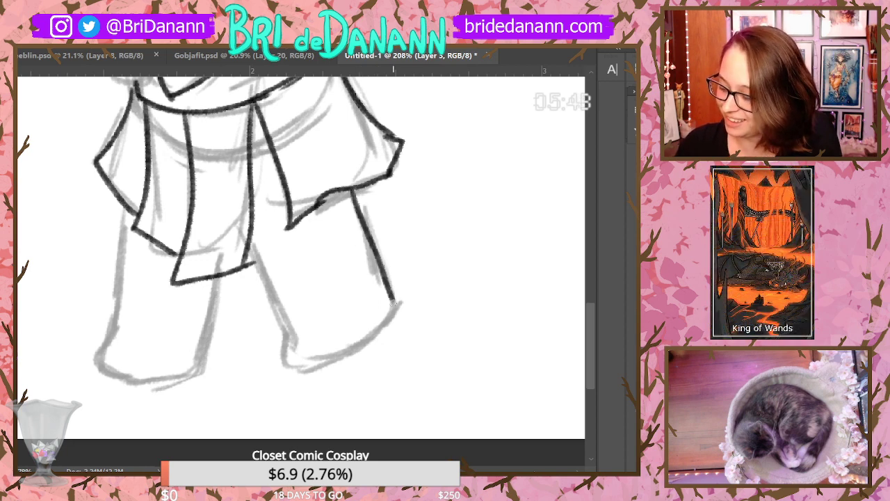
mouse_move(253, 244)
left_mouse_down()
mouse_move(297, 371)
mouse_move(290, 364)
mouse_move(394, 301)
left_mouse_up()
mouse_move(127, 200)
left_mouse_down()
mouse_move(117, 331)
mouse_move(99, 351)
mouse_move(178, 371)
left_mouse_up()
mouse_move(227, 276)
left_mouse_down()
mouse_move(194, 368)
mouse_move(171, 371)
mouse_move(201, 356)
left_mouse_up()
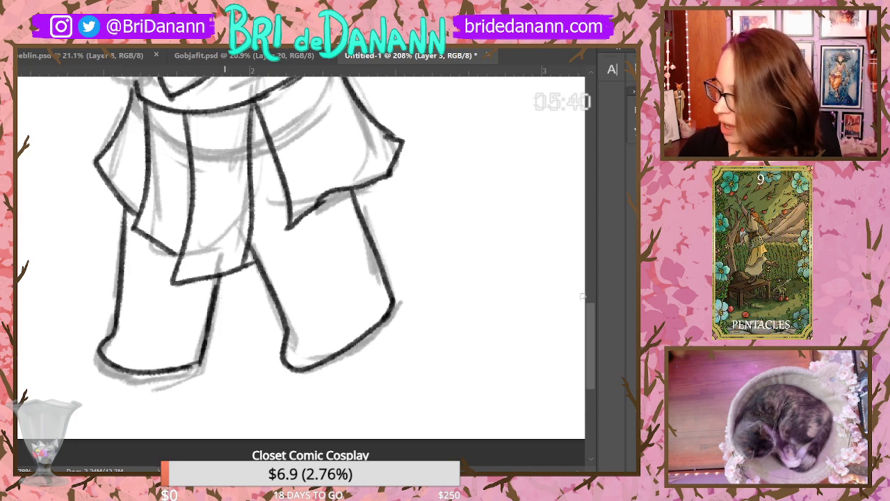
scroll(592, 300, "up", 3)
scroll(590, 299, "down", 1)
left_click_drag(589, 316, 589, 328)
left_click_drag(258, 298, 346, 241)
left_click_drag(287, 256, 356, 242)
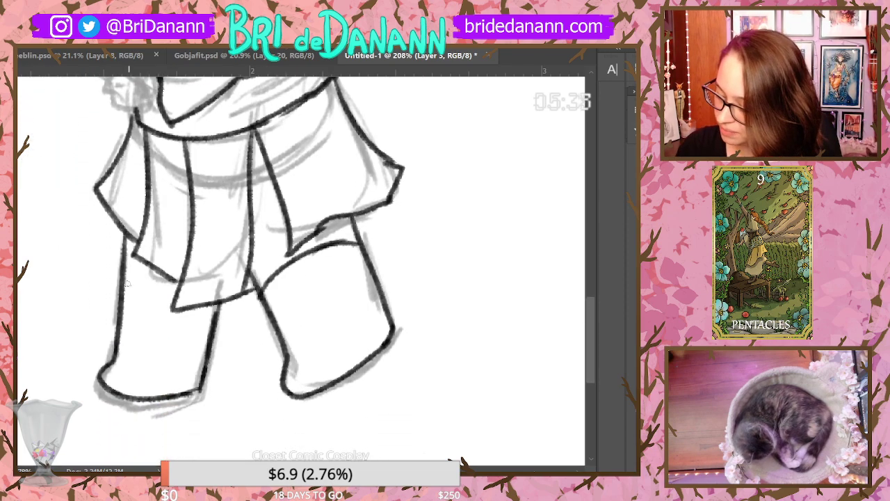
left_click_drag(117, 282, 175, 279)
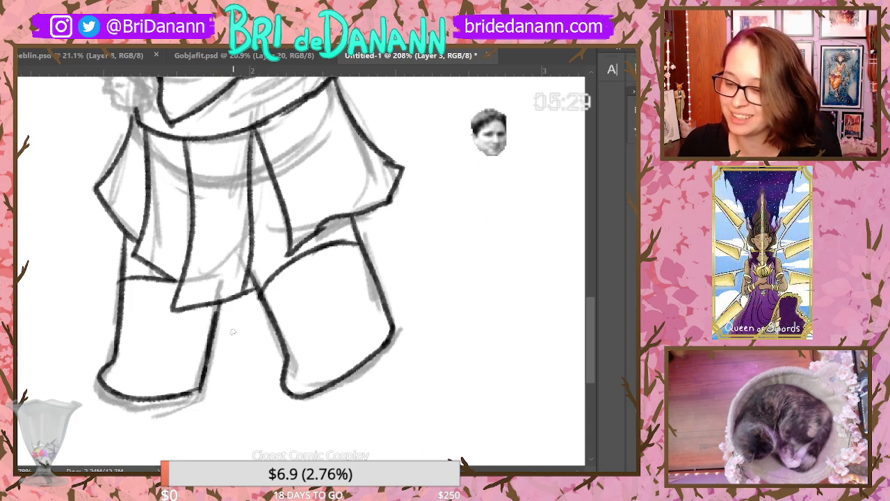
mouse_move(593, 318)
left_mouse_down()
mouse_move(597, 282)
mouse_move(597, 308)
left_mouse_up()
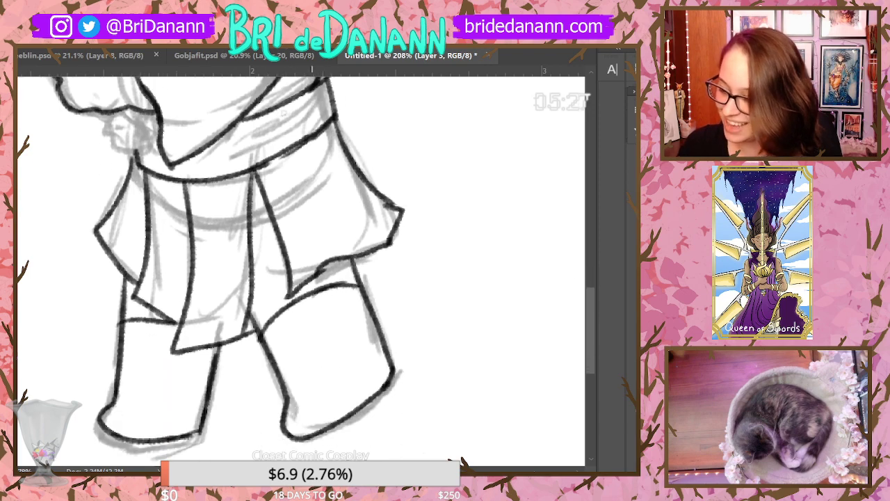
left_click(32, 8)
left_click(59, 44)
left_click(33, 8)
left_click(59, 44)
left_click(33, 8)
left_click(59, 45)
Ink the inner hem edges between the skirt panels above both legs
mouse_move(251, 307)
left_mouse_down()
mouse_move(286, 296)
mouse_move(351, 245)
left_mouse_up()
mouse_move(121, 299)
left_mouse_down()
mouse_move(148, 310)
mouse_move(188, 324)
left_mouse_up()
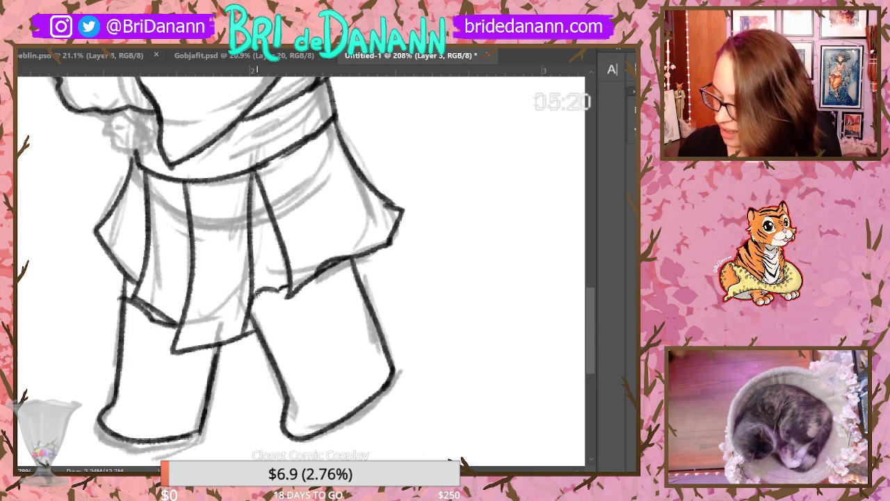
Ink the sword's guard and grip rings above the hand, and the pommel below it
left_click_drag(596, 309, 590, 259)
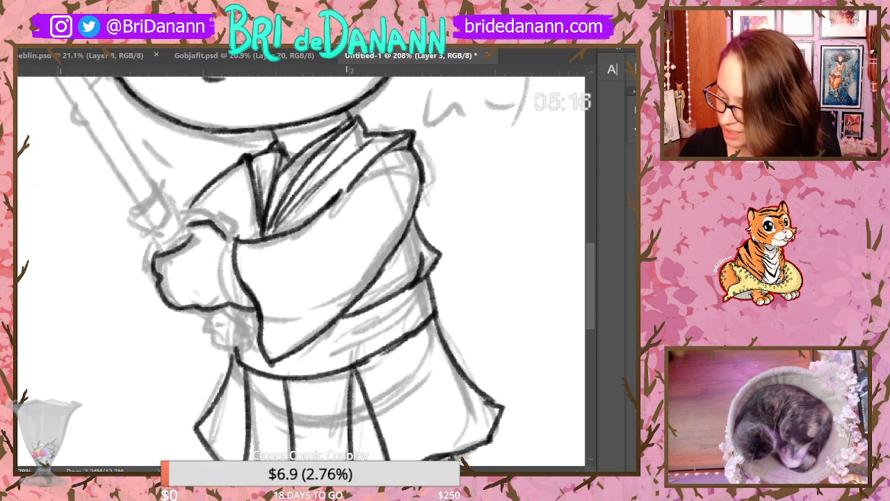
mouse_move(129, 216)
left_mouse_down()
mouse_move(164, 186)
mouse_move(175, 209)
mouse_move(155, 234)
mouse_move(177, 208)
left_mouse_up()
mouse_move(148, 234)
left_mouse_down()
mouse_move(176, 212)
mouse_move(188, 231)
left_mouse_up()
left_click_drag(169, 246, 188, 234)
left_click_drag(201, 310, 225, 350)
mouse_move(231, 306)
left_mouse_down()
mouse_move(247, 338)
mouse_move(221, 349)
left_mouse_up()
mouse_move(223, 327)
left_mouse_down()
mouse_move(207, 311)
mouse_move(232, 315)
left_mouse_up()
Ink the visible edges of the second hand above and beside the hand gripping the sword
left_click_drag(591, 289, 589, 253)
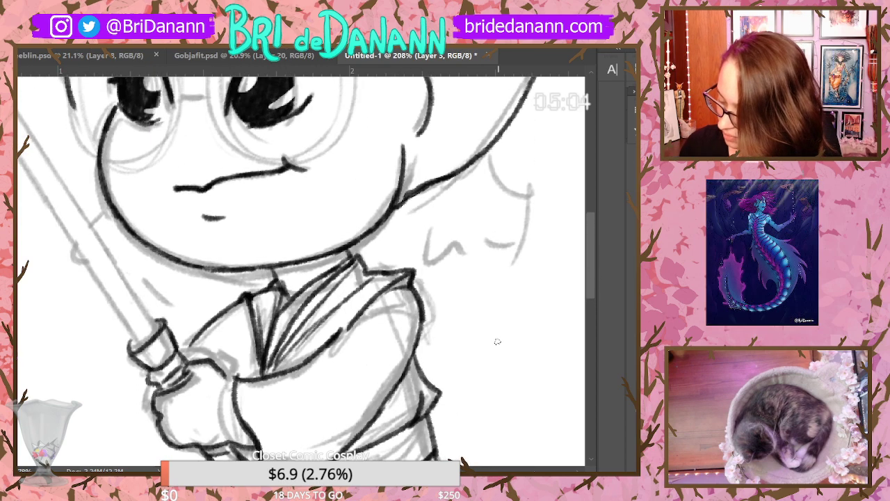
left_click_drag(183, 353, 222, 362)
mouse_move(150, 384)
left_mouse_down()
mouse_move(144, 397)
mouse_move(158, 421)
left_mouse_up()
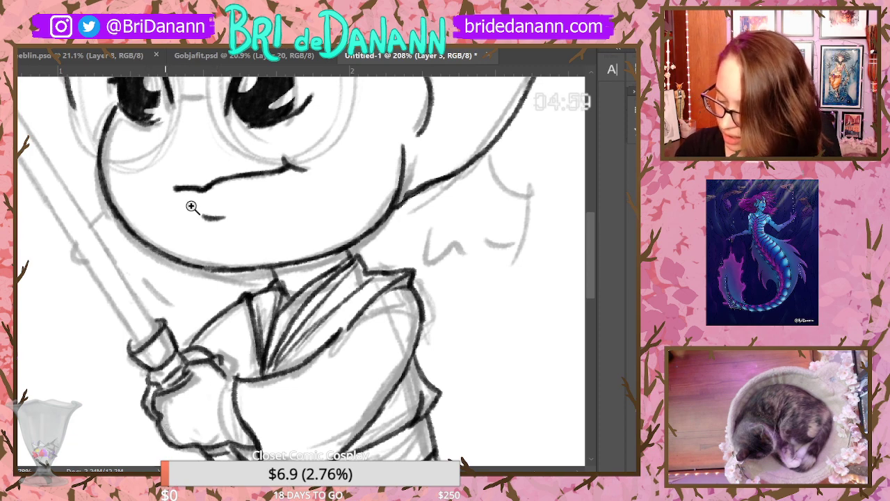
Ink a thick solid black belt around the waistband, continuing on the other side of the sleeve's cuff up to the pommel
key("ctrl+0")
left_click_drag(331, 306, 410, 327)
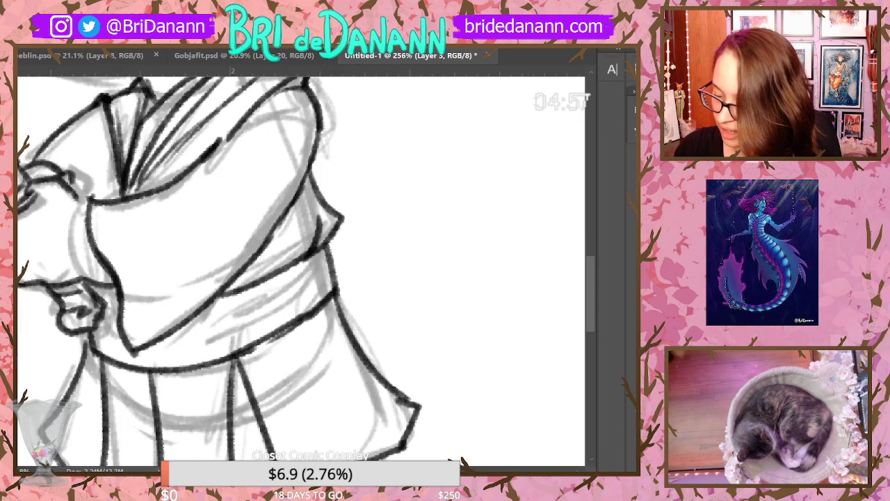
left_click_drag(185, 329, 240, 315)
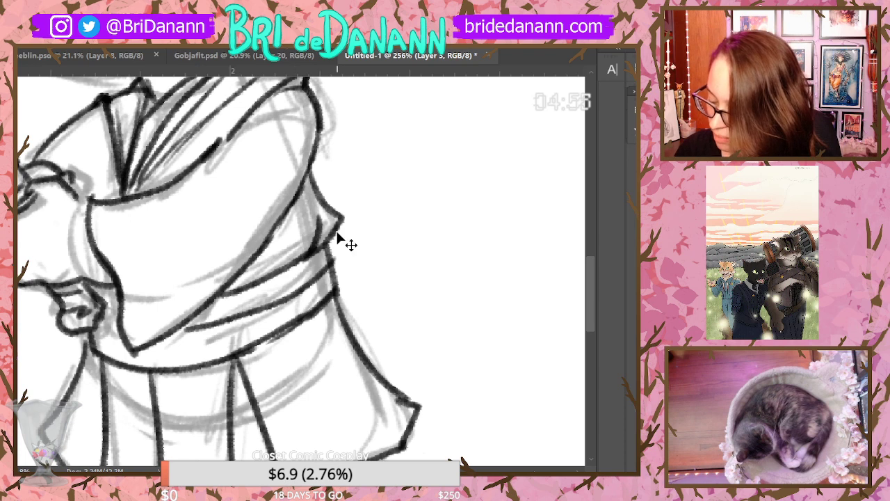
mouse_move(186, 329)
left_mouse_down()
mouse_move(291, 294)
mouse_move(331, 261)
left_mouse_up()
mouse_move(240, 315)
left_mouse_down()
mouse_move(335, 254)
mouse_move(335, 285)
mouse_move(291, 293)
left_mouse_up()
left_click_drag(185, 326, 275, 299)
mouse_move(170, 333)
left_mouse_down()
mouse_move(237, 321)
mouse_move(327, 273)
left_mouse_up()
left_click_drag(163, 338, 200, 335)
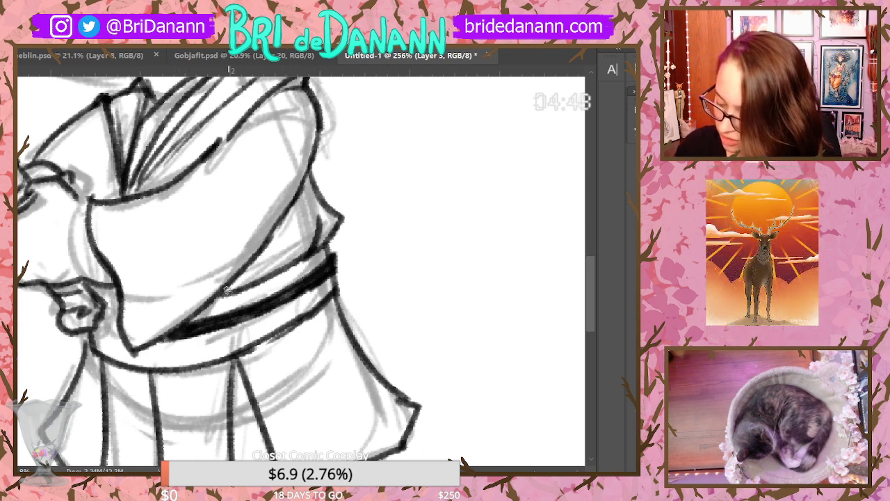
mouse_move(98, 330)
left_mouse_down()
mouse_move(120, 336)
mouse_move(116, 324)
mouse_move(123, 336)
left_mouse_up()
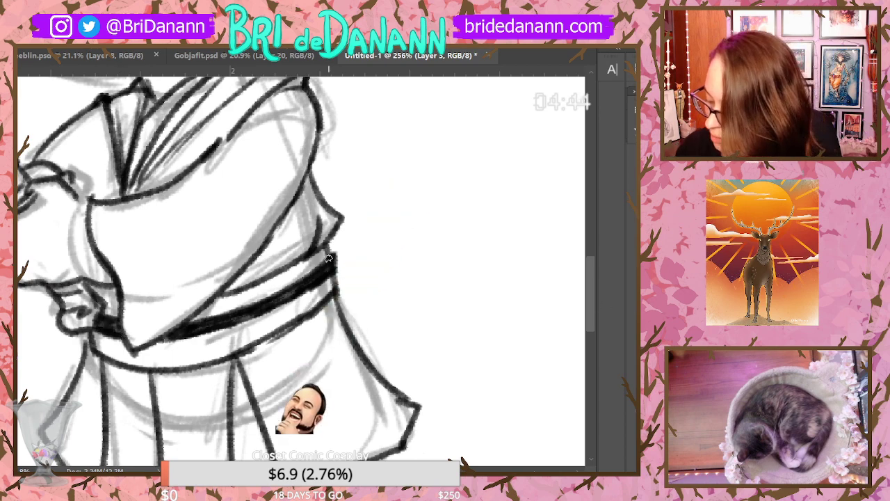
Try to ink a straight stroke down the sword blade with the canvas rotated so the blade stands upright
left_click_drag(590, 310, 591, 268)
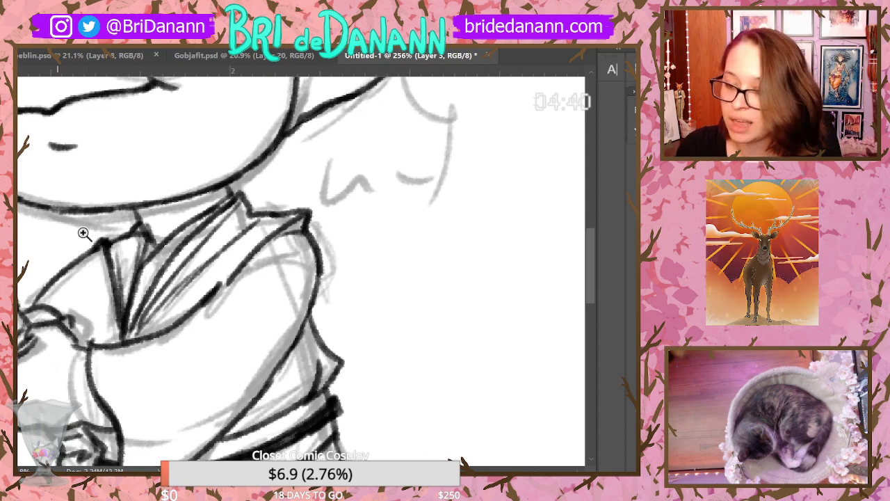
scroll(264, 341, "down", 5)
scroll(264, 340, "down", 2)
scroll(281, 145, "up", 4)
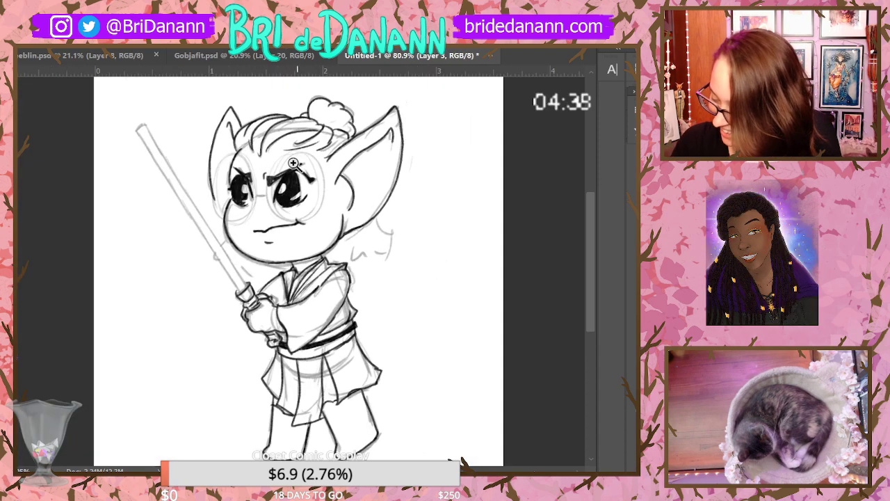
scroll(417, 300, "down", 2)
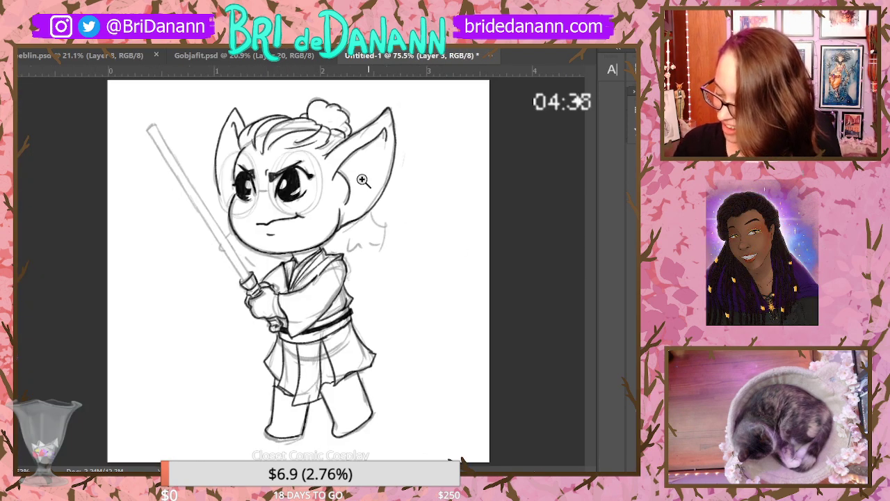
scroll(345, 139, "up", 2)
scroll(344, 139, "up", 3)
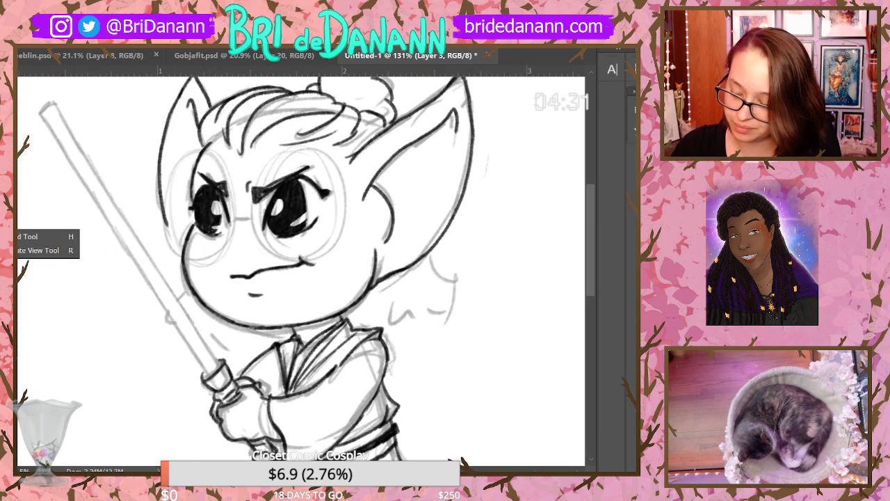
left_click_drag(262, 219, 332, 230)
left_click(35, 3)
left_click(49, 17)
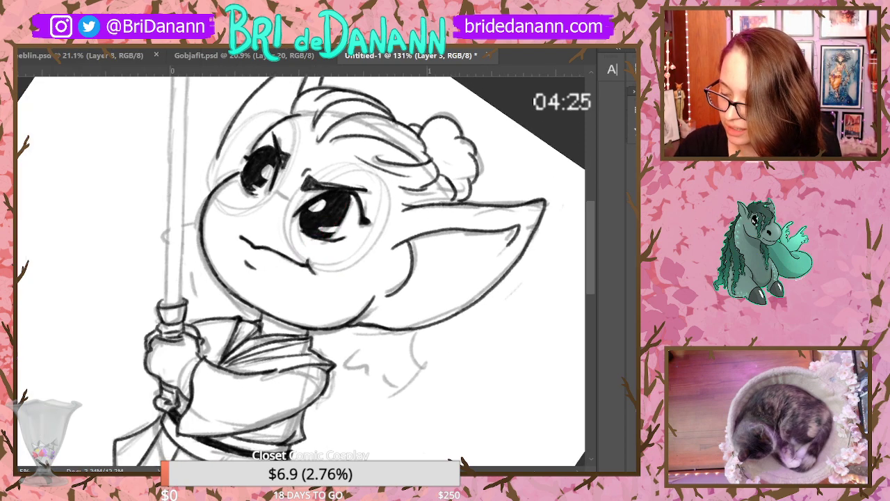
left_click_drag(173, 98, 175, 302)
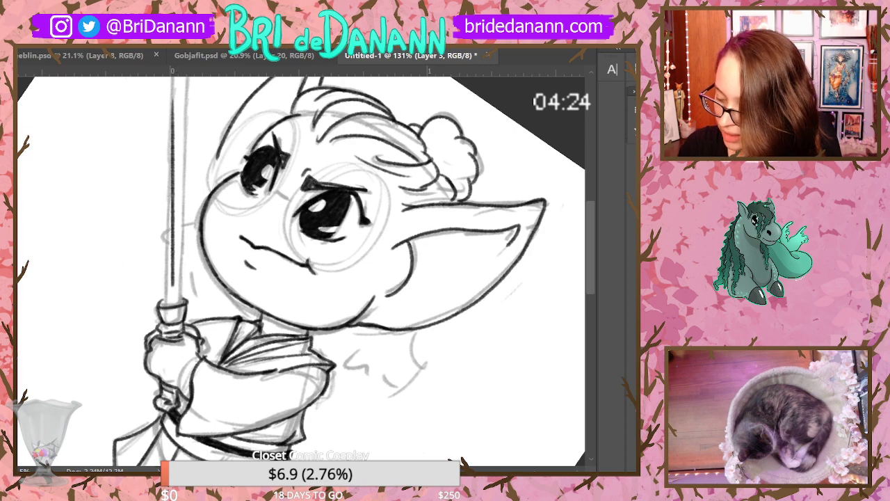
left_click_drag(395, 279, 396, 272)
left_click(35, 13)
left_click(50, 27)
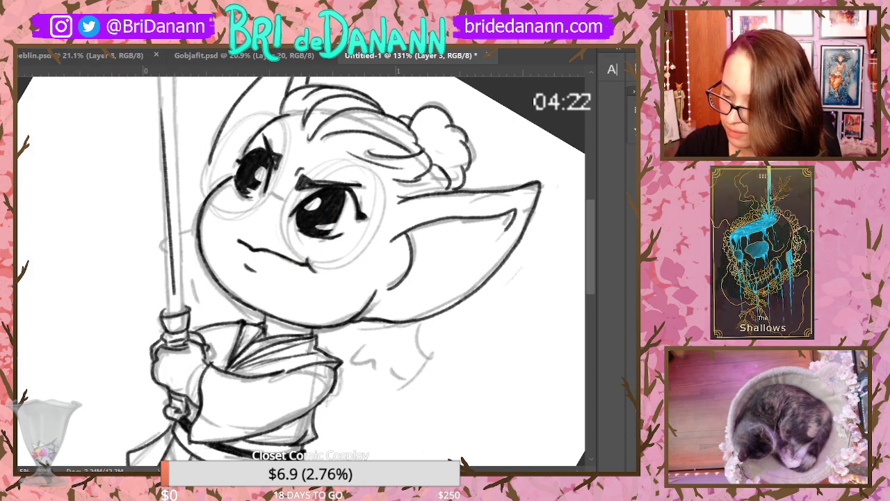
Try to ink the sword blade's long edges with straight strokes between the guard and the tip
mouse_move(160, 101)
left_mouse_down()
mouse_move(184, 300)
mouse_move(161, 303)
left_mouse_up()
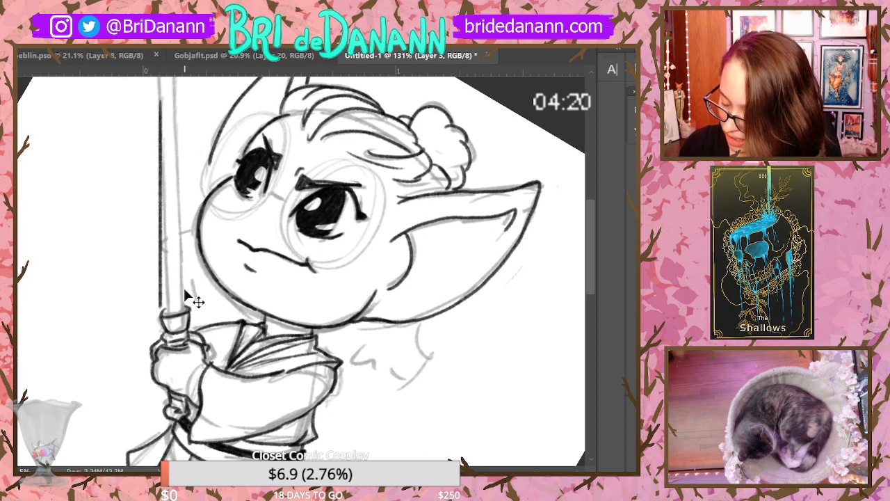
left_click_drag(411, 259, 411, 258)
left_click(35, 8)
left_click(64, 42)
left_click_drag(160, 95, 161, 306)
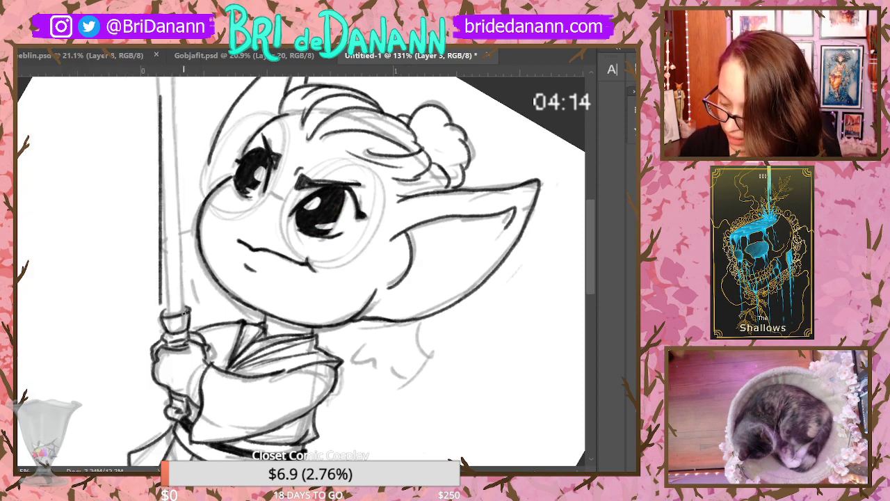
left_click(35, 8)
left_click(35, 8)
left_click(35, 8)
left_click(64, 42)
left_click_drag(184, 310, 162, 77)
left_click(35, 9)
left_click(63, 39)
left_click_drag(354, 240, 350, 225)
left_click_drag(191, 382, 178, 169)
left_click(34, 10)
left_click(59, 34)
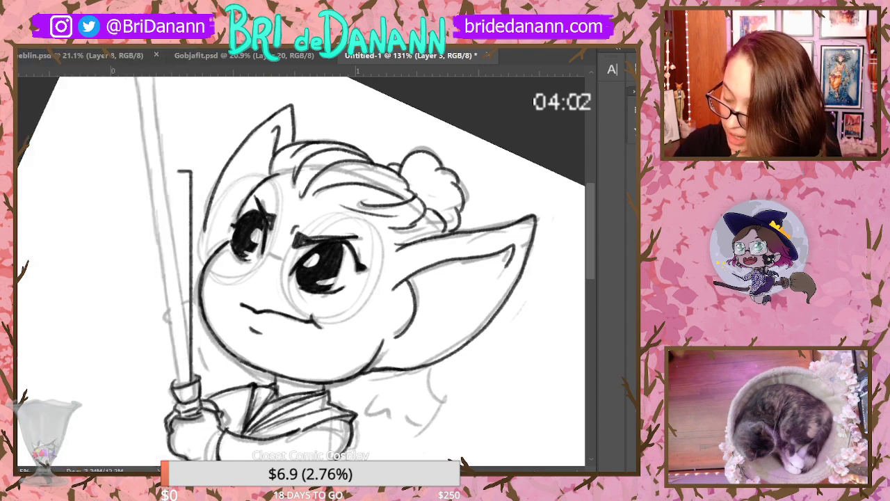
Ink both long straight edges of the sword blade from the guard up and close them with a rounded tip
key("r")
left_click_drag(354, 288, 358, 279)
left_click_drag(181, 376, 181, 89)
mouse_move(162, 336)
left_mouse_down()
mouse_move(170, 247)
mouse_move(165, 136)
left_mouse_up()
left_click(38, 40)
left_click(56, 17)
left_click(38, 6)
left_click(56, 17)
left_click_drag(258, 221, 243, 236)
left_click_drag(183, 367, 176, 138)
scroll(177, 139, "up", 2)
left_click_drag(160, 401, 159, 83)
scroll(595, 201, "up", 1)
scroll(595, 201, "up", 2)
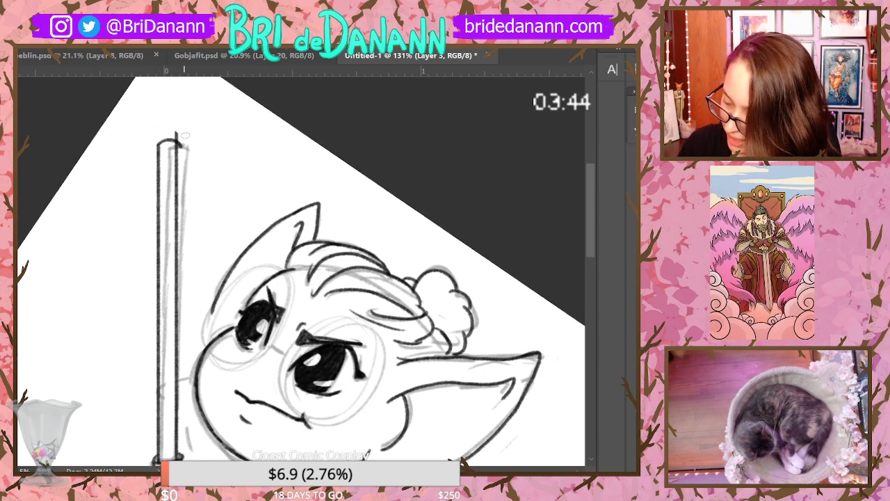
Ink the jagged hair ends below the large ear and beneath the chin on the side toward the sword
left_click_drag(279, 259, 221, 272)
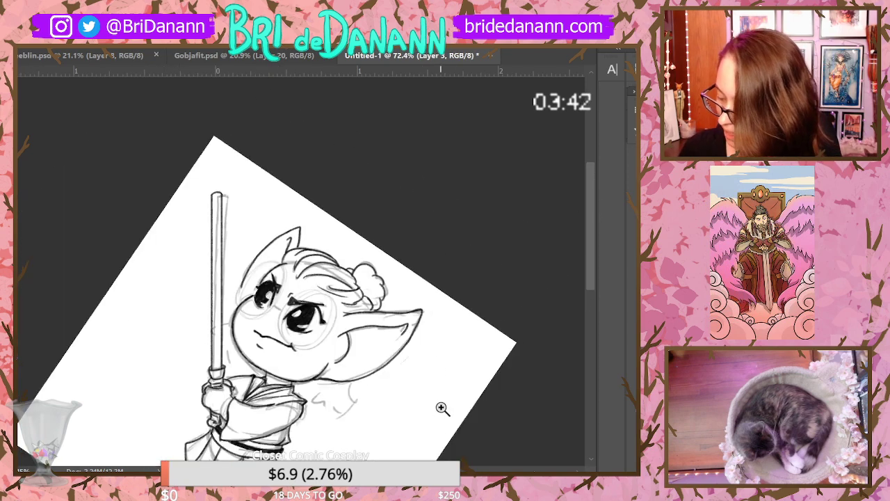
left_click_drag(442, 412, 419, 424)
left_click_drag(592, 273, 589, 303)
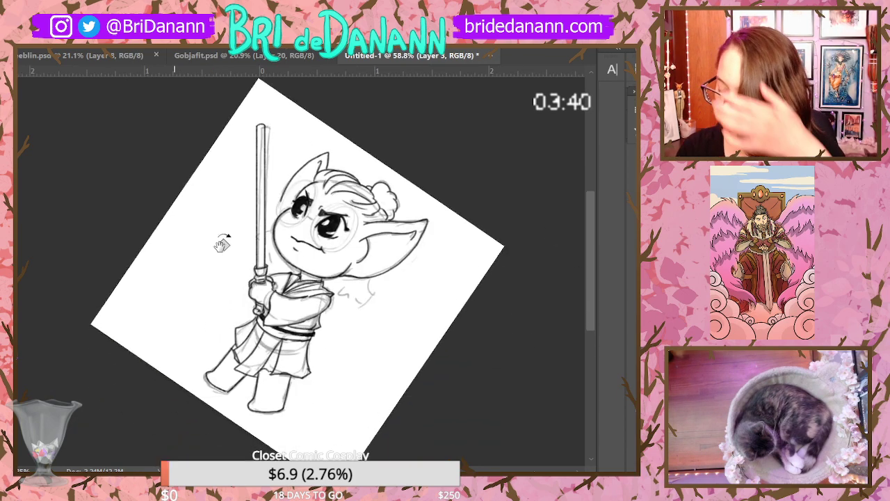
left_click_drag(471, 341, 485, 324)
left_click_drag(377, 252, 402, 170)
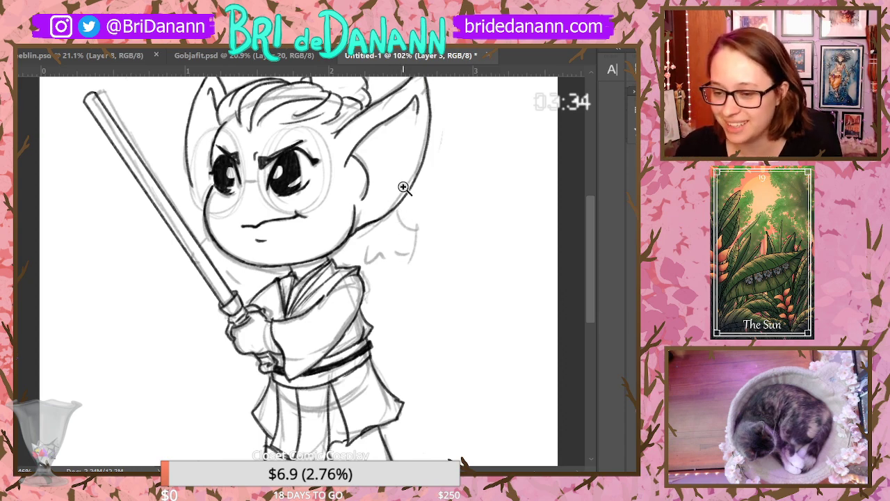
scroll(395, 159, "up", 3)
scroll(419, 232, "down", 3)
scroll(442, 202, "up", 3)
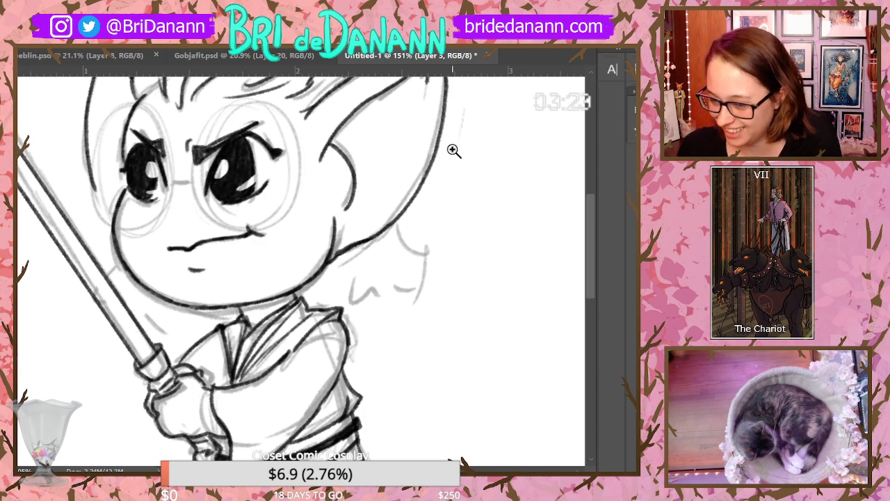
scroll(415, 241, "up", 1)
mouse_move(393, 224)
left_mouse_down()
mouse_move(439, 241)
mouse_move(429, 258)
mouse_move(407, 254)
mouse_move(404, 302)
left_mouse_up()
mouse_move(290, 315)
left_mouse_down()
mouse_move(340, 300)
mouse_move(356, 283)
mouse_move(390, 300)
left_mouse_up()
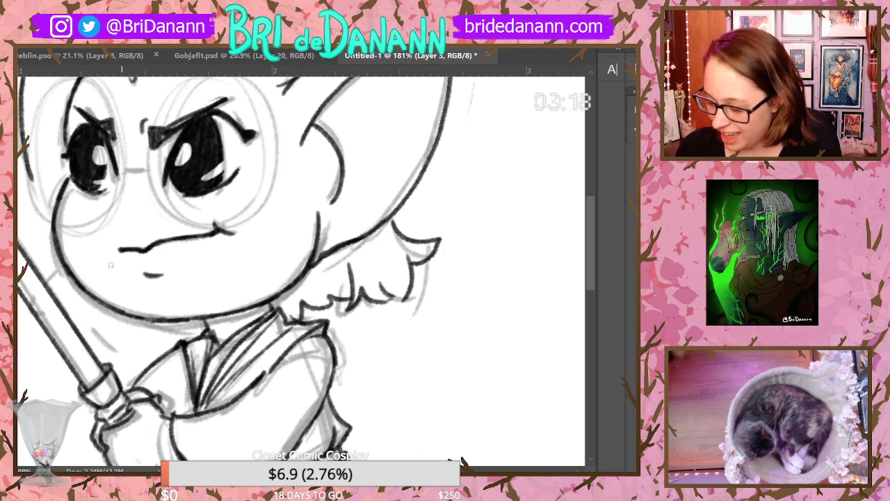
mouse_move(66, 318)
left_mouse_down()
mouse_move(112, 339)
mouse_move(115, 353)
mouse_move(178, 344)
left_mouse_up()
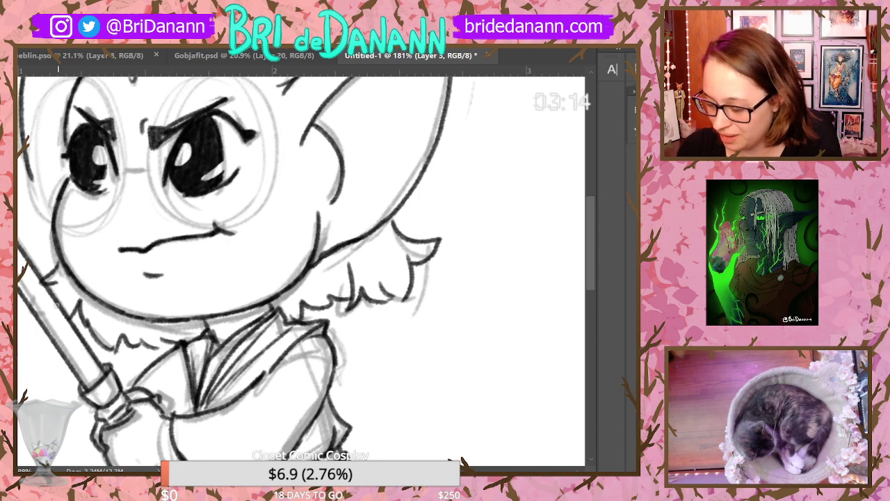
Ink the glasses' bridge and the round rim around the larger eye on a new layer
scroll(590, 224, "up", 4)
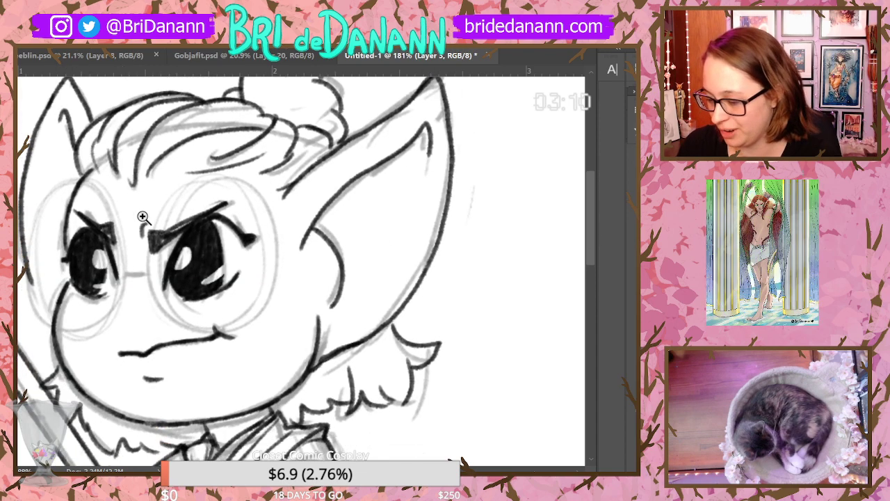
left_click(121, 120)
left_click_drag(101, 173, 120, 117)
left_click_drag(382, 230, 313, 271)
left_click_drag(516, 312, 495, 365)
mouse_move(498, 362)
left_mouse_down()
mouse_move(517, 310)
mouse_move(509, 316)
left_mouse_up()
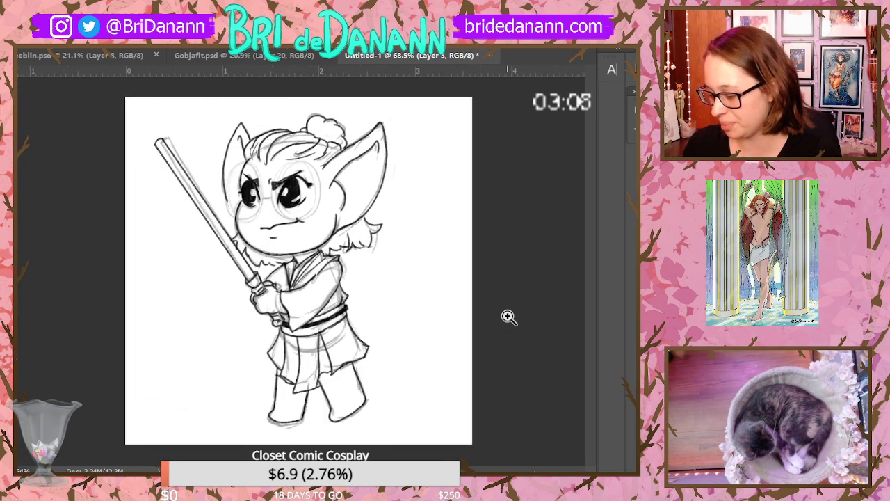
left_click_drag(243, 143, 302, 143)
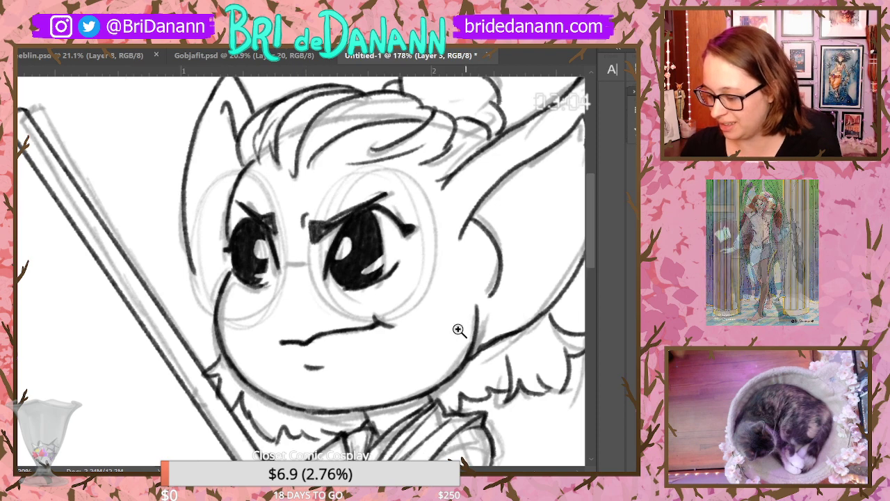
left_click_drag(466, 327, 482, 324)
left_click_drag(227, 249, 260, 247)
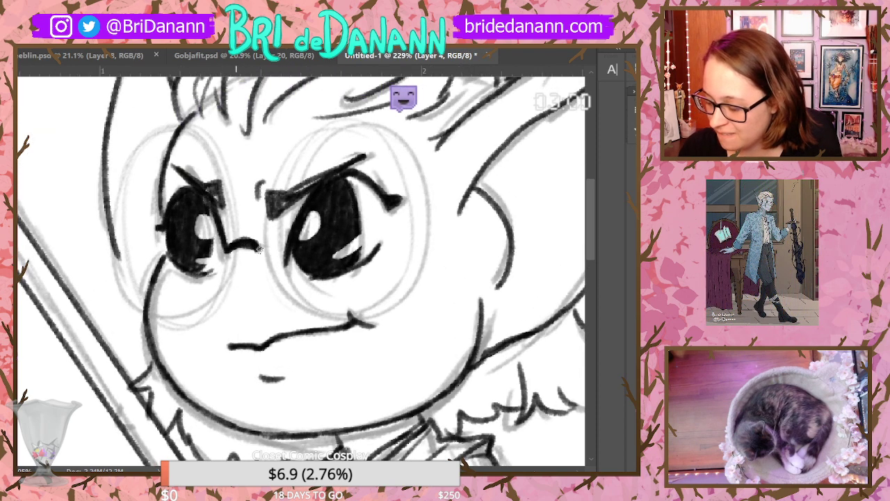
mouse_move(322, 129)
left_mouse_down()
mouse_move(282, 161)
mouse_move(265, 270)
left_mouse_up()
mouse_move(301, 139)
left_mouse_down()
mouse_move(400, 132)
mouse_move(425, 244)
left_mouse_up()
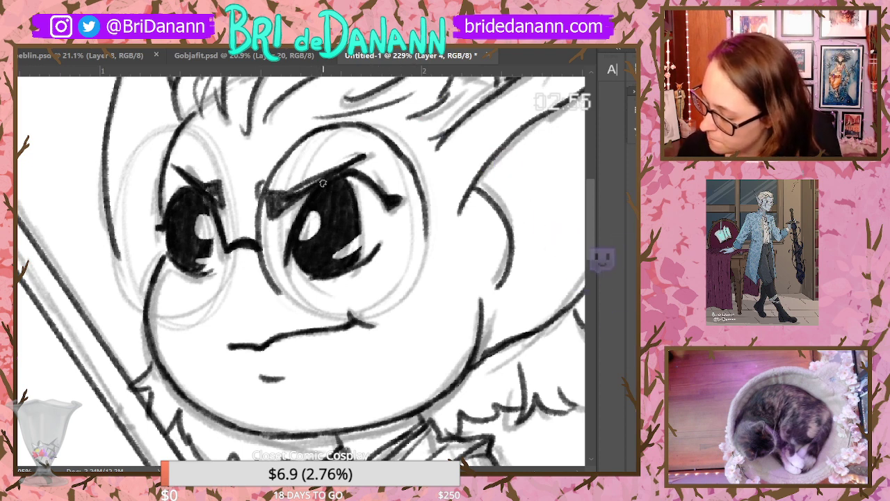
mouse_move(424, 210)
left_mouse_down()
mouse_move(424, 243)
mouse_move(369, 300)
left_mouse_up()
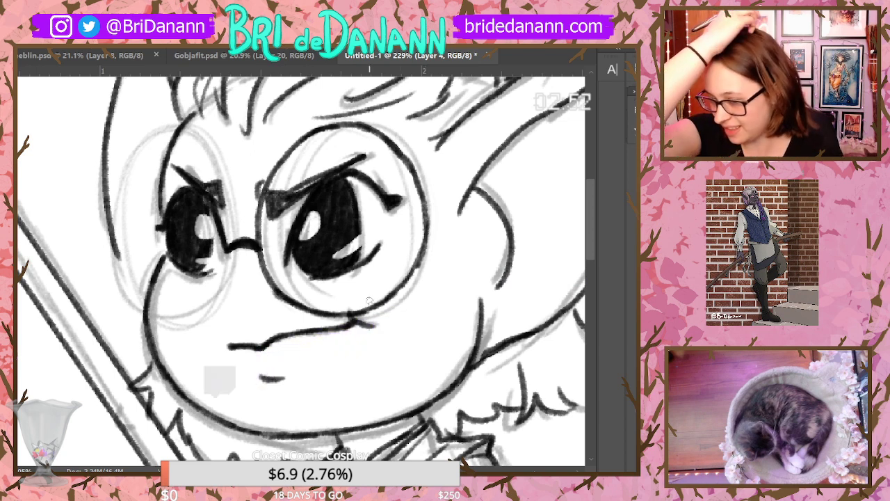
Ink the narrower glasses rim around the smaller eye on the side toward the sword
mouse_move(155, 134)
left_mouse_down()
mouse_move(118, 240)
mouse_move(135, 289)
left_mouse_up()
mouse_move(153, 135)
left_mouse_down()
mouse_move(119, 180)
mouse_move(120, 271)
left_mouse_up()
mouse_move(157, 138)
left_mouse_down()
mouse_move(130, 162)
mouse_move(123, 218)
mouse_move(141, 296)
mouse_move(162, 318)
mouse_move(187, 129)
mouse_move(227, 263)
left_mouse_up()
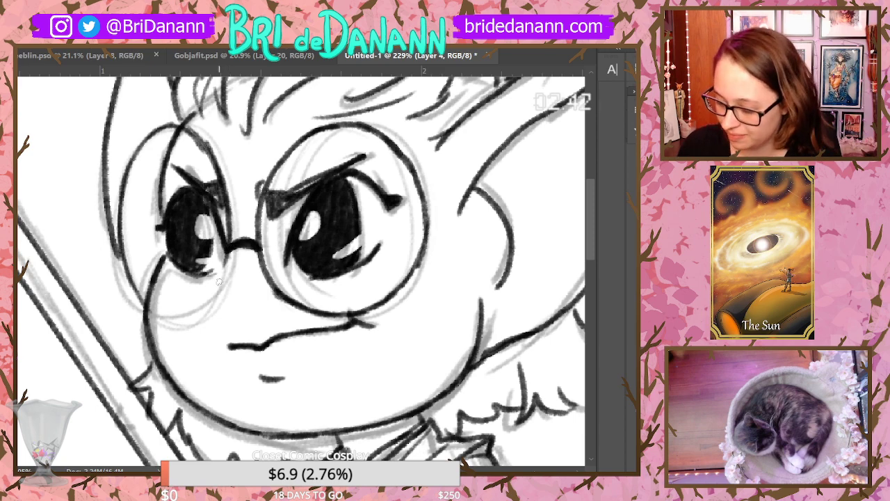
left_click_drag(160, 275, 146, 306)
mouse_move(205, 307)
left_mouse_down()
mouse_move(227, 255)
mouse_move(210, 308)
left_mouse_up()
left_click_drag(290, 264, 325, 236)
left_click_drag(139, 228, 154, 261)
Toggle the grey sketch on and off to compare it with the inked line art, leaving the sketch hidden
left_click_drag(310, 206, 304, 308)
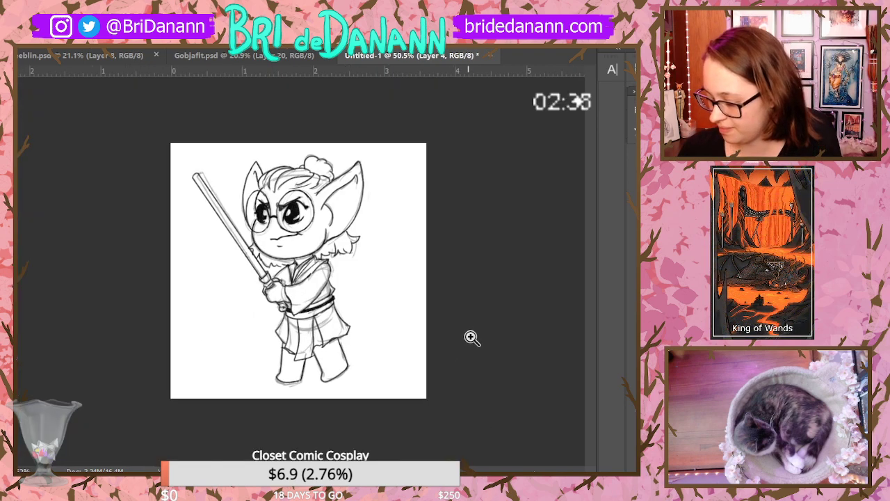
left_click_drag(466, 346, 472, 342)
key("ctrl+comma")
key("ctrl+comma")
key("ctrl+comma")
mouse_move(479, 302)
left_mouse_down()
mouse_move(466, 357)
mouse_move(501, 302)
left_mouse_up()
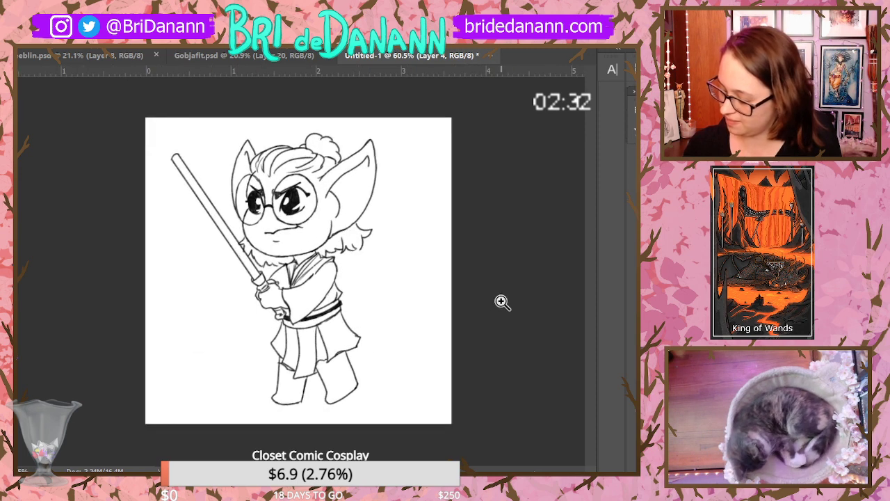
key("ctrl+comma")
key("ctrl+comma")
key("ctrl+comma")
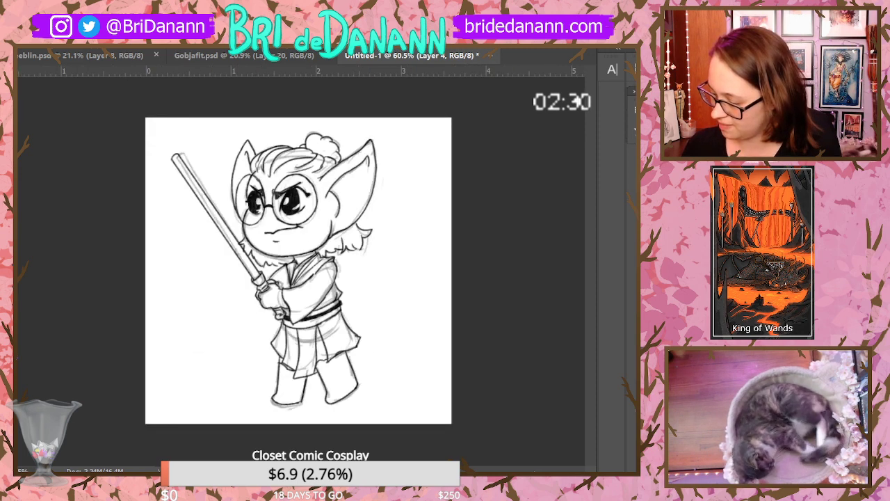
key("ctrl+comma")
mouse_move(508, 376)
left_mouse_down()
mouse_move(481, 377)
mouse_move(517, 323)
left_mouse_up()
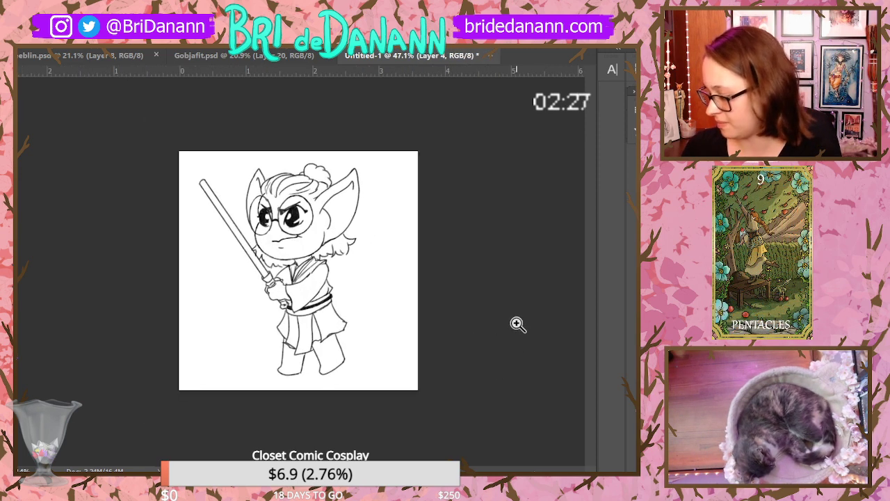
Paint flat green skin over the face, neck and both ears on a new layer beneath the line art
left_click_drag(441, 311, 460, 290)
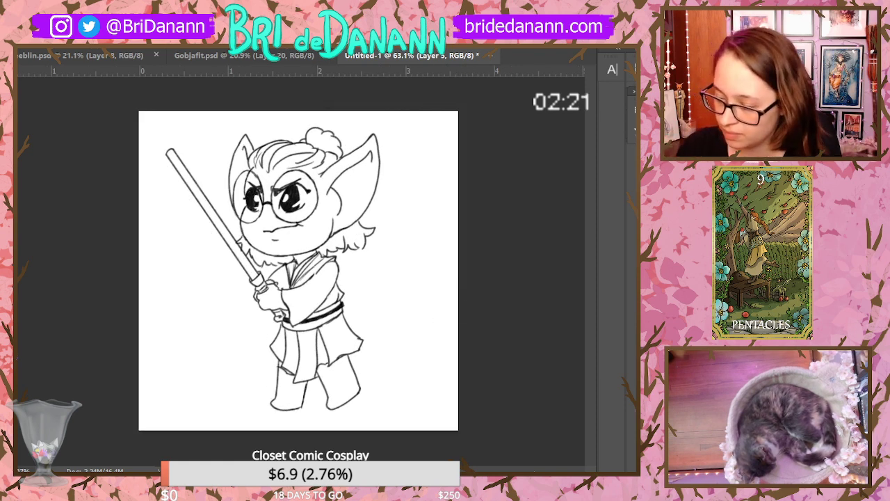
left_click(25, 40)
left_click(69, 140)
left_click(27, 40)
mouse_move(273, 215)
left_mouse_down()
mouse_move(269, 175)
mouse_move(259, 171)
left_mouse_up()
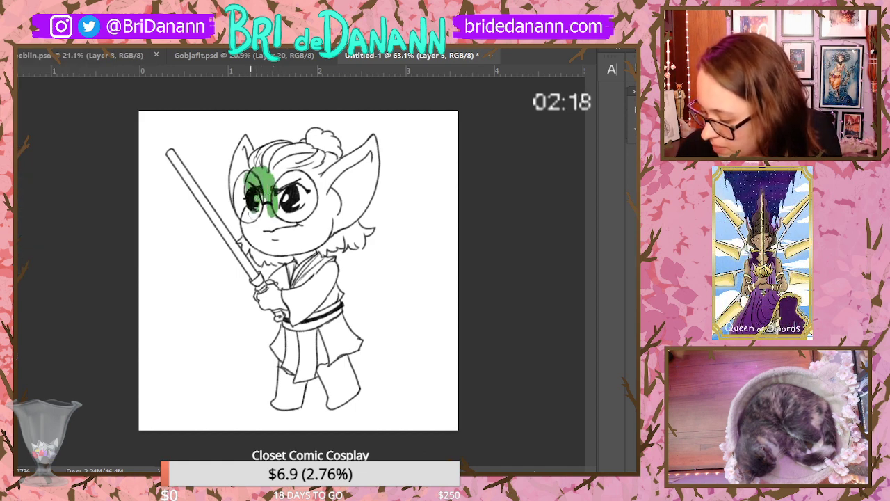
left_click_drag(252, 211, 242, 173)
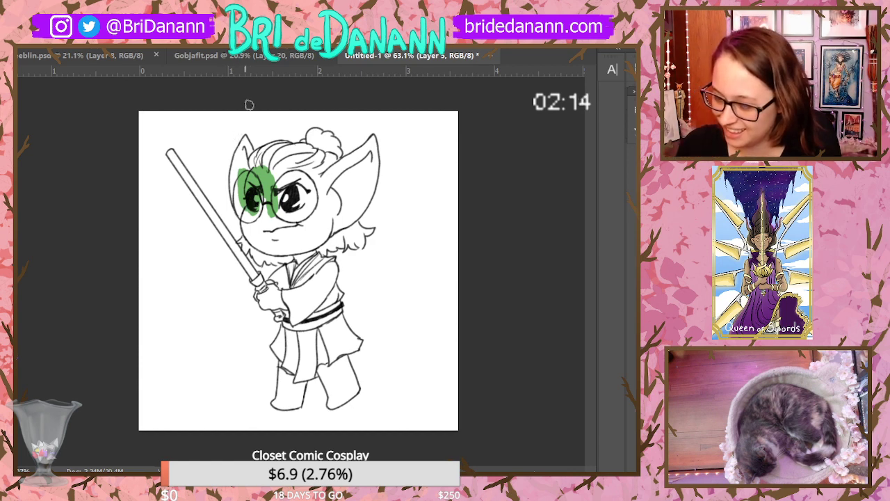
left_click_drag(240, 150, 244, 221)
left_click_drag(244, 149, 245, 139)
mouse_move(261, 208)
left_mouse_down()
mouse_move(256, 240)
mouse_move(267, 237)
mouse_move(281, 175)
mouse_move(287, 221)
mouse_move(303, 177)
mouse_move(325, 179)
mouse_move(283, 251)
mouse_move(312, 245)
mouse_move(353, 159)
mouse_move(374, 174)
left_mouse_up()
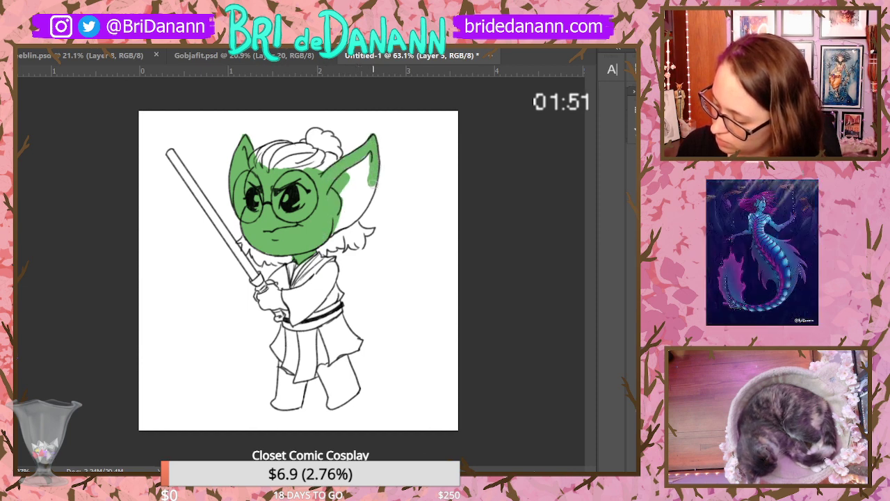
left_click_drag(351, 220, 333, 231)
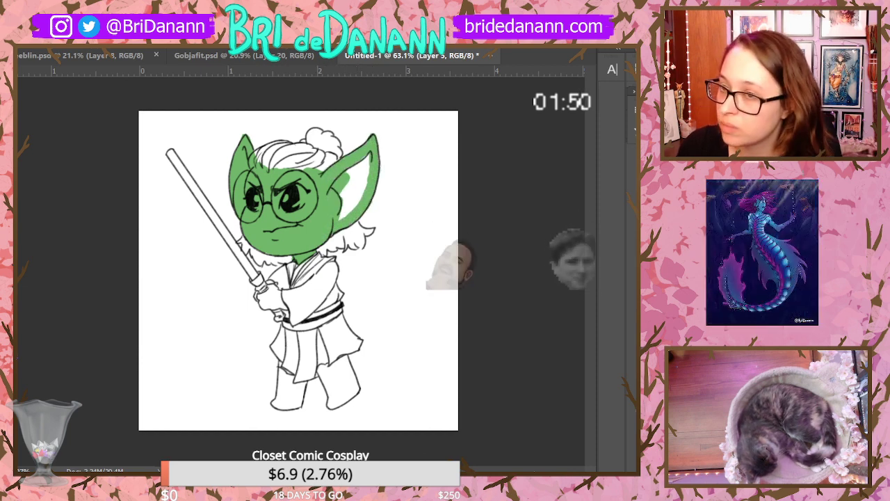
left_click_drag(346, 189, 358, 199)
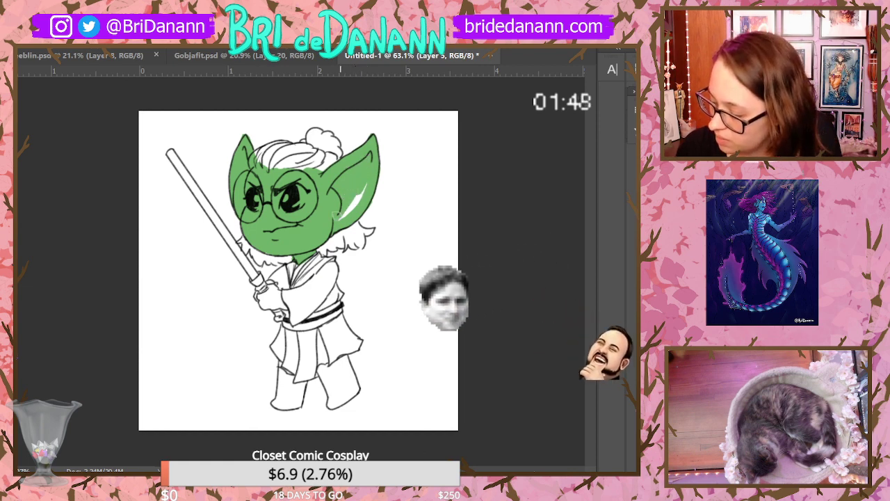
Paint flat green over the hands on the sword and the inner skirt areas above both legs
mouse_move(257, 292)
left_mouse_down()
mouse_move(264, 302)
mouse_move(272, 285)
mouse_move(280, 298)
left_mouse_up()
left_click_drag(320, 355, 322, 328)
left_click_drag(278, 358, 288, 371)
left_click_drag(328, 263, 279, 326)
left_click_drag(425, 322, 440, 312)
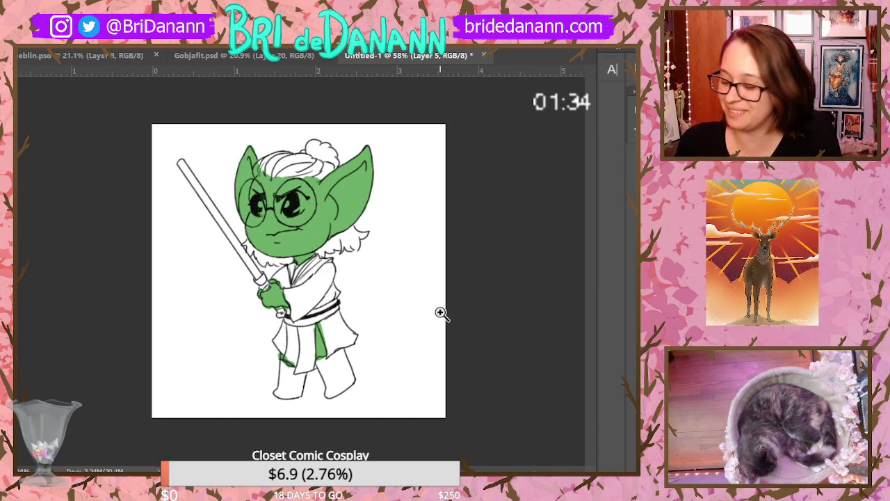
Paint the whites of both eyes on a new layer beneath the line art
left_click_drag(396, 320, 461, 462)
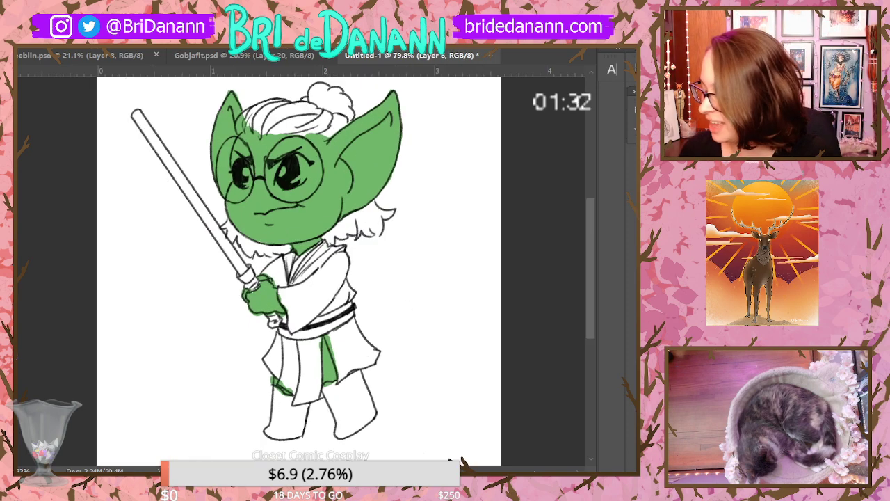
left_click_drag(284, 176, 294, 170)
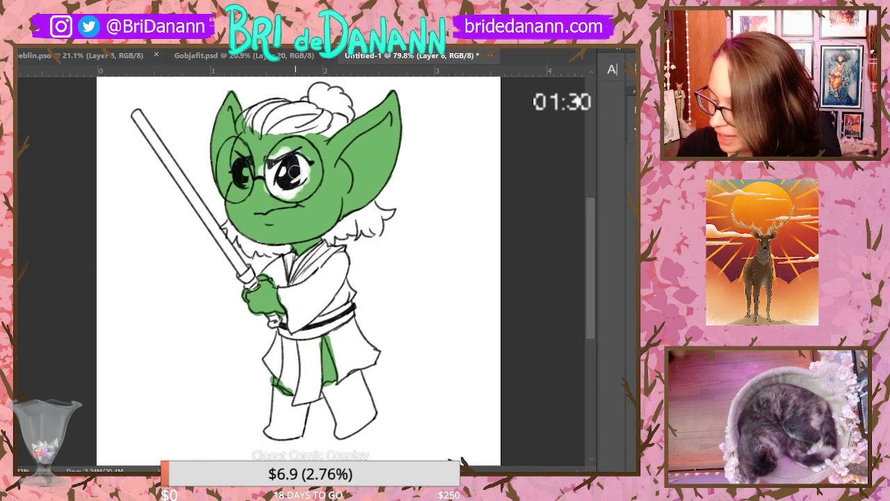
key("ctrl+z")
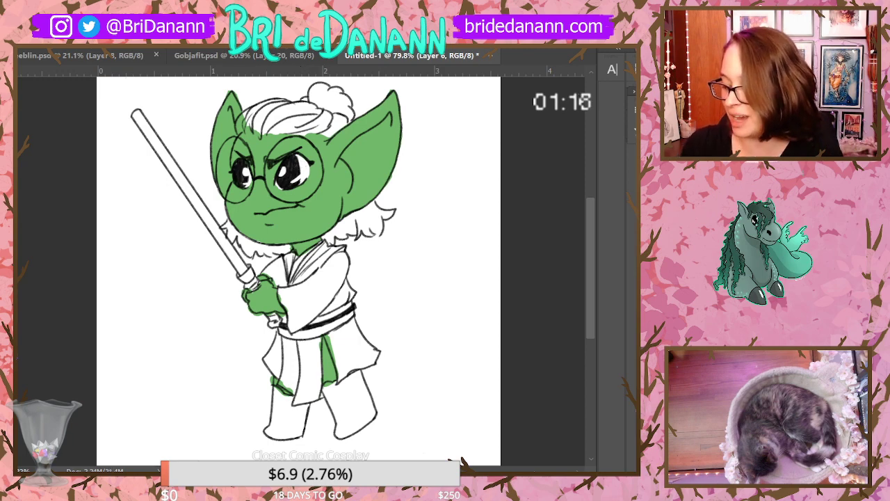
Paint flat pink over the top hair, the bun and the hair tufts on both sides of the neck on a new layer
scroll(299, 271, "down", 5)
scroll(299, 272, "up", 4)
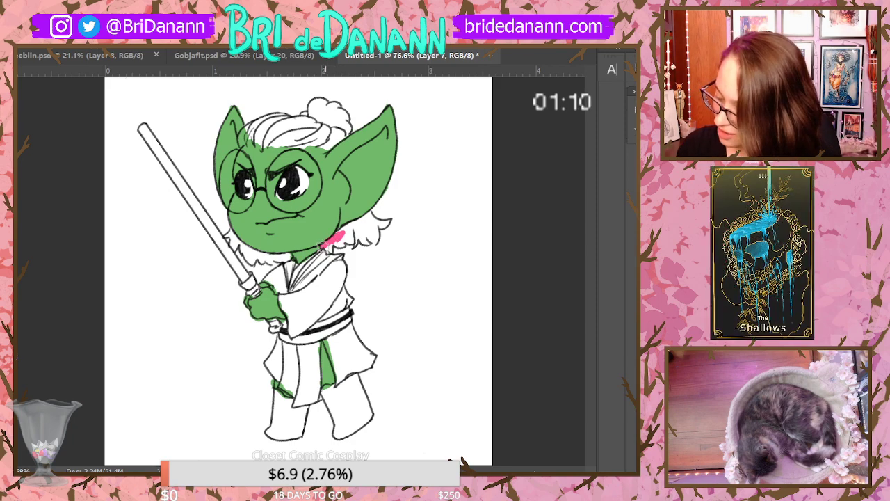
mouse_move(323, 247)
left_mouse_down()
mouse_move(368, 213)
mouse_move(336, 242)
mouse_move(355, 250)
mouse_move(373, 240)
mouse_move(388, 221)
left_mouse_up()
mouse_move(266, 128)
left_mouse_down()
mouse_move(242, 139)
mouse_move(240, 132)
mouse_move(260, 143)
mouse_move(291, 137)
mouse_move(256, 129)
mouse_move(284, 127)
mouse_move(253, 125)
mouse_move(321, 115)
left_mouse_up()
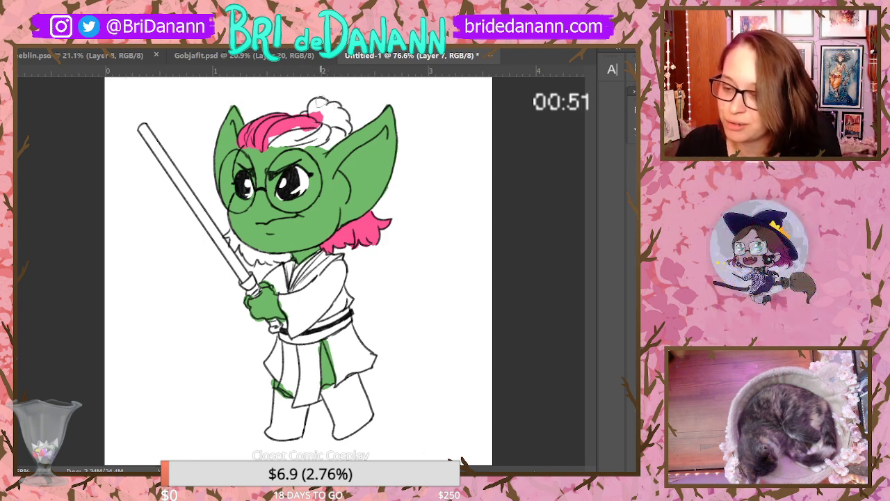
mouse_move(326, 128)
left_mouse_down()
mouse_move(268, 137)
mouse_move(306, 134)
mouse_move(294, 141)
mouse_move(318, 124)
mouse_move(321, 137)
mouse_move(319, 108)
mouse_move(343, 116)
left_mouse_up()
mouse_move(231, 234)
left_mouse_down()
mouse_move(266, 250)
mouse_move(264, 259)
mouse_move(257, 254)
mouse_move(283, 258)
left_mouse_up()
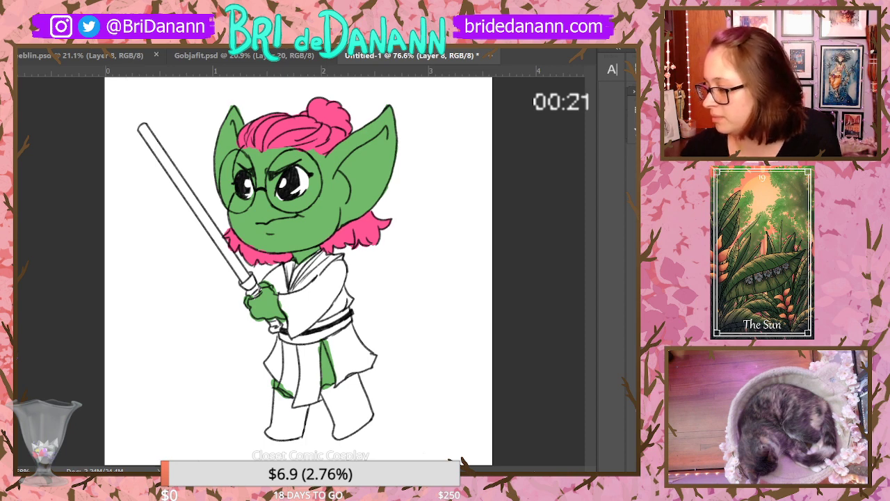
Paint flat beige over the robe's torso, sleeves and skirt panels on a new layer
mouse_move(314, 272)
left_mouse_down()
mouse_move(296, 296)
mouse_move(282, 279)
mouse_move(320, 258)
mouse_move(317, 277)
mouse_move(288, 307)
mouse_move(294, 331)
left_mouse_up()
left_click_drag(329, 293, 269, 283)
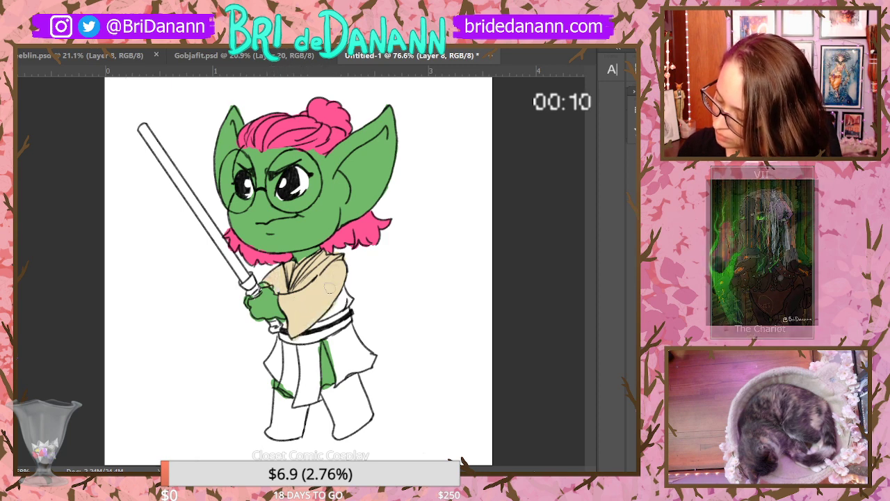
left_click_drag(327, 314, 344, 292)
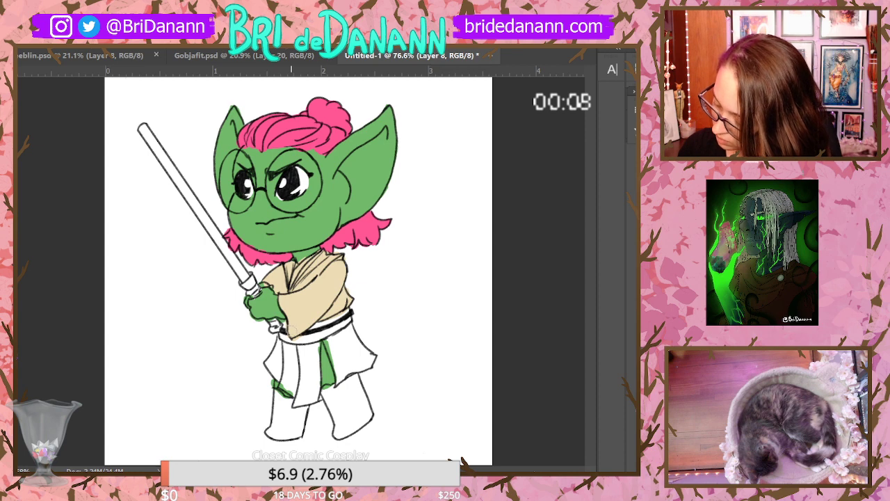
mouse_move(284, 335)
left_mouse_down()
mouse_move(274, 363)
mouse_move(284, 387)
mouse_move(280, 367)
mouse_move(297, 327)
mouse_move(301, 366)
mouse_move(312, 353)
mouse_move(319, 382)
left_mouse_up()
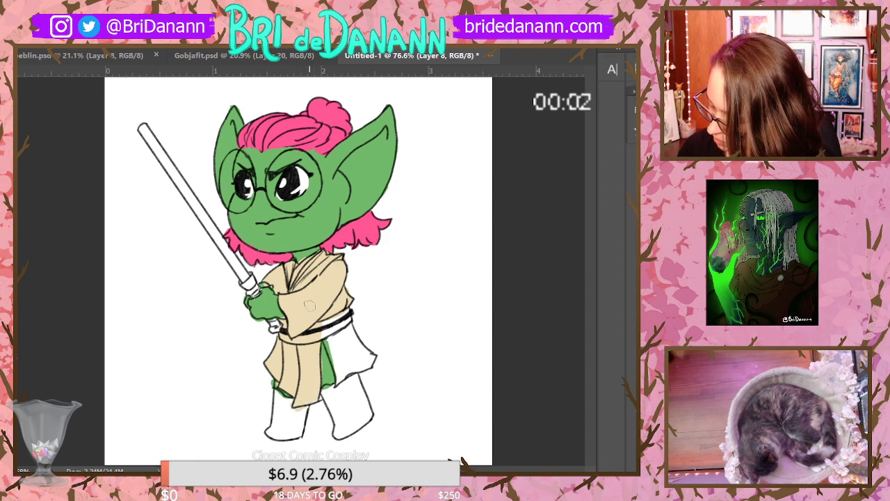
mouse_move(331, 333)
left_mouse_down()
mouse_move(339, 361)
mouse_move(339, 326)
mouse_move(353, 340)
left_mouse_up()
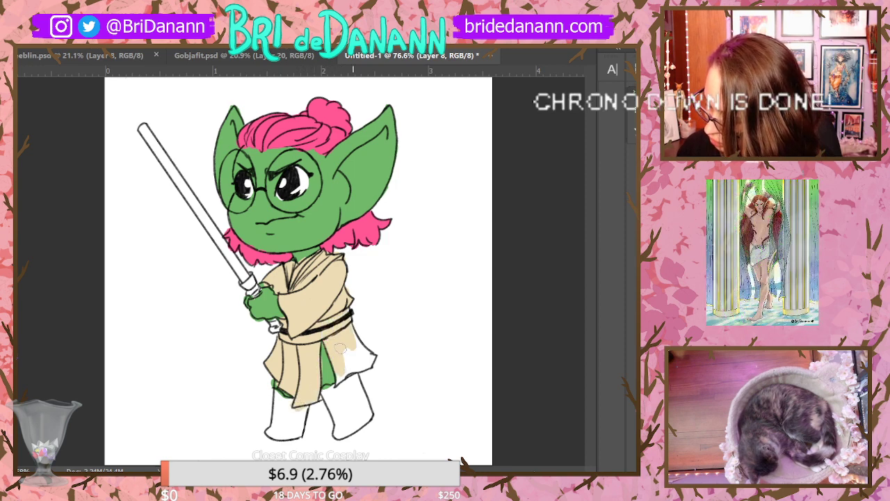
mouse_move(339, 375)
left_mouse_down()
mouse_move(356, 351)
mouse_move(368, 365)
mouse_move(374, 355)
left_mouse_up()
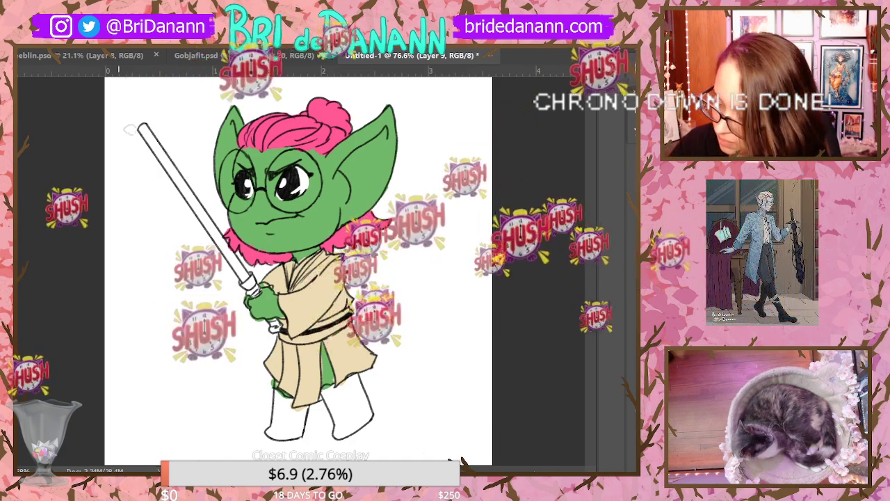
Paint the sword blade flat blue on a new layer, leaving the hilt white
left_click_drag(143, 128, 242, 273)
left_click_drag(330, 212, 491, 316)
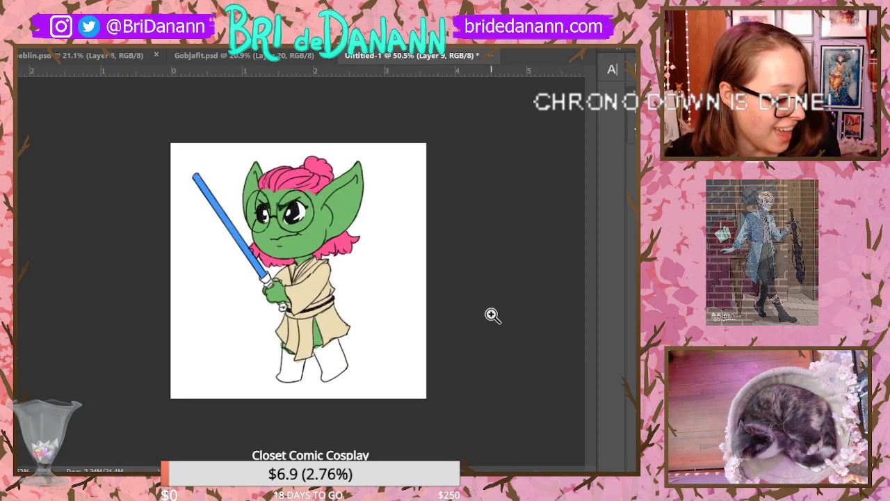
left_click_drag(492, 316, 425, 280)
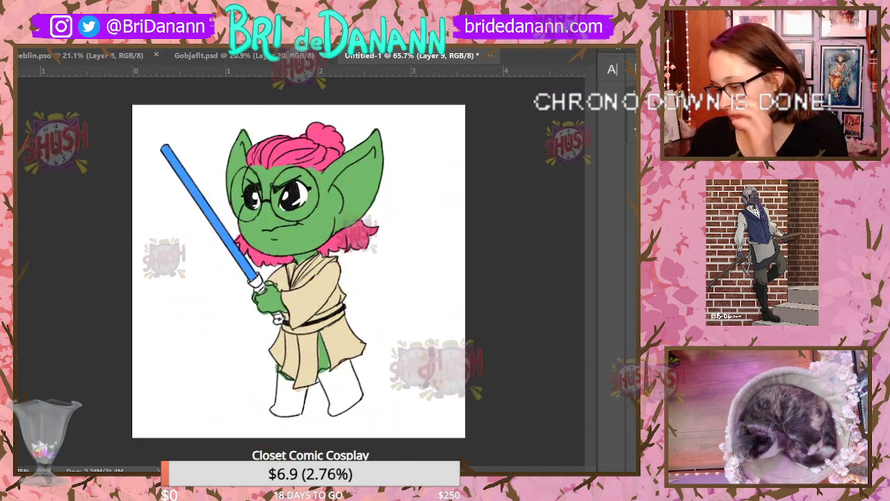
left_click_drag(463, 242, 457, 308)
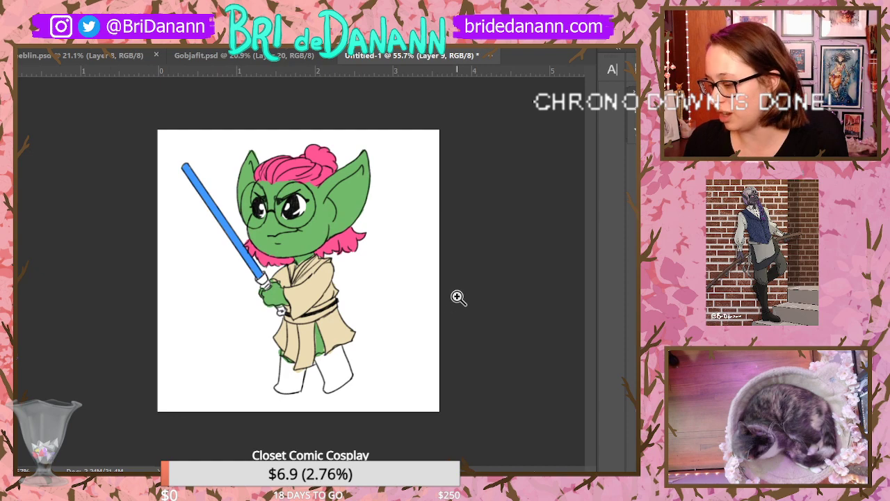
mouse_move(463, 230)
left_mouse_down()
mouse_move(461, 271)
mouse_move(469, 240)
left_mouse_up()
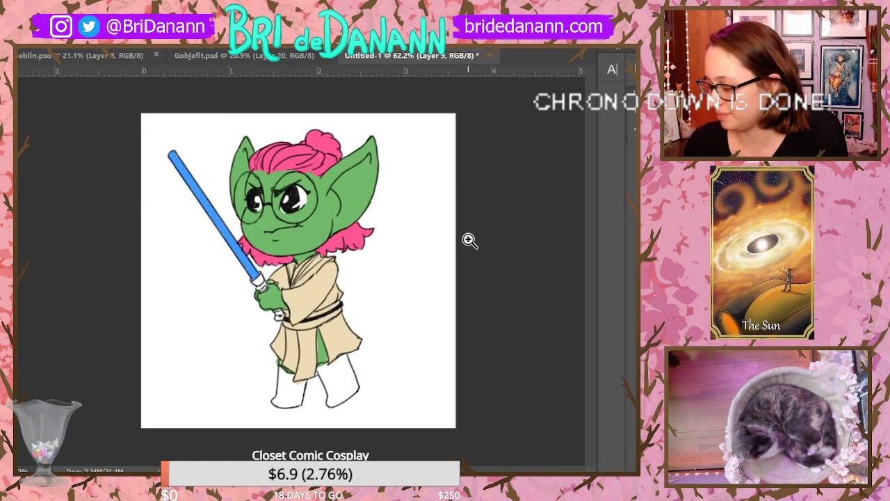
Tint both glasses lenses translucent pale blue on a new layer and add faint white glare streaks on another layer
key("ctrl+alt+shift+n")
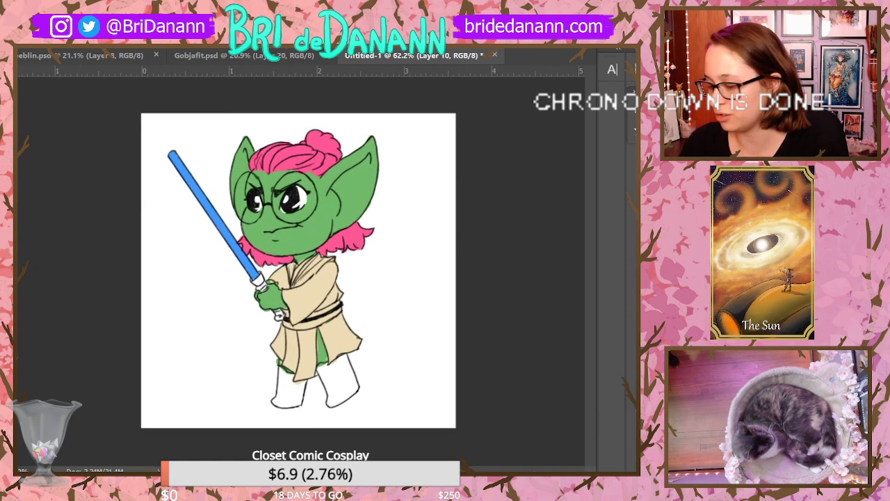
mouse_move(288, 201)
left_mouse_down()
mouse_move(292, 194)
mouse_move(278, 210)
mouse_move(295, 217)
mouse_move(311, 206)
mouse_move(312, 182)
left_mouse_up()
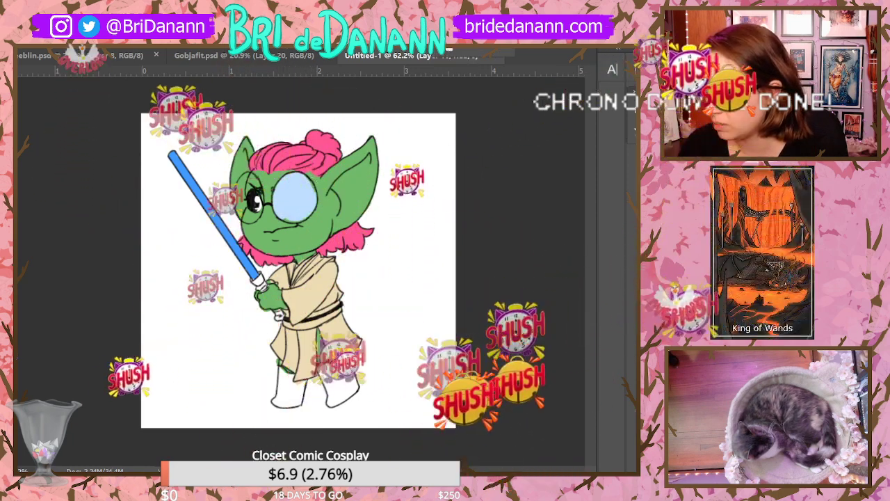
mouse_move(243, 186)
left_mouse_down()
mouse_move(245, 202)
mouse_move(249, 175)
mouse_move(254, 211)
left_mouse_up()
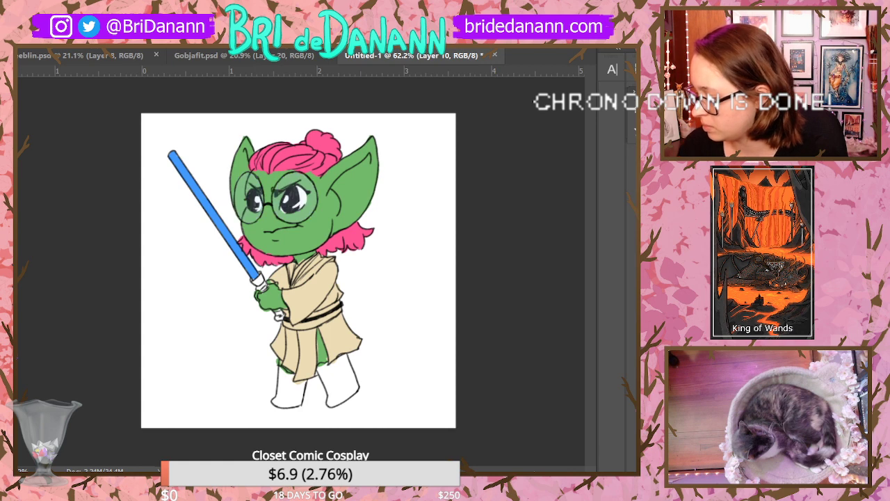
left_click_drag(305, 180, 287, 211)
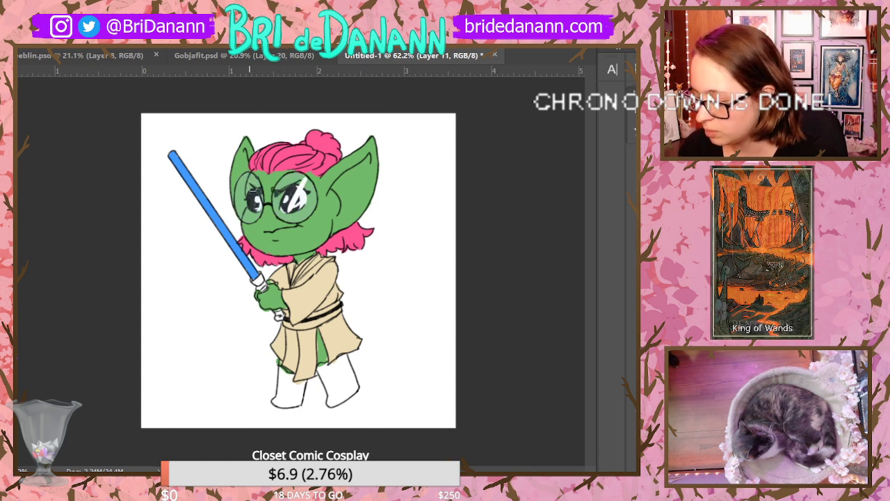
left_click_drag(257, 182, 241, 219)
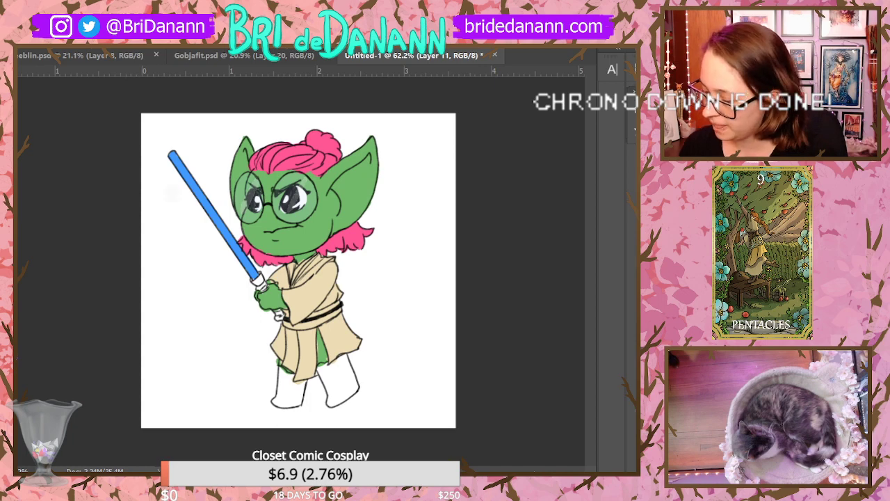
Examine the colored character both as a whole figure and close up around the face and glasses
mouse_move(492, 302)
left_mouse_down()
mouse_move(470, 302)
mouse_move(483, 292)
left_mouse_up()
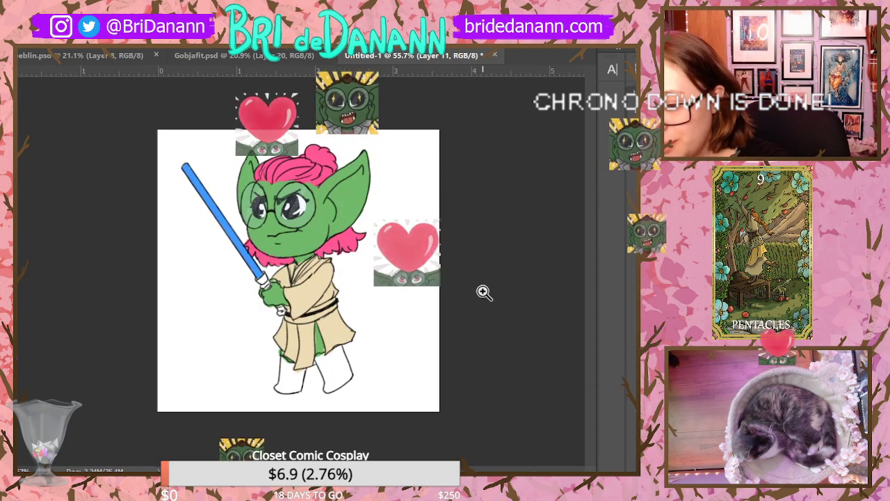
left_click_drag(484, 292, 408, 191)
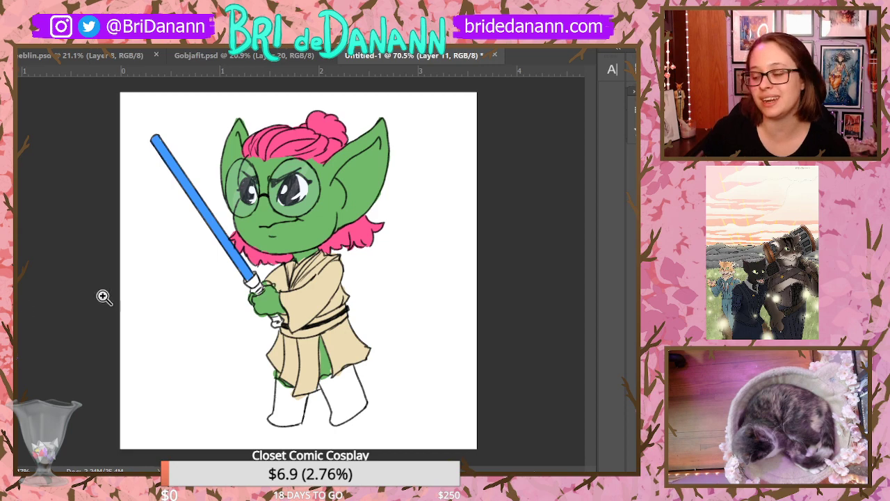
scroll(248, 298, "down", 3)
scroll(248, 285, "up", 3)
scroll(253, 293, "down", 3)
scroll(268, 271, "up", 4)
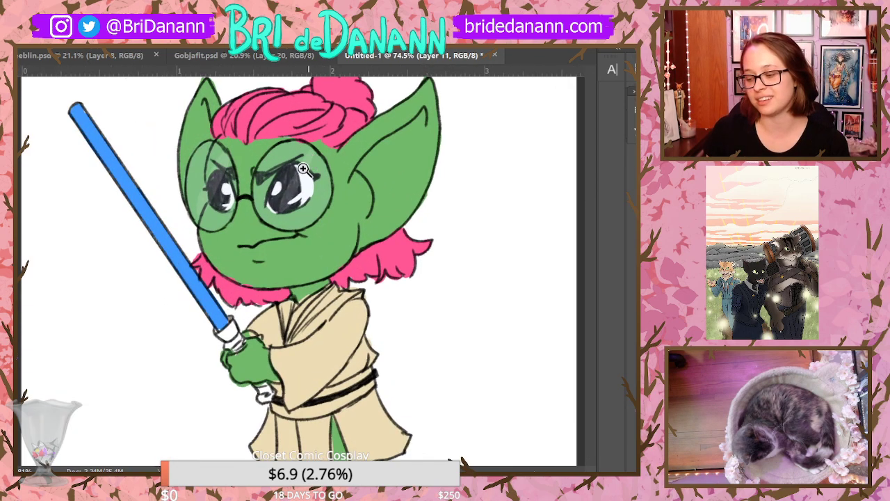
scroll(320, 194, "up", 1)
scroll(330, 231, "down", 4)
scroll(327, 263, "up", 1)
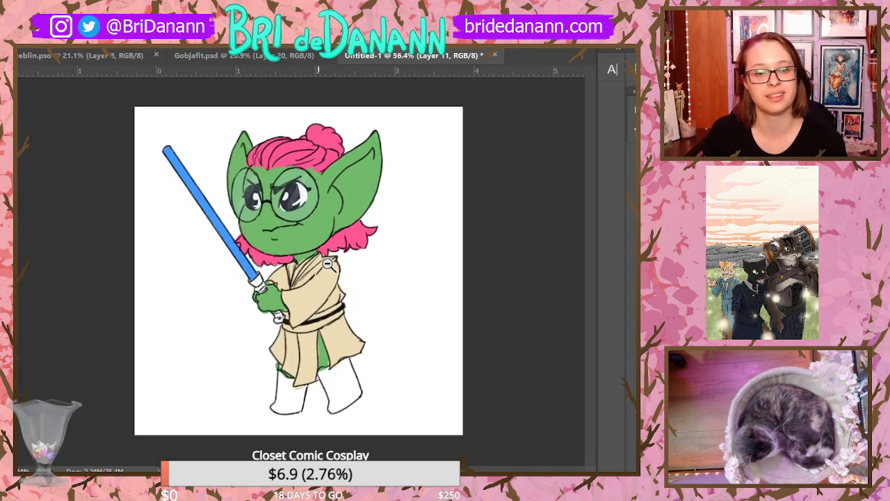
scroll(328, 263, "up", 1)
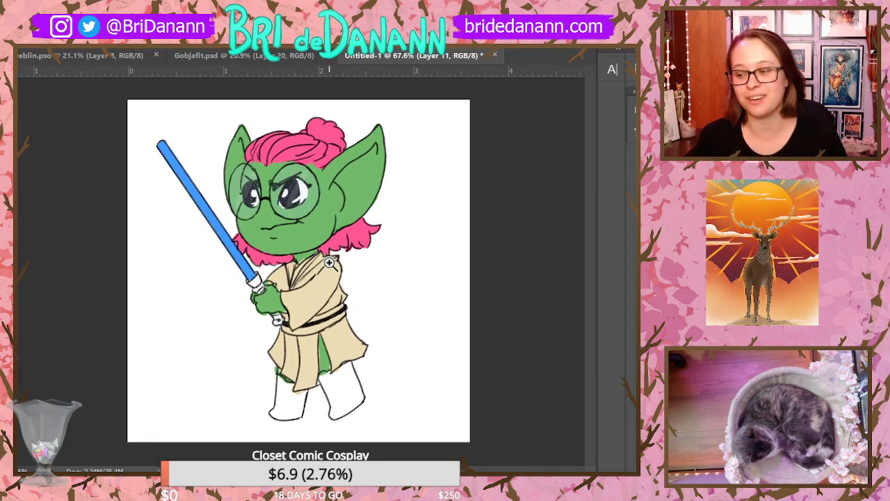
Save the drawing as a layered Photoshop file named General Keno-Gobri in the folder holding the 2019 College Art, 2020 Art and 2021 Art folders
left_click(21, 41)
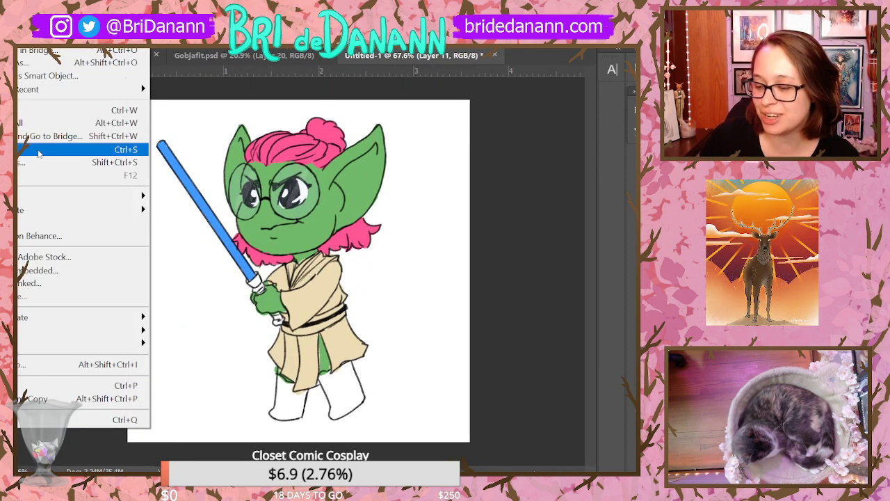
left_click(37, 149)
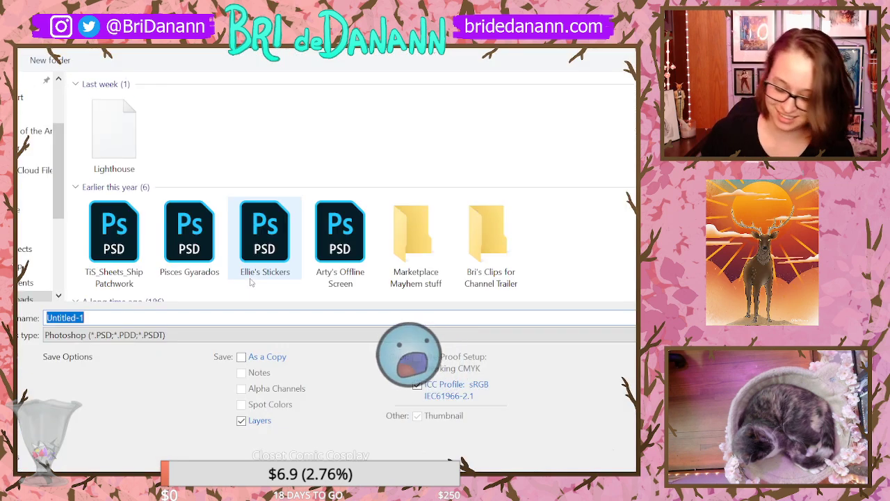
key("BackSpace")
type("G")
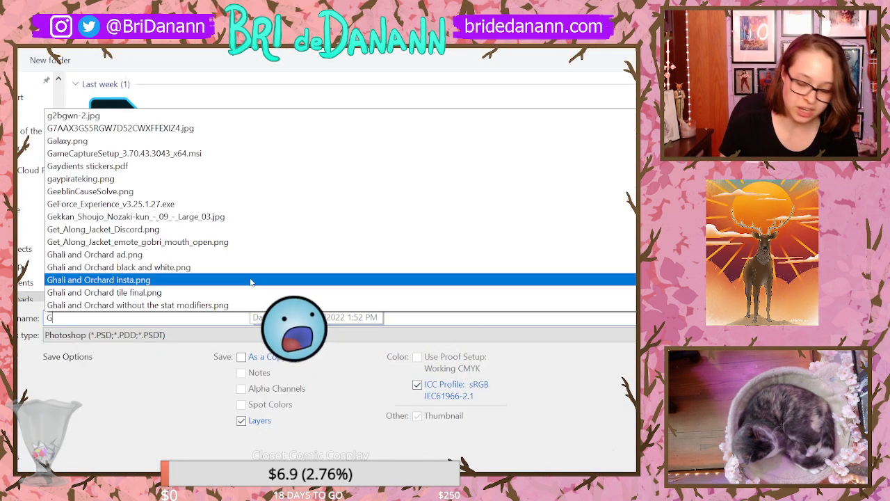
type("eneral Keno-Gobri")
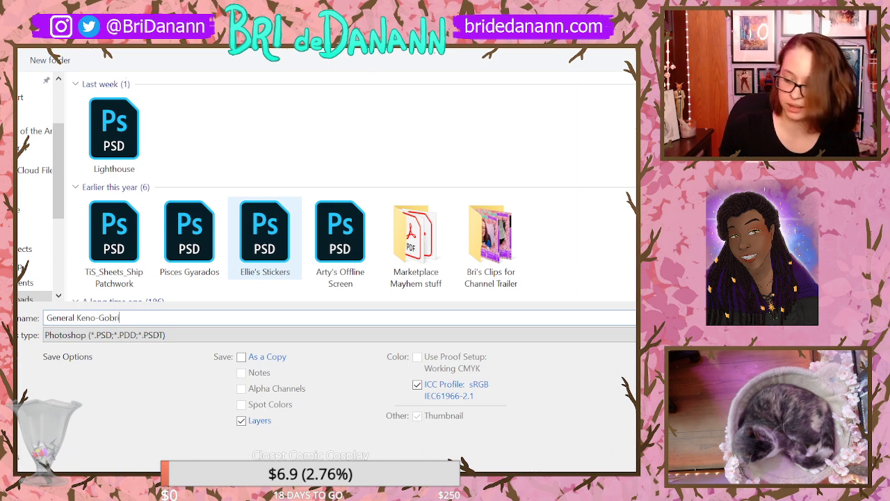
left_click(36, 113)
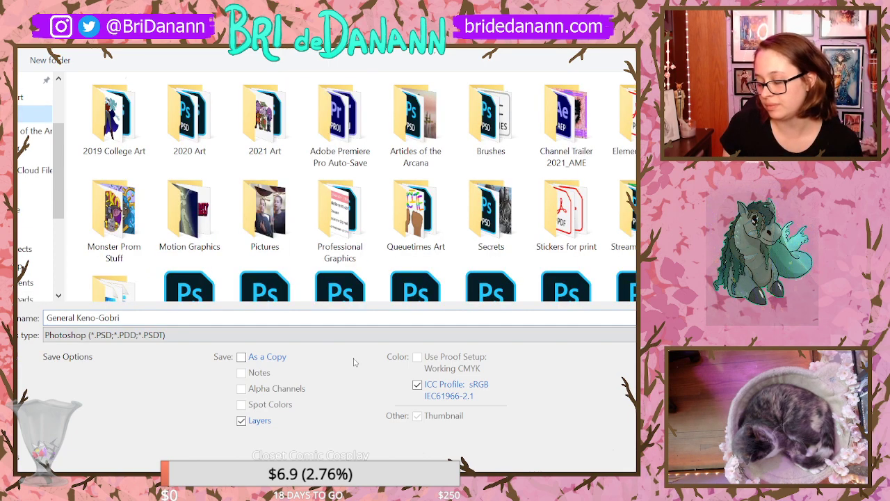
key("Return")
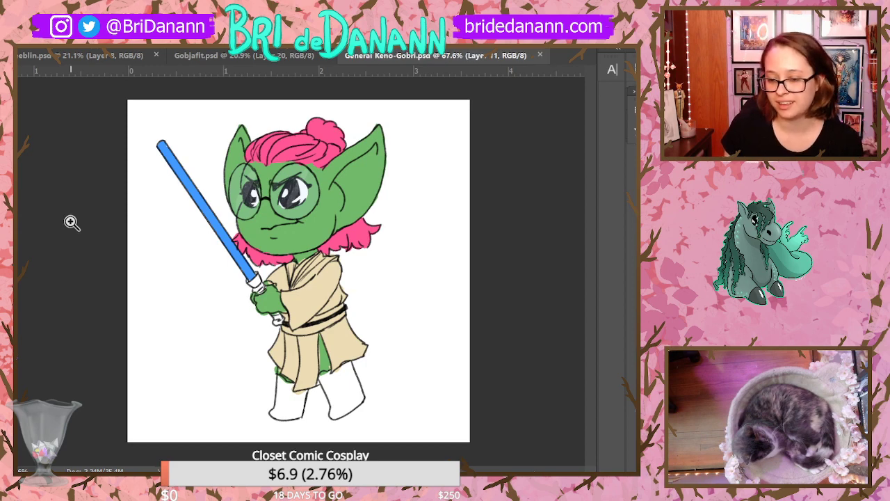
Toggle the glasses outline off and on to compare the face with and without it, leaving the outline shown
left_click_drag(325, 188, 364, 177)
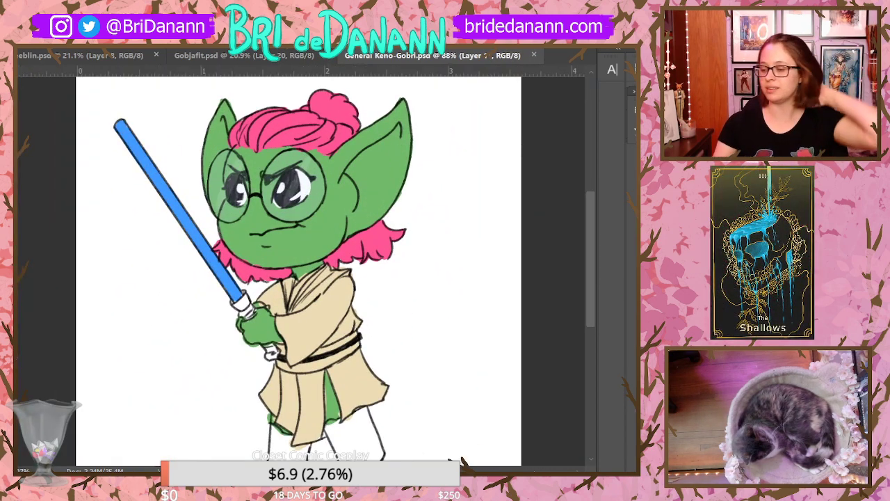
left_click_drag(529, 249, 502, 250)
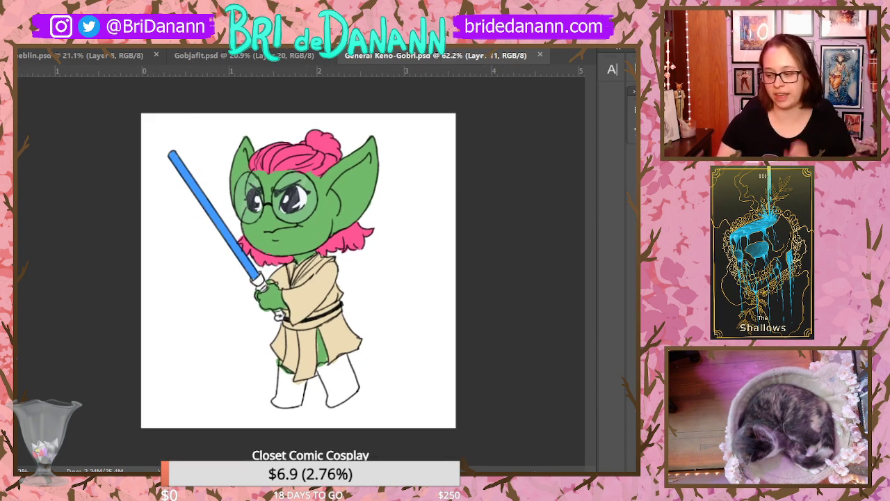
key("ctrl+comma")
key("ctrl+comma")
key("ctrl+comma")
key("ctrl+comma")
key("ctrl+comma")
key("ctrl+comma")
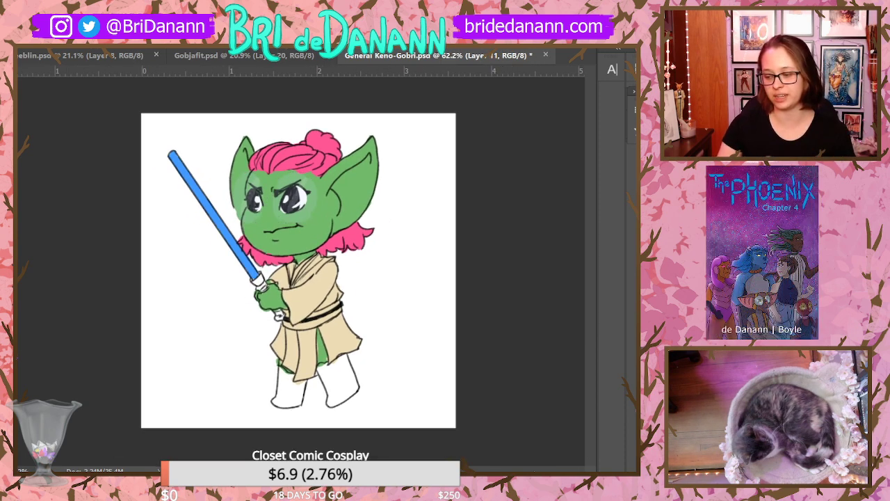
key("ctrl+comma")
key("ctrl+comma")
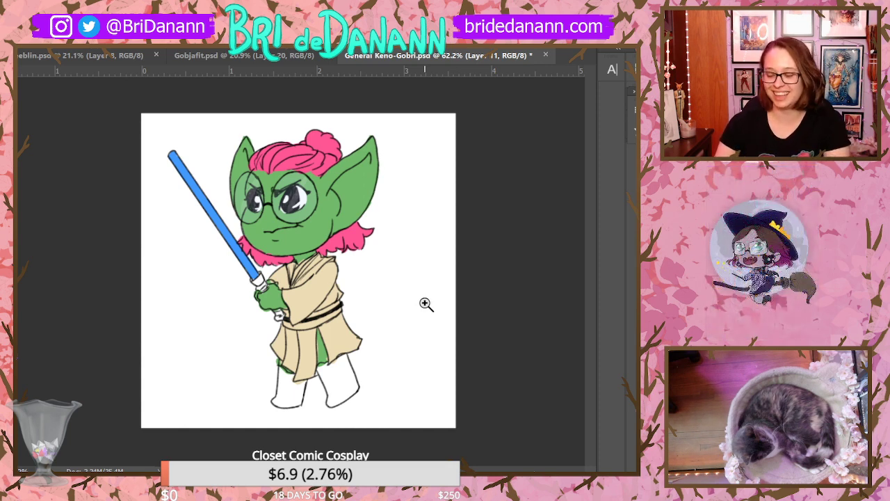
Save the latest changes to the General Keno-Gobri drawing in its existing file
left_click_drag(426, 304, 387, 299)
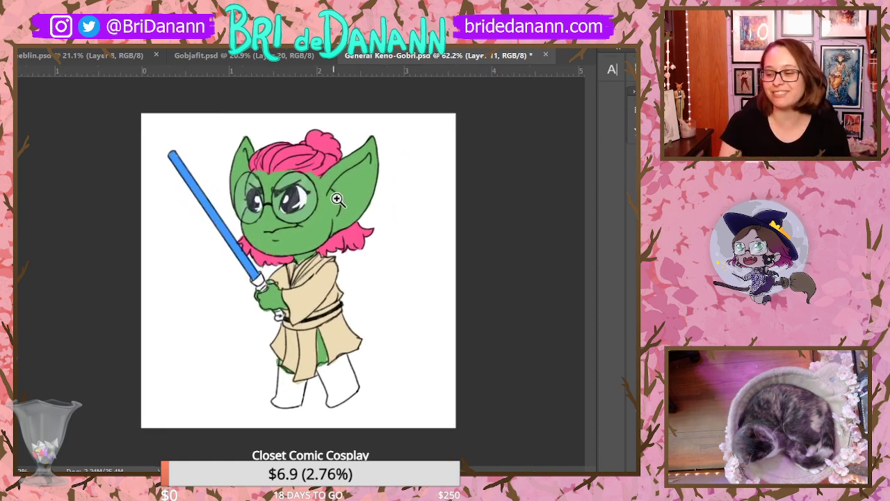
left_click(21, 41)
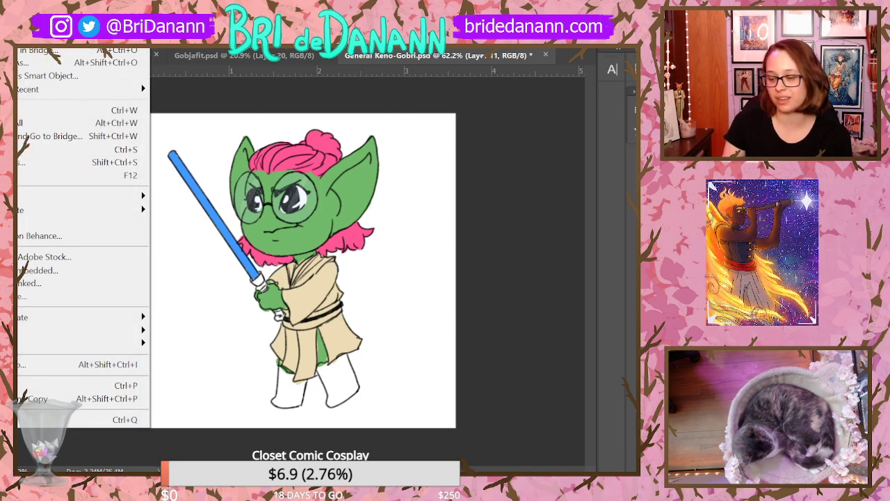
left_click(208, 40)
left_click(21, 41)
left_click(70, 149)
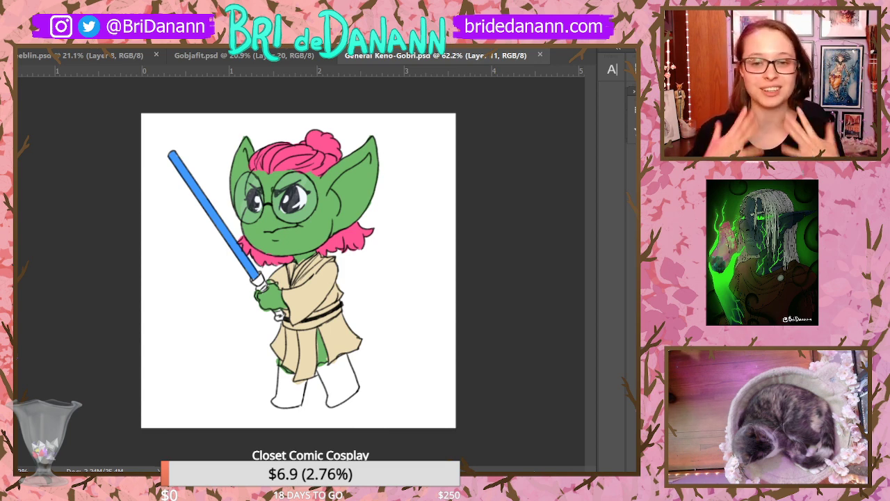
Look over the open Gobjafit portrait and the purple-haired goblin drawing, and return to General Keno-Gobri for a slightly closer view
left_click(222, 55)
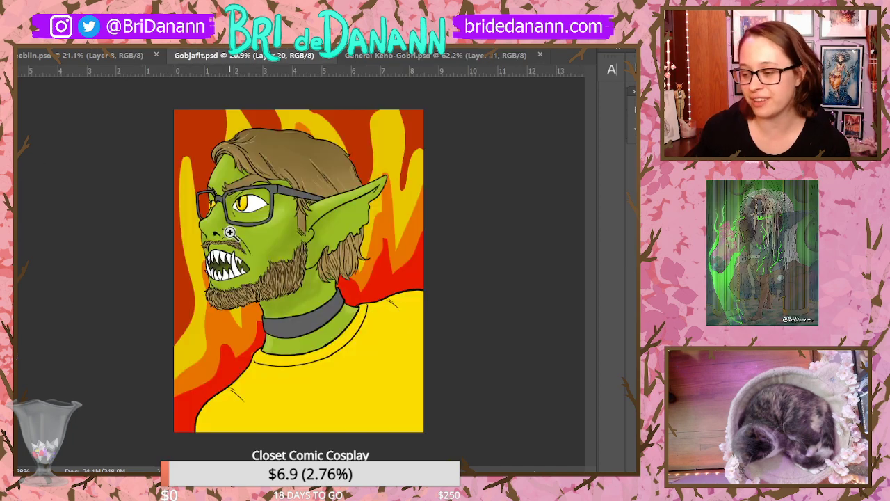
left_click(61, 58)
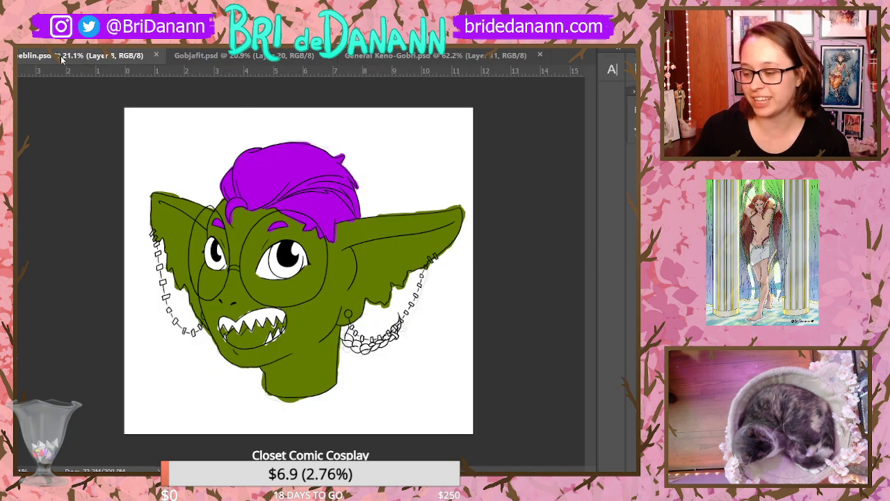
left_click(432, 57)
left_click_drag(337, 248, 347, 236)
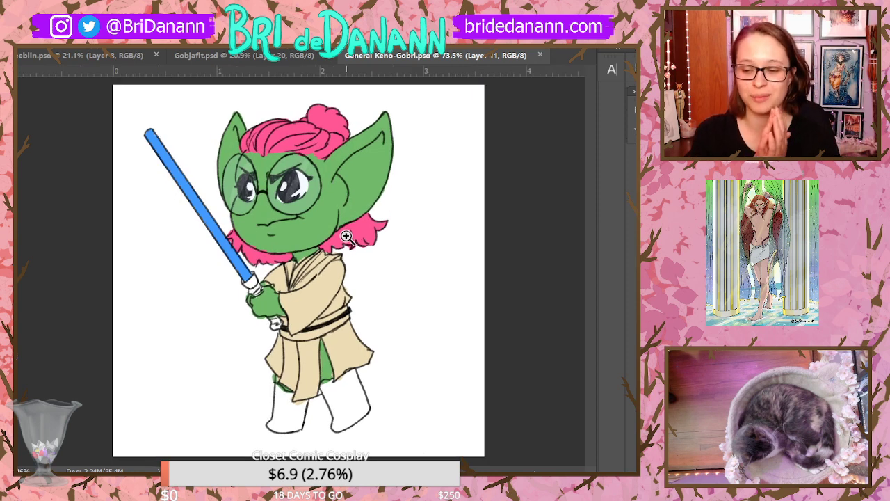